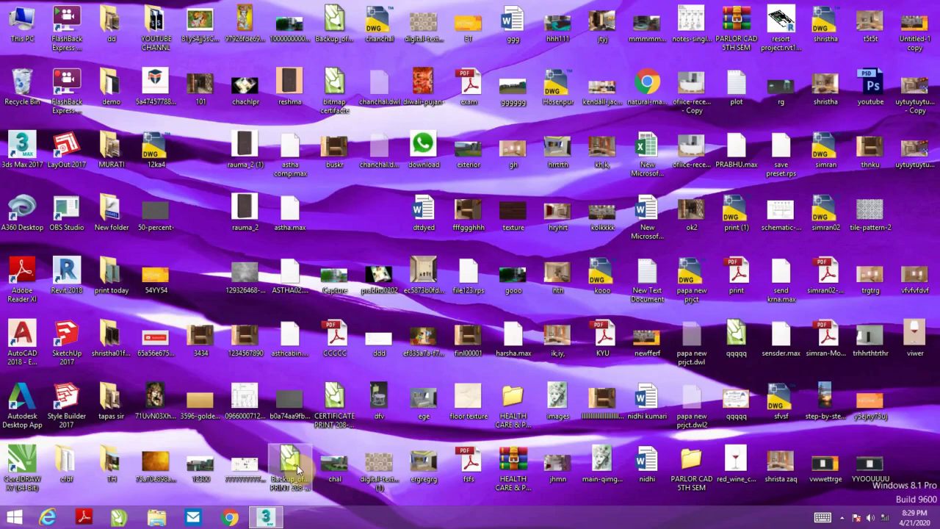
- Bring the empty Untitled 3ds Max 2017 scene to the front
click(265, 517)
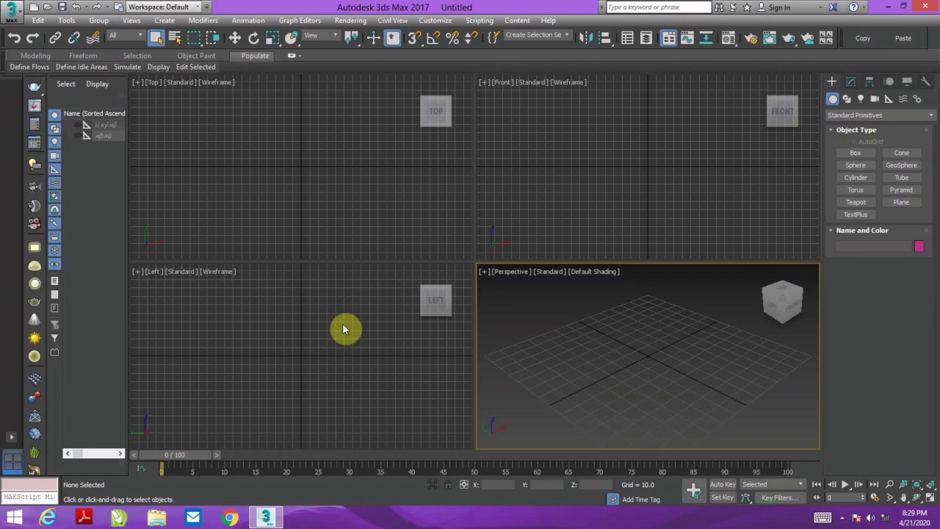
- Open the rauma_2 (1) wardrobe photo from the desktop and zoom in on its handles
click(903, 6)
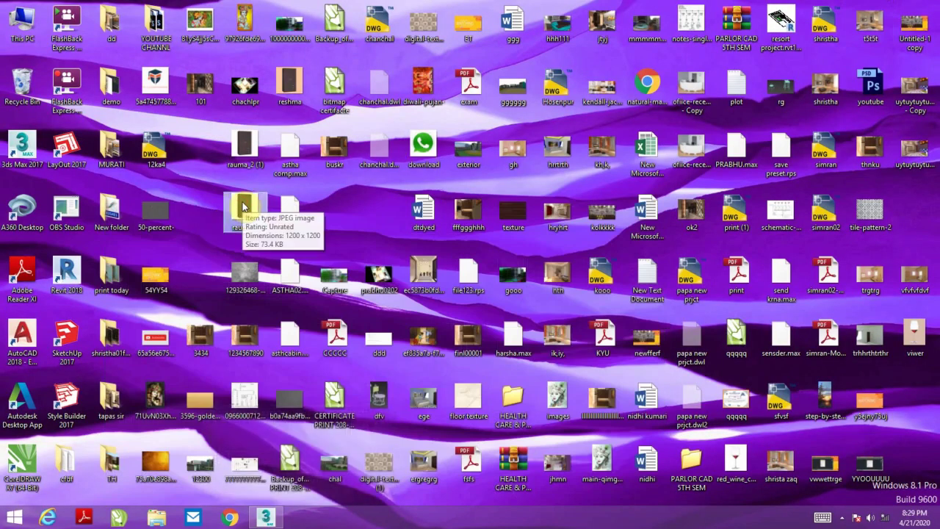
double_click(250, 151)
scroll(497, 215, up, 3)
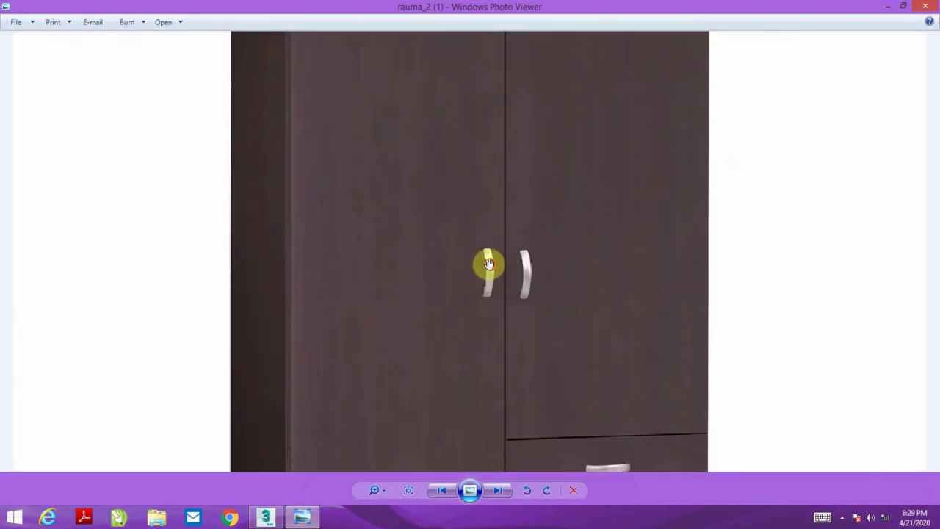
scroll(484, 250, down, 3)
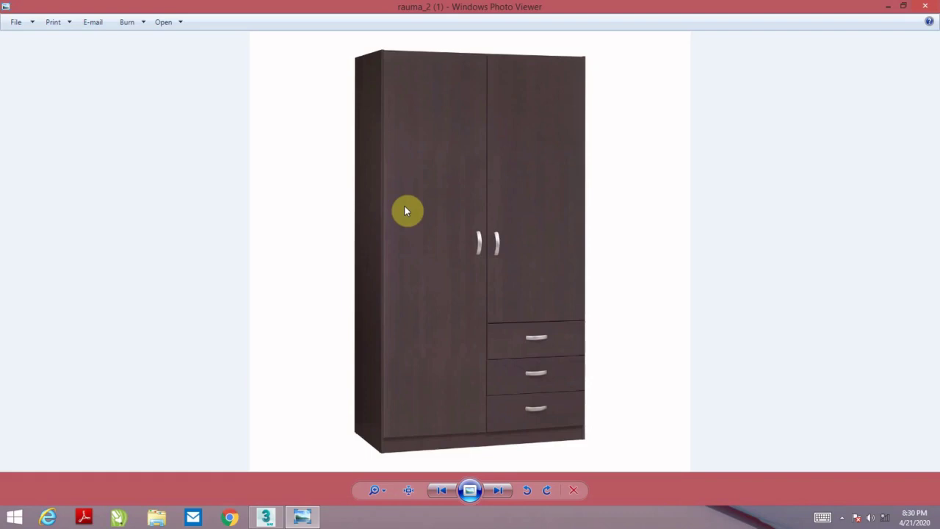
- Switch between the wardrobe photo and 3ds Max, ending with the 3ds Max scene in front
click(265, 517)
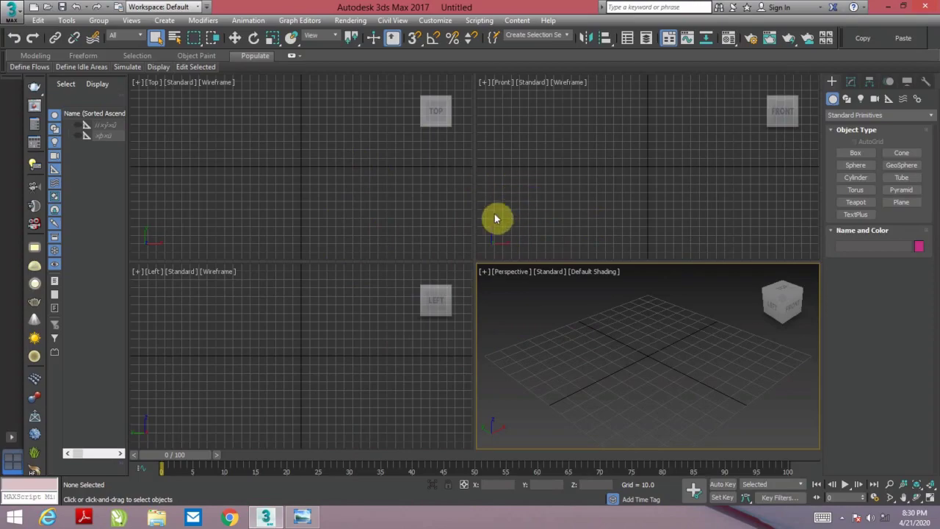
click(311, 523)
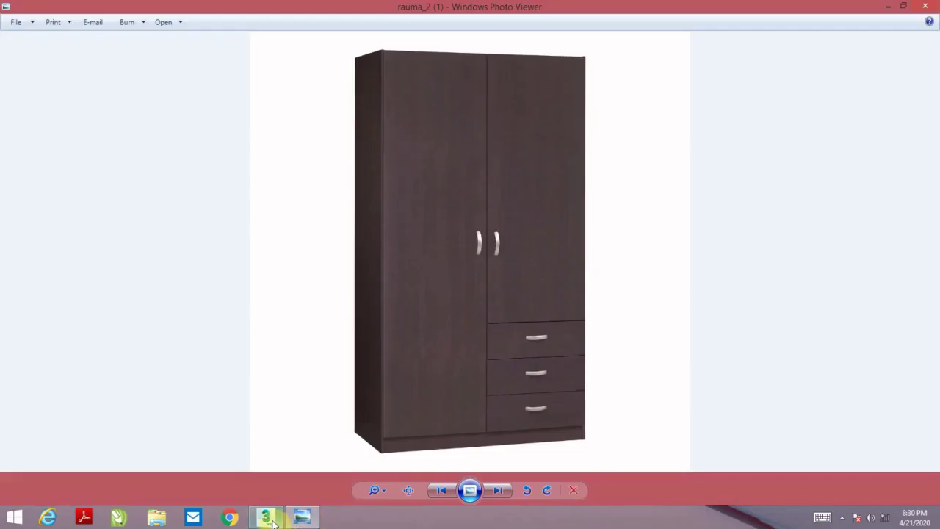
click(268, 519)
click(307, 518)
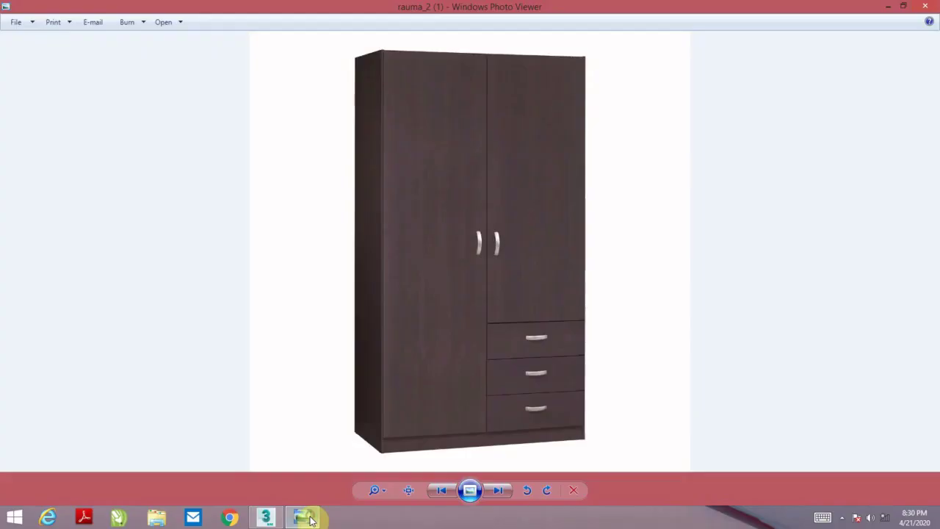
click(279, 519)
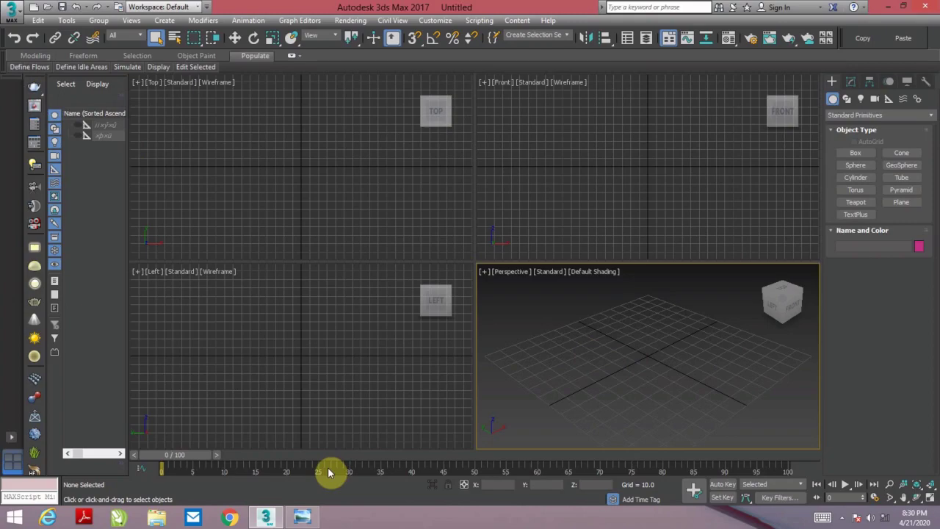
- View rauma_2 (1) from the Desktop in 3ds Max's own image viewer via Rendering > View Image File
click(351, 20)
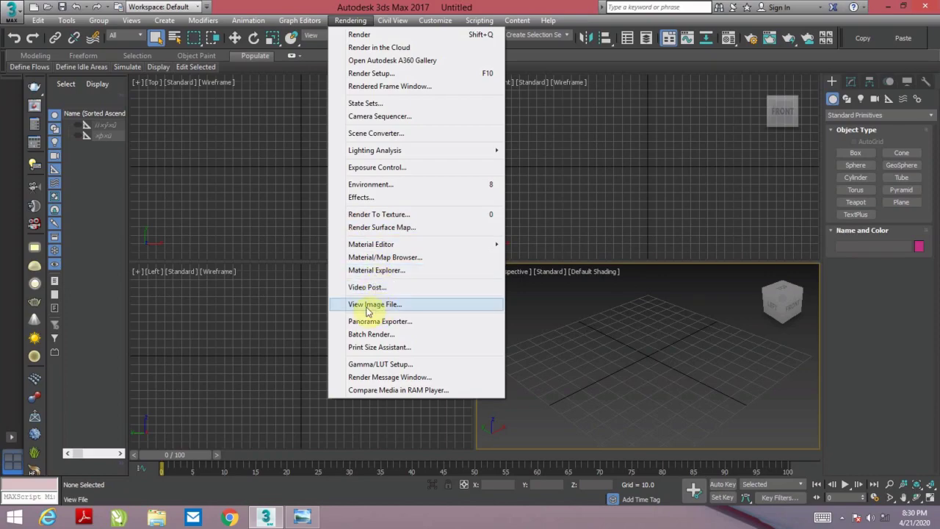
click(392, 305)
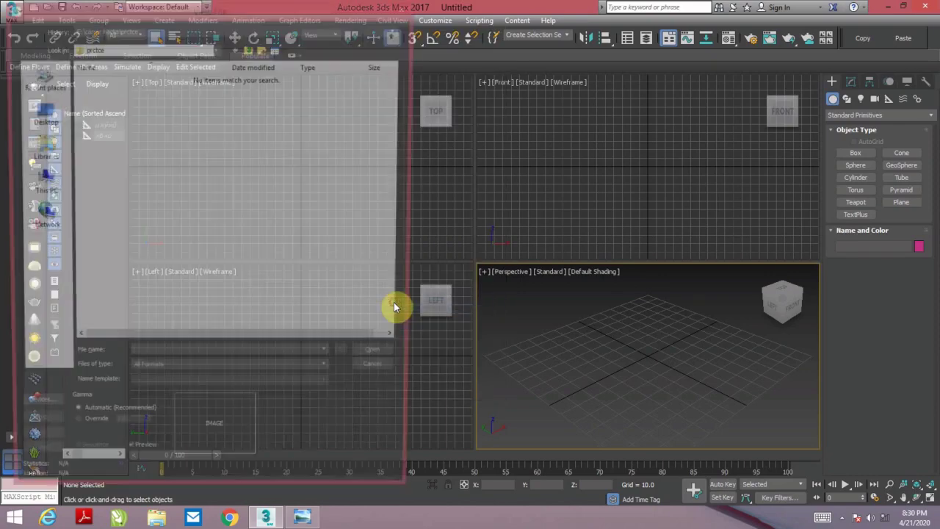
click(22, 121)
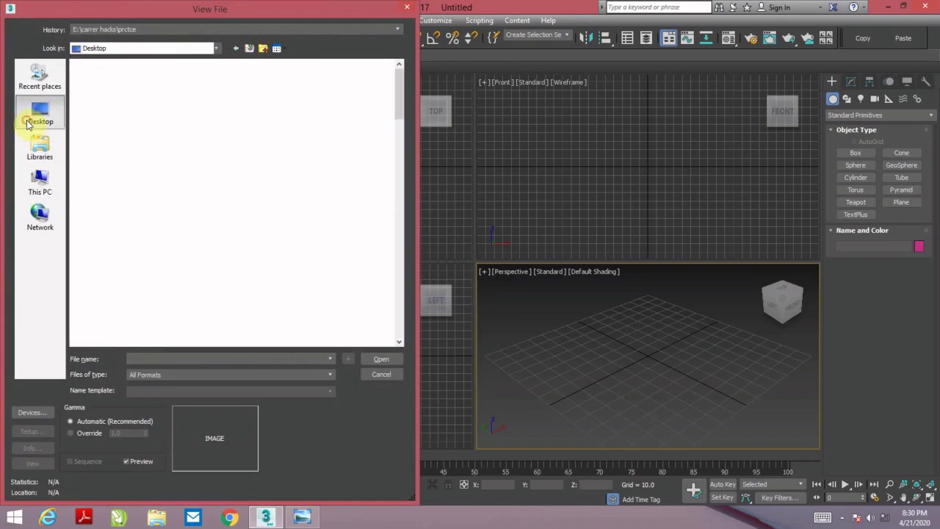
mouse_move(399, 103)
mouse_down()
mouse_move(397, 341)
mouse_move(372, 120)
mouse_move(384, 151)
mouse_move(397, 284)
mouse_up()
click(249, 228)
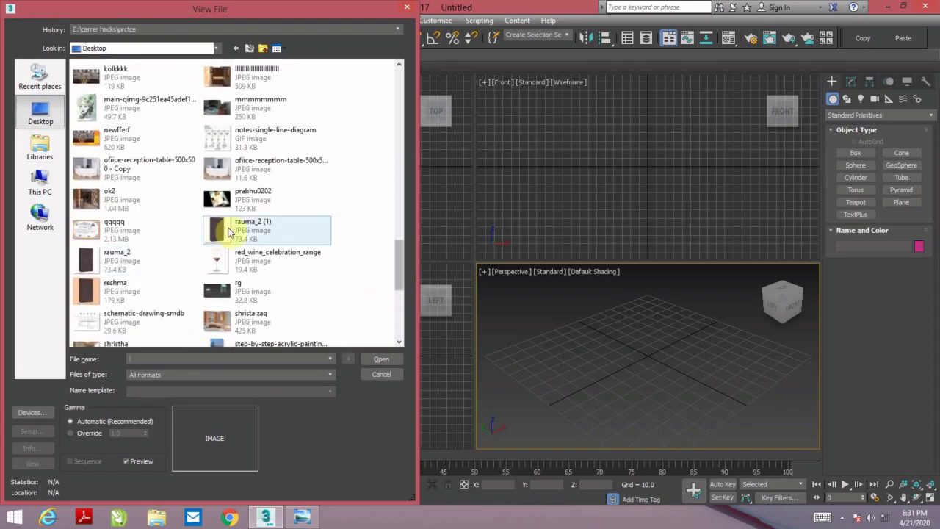
click(381, 359)
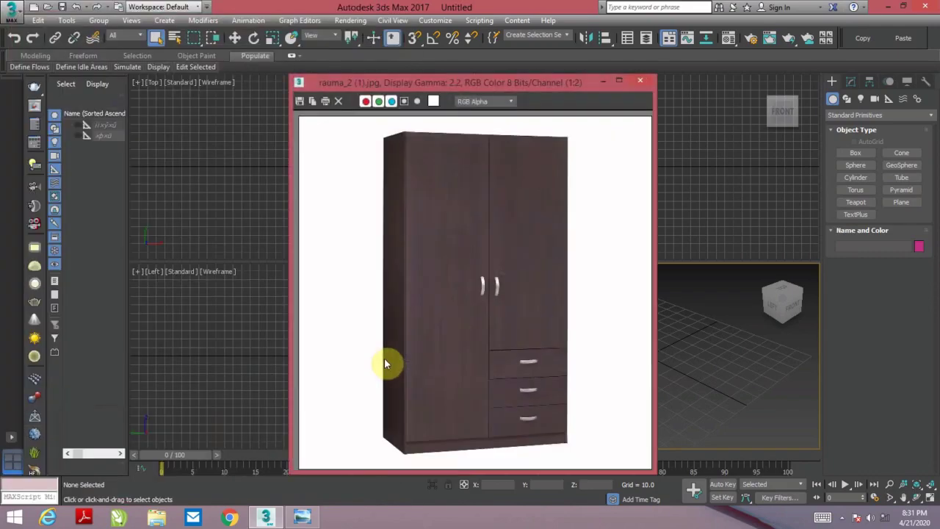
- Park the photo window top-left, maximize and reframe the Perspective view, and arm Box creation
mouse_move(378, 98)
mouse_down()
mouse_move(144, 26)
mouse_move(163, 25)
mouse_up()
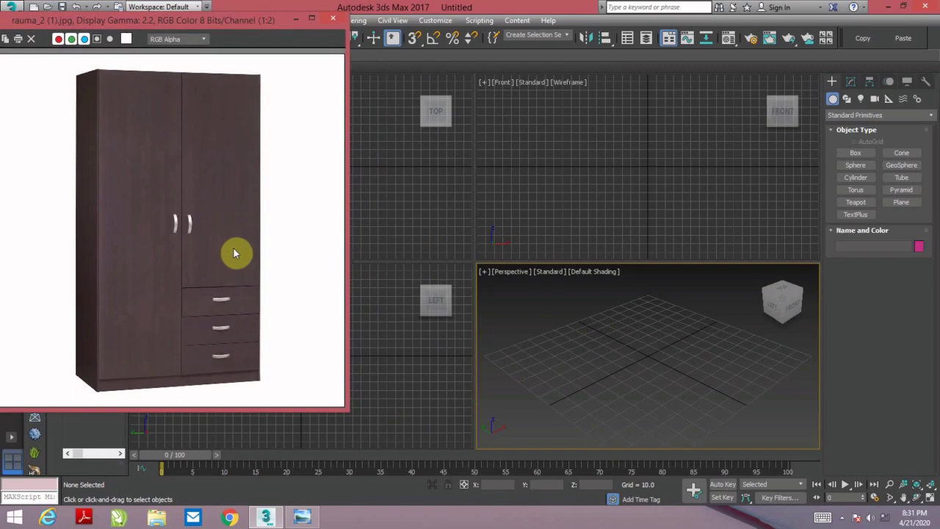
click(622, 331)
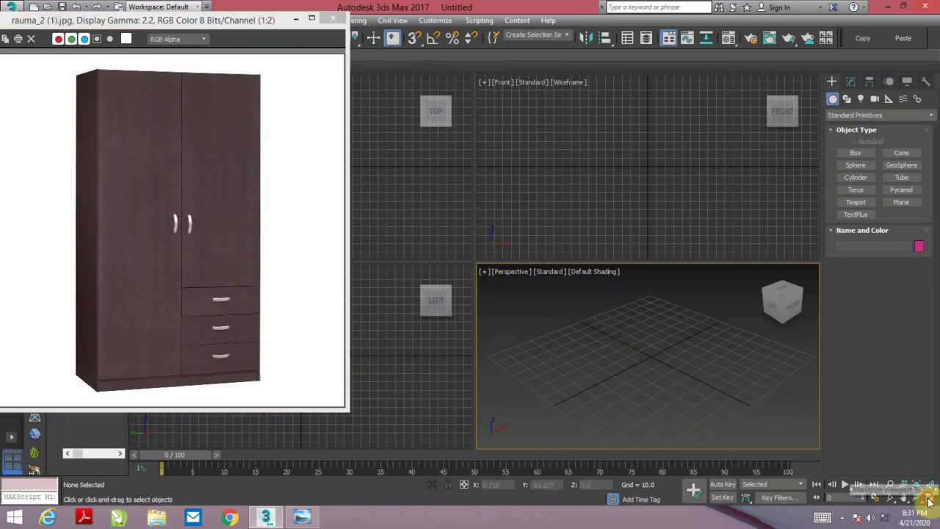
click(930, 497)
scroll(544, 298, down, 2)
scroll(566, 294, down, 4)
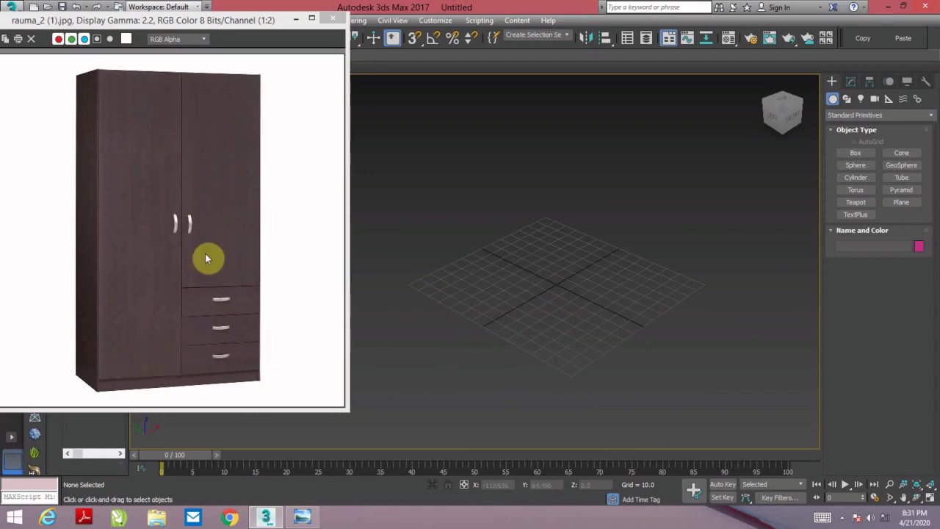
middle_drag(539, 285, 539, 326)
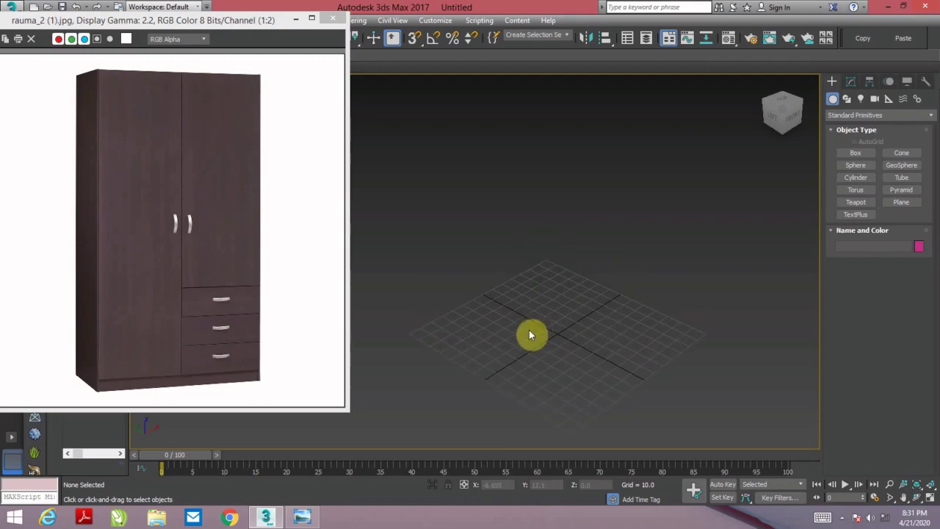
click(856, 153)
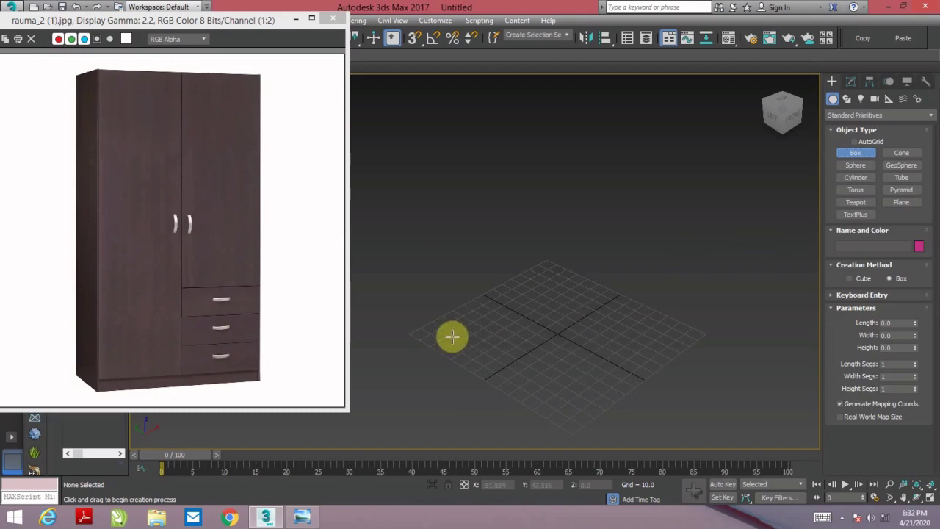
- Drag out a tall box, about 37 x 97 x 155, beside the reference photo
mouse_move(429, 432)
alt+middle_down()
mouse_move(541, 345)
mouse_move(507, 361)
mouse_move(474, 332)
alt+middle_up()
drag(475, 331, 614, 378)
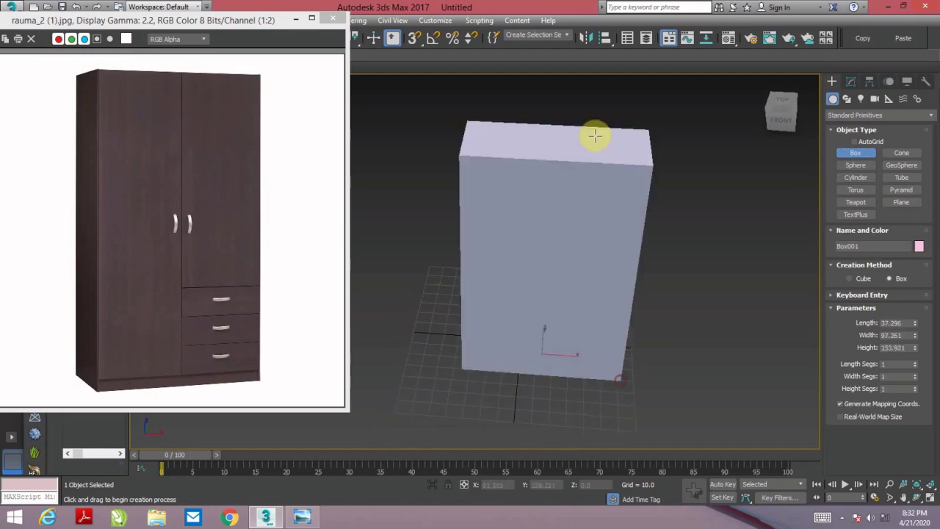
click(588, 143)
alt+middle_drag(571, 185, 595, 215)
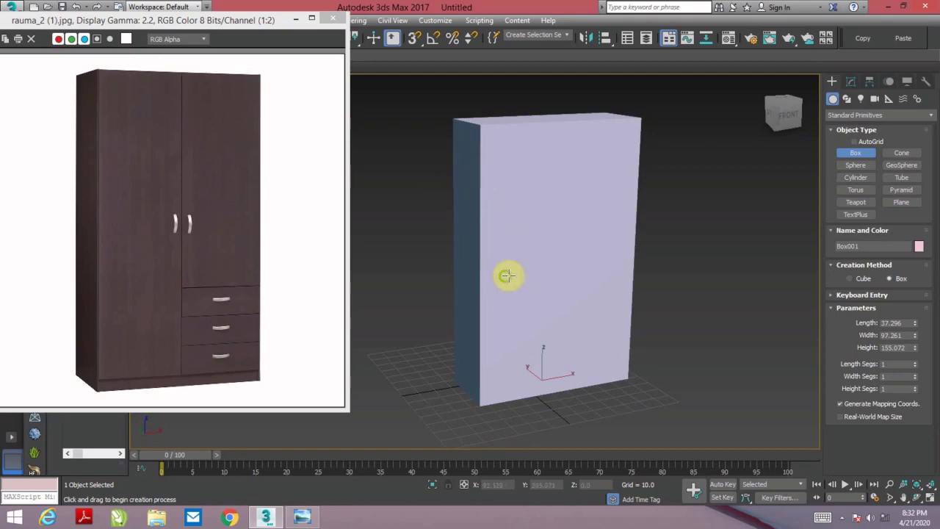
mouse_move(507, 275)
middle_down()
mouse_move(537, 262)
mouse_move(560, 184)
middle_up()
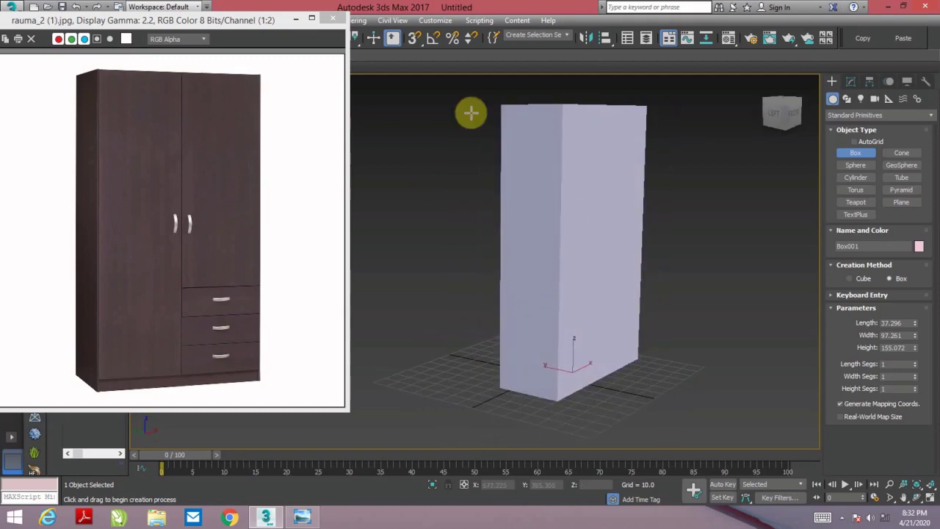
drag(236, 25, 239, 102)
alt+middle_drag(615, 216, 583, 213)
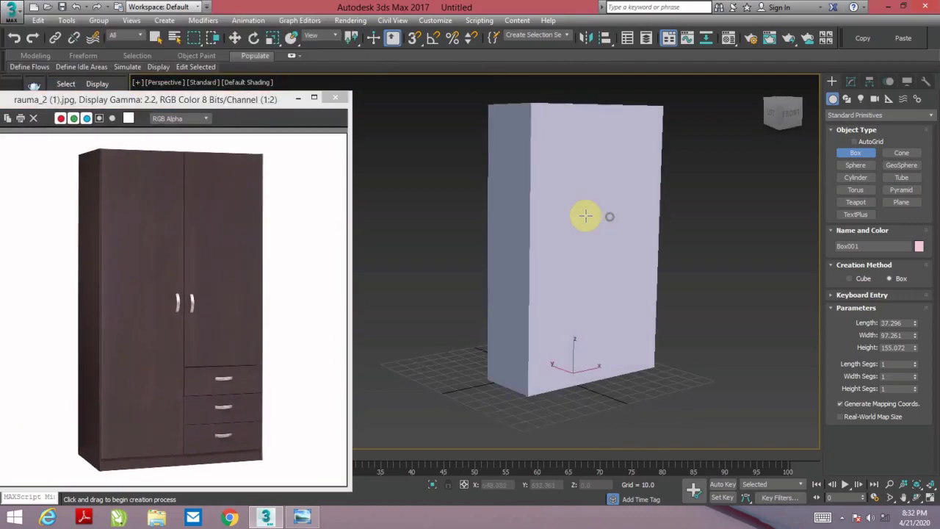
- Toggle edged faces and wireframe display on the box, ending solid with edges shown
key(F4)
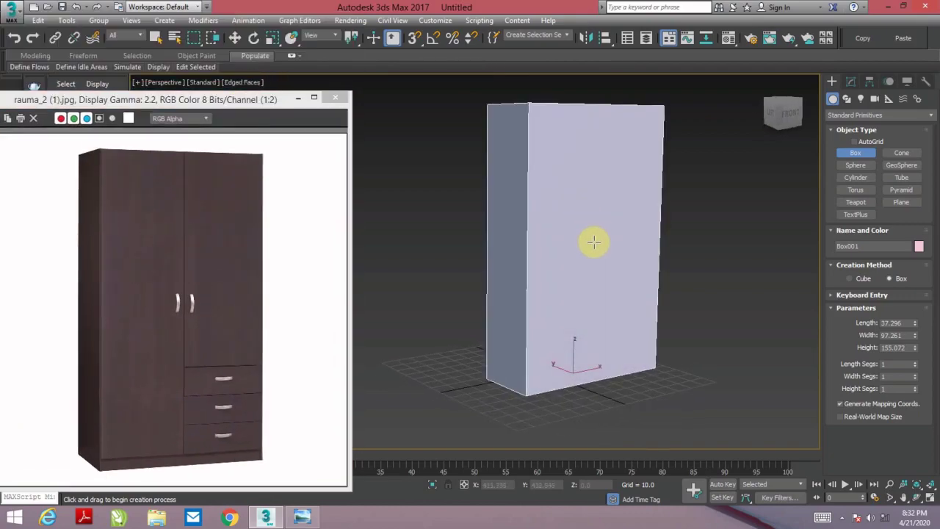
click(230, 86)
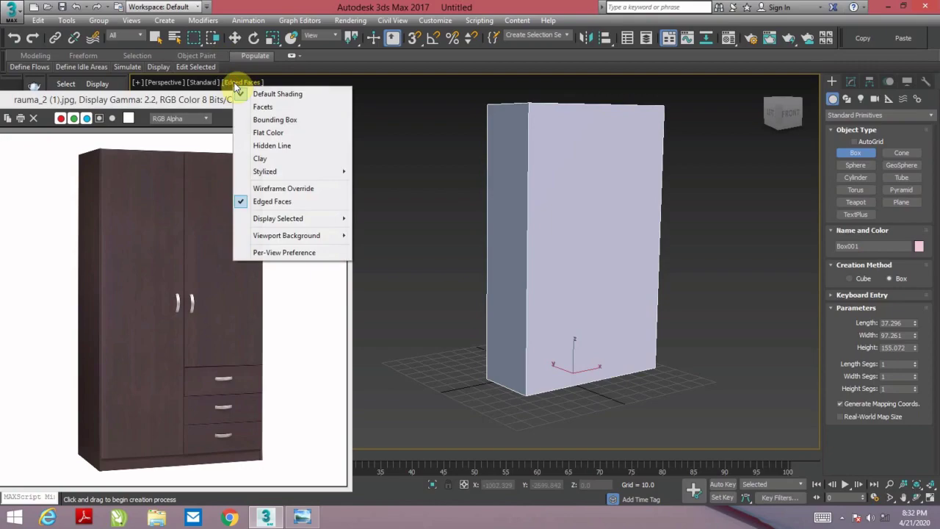
click(271, 203)
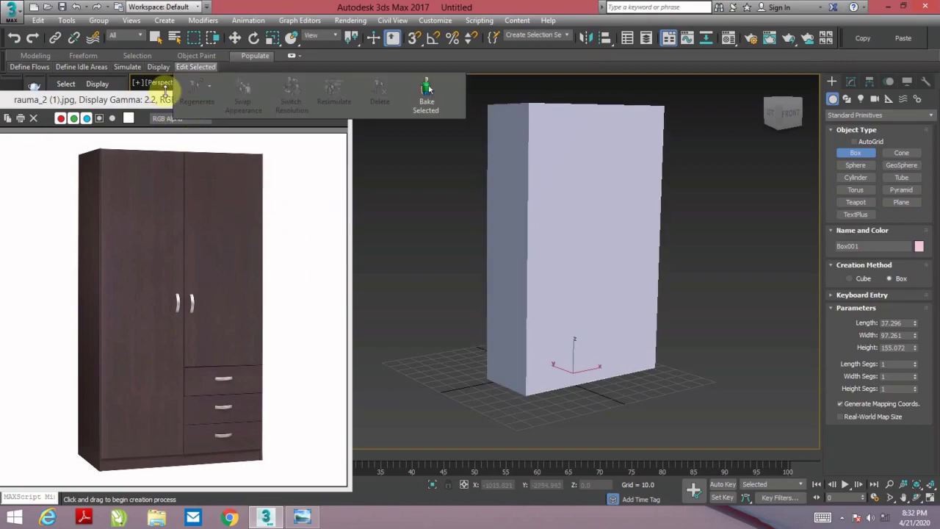
click(235, 83)
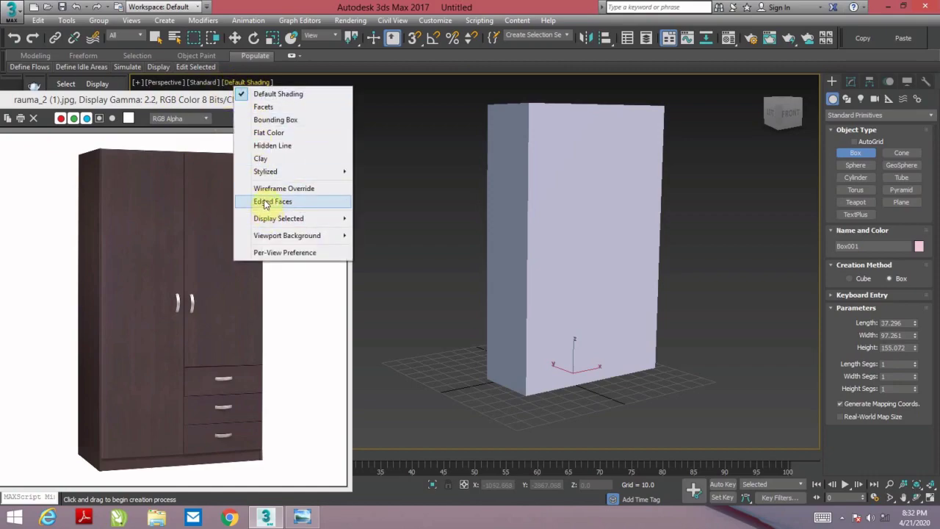
click(266, 203)
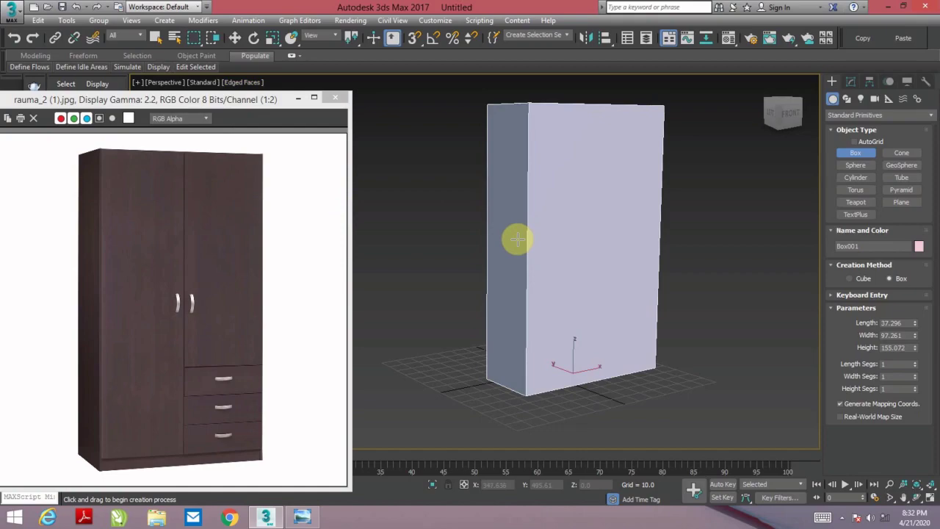
key(F4)
key(F4)
key(F3)
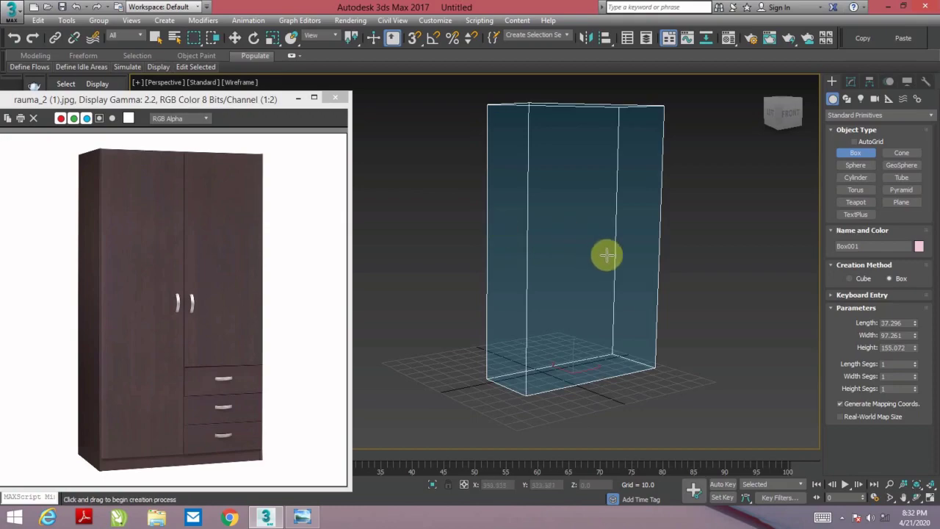
mouse_move(607, 254)
alt+middle_down()
mouse_move(507, 211)
mouse_move(504, 254)
mouse_move(544, 267)
alt+middle_up()
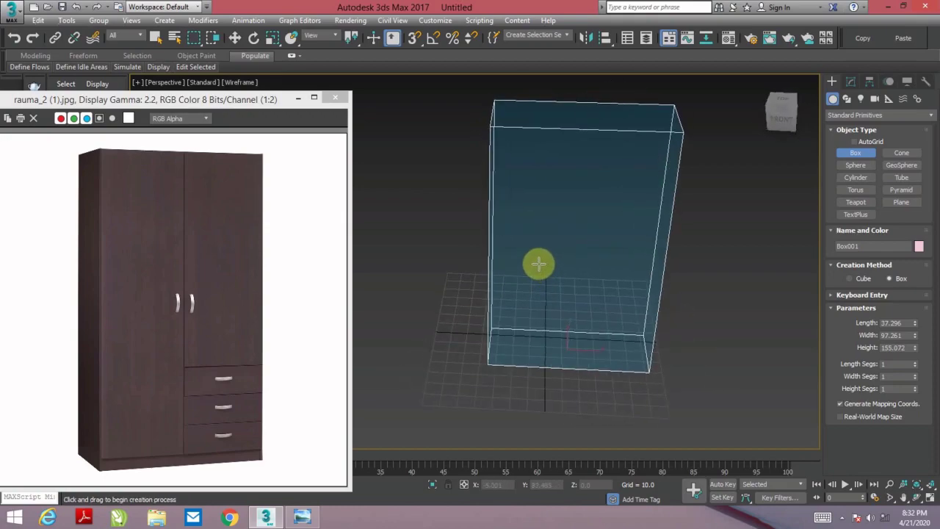
key(F3)
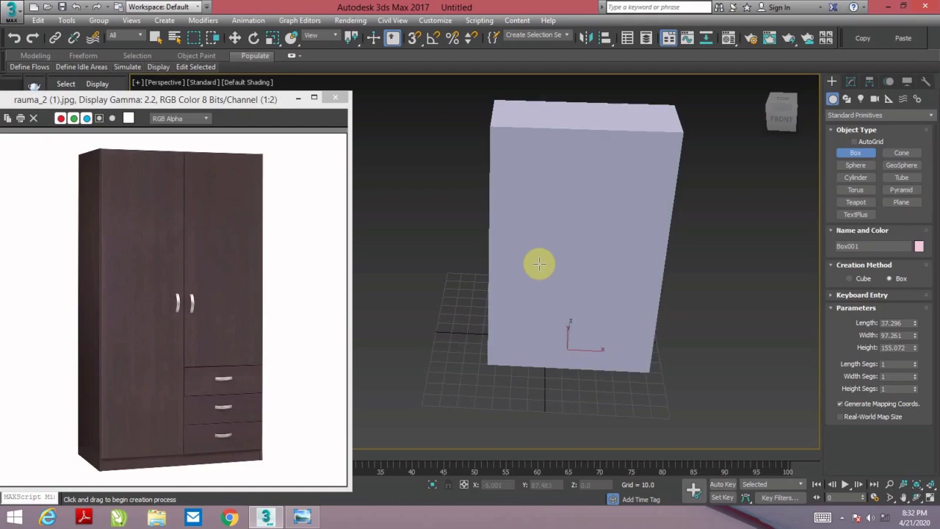
key(F4)
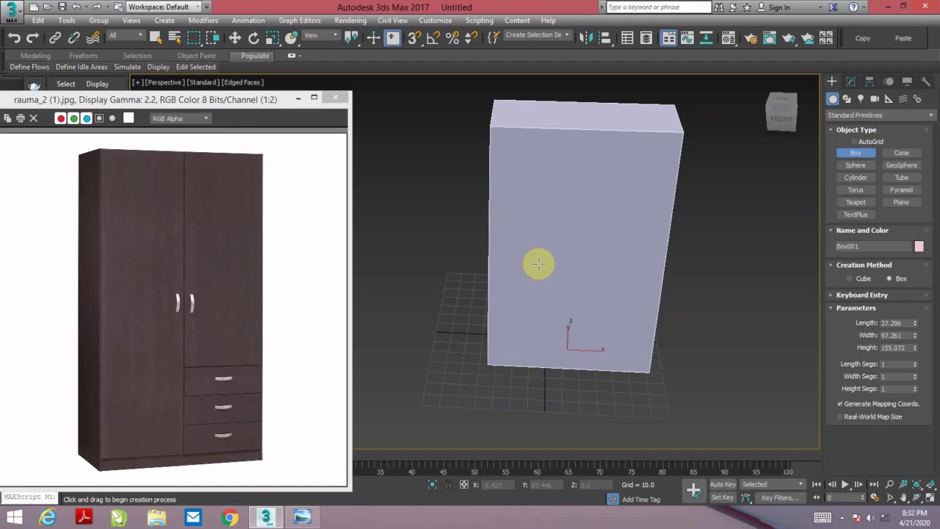
- Set the box's length to 24 in its Modify panel parameters
click(235, 38)
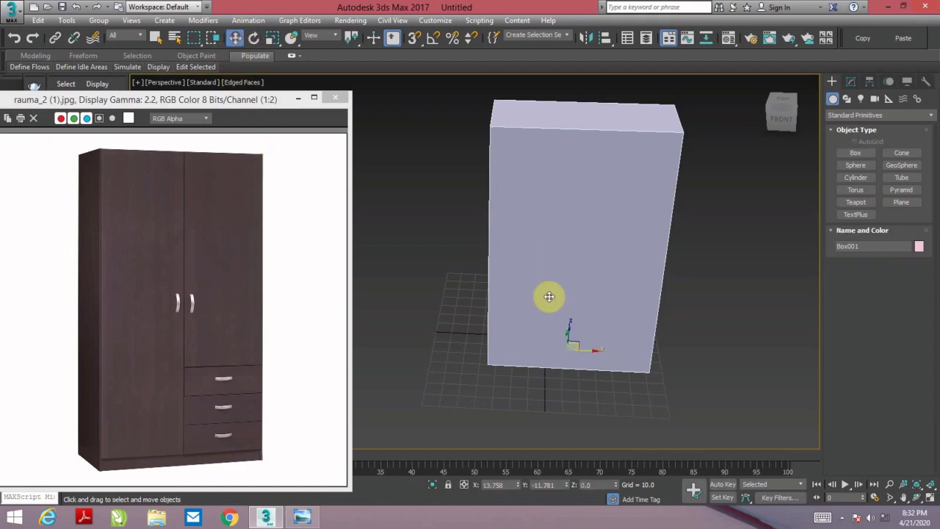
mouse_move(548, 296)
alt+middle_down()
mouse_move(551, 269)
mouse_move(549, 284)
mouse_move(573, 282)
alt+middle_up()
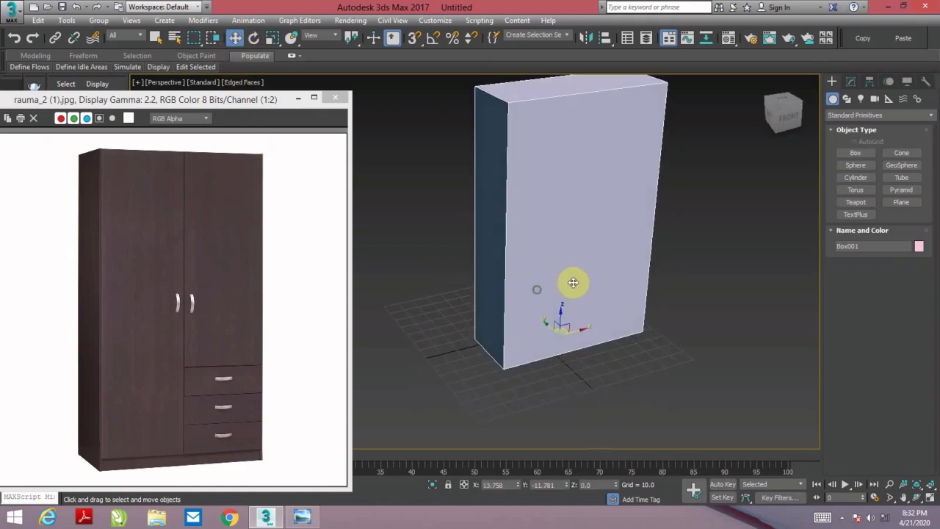
click(850, 82)
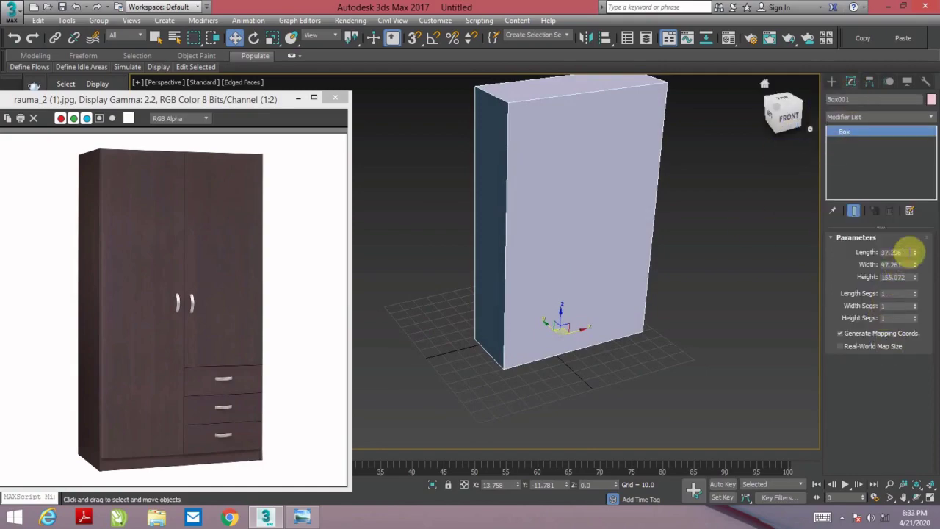
drag(914, 251, 919, 257)
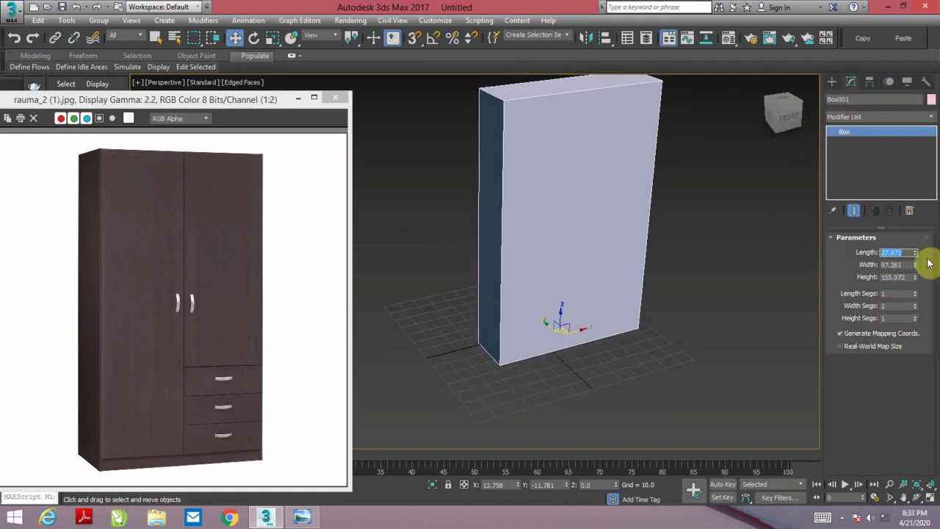
text(22)
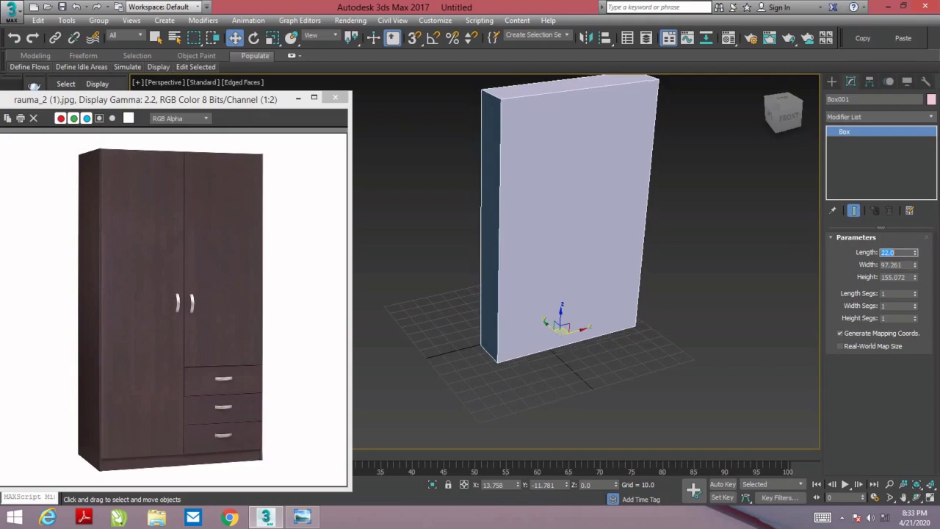
key(Return)
text(24)
key(Return)
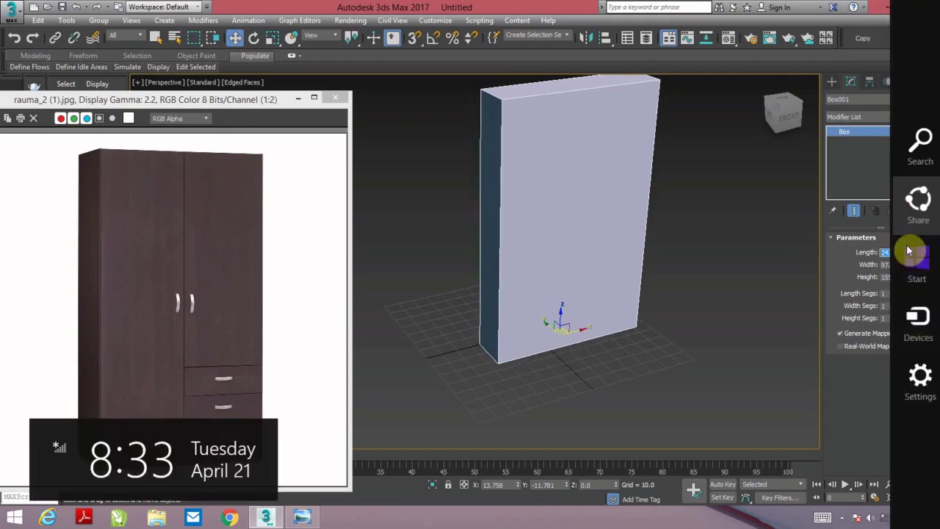
- Set the box's width to 60 and height to 108
drag(915, 268, 915, 273)
text(6)
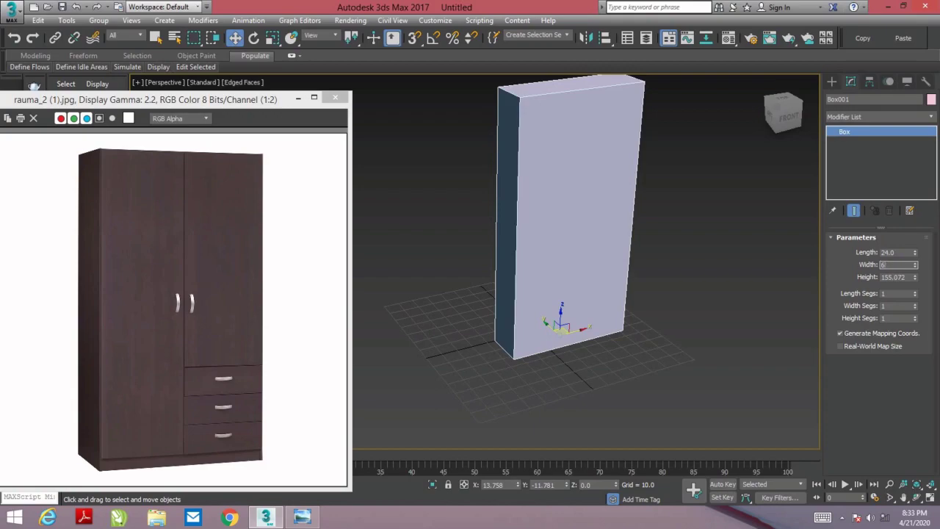
key(Return)
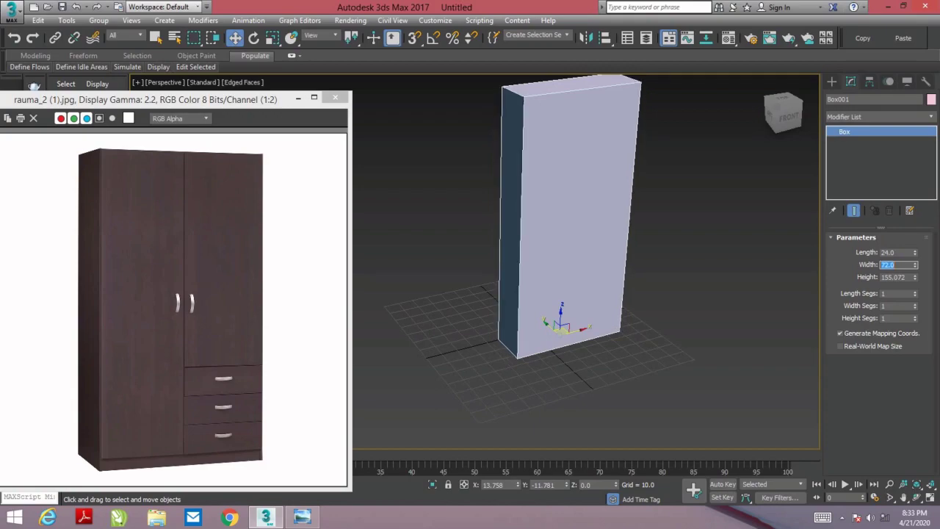
double_click(896, 277)
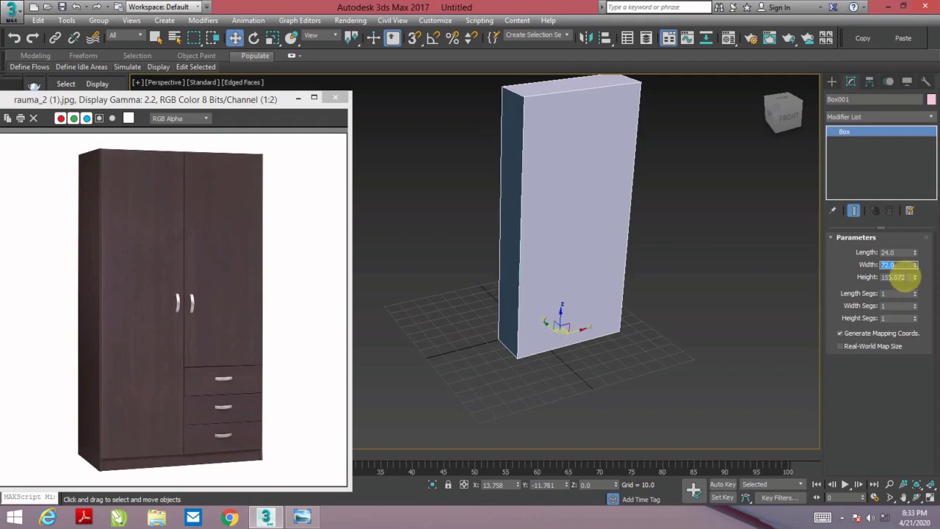
text(6)
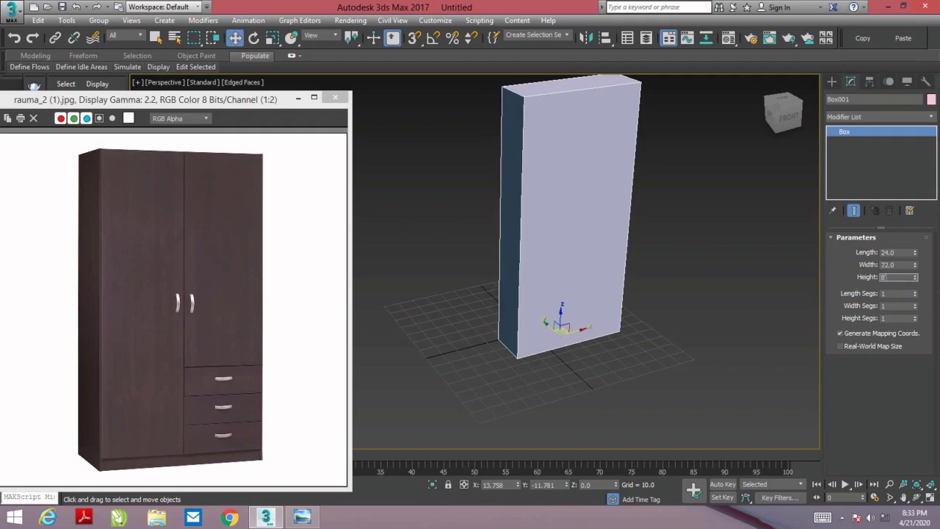
key(Return)
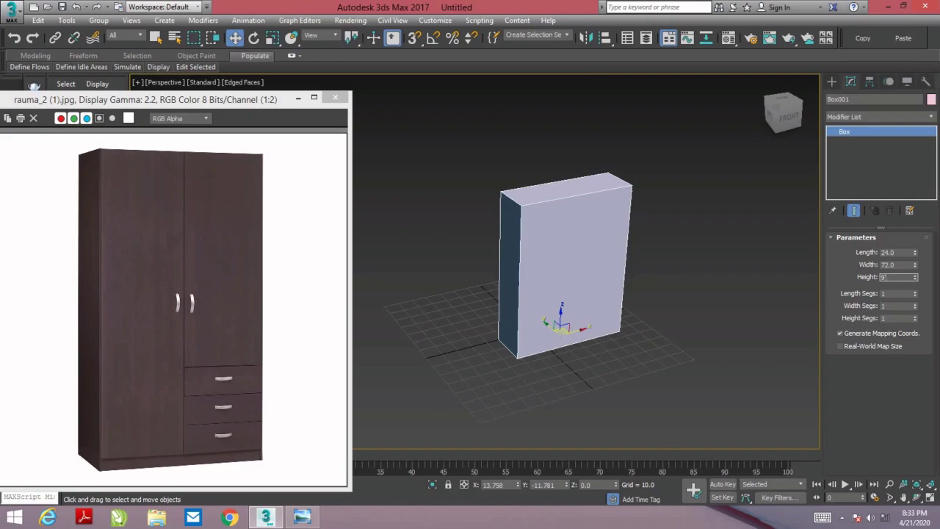
key(Return)
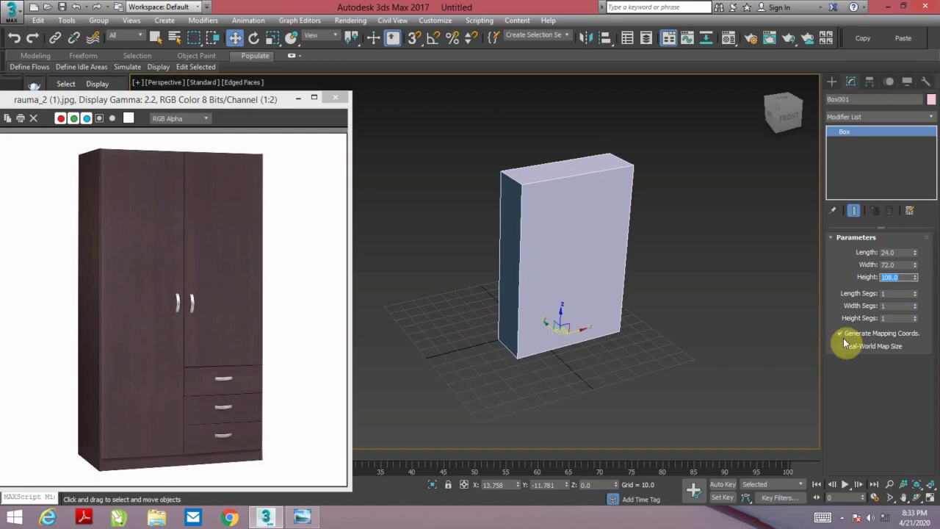
double_click(895, 265)
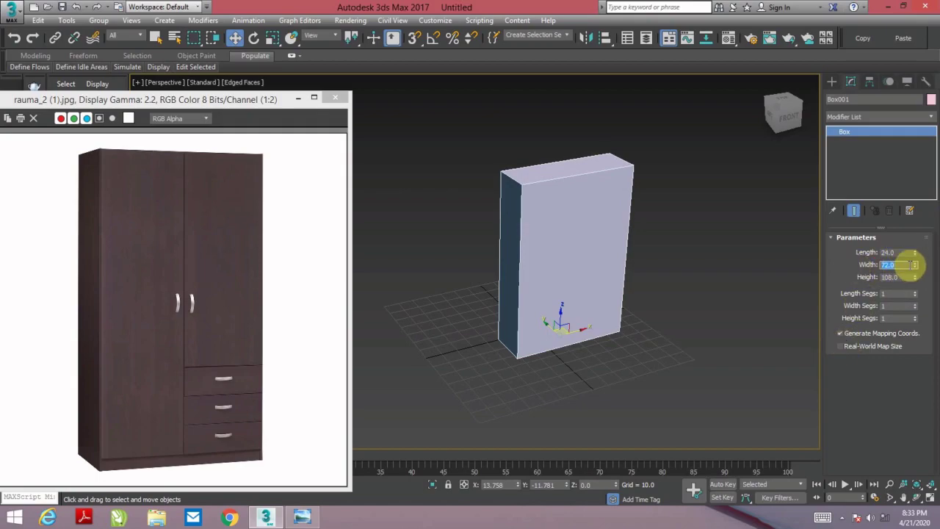
text(5)
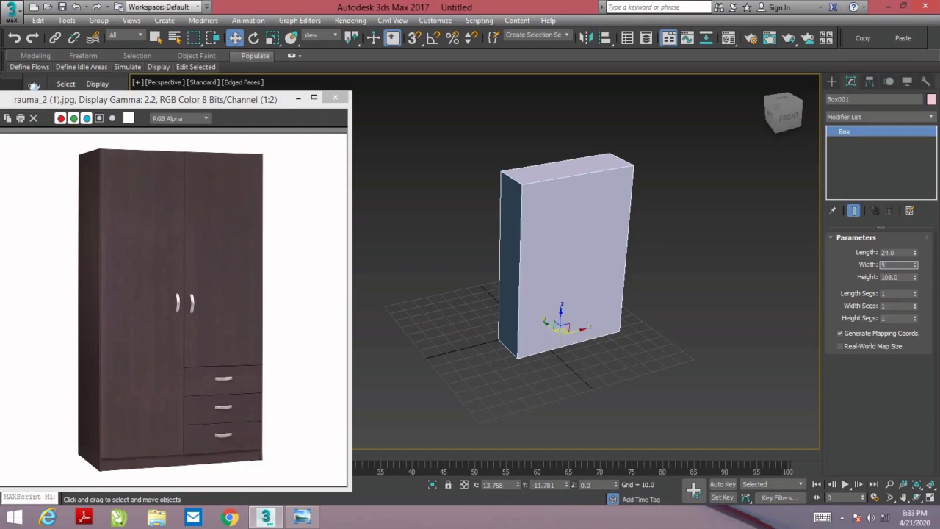
text(0)
key(Return)
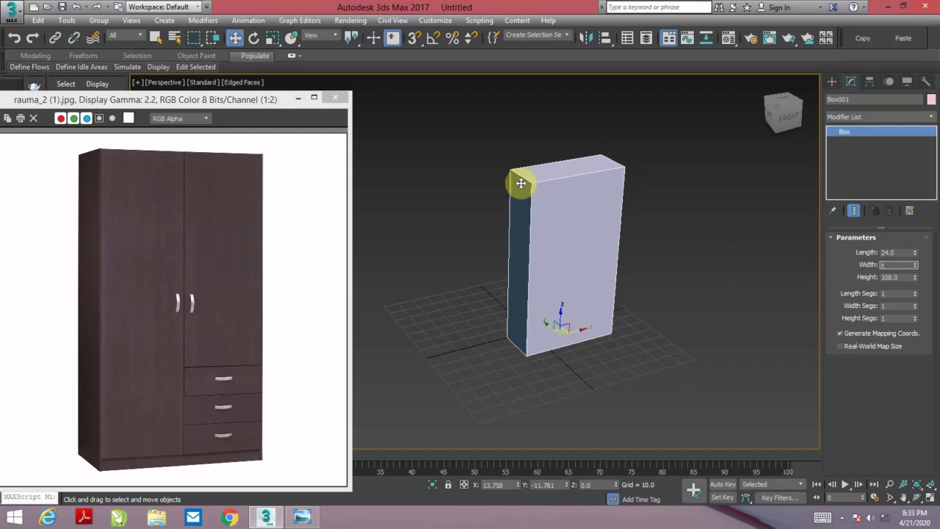
- Orbit and zoom around the resized 24 x 60 x 108 box to check its proportions
scroll(638, 234, up, 1)
scroll(638, 233, up, 3)
alt+middle_drag(639, 237, 596, 237)
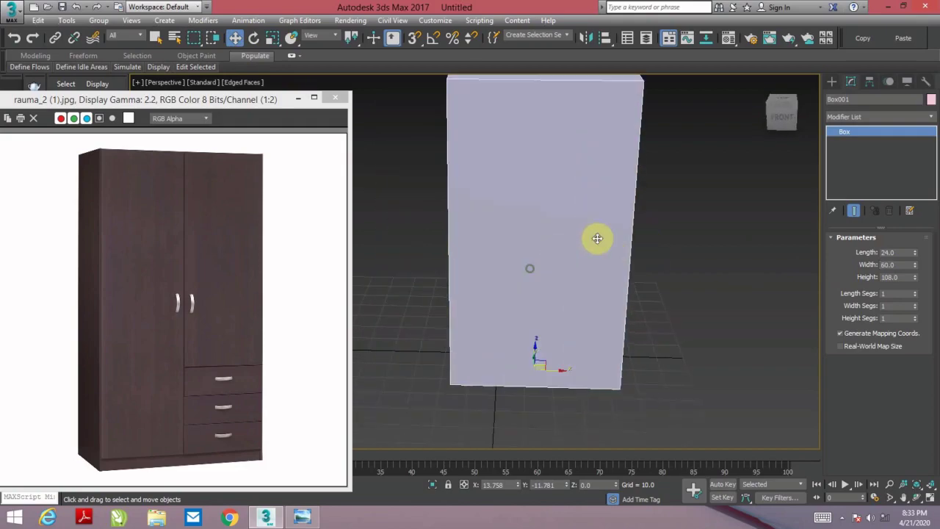
scroll(588, 269, down, 3)
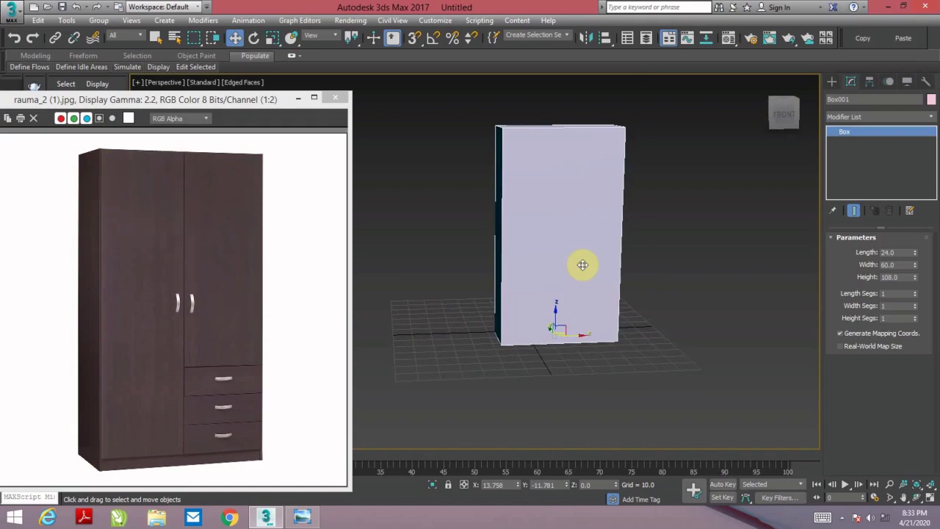
alt+middle_drag(579, 262, 601, 265)
scroll(562, 216, up, 2)
scroll(558, 198, up, 2)
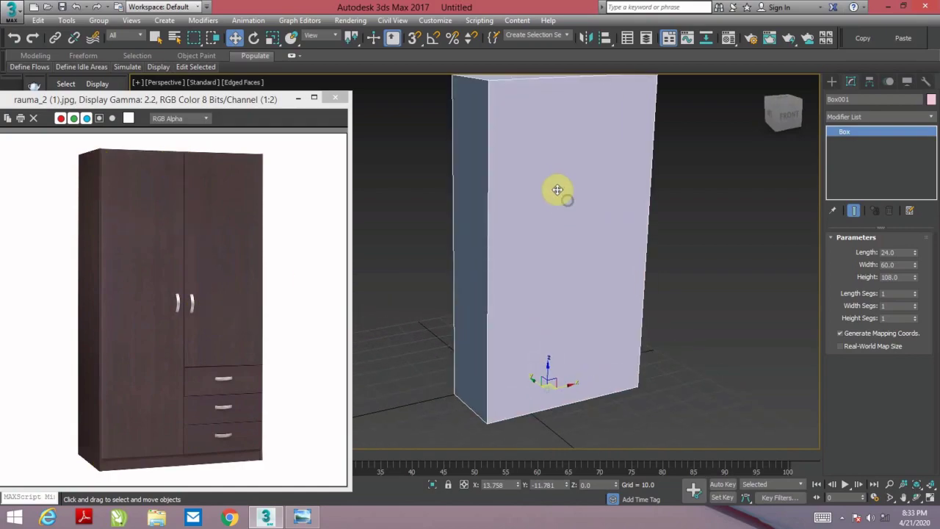
right_click(555, 183)
- Convert Box001 to Editable Poly and select the front face's left and right vertical edges
right_click(531, 294)
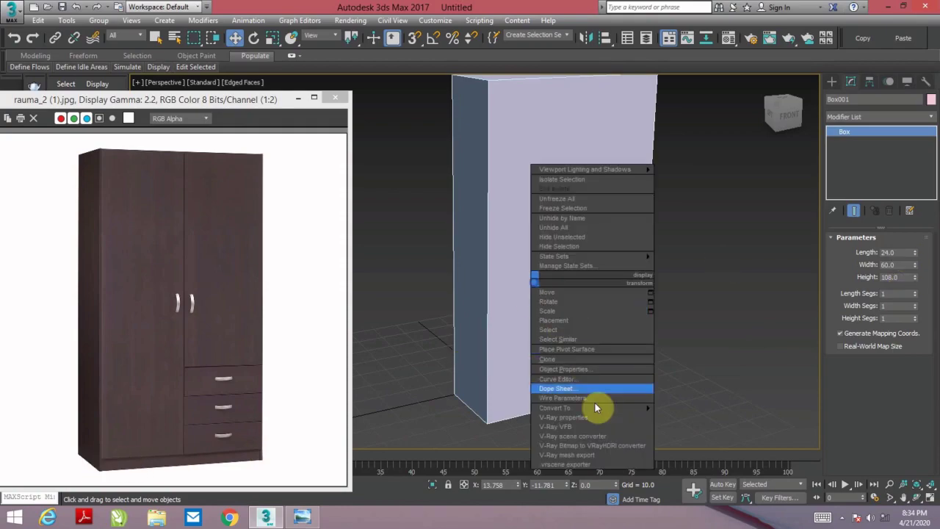
mouse_move(565, 408)
click(672, 410)
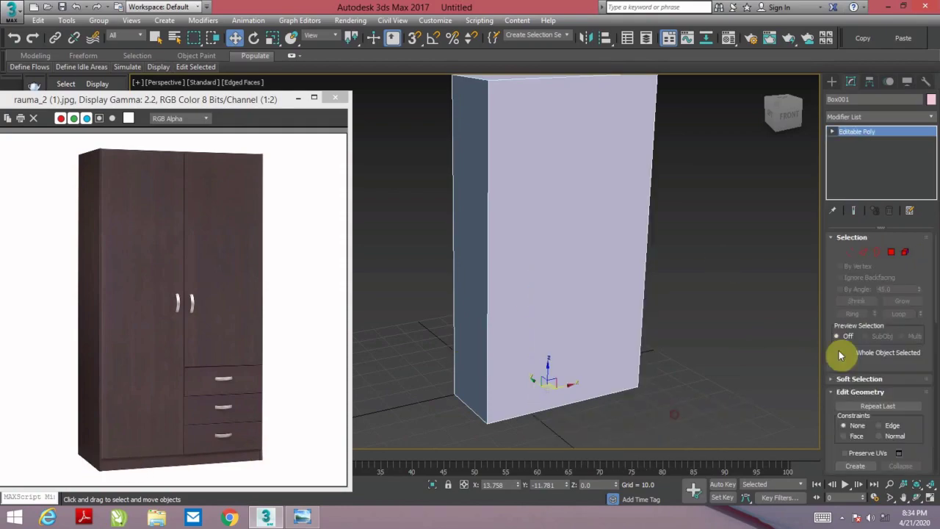
click(865, 251)
click(488, 307)
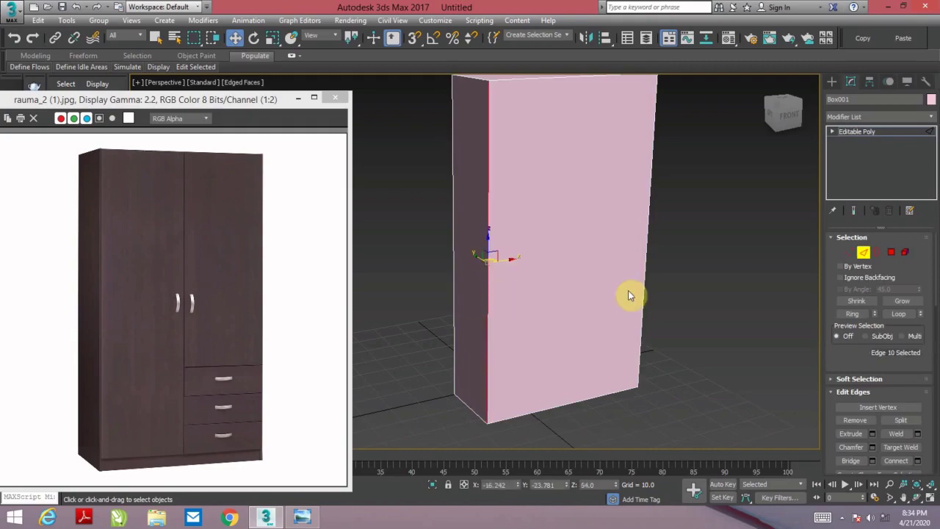
ctrl+click(646, 231)
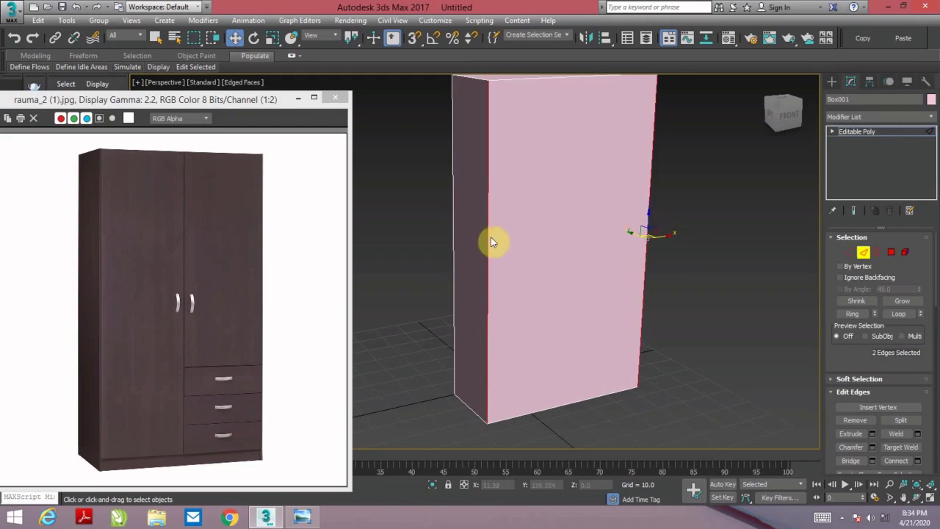
right_click(694, 202)
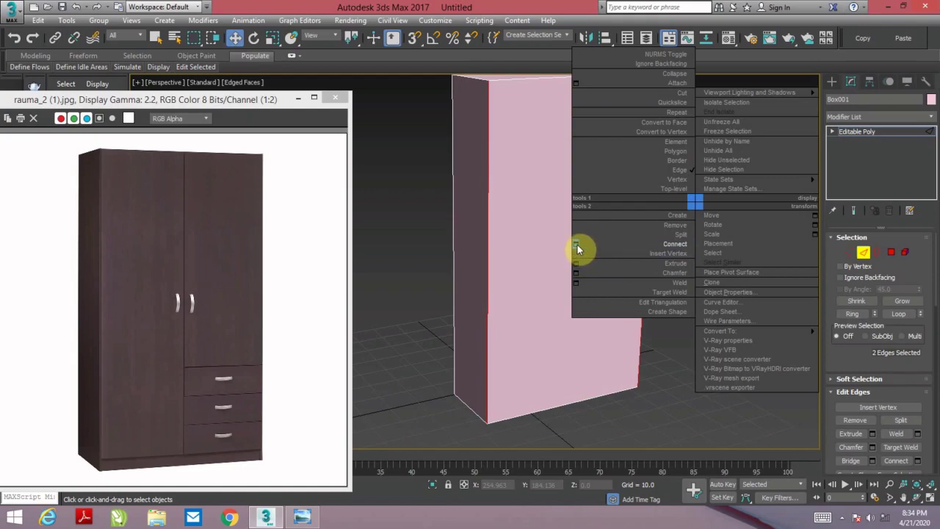
- Open Connect Edges settings and try different segment counts across the front
click(577, 246)
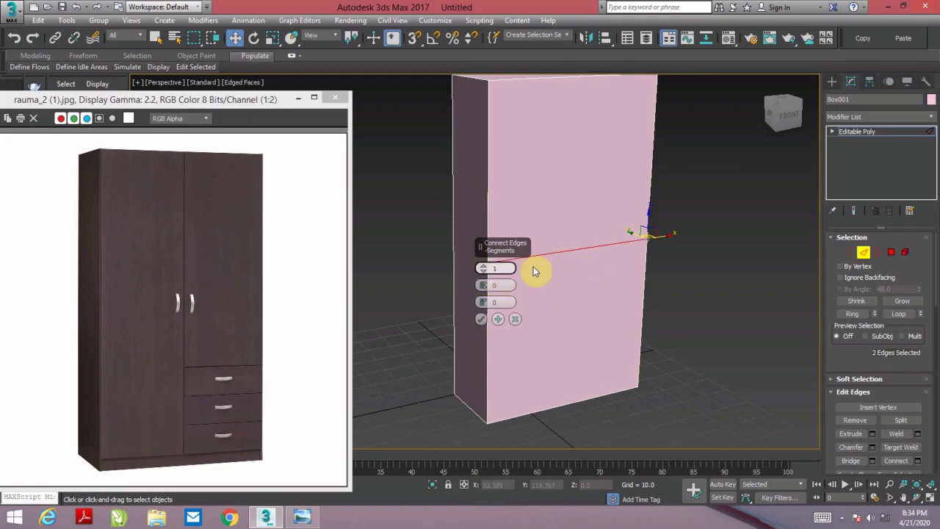
click(483, 268)
click(482, 268)
click(482, 268)
click(482, 268)
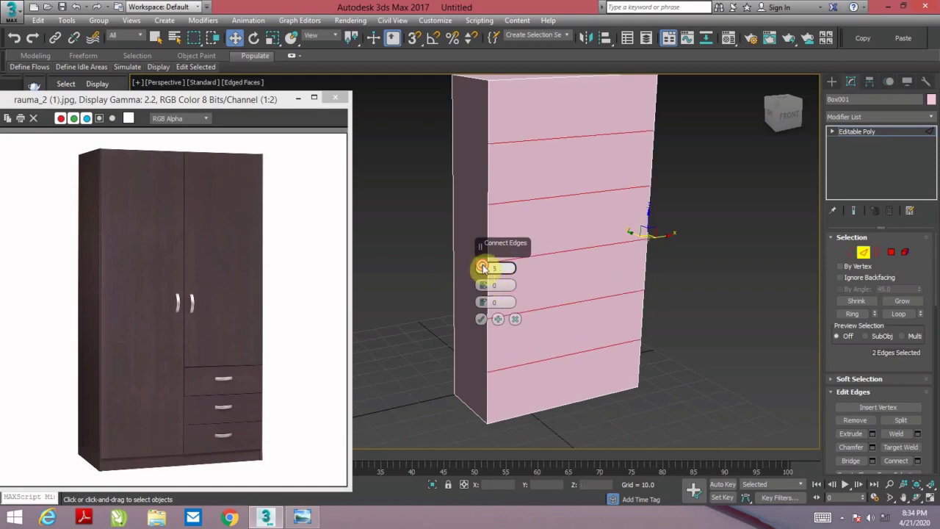
click(482, 270)
click(482, 270)
click(482, 270)
click(483, 270)
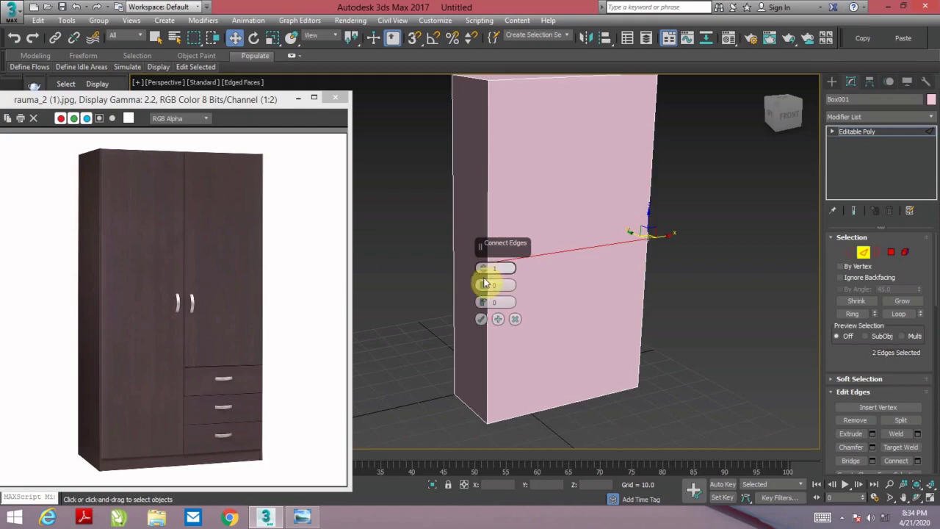
click(483, 267)
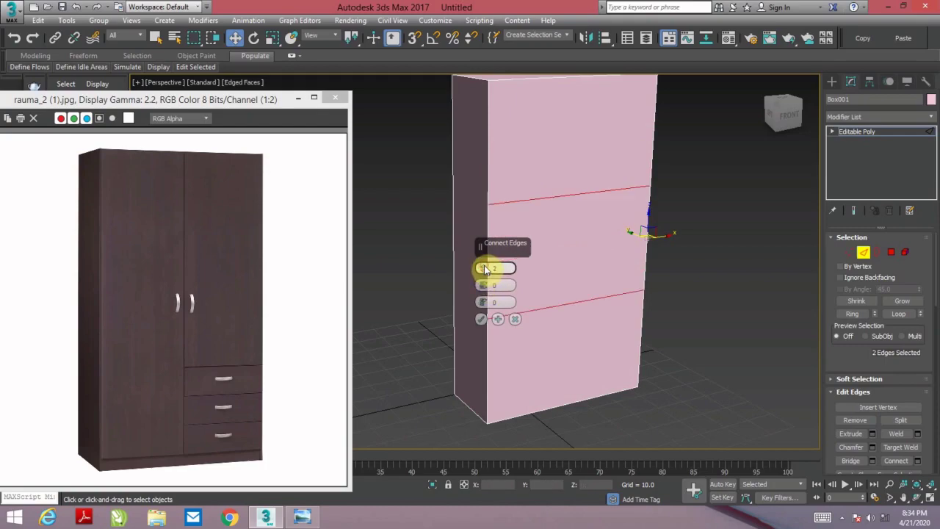
- Set one connecting edge, slide it near the bottom, and confirm the plinth line
mouse_move(483, 285)
mouse_down()
mouse_move(504, 73)
mouse_move(549, 412)
mouse_move(524, 141)
mouse_move(524, 93)
mouse_move(542, 203)
mouse_move(541, 58)
mouse_up()
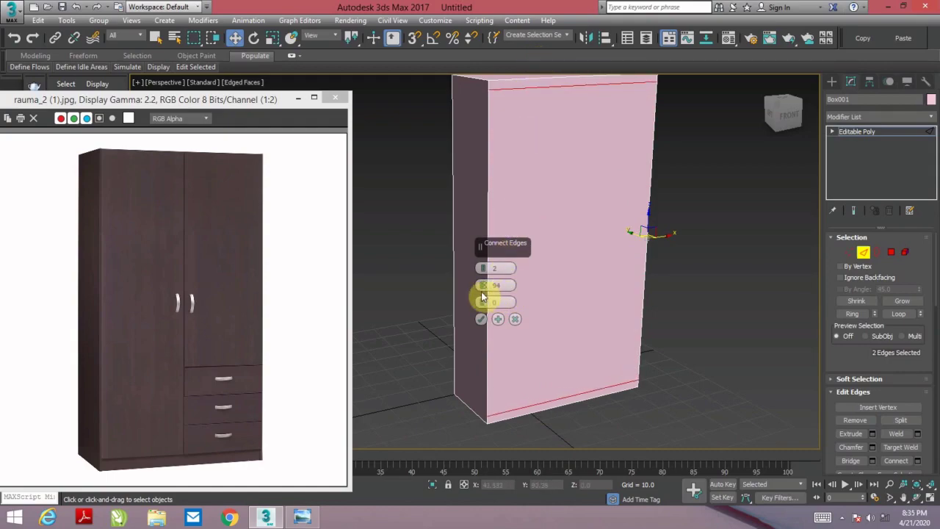
drag(484, 290, 478, 271)
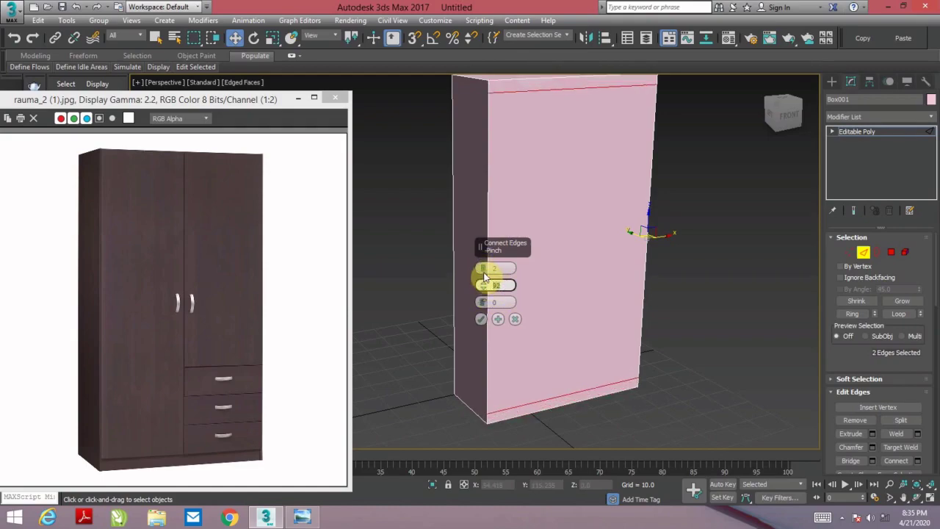
mouse_move(484, 269)
mouse_down()
mouse_move(488, 250)
mouse_move(497, 331)
mouse_move(553, 452)
mouse_move(569, 525)
mouse_up()
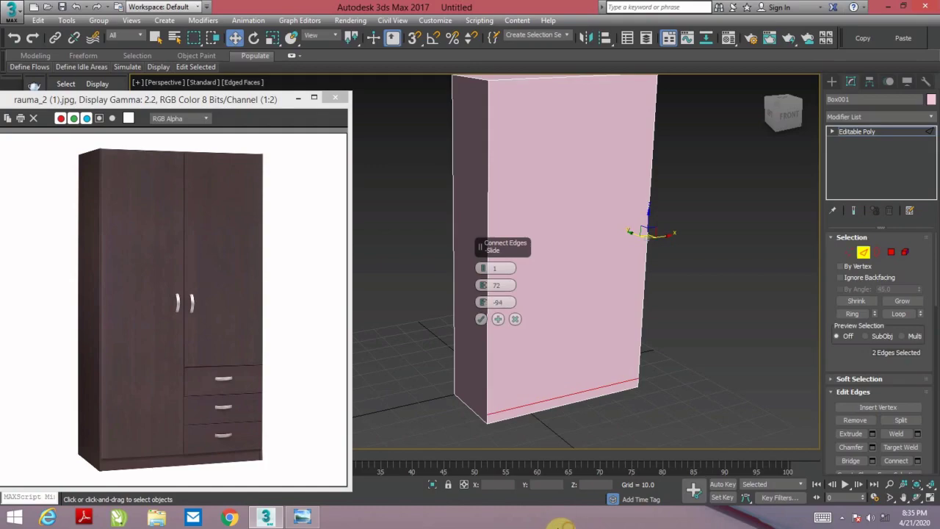
click(481, 318)
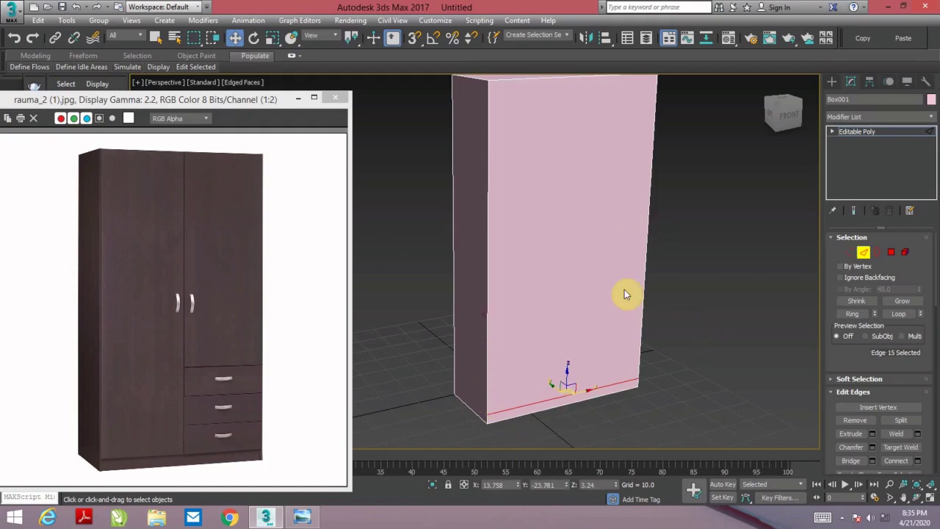
- Select the box's top and bottom front edges for connecting
alt+middle_drag(551, 252, 512, 288)
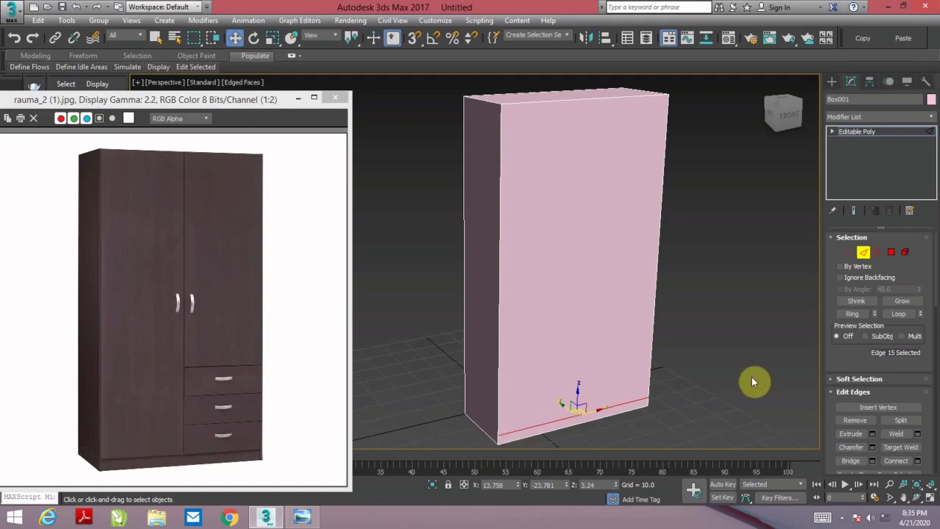
click(599, 101)
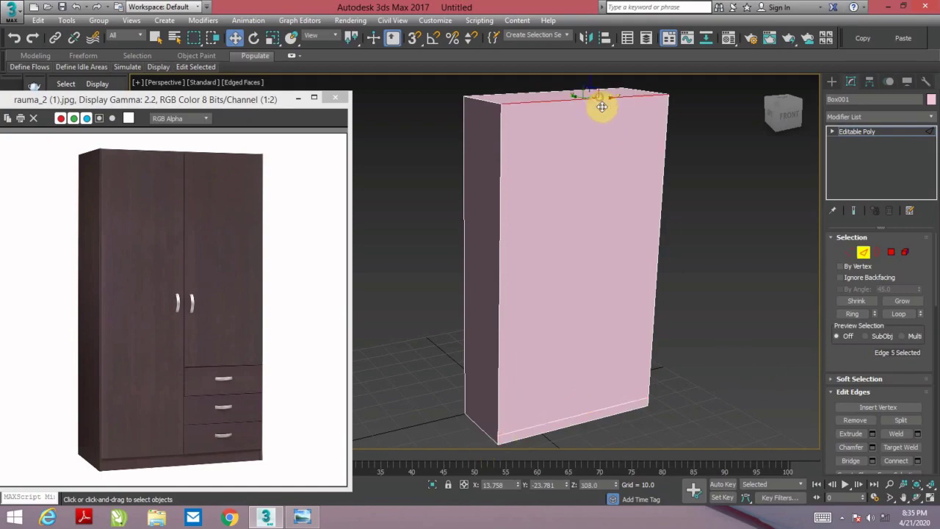
ctrl+click(606, 406)
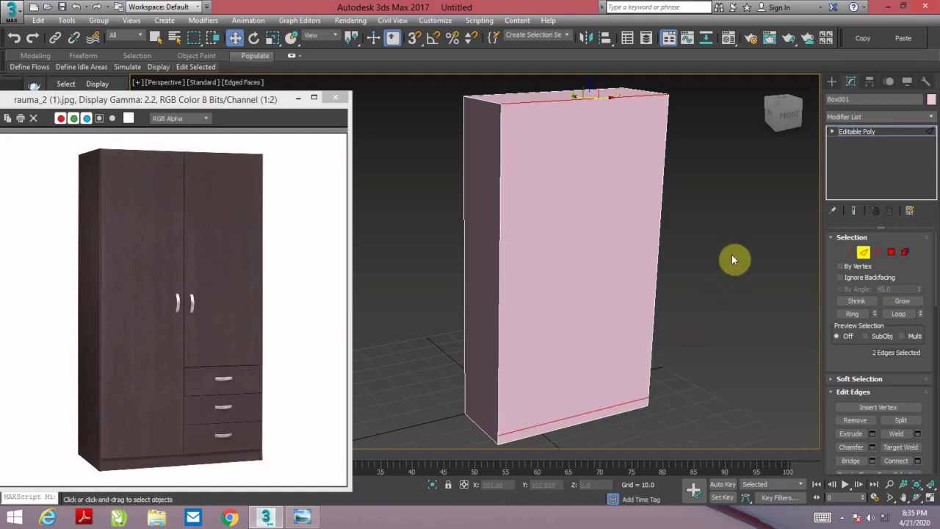
right_click(683, 238)
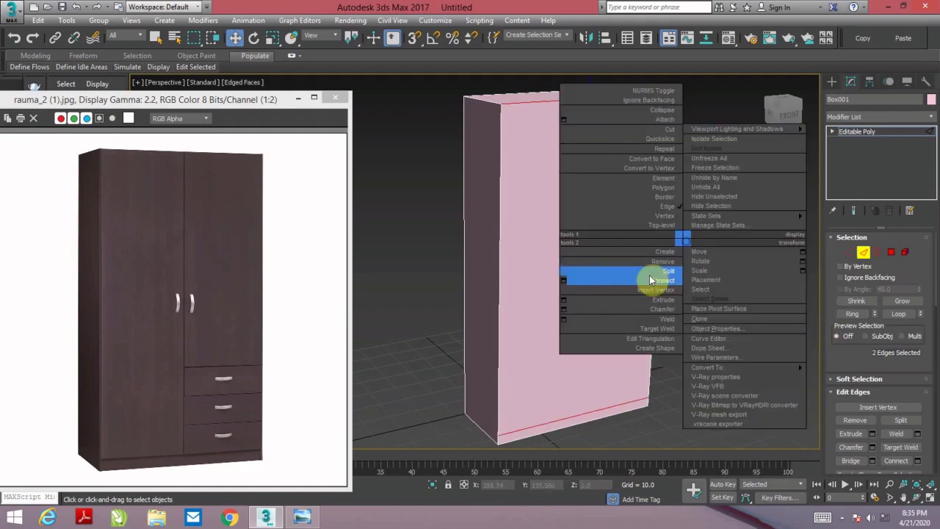
click(562, 281)
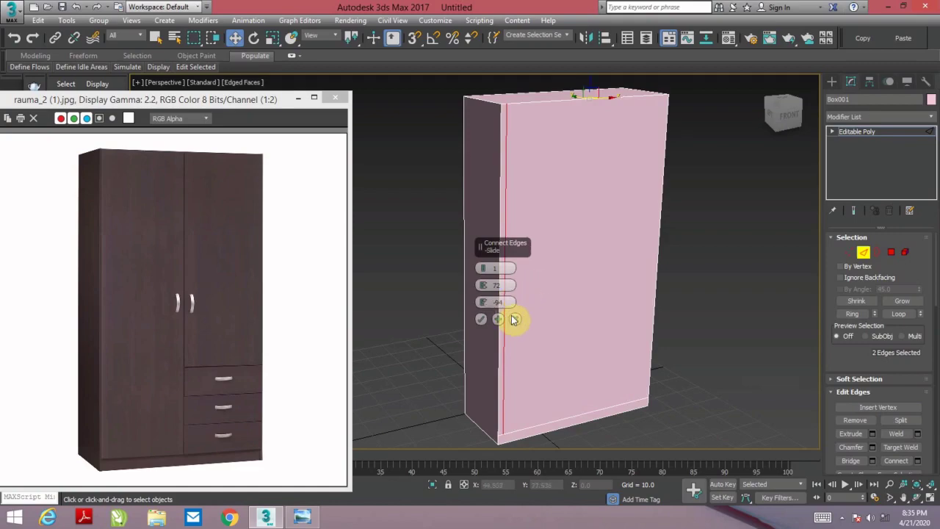
click(515, 319)
- Connect them with a centred vertical edge, Slide reset to 0, and confirm
drag(849, 362, 849, 289)
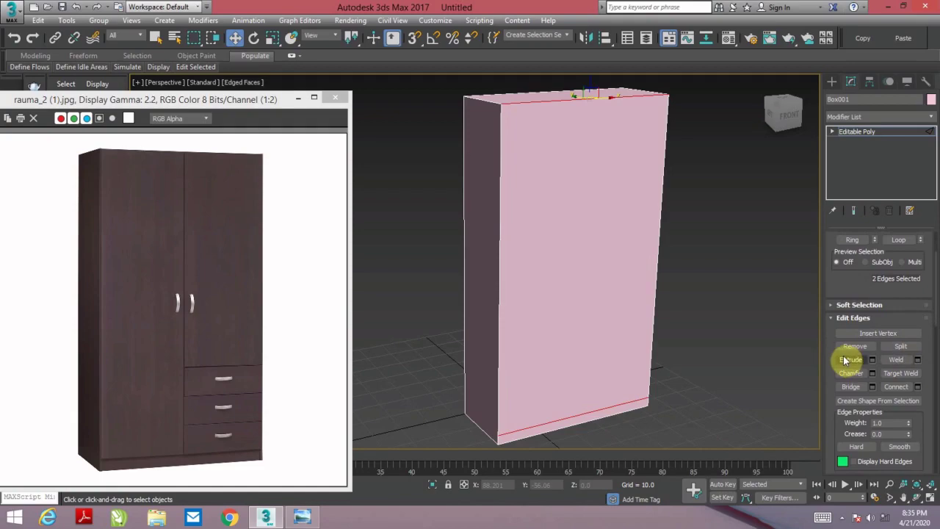
click(919, 389)
drag(509, 301, 456, 298)
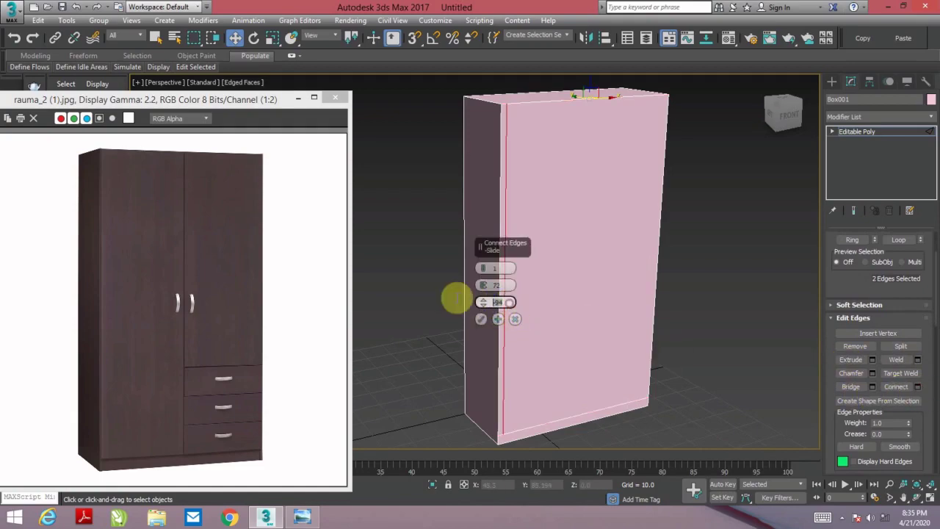
right_click(483, 302)
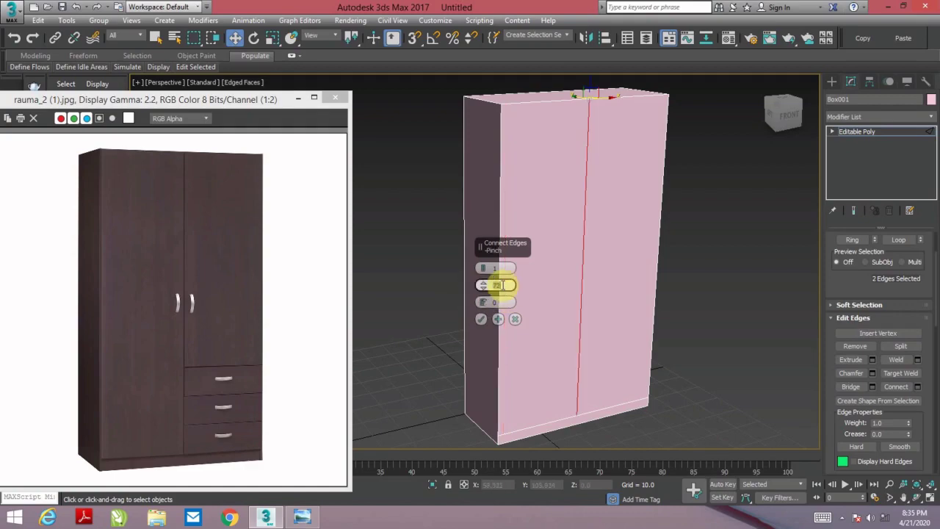
drag(481, 289, 499, 430)
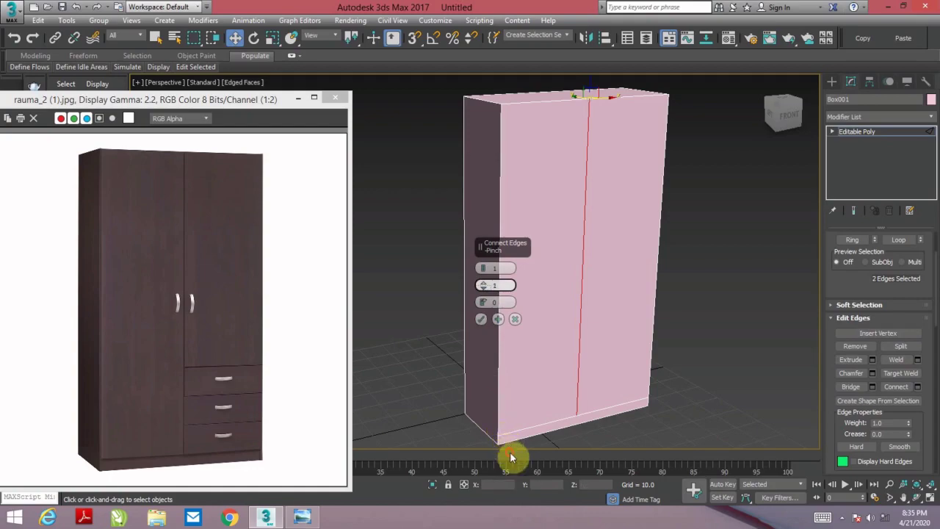
click(481, 319)
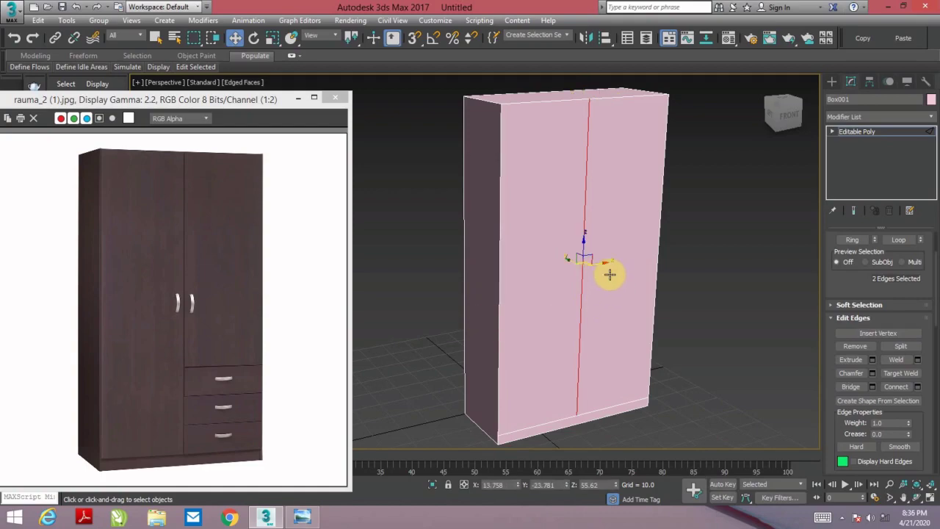
- Connect the right lower front with 3 edges slid down to about -258 as drawer lines
click(843, 520)
click(844, 520)
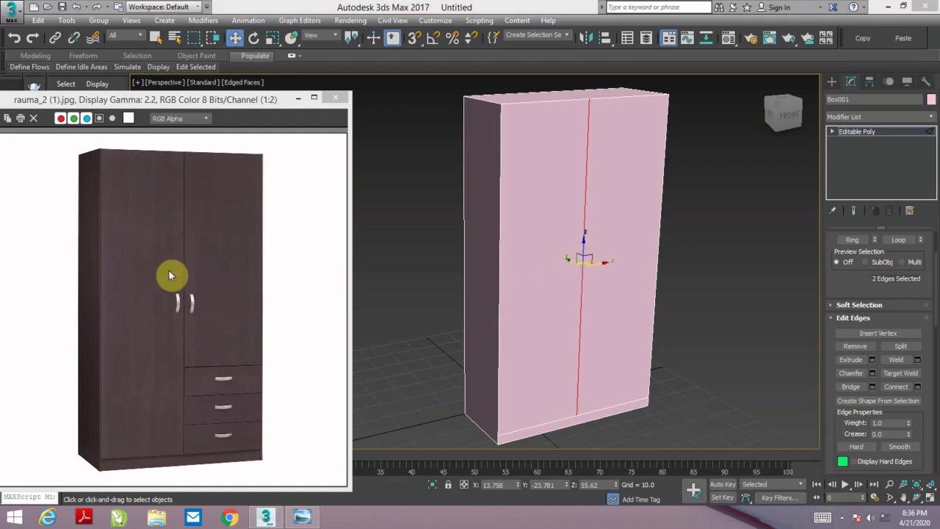
alt+middle_drag(579, 256, 597, 262)
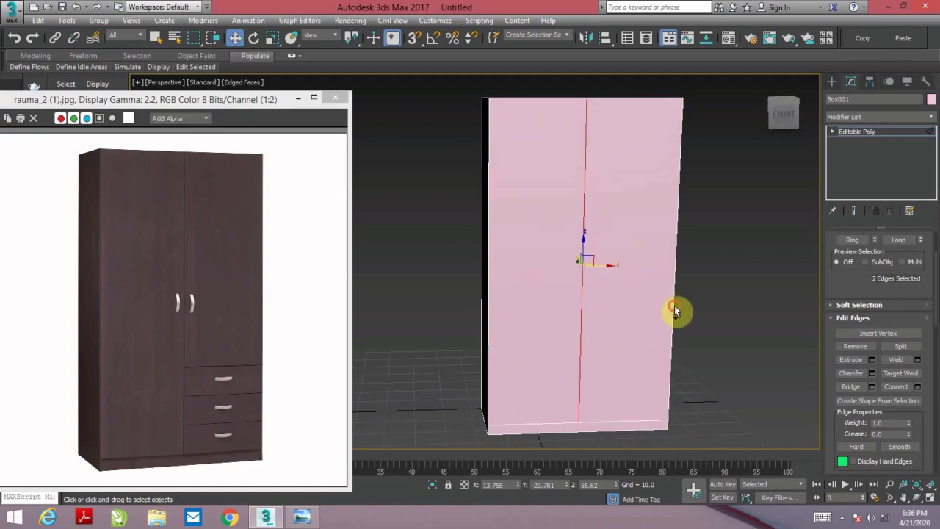
right_click(705, 282)
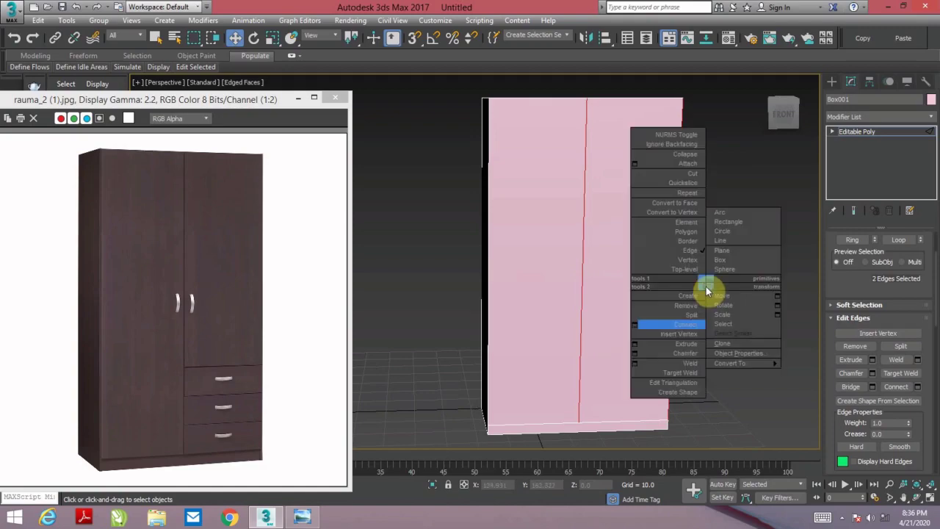
click(634, 326)
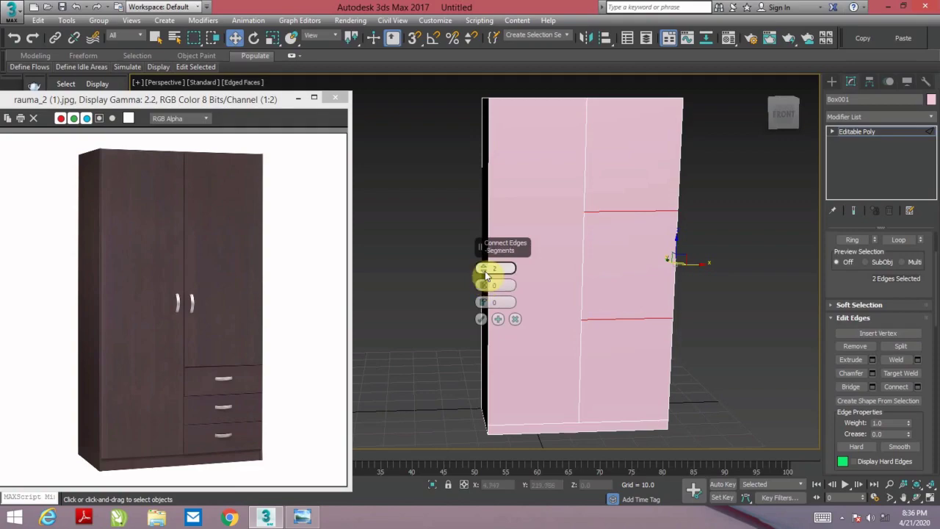
drag(483, 269, 495, 427)
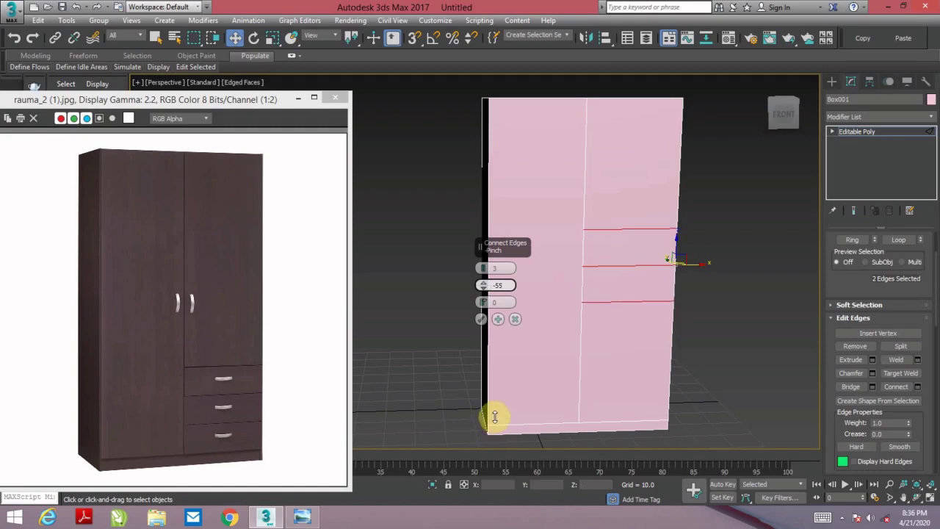
mouse_move(484, 310)
mouse_down()
mouse_move(503, 393)
mouse_move(500, 381)
mouse_up()
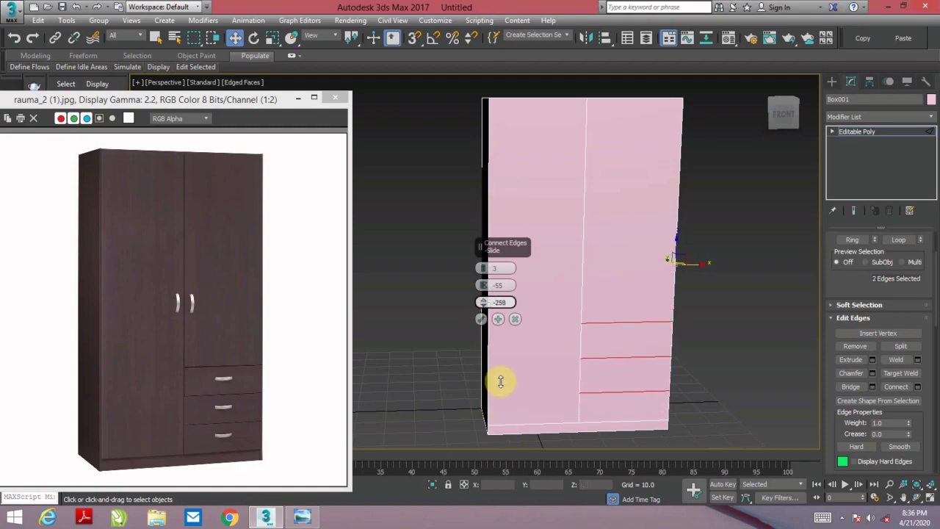
click(481, 319)
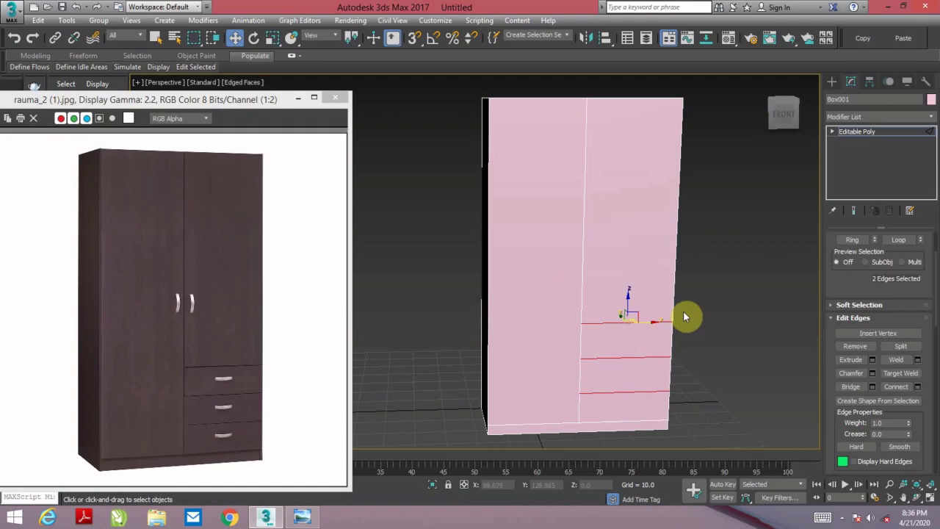
scroll(839, 305, up, 2)
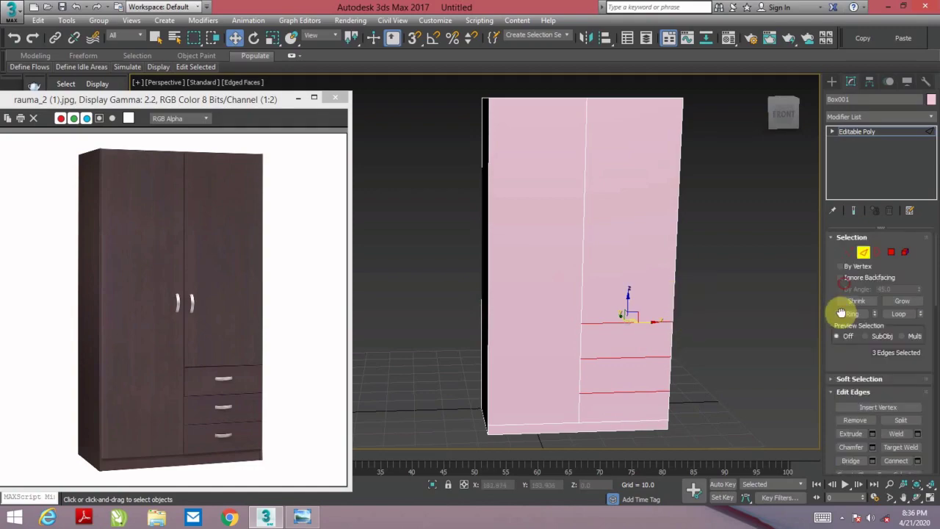
- Select the two door faces and the three drawer faces on the wardrobe front
click(891, 252)
click(652, 210)
ctrl+click(573, 214)
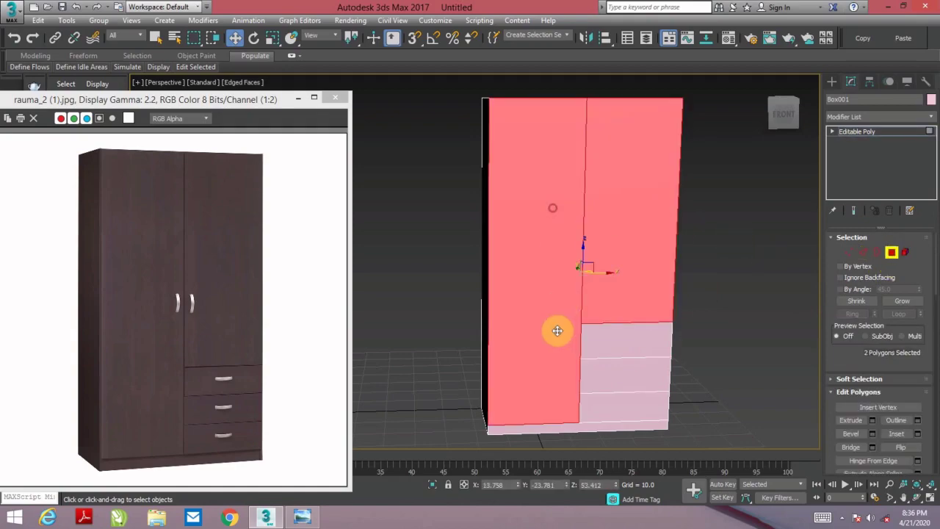
ctrl+click(614, 353)
ctrl+click(614, 375)
ctrl+click(612, 403)
mouse_move(641, 336)
alt+middle_down()
mouse_move(598, 326)
mouse_move(607, 311)
alt+middle_up()
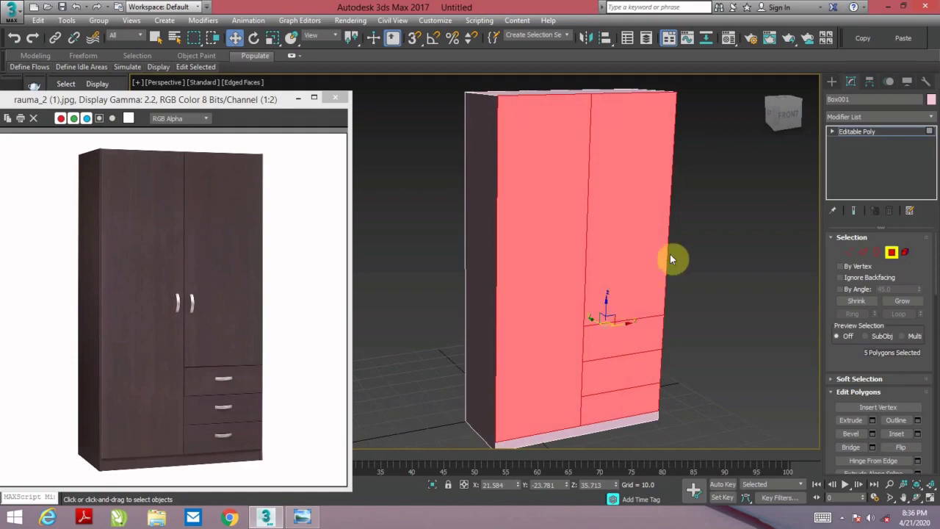
- Start an Inset on the selected door and drawer faces and check it from the side
right_click(730, 217)
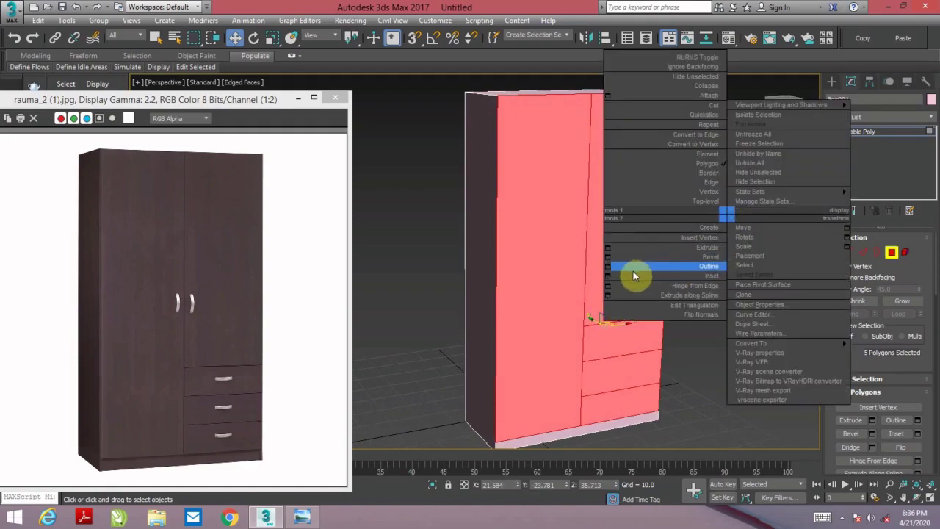
click(607, 275)
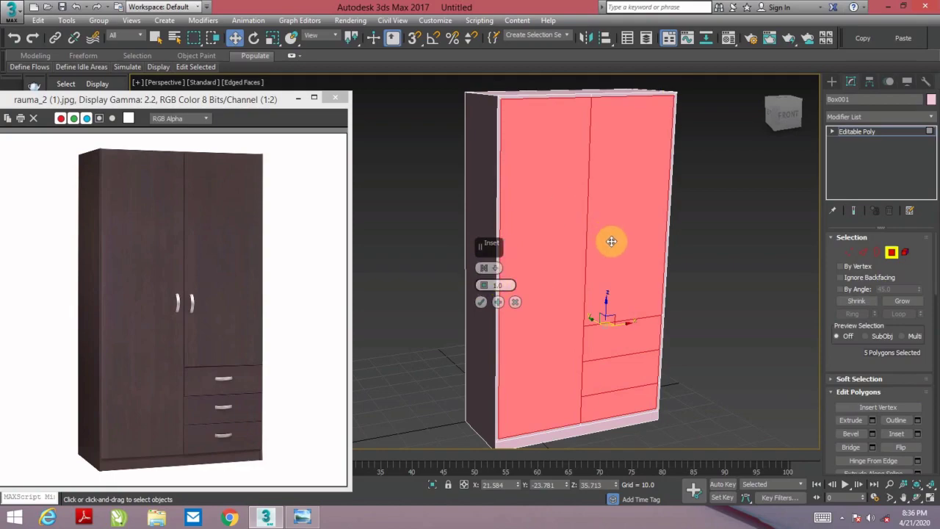
mouse_move(623, 273)
alt+middle_down()
mouse_move(671, 330)
mouse_move(644, 347)
mouse_move(654, 351)
alt+middle_up()
alt+middle_drag(570, 184, 596, 201)
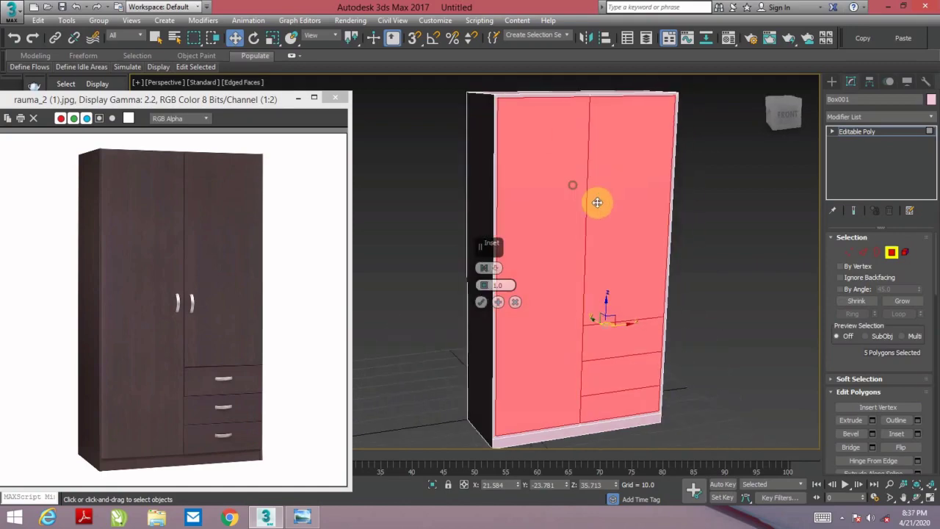
scroll(594, 206, up, 3)
scroll(601, 218, down, 3)
scroll(601, 218, down, 2)
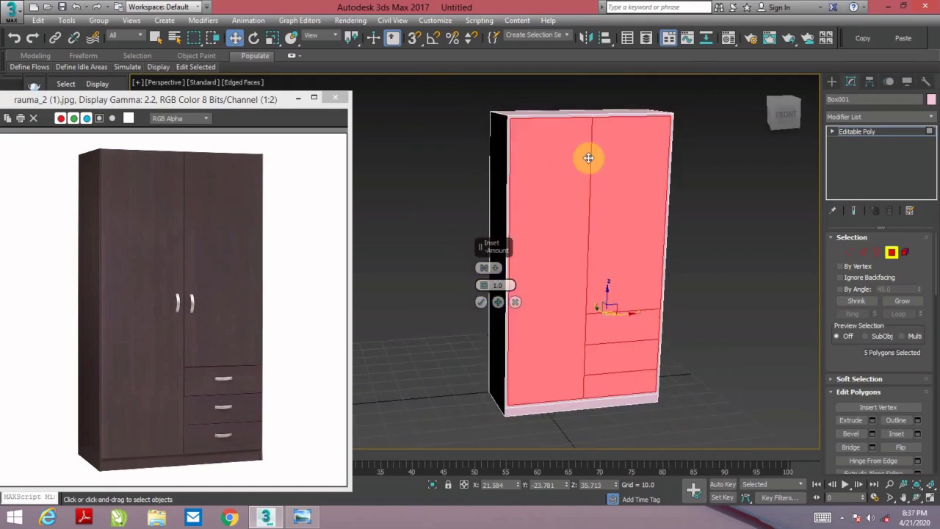
- Set the inset to work on each face separately, narrow the border amount, and confirm it
click(486, 268)
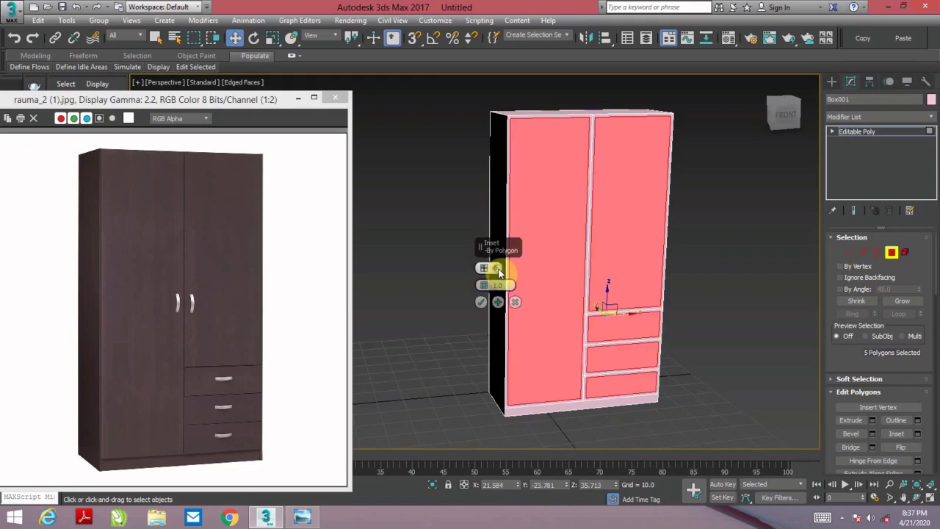
click(497, 269)
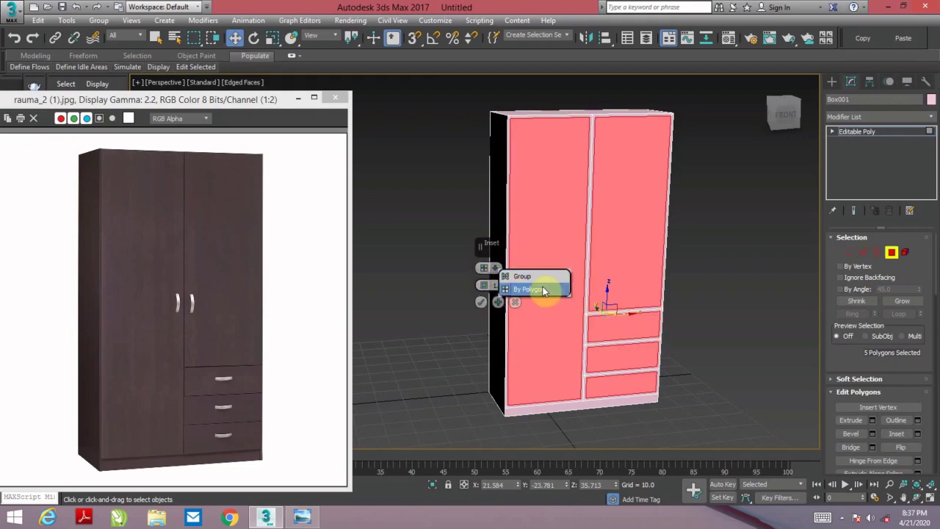
click(525, 277)
click(497, 269)
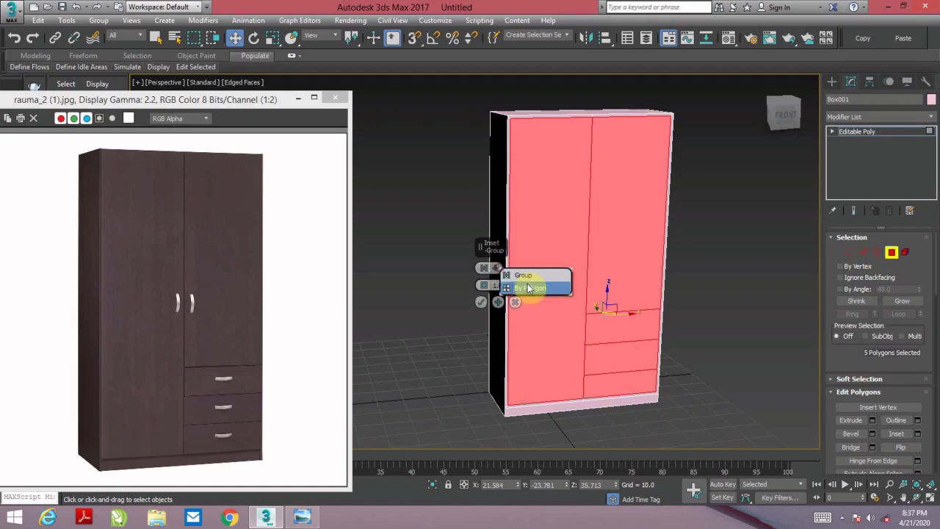
click(533, 287)
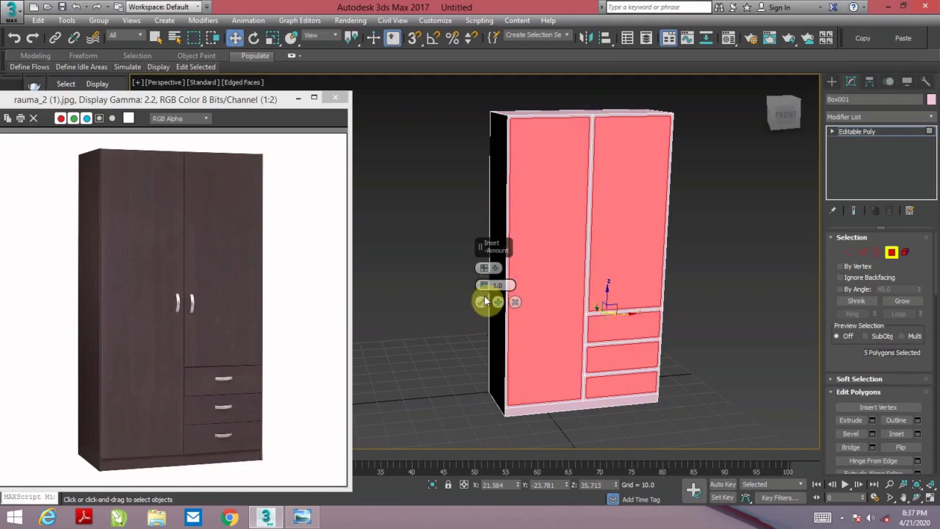
middle_drag(567, 276, 504, 269)
scroll(505, 269, up, 5)
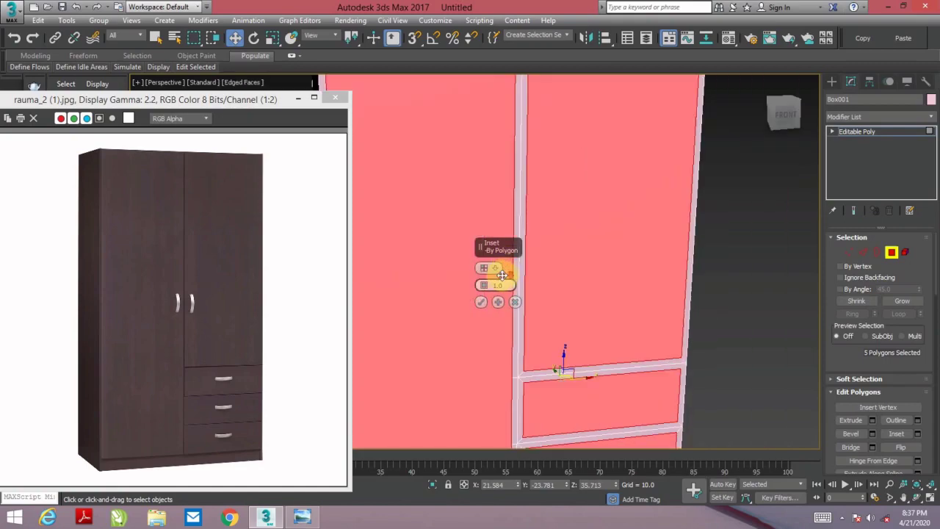
drag(481, 285, 484, 292)
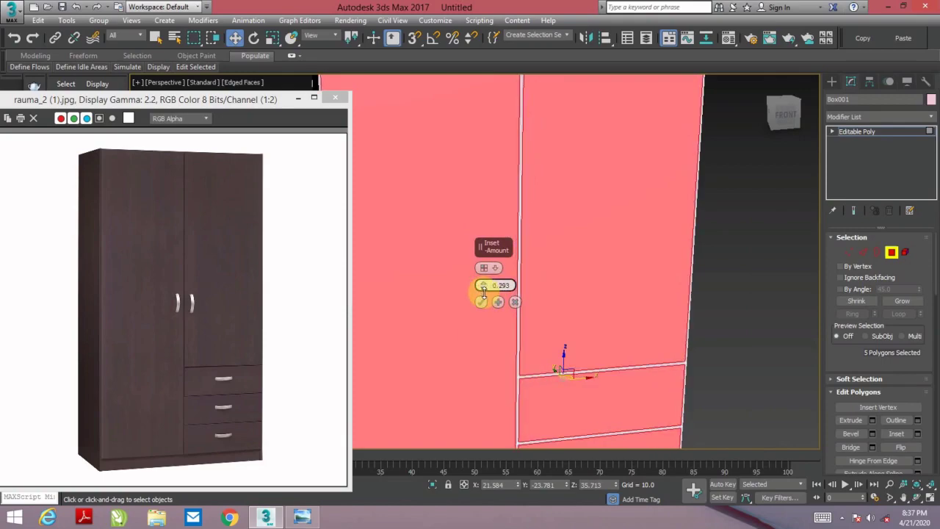
click(482, 301)
scroll(527, 269, down, 1)
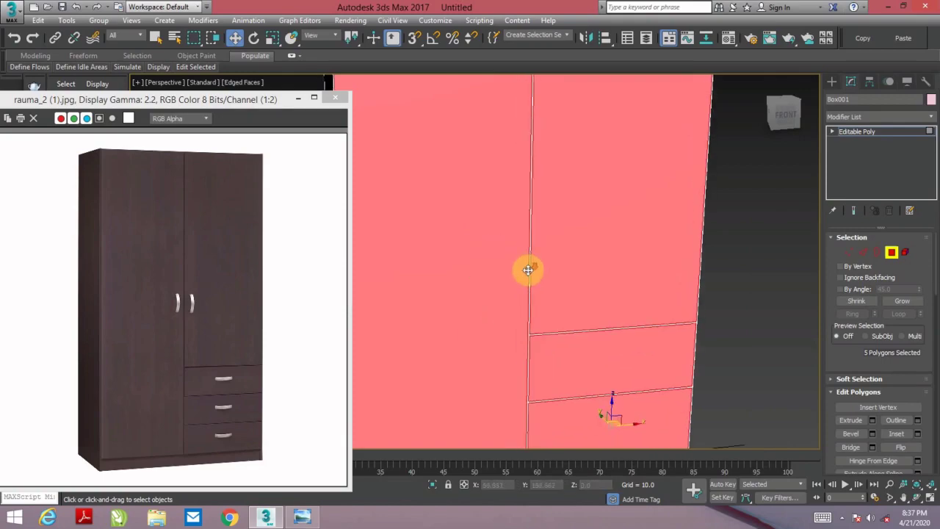
scroll(531, 273, down, 5)
- Extrude the inset door and drawer faces outward by a height of about 0.8
right_click(636, 264)
click(539, 286)
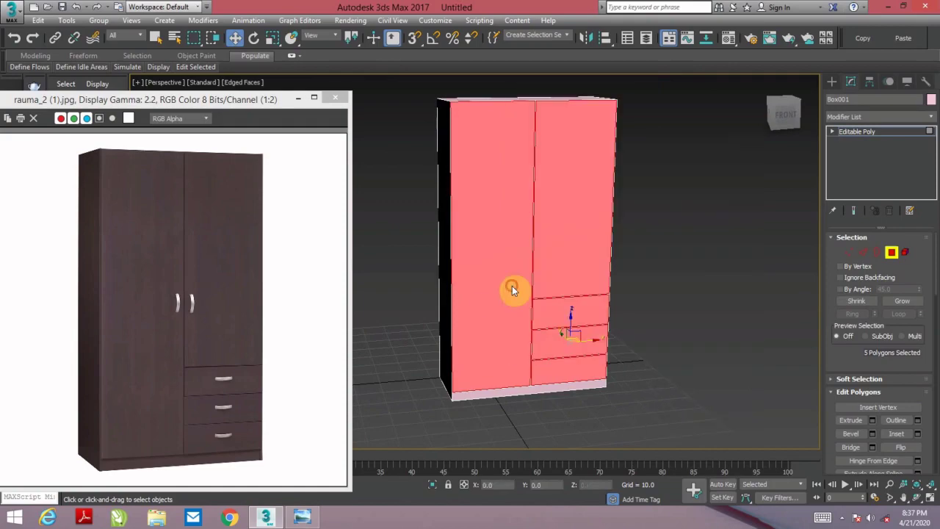
mouse_move(472, 295)
alt+middle_down()
mouse_move(520, 309)
mouse_move(460, 269)
mouse_move(480, 289)
alt+middle_up()
drag(480, 288, 495, 324)
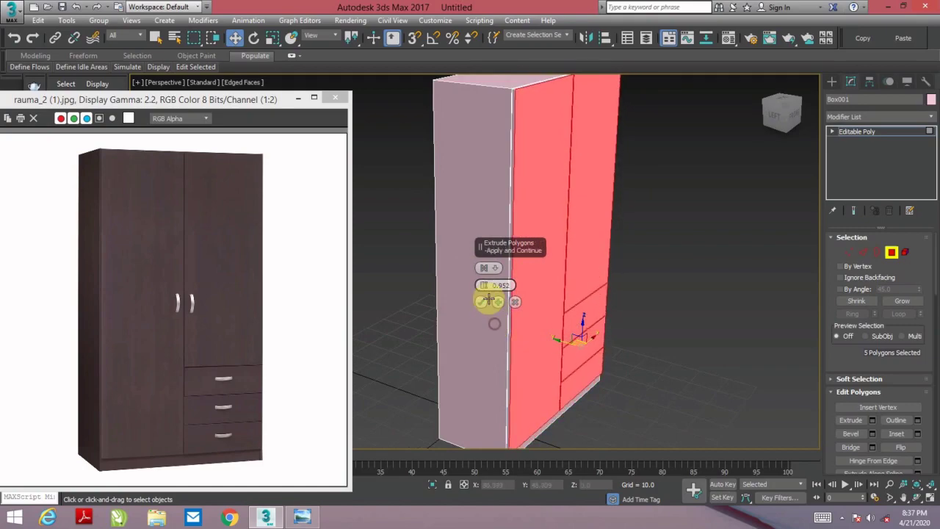
click(484, 291)
drag(483, 291, 482, 283)
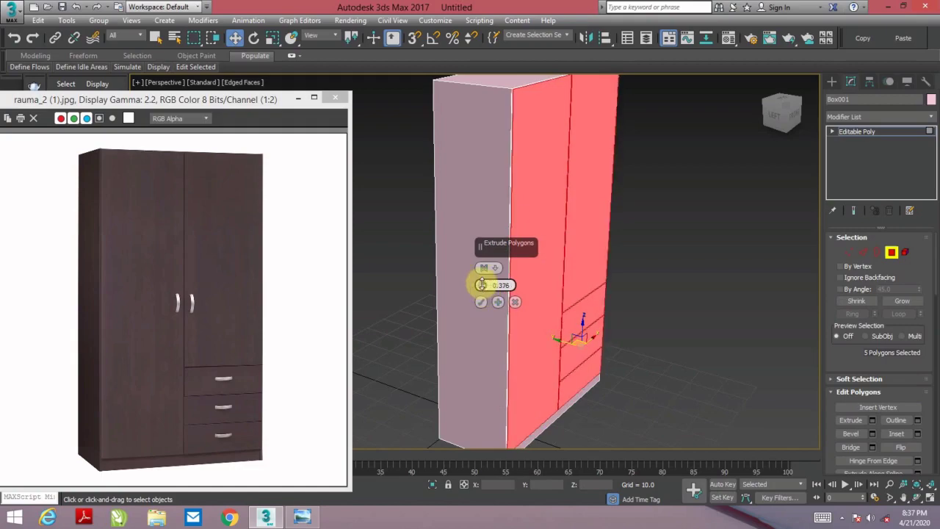
click(481, 297)
- Leave polygon editing, then reselect the wardrobe box Box001 from a front view
click(686, 308)
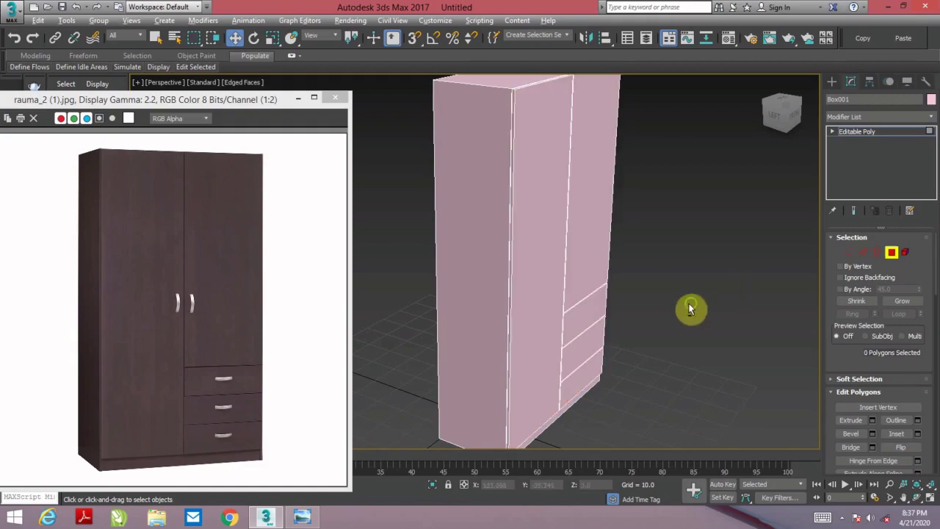
mouse_move(686, 309)
alt+middle_down()
mouse_move(605, 273)
mouse_move(613, 249)
mouse_move(650, 305)
alt+middle_up()
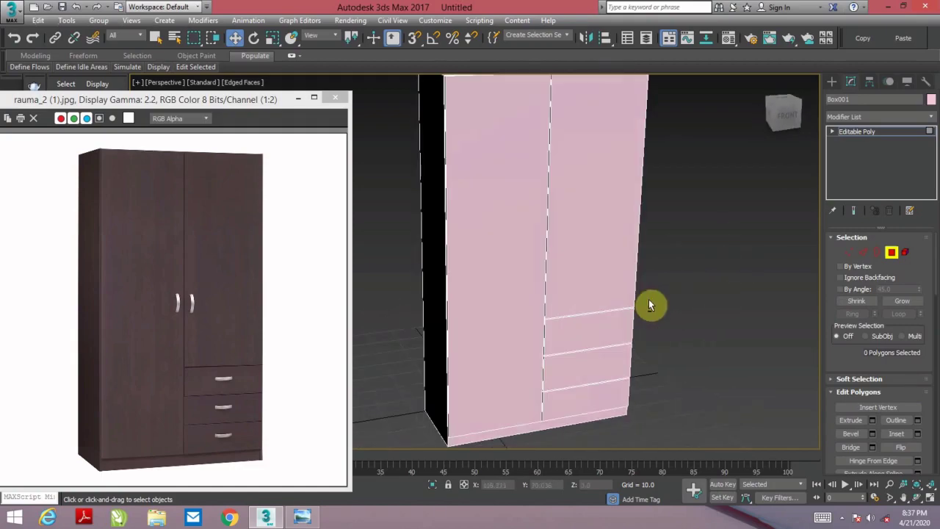
click(892, 257)
click(692, 255)
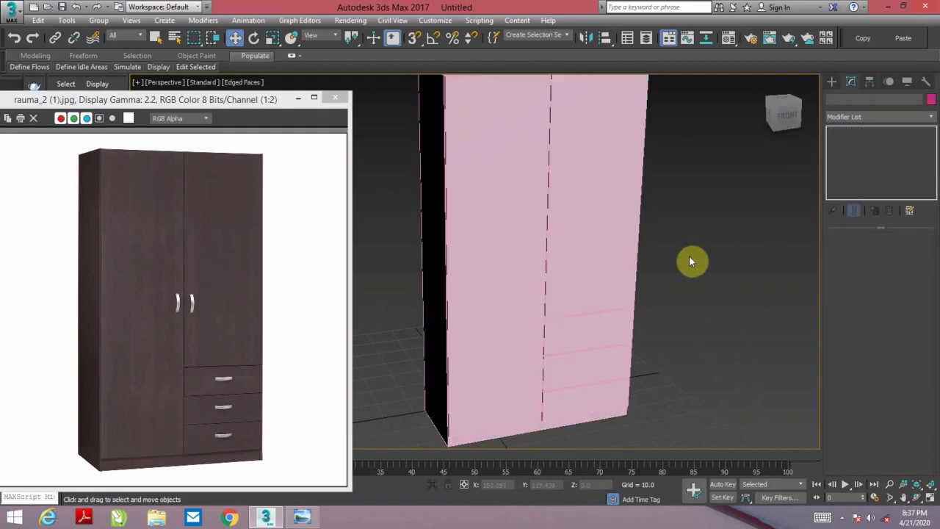
mouse_move(625, 254)
alt+middle_down()
mouse_move(659, 260)
mouse_move(619, 270)
mouse_move(596, 245)
mouse_move(561, 245)
mouse_move(625, 264)
mouse_move(636, 285)
mouse_move(663, 268)
mouse_move(607, 296)
mouse_move(625, 279)
mouse_move(546, 256)
mouse_move(532, 295)
mouse_move(546, 267)
mouse_move(541, 214)
alt+middle_up()
scroll(656, 269, down, 2)
scroll(596, 289, up, 3)
click(542, 237)
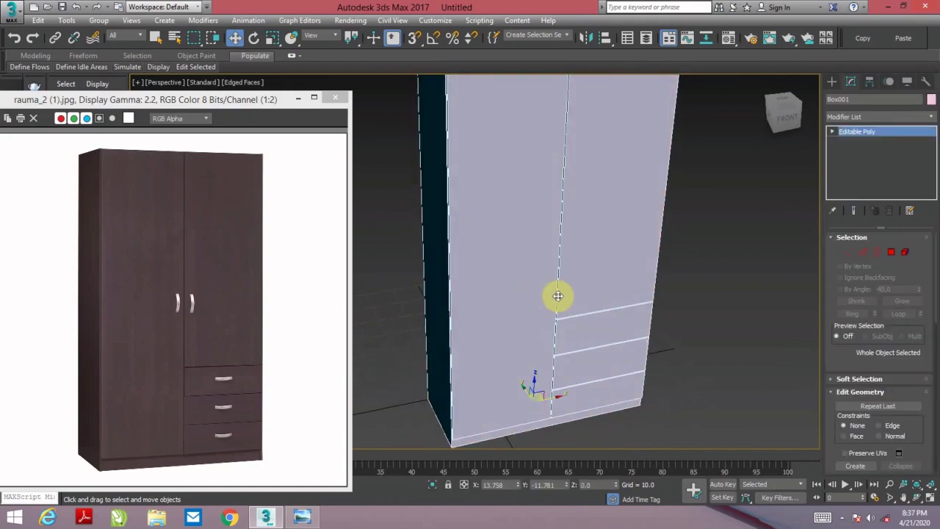
middle_drag(588, 319, 571, 308)
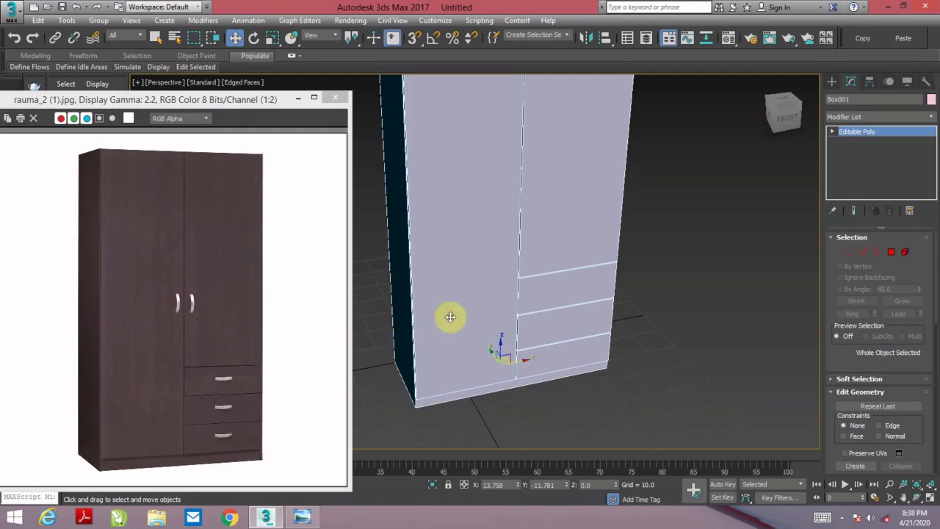
- Maximize the Left viewport framed on the cabinet, with the Create panel showing
key(alt+w)
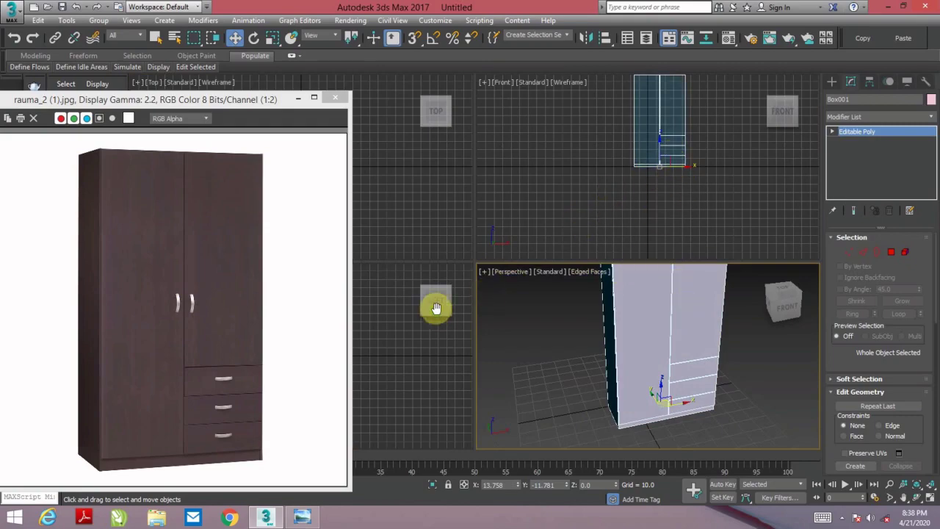
click(416, 338)
key(alt+w)
scroll(663, 286, up, 3)
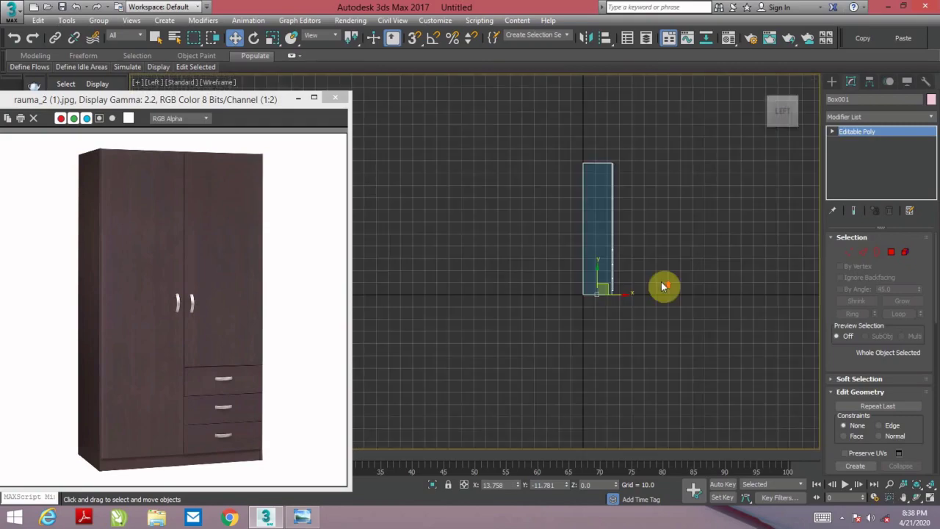
scroll(598, 266, up, 3)
middle_drag(598, 267, 530, 288)
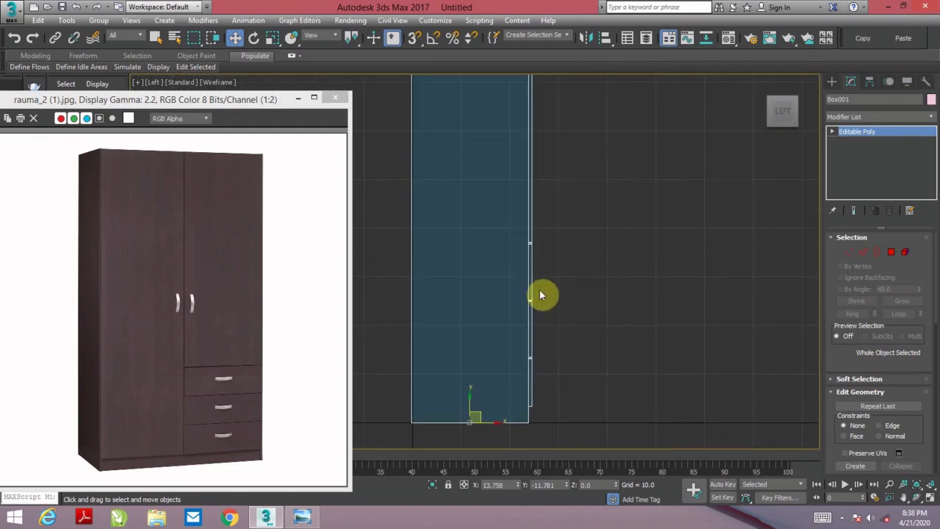
click(834, 84)
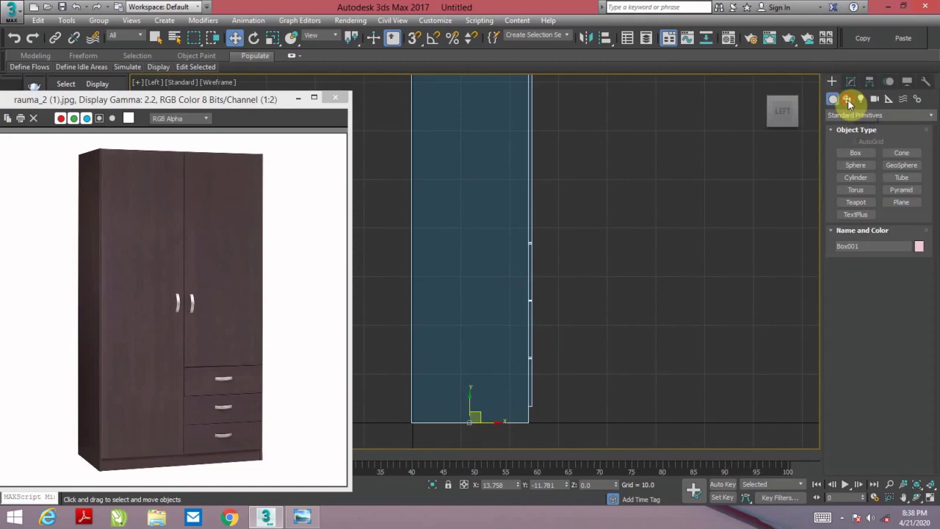
- Draw an Arc spline (radius 10.328) in the Left view beside the door front
click(847, 99)
click(858, 193)
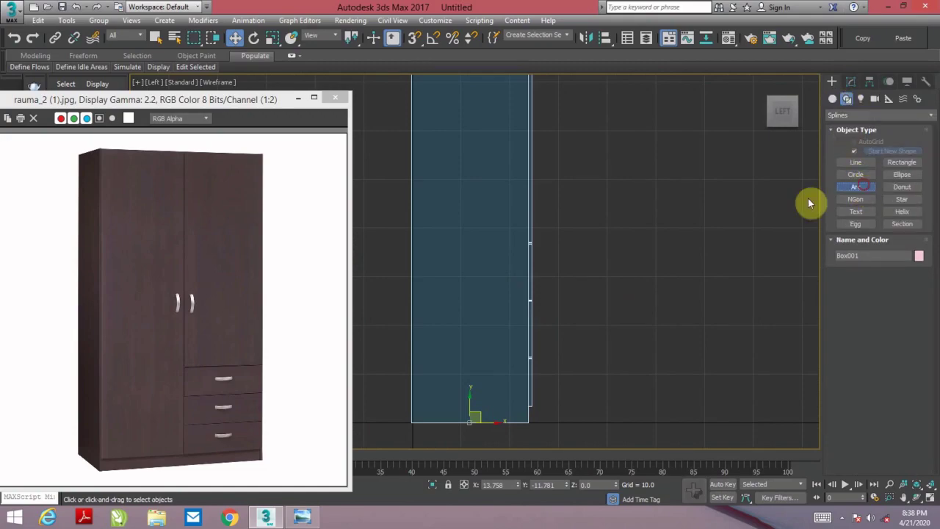
scroll(545, 279, down, 1)
scroll(520, 308, down, 1)
scroll(525, 272, down, 1)
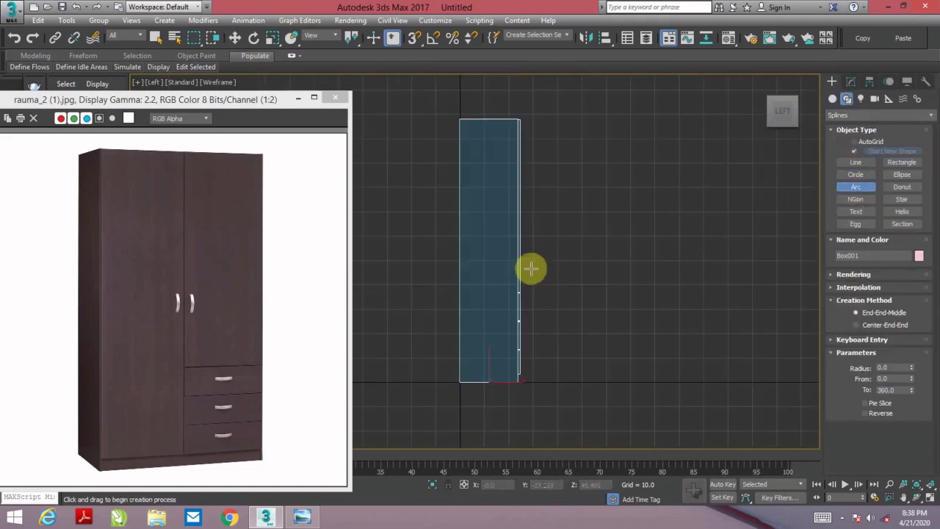
scroll(514, 267, up, 1)
scroll(518, 237, up, 2)
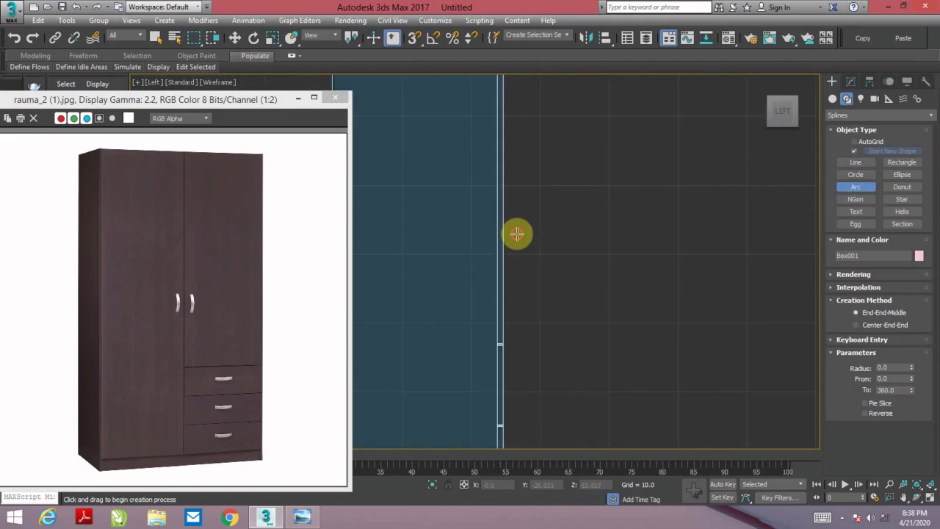
scroll(517, 233, down, 3)
scroll(526, 277, up, 3)
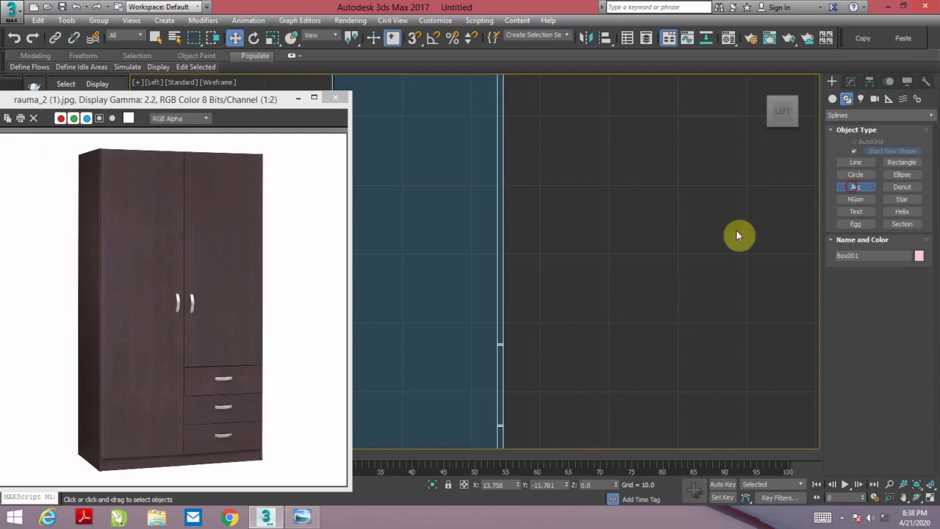
drag(522, 259, 522, 345)
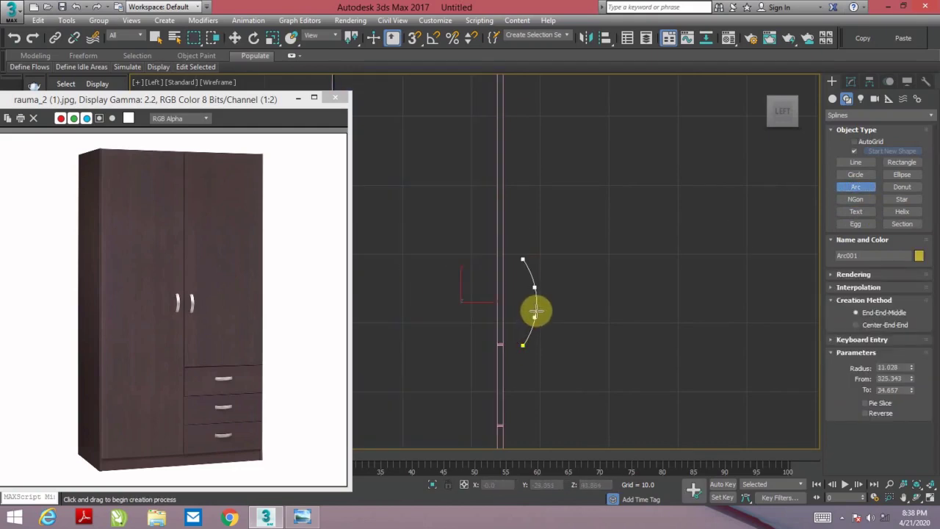
click(537, 307)
- Return to the full-size Perspective view and zoom toward the new arc
key(alt+w)
key(alt+w)
scroll(521, 315, up, 3)
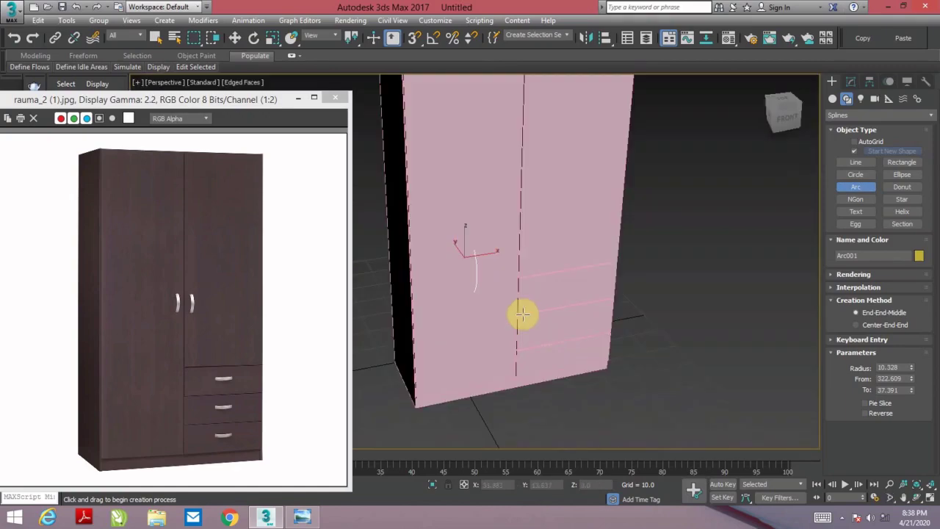
scroll(521, 316, up, 2)
scroll(512, 293, up, 2)
middle_drag(514, 292, 555, 291)
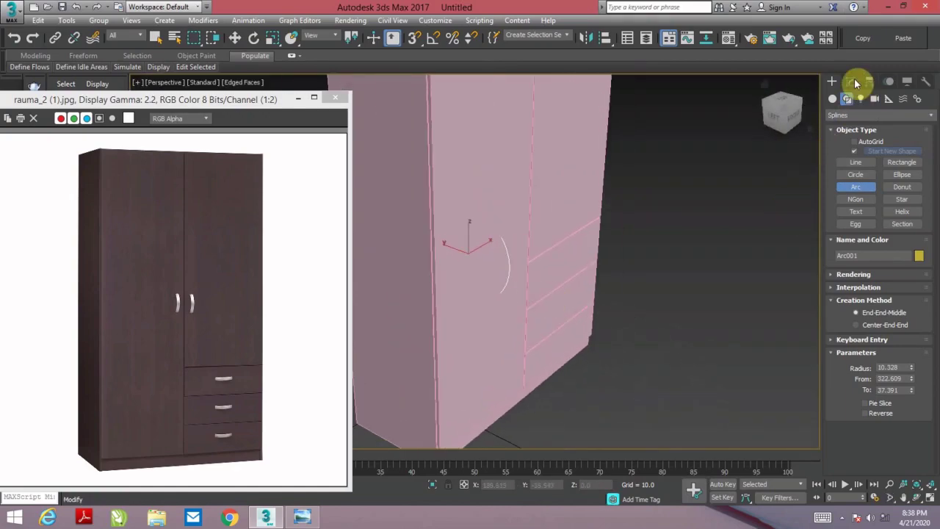
- Make Arc001 renderable in viewport and renderer with a rectangular 1.56 × 0.86 profile
click(850, 82)
click(853, 237)
click(838, 250)
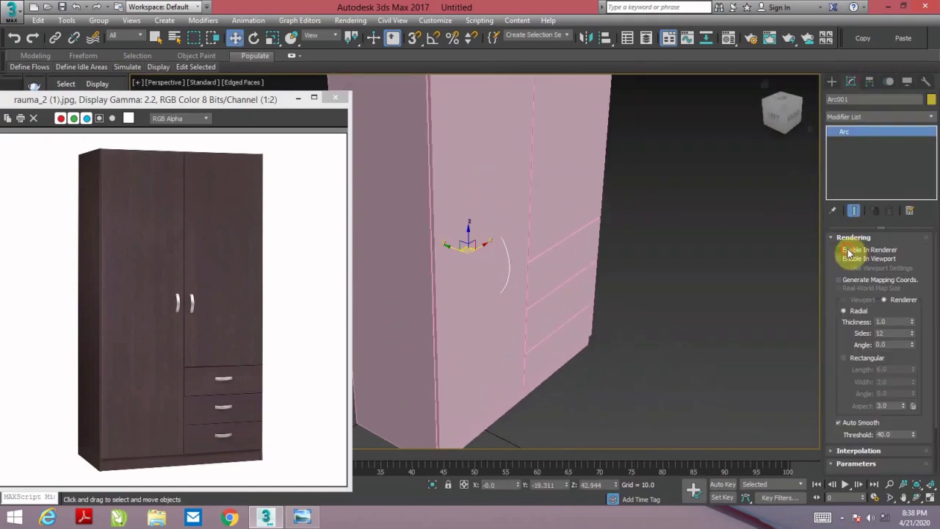
click(838, 258)
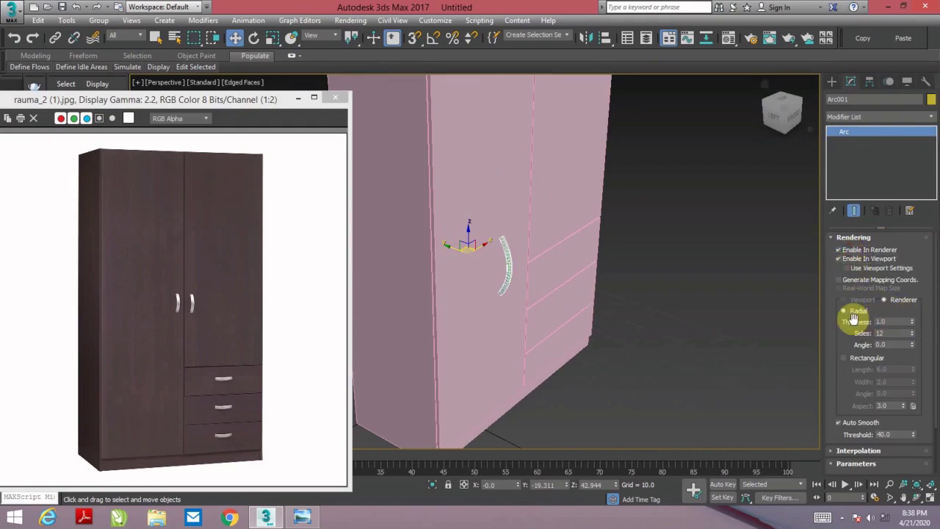
click(844, 358)
drag(914, 370, 923, 416)
drag(914, 382, 918, 411)
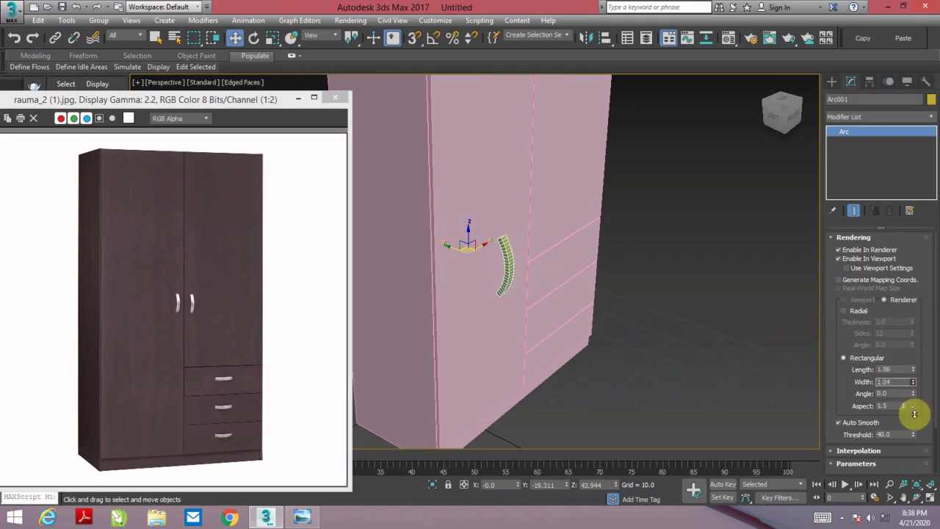
- Move the arc handle onto the door near the centre seam and view it without edge outlines
mouse_move(446, 246)
mouse_down()
mouse_move(436, 241)
mouse_move(473, 241)
mouse_up()
click(512, 220)
middle_drag(512, 221, 509, 214)
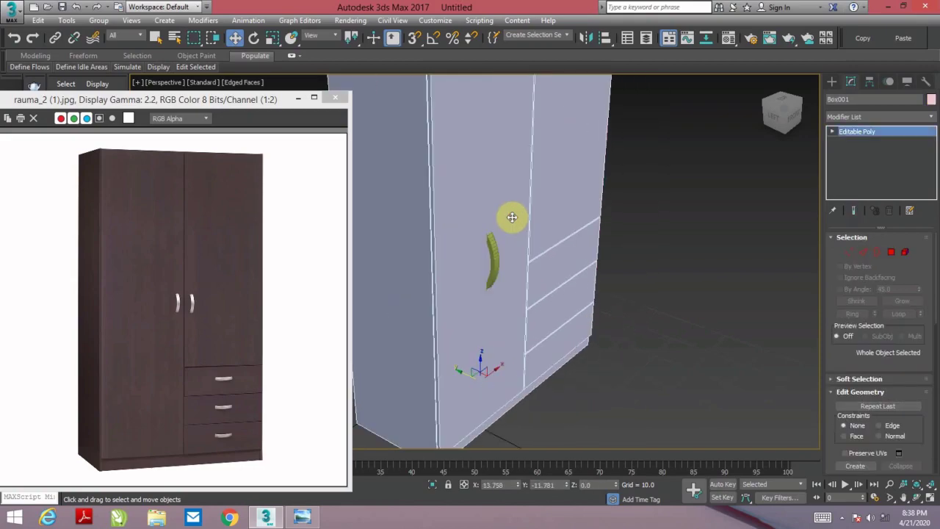
click(494, 255)
mouse_move(478, 248)
mouse_down()
mouse_move(539, 218)
mouse_move(529, 227)
mouse_move(507, 201)
mouse_move(497, 147)
mouse_up()
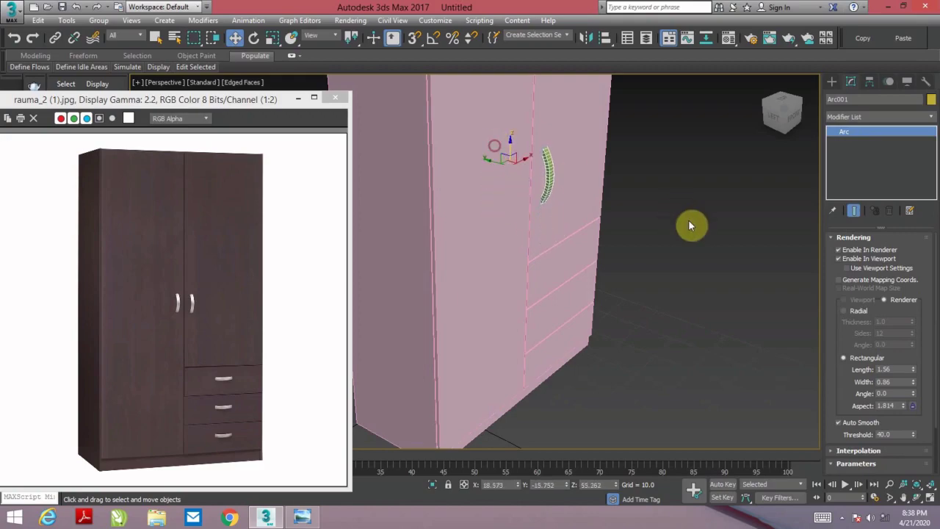
key(F4)
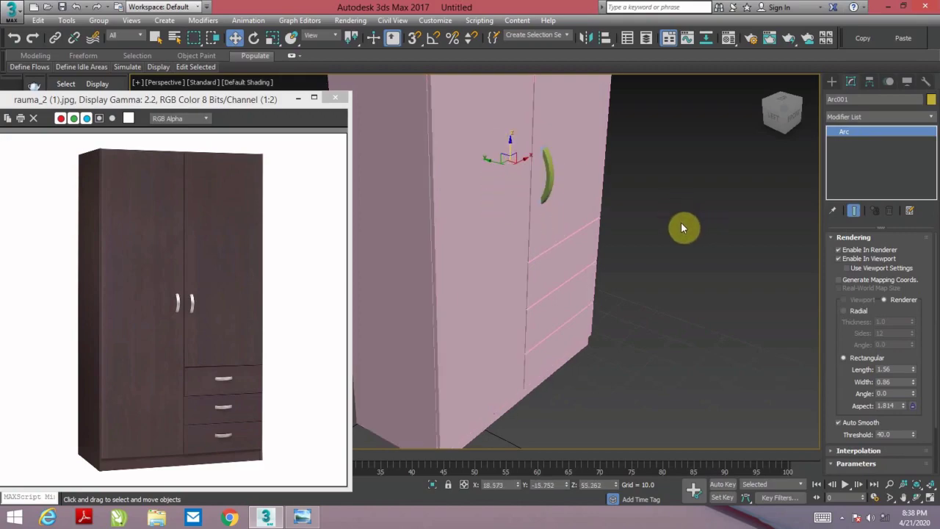
mouse_move(681, 222)
alt+middle_down()
mouse_move(612, 220)
mouse_move(548, 197)
alt+middle_up()
mouse_move(612, 198)
alt+middle_down()
mouse_move(558, 215)
mouse_move(539, 196)
mouse_move(539, 216)
mouse_move(577, 266)
mouse_move(556, 272)
alt+middle_up()
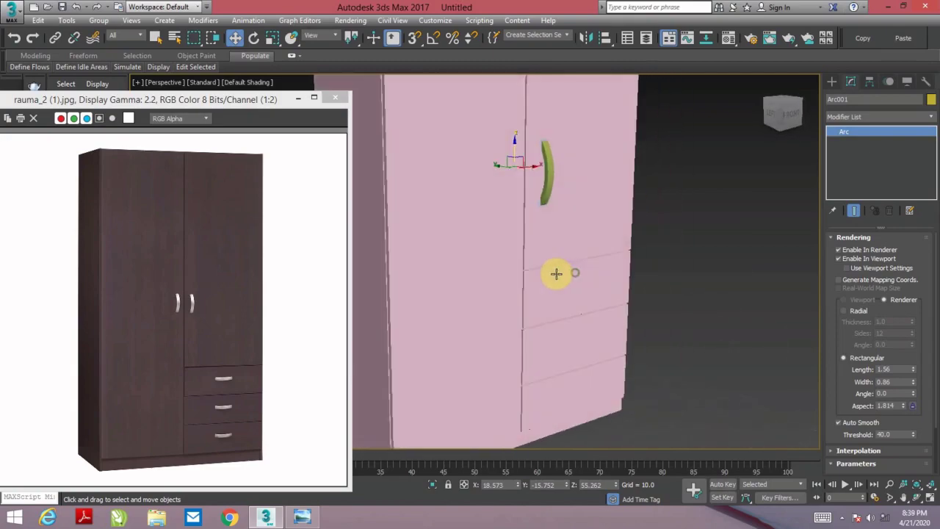
scroll(556, 272, down, 3)
- Create a tall box beside the wardrobe with a height of 23.484
click(829, 82)
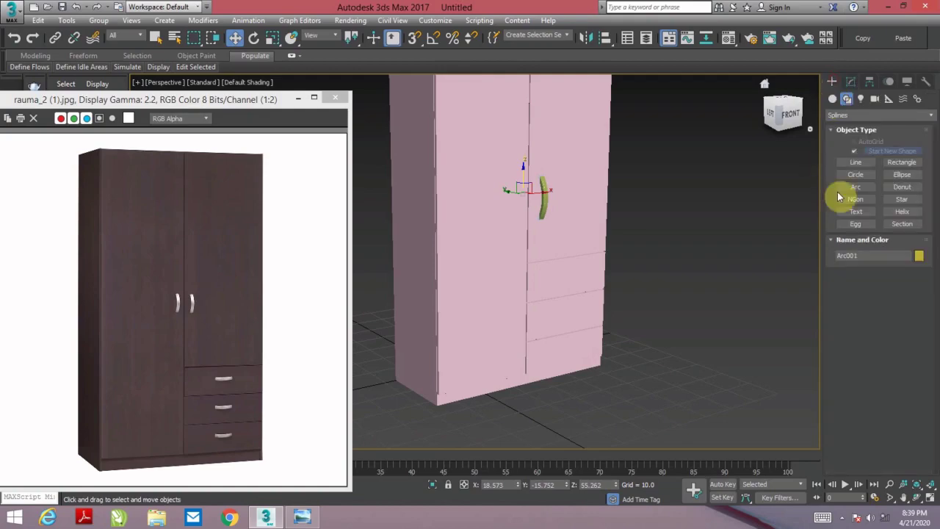
click(832, 98)
click(856, 153)
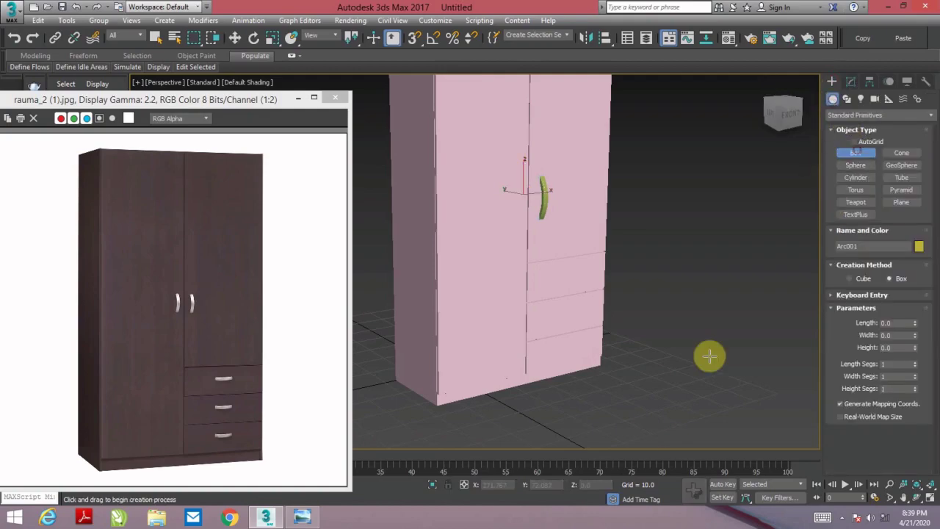
alt+middle_drag(625, 420, 583, 387)
drag(583, 386, 598, 393)
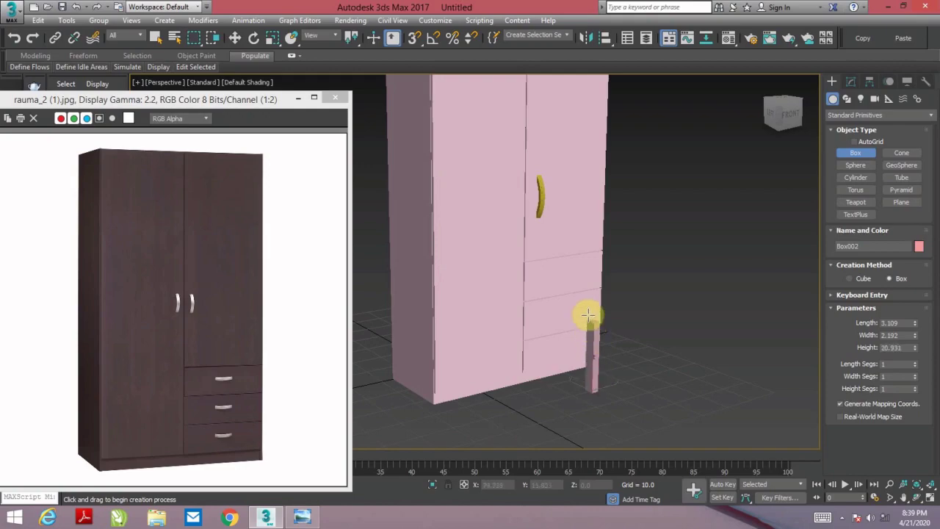
click(584, 315)
scroll(602, 342, up, 3)
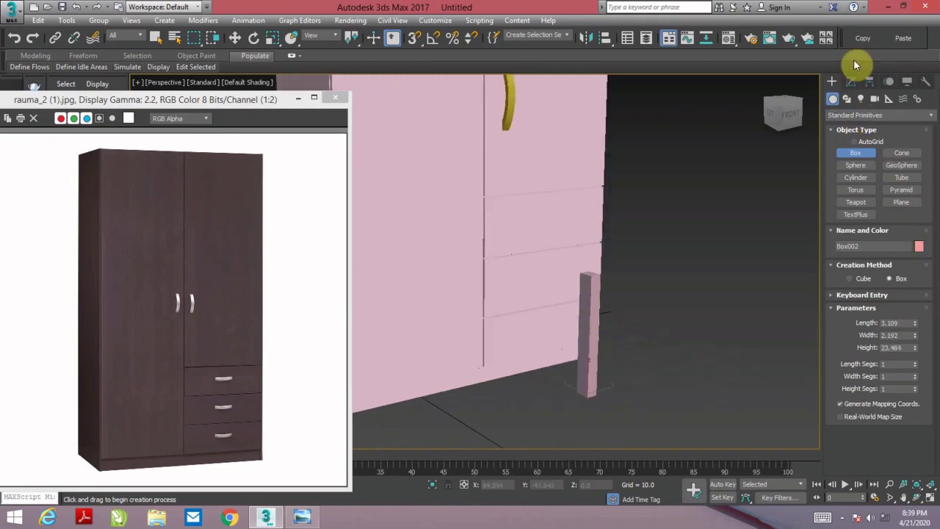
- Slim the box to 0.965 × 1.732, add height segments with edges shown, and apply Bend
click(851, 82)
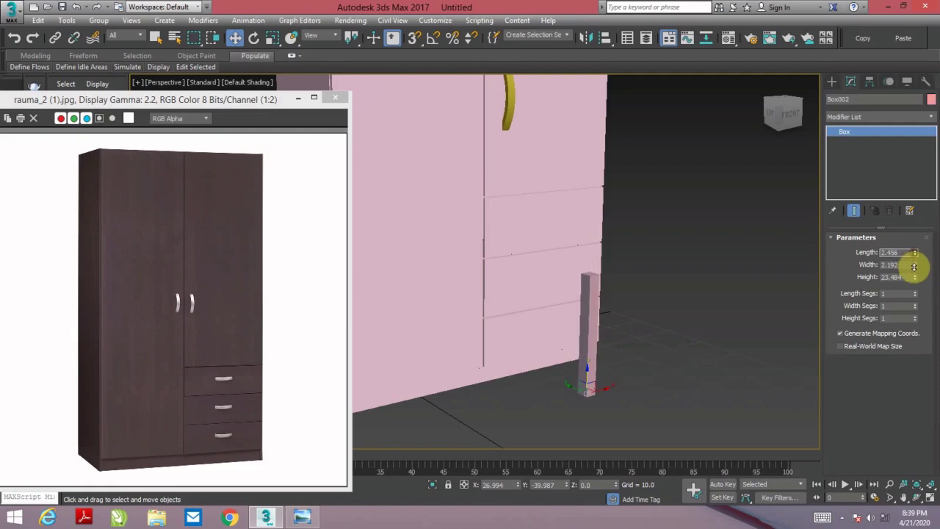
mouse_move(915, 255)
mouse_down()
mouse_move(915, 279)
mouse_move(915, 266)
mouse_up()
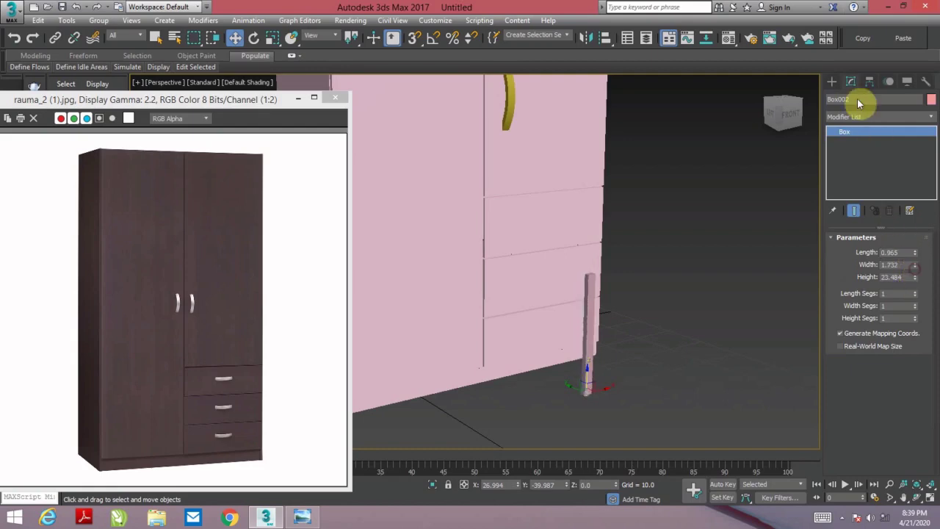
key(F4)
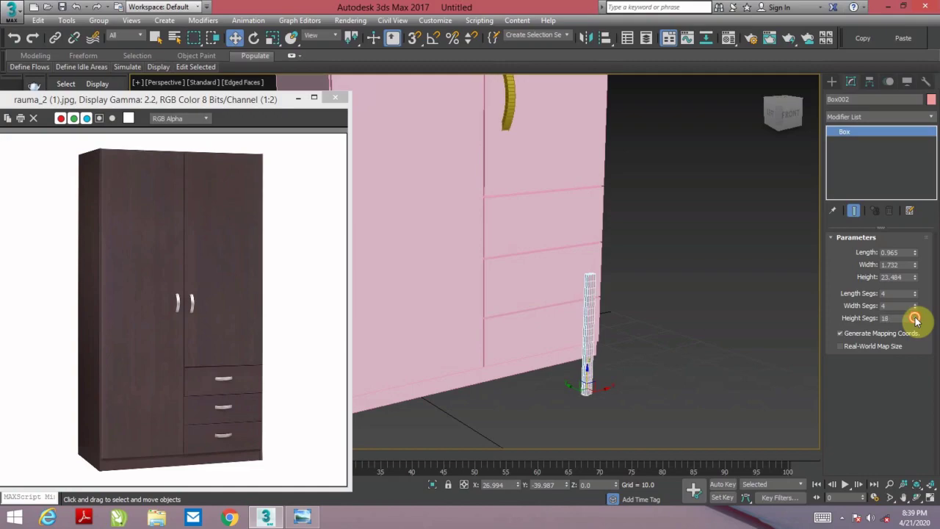
click(916, 315)
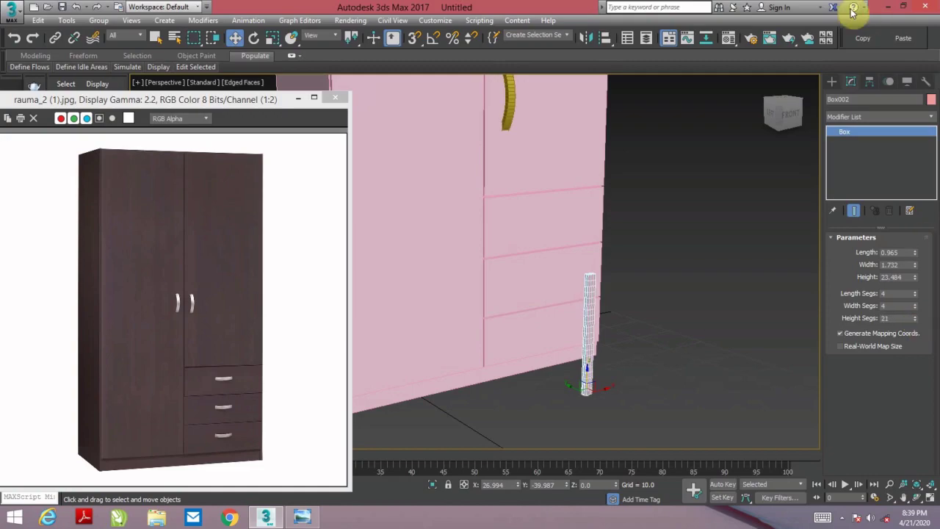
click(862, 118)
key(b)
click(862, 124)
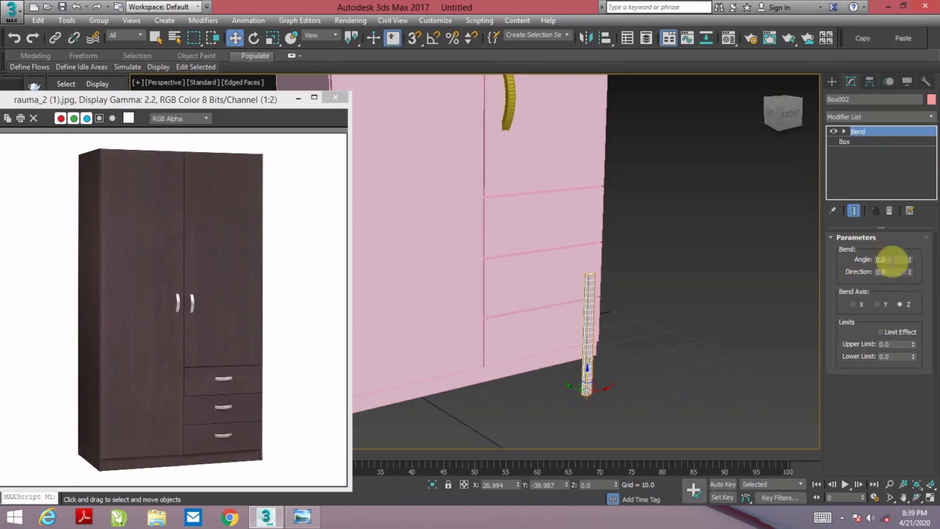
- Set the Bend angle to 180 and the bend direction to 90
scroll(623, 294, up, 4)
scroll(623, 294, down, 2)
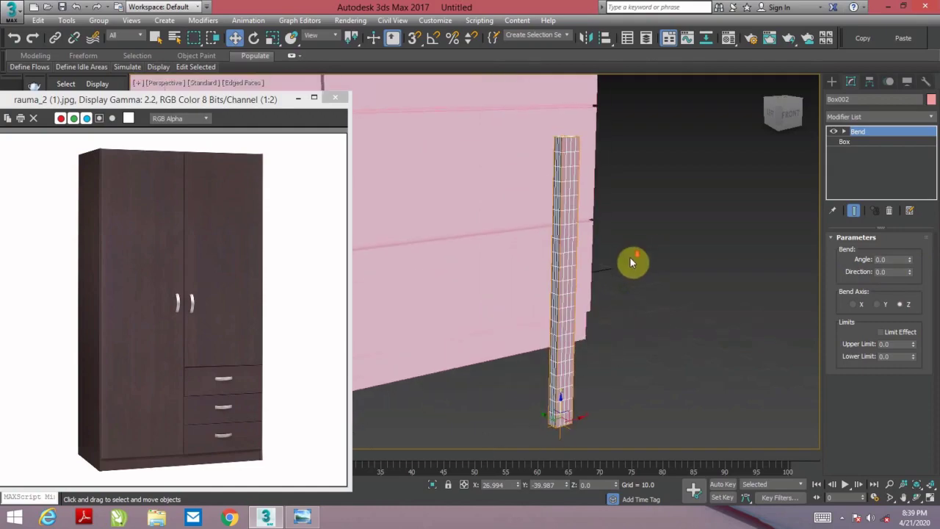
scroll(630, 262, down, 3)
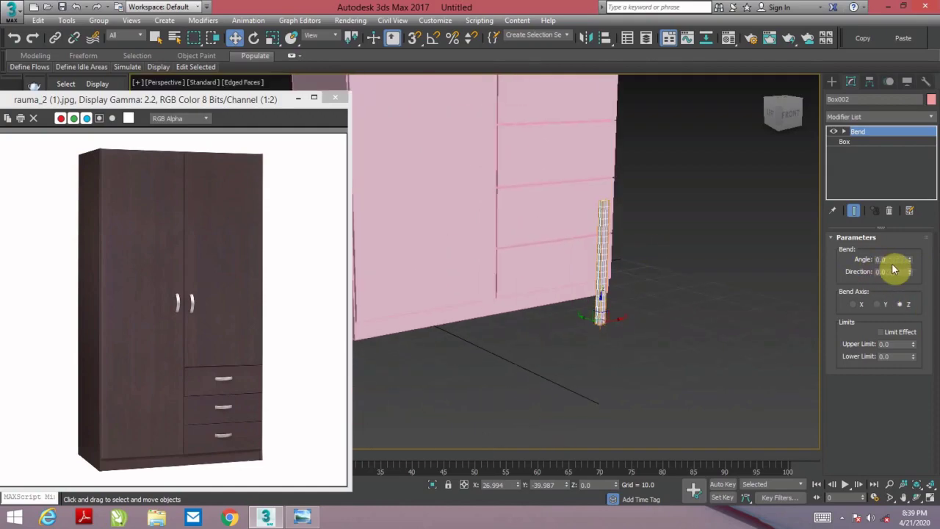
drag(909, 262, 905, 205)
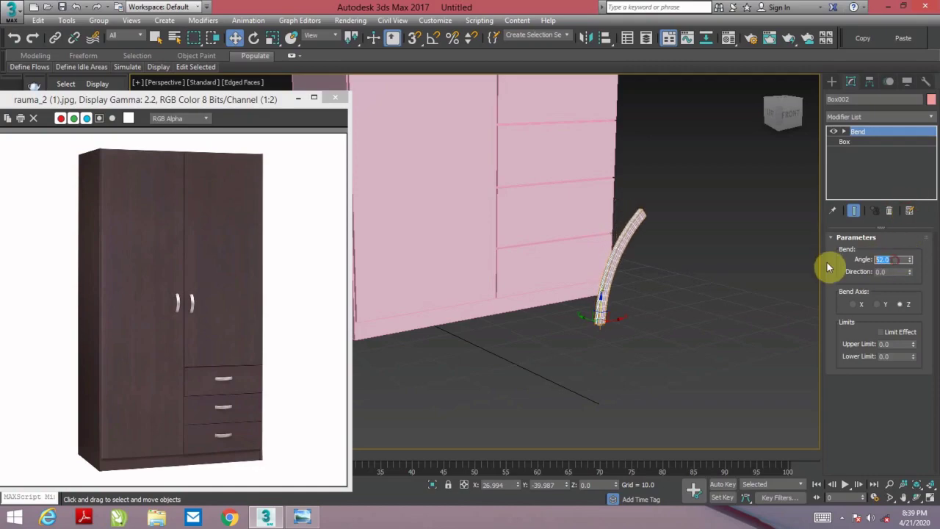
text(90)
key(Return)
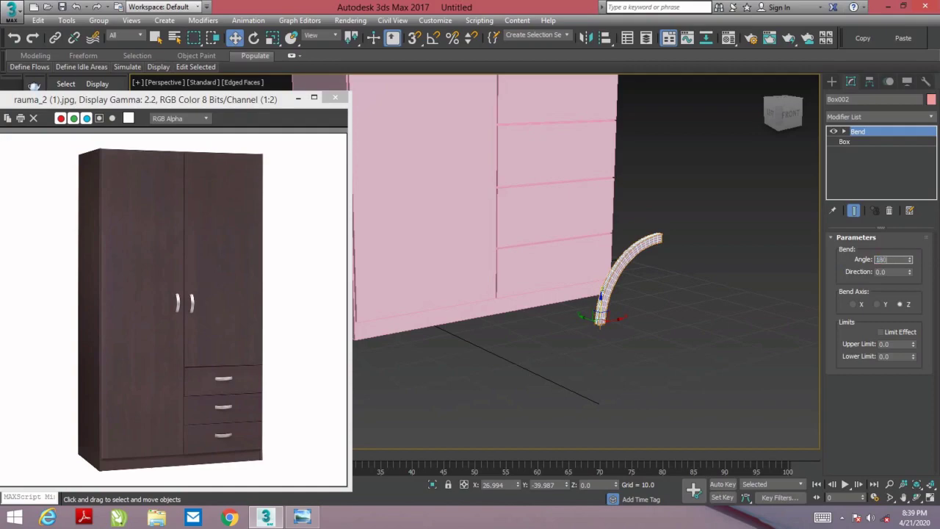
key(Return)
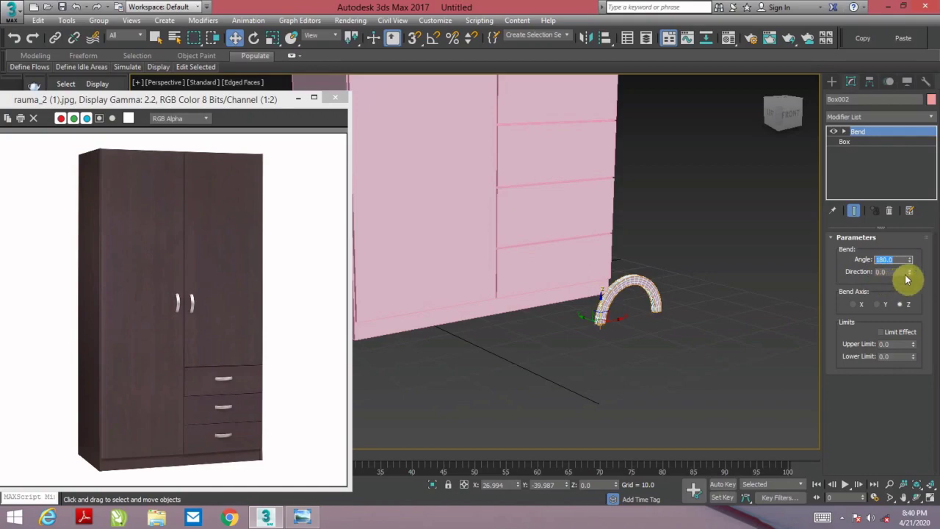
drag(911, 276, 881, 271)
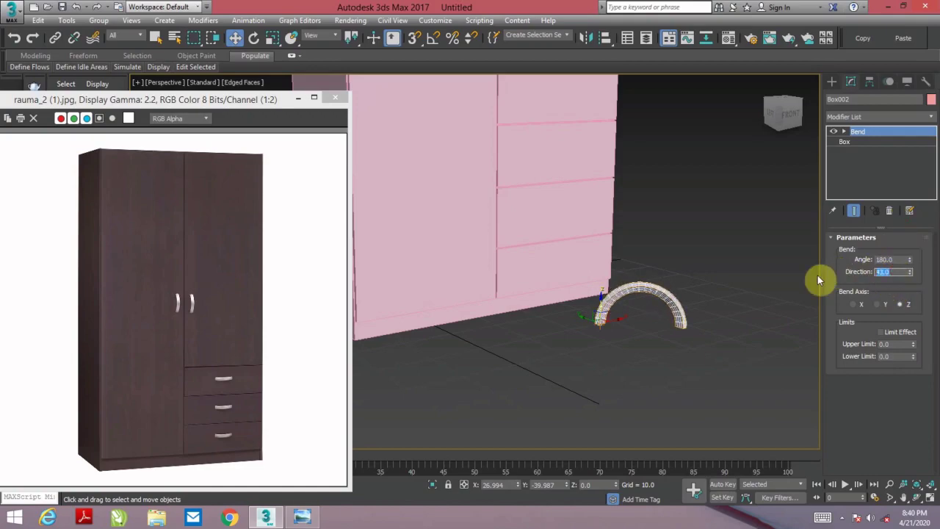
text(90)
key(Return)
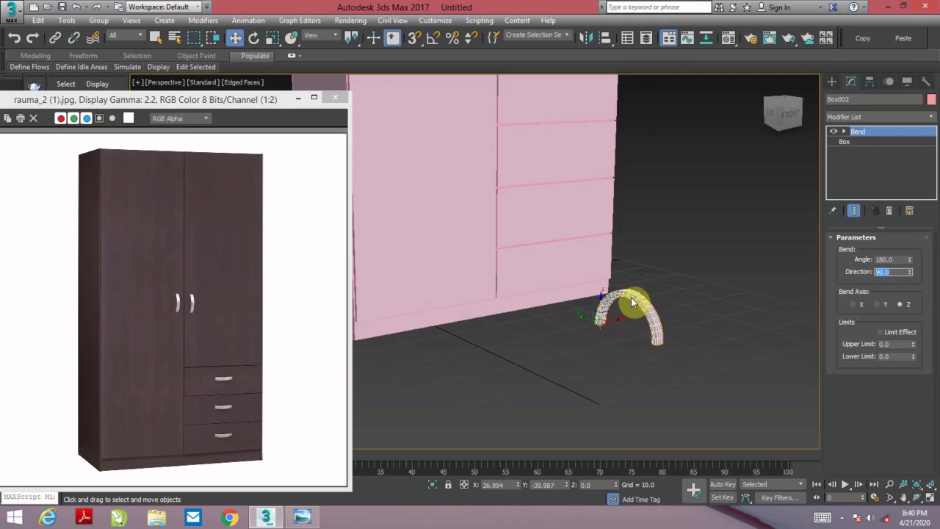
- Settle on the Z bend axis after trying X and Y, and turn on Limit Effect
click(856, 306)
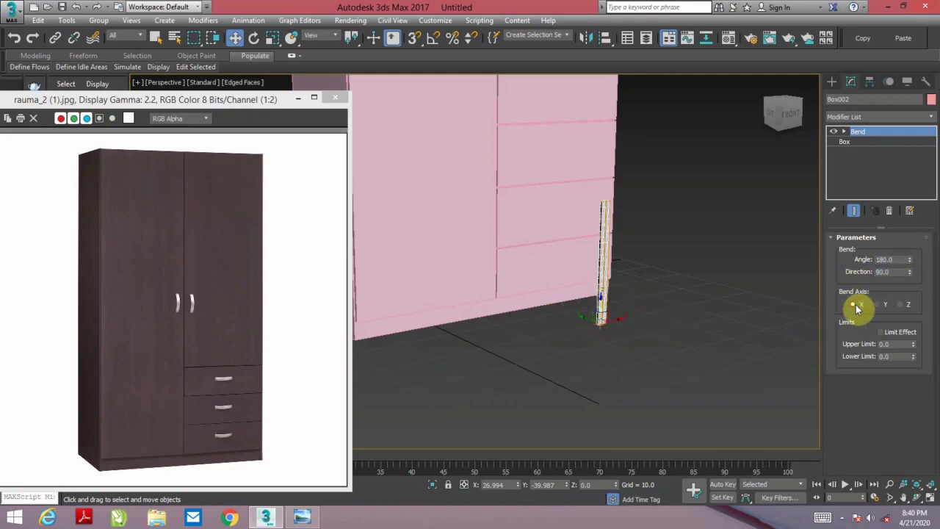
click(882, 304)
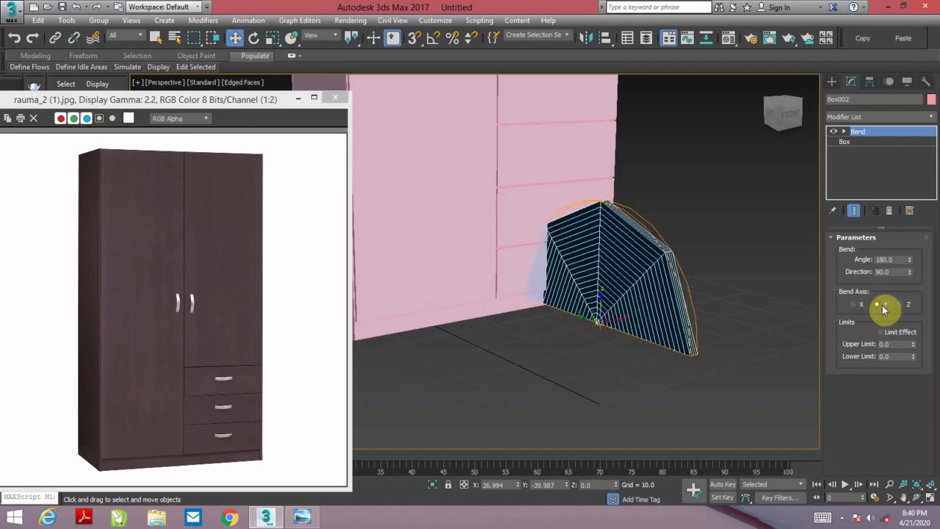
click(901, 306)
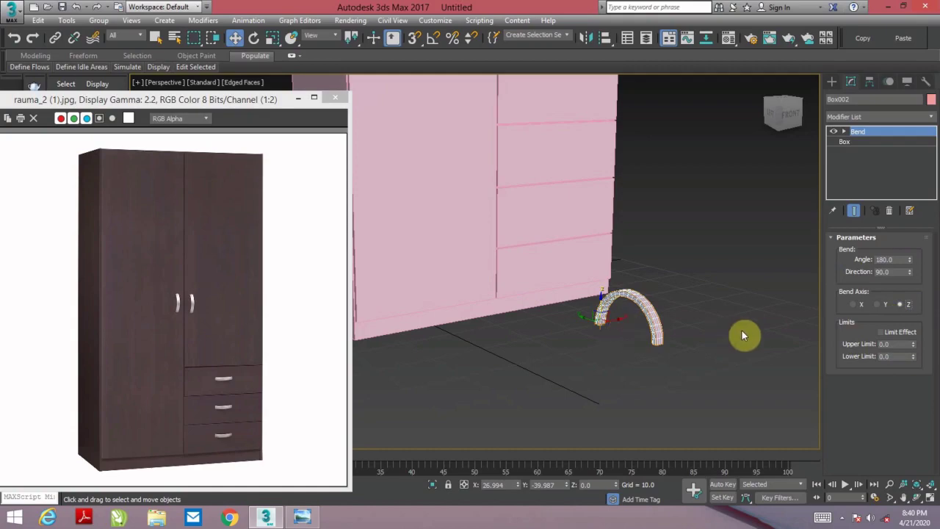
scroll(617, 336, up, 4)
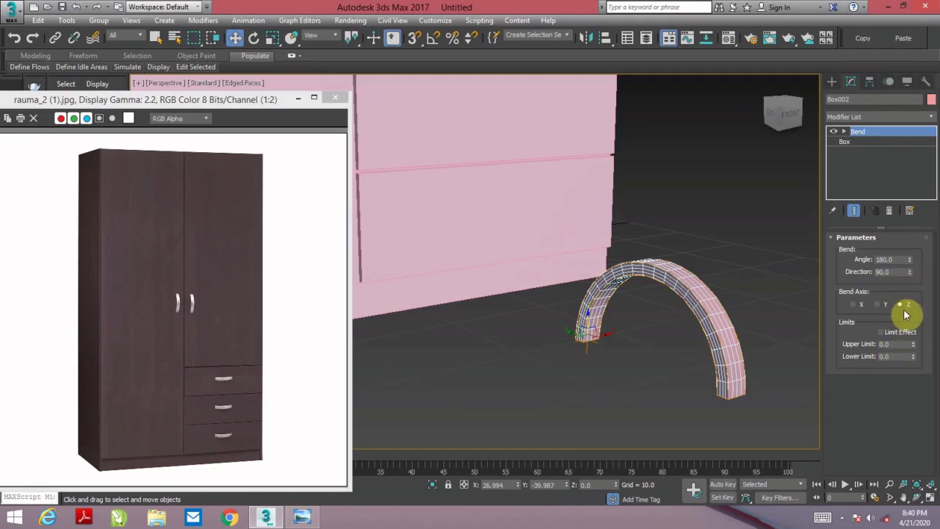
click(887, 337)
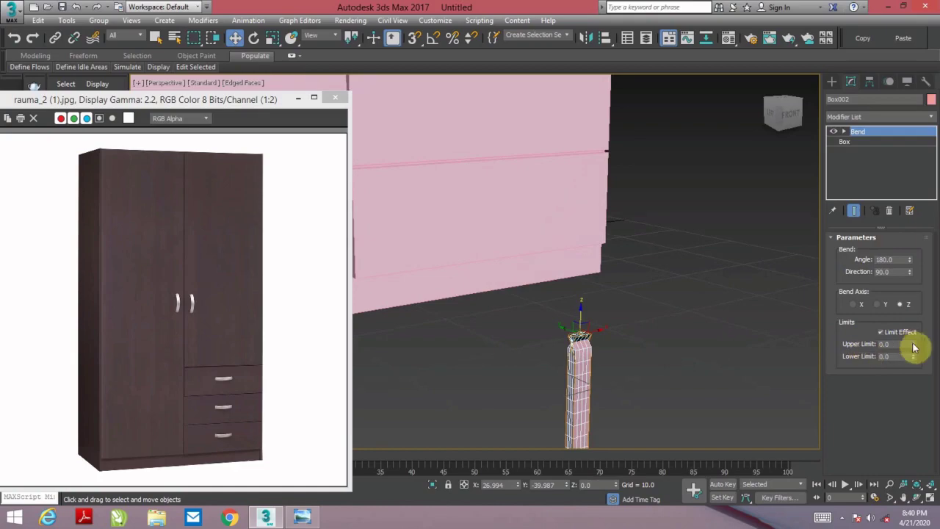
- Raise the upper bend limit, drop the angle to 86.5, and restore direction 90
mouse_move(915, 347)
mouse_down()
mouse_move(843, 141)
mouse_move(916, 176)
mouse_up()
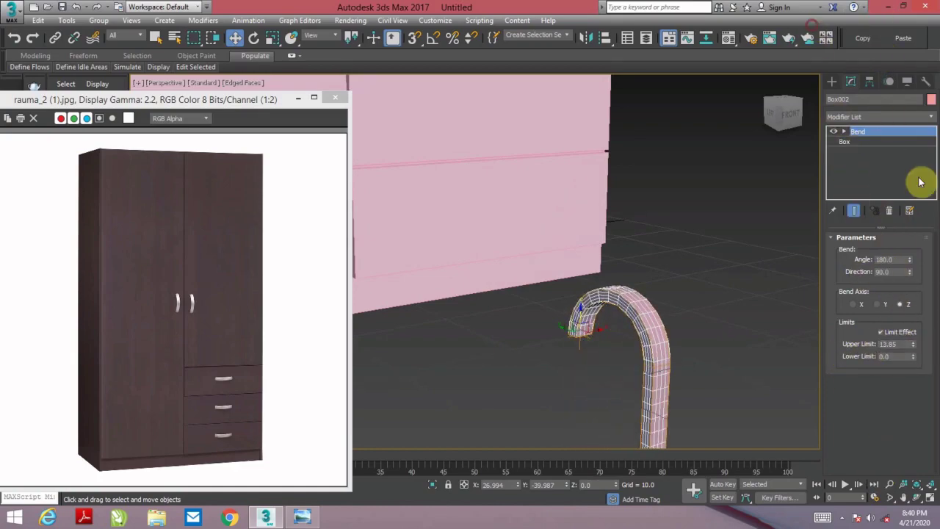
drag(910, 265, 910, 329)
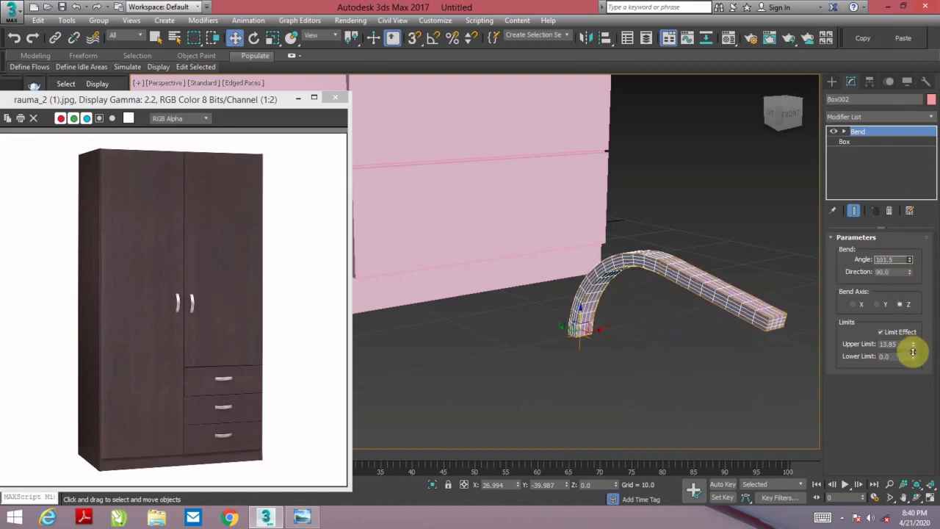
drag(909, 271, 906, 348)
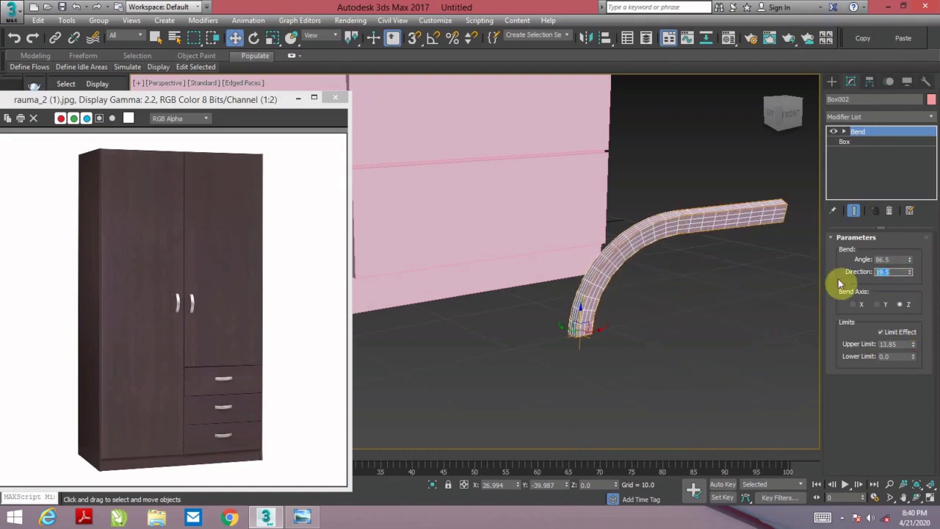
text(0)
key(Return)
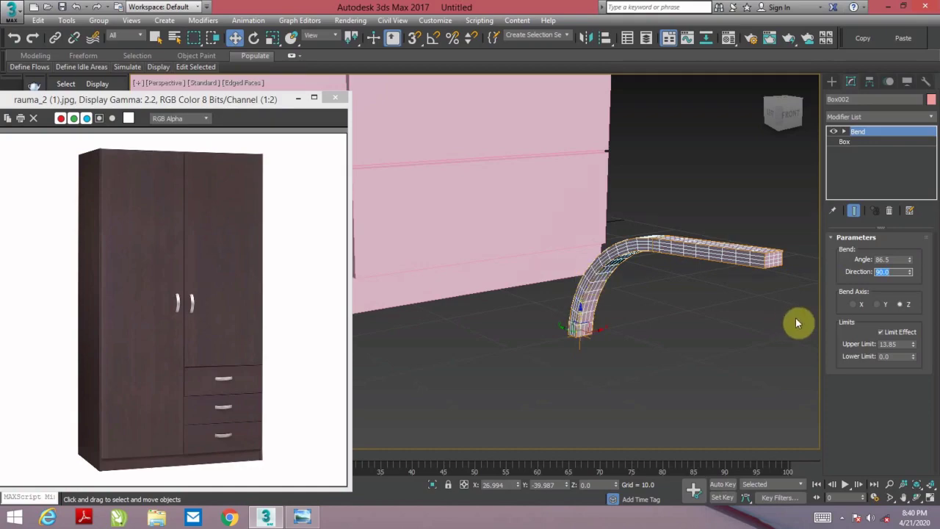
mouse_move(914, 345)
mouse_down()
mouse_move(907, 397)
mouse_move(877, 325)
mouse_move(852, 312)
mouse_move(864, 294)
mouse_up()
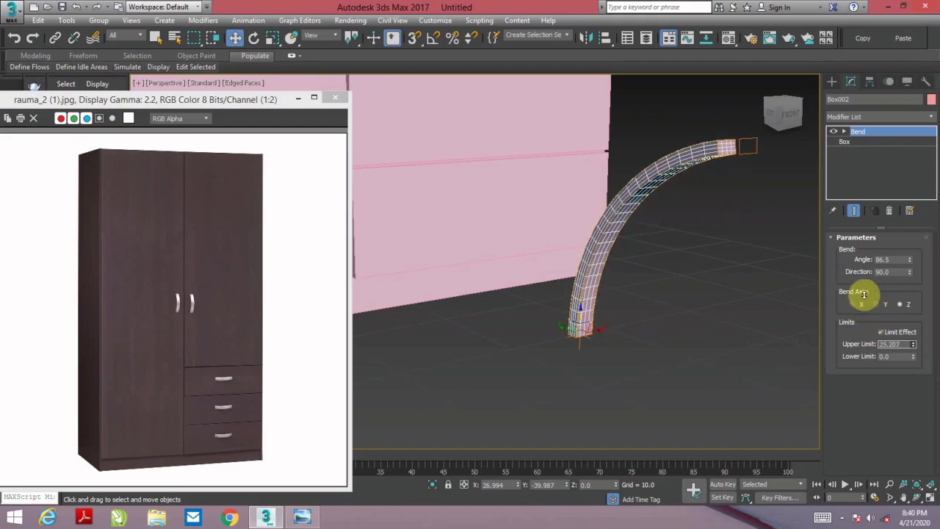
alt+middle_drag(680, 195, 707, 167)
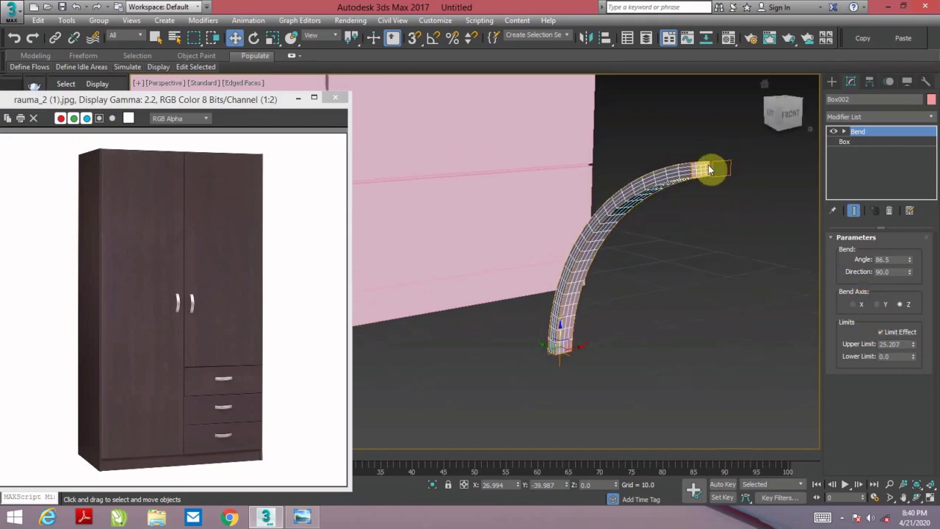
- Rework the upper and lower bend limits, resetting both to 0 and testing lower-limit values
drag(912, 340, 918, 401)
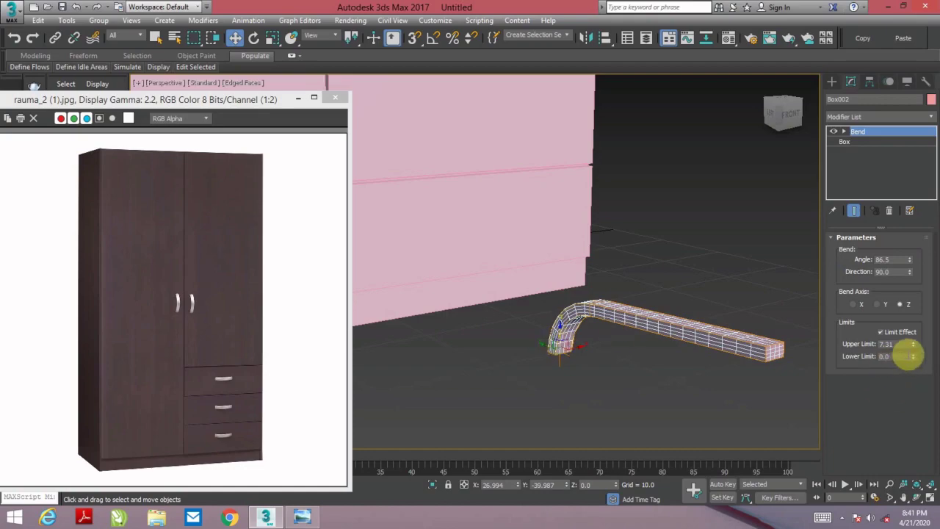
mouse_move(915, 360)
mouse_down()
mouse_move(933, 470)
mouse_move(21, 184)
mouse_up()
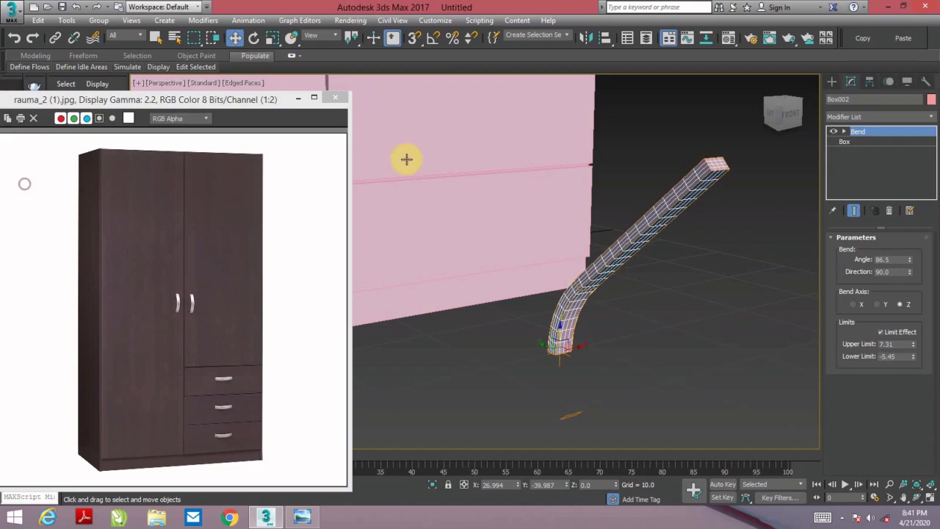
double_click(887, 344)
text(0)
key(Return)
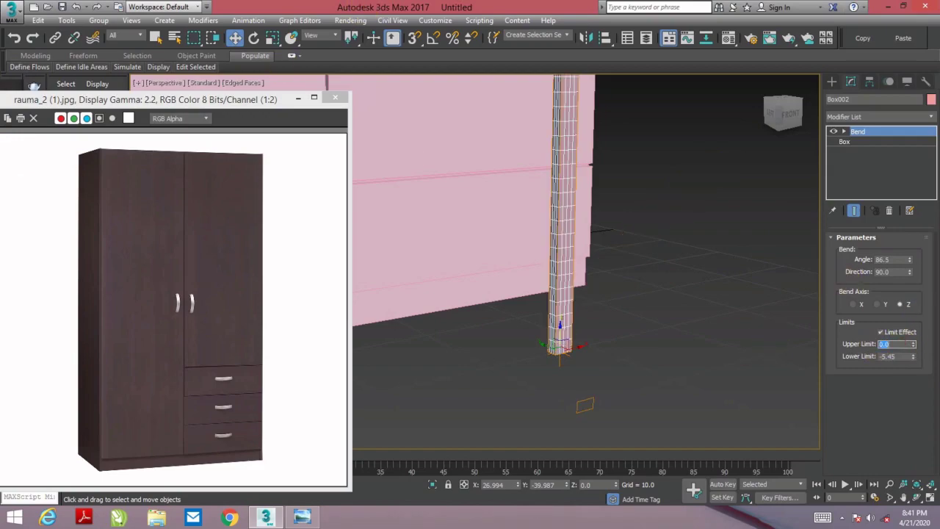
double_click(895, 356)
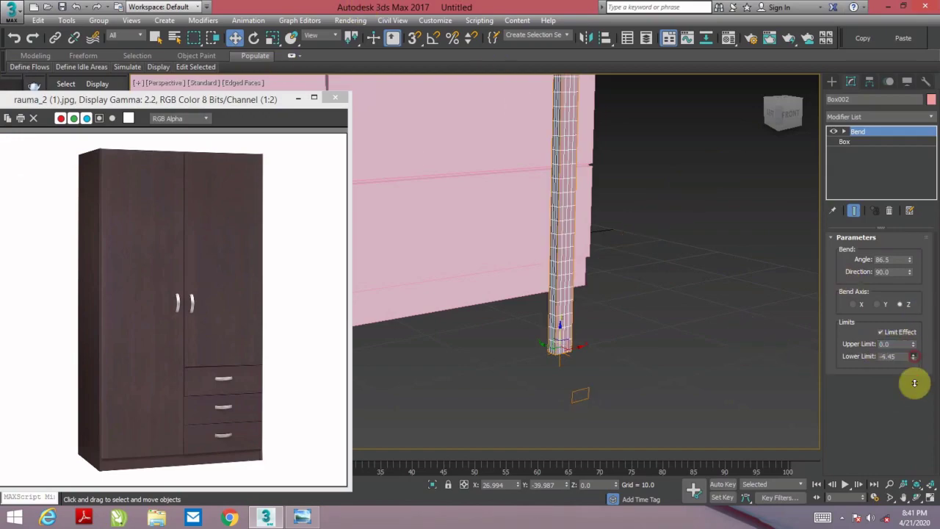
text(0)
key(Return)
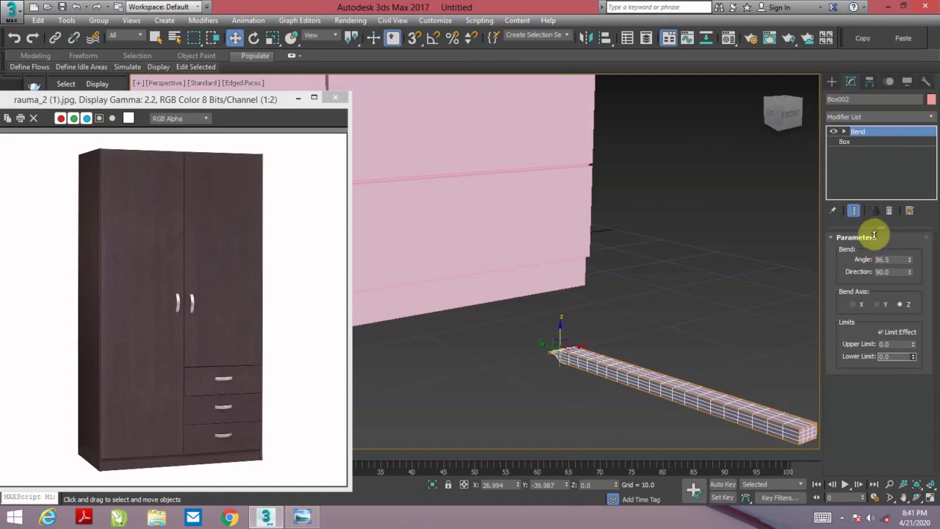
mouse_move(913, 358)
mouse_down()
mouse_move(915, 350)
mouse_move(934, 399)
mouse_up()
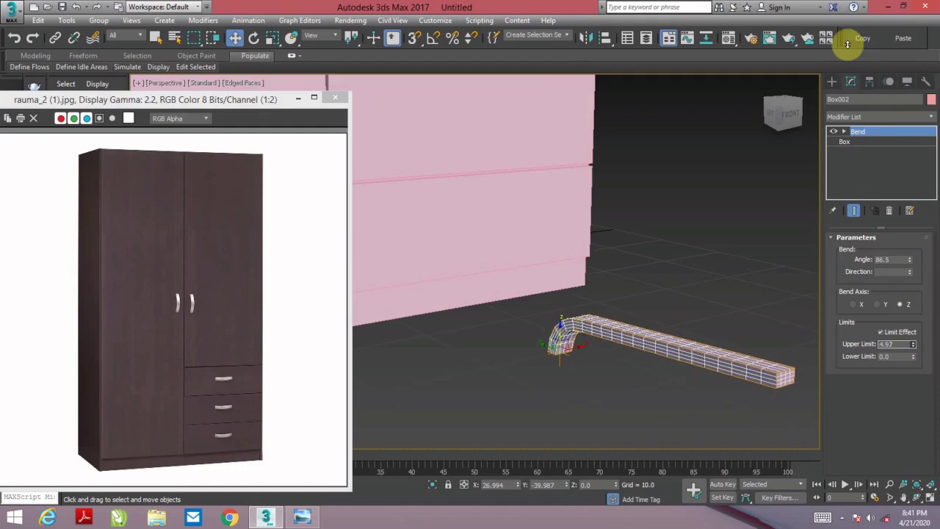
drag(914, 357, 925, 434)
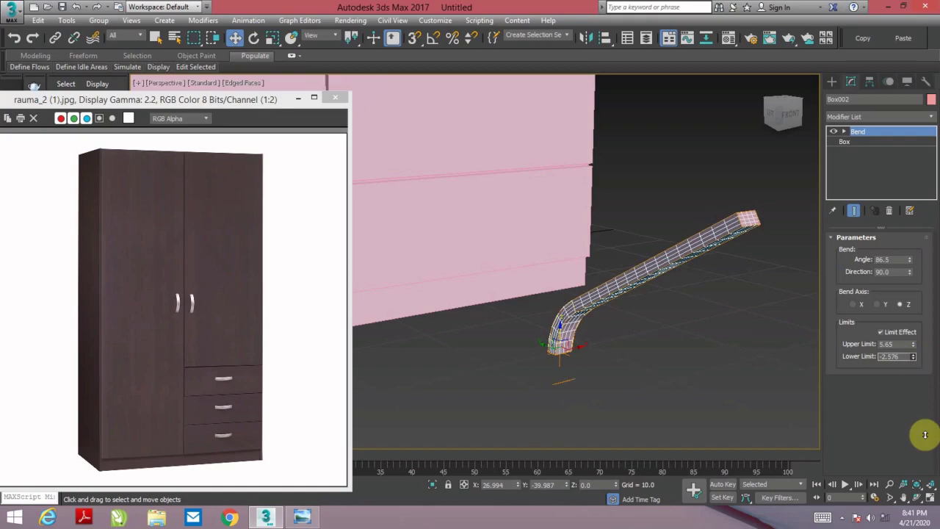
mouse_move(925, 434)
mouse_down()
mouse_move(908, 326)
mouse_move(909, 294)
mouse_move(916, 298)
mouse_up()
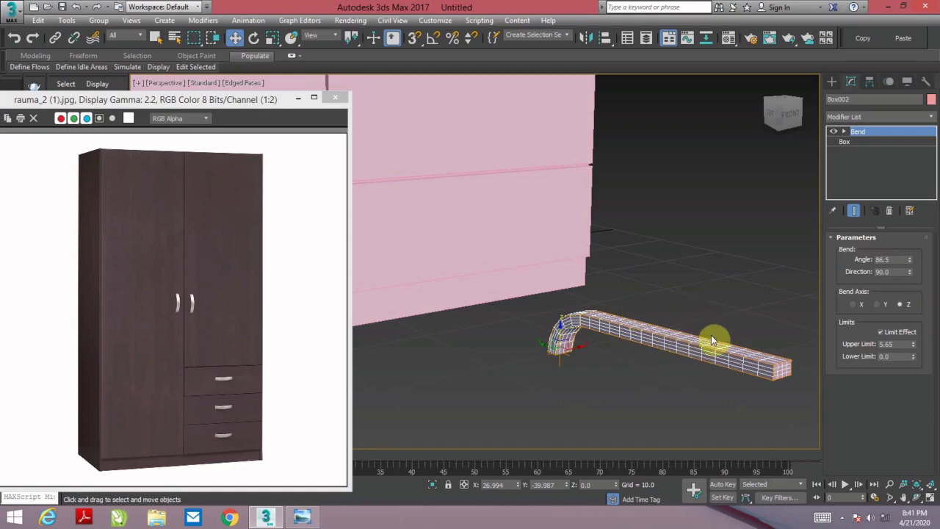
mouse_move(661, 322)
middle_down()
mouse_move(688, 321)
mouse_move(684, 330)
middle_up()
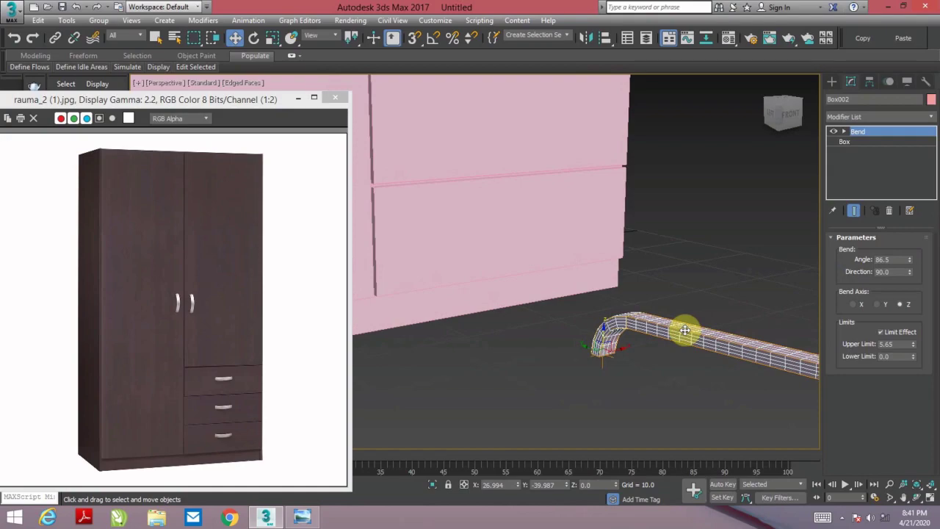
- Delete Box002, frame the wardrobe door and its handle, and show the Standard Primitives list
key(Delete)
middle_drag(685, 330, 563, 254)
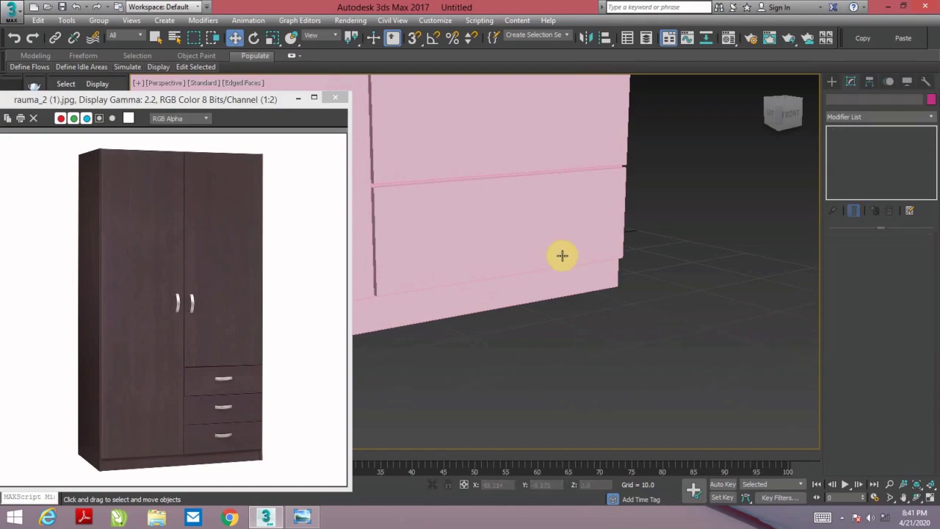
scroll(612, 321, up, 3)
alt+middle_drag(612, 321, 551, 311)
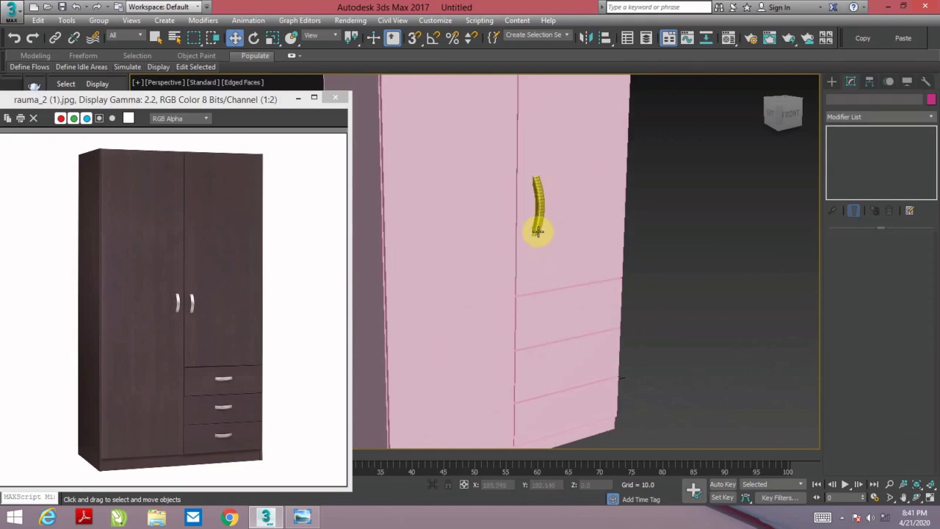
scroll(538, 218, up, 3)
scroll(607, 283, down, 2)
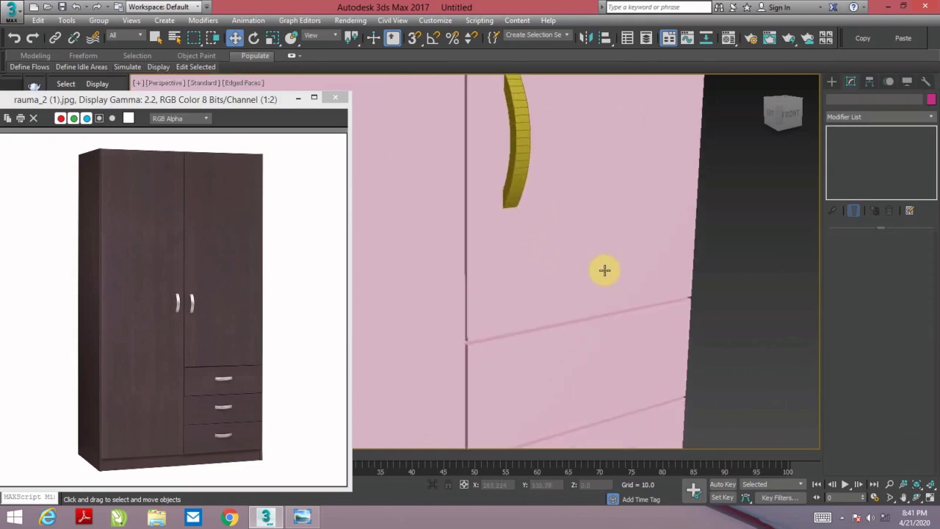
scroll(604, 270, down, 2)
scroll(605, 269, down, 1)
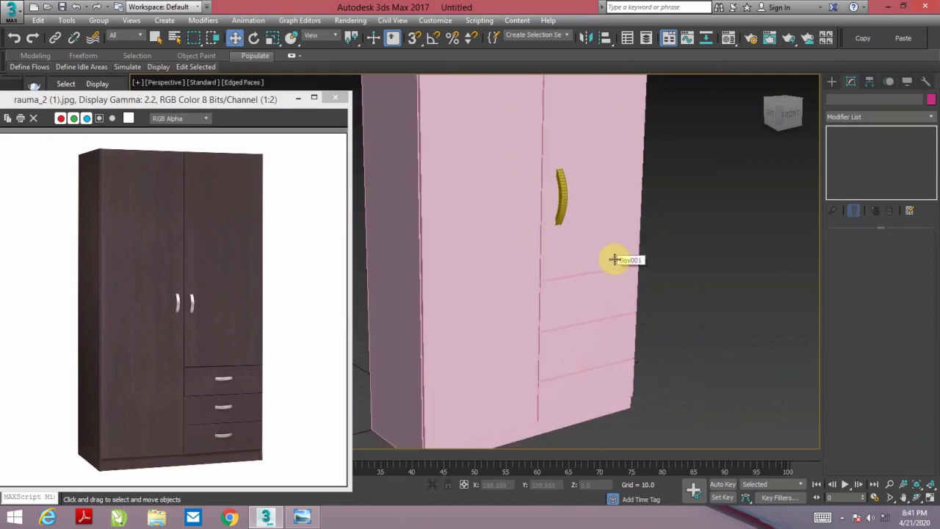
click(832, 83)
mouse_move(711, 290)
alt+middle_down()
mouse_move(793, 214)
mouse_move(793, 242)
alt+middle_up()
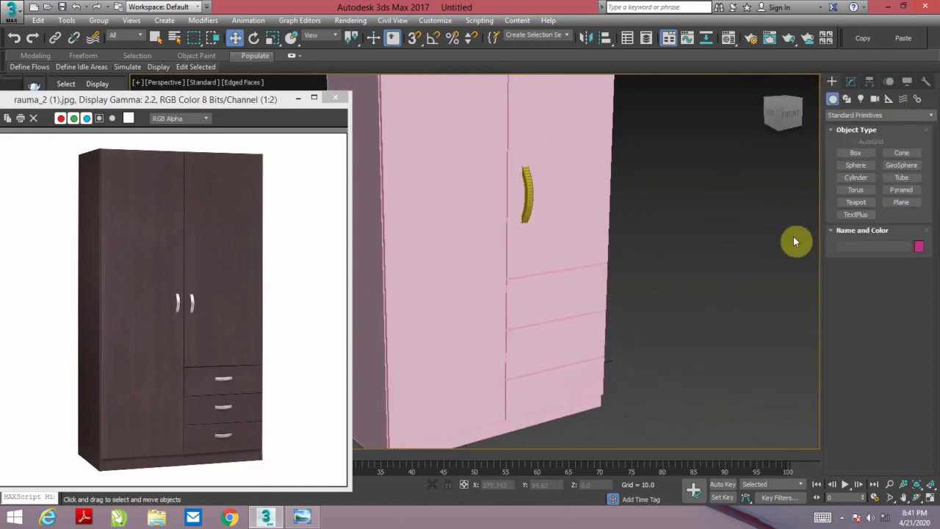
- Draw a small, flat cylinder on the floor beside the wardrobe
click(856, 177)
scroll(635, 353, down, 5)
drag(636, 373, 656, 380)
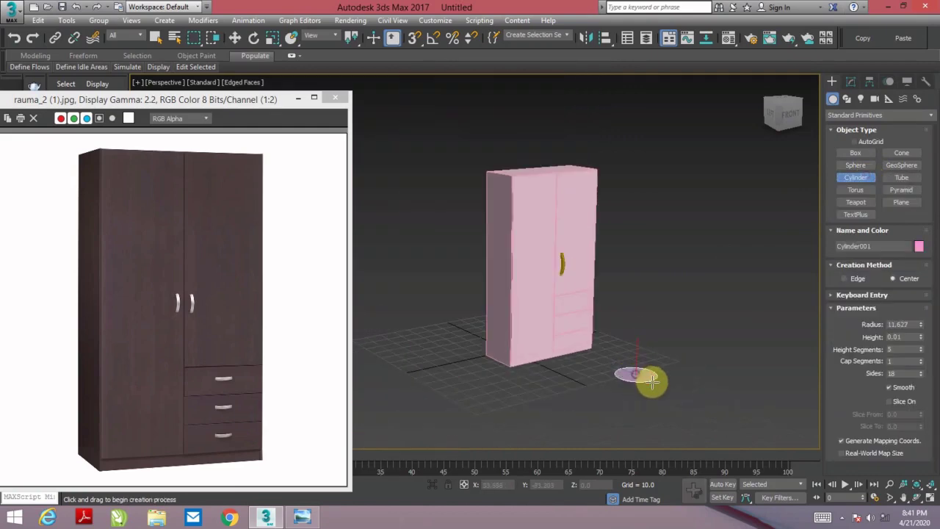
scroll(646, 374, up, 4)
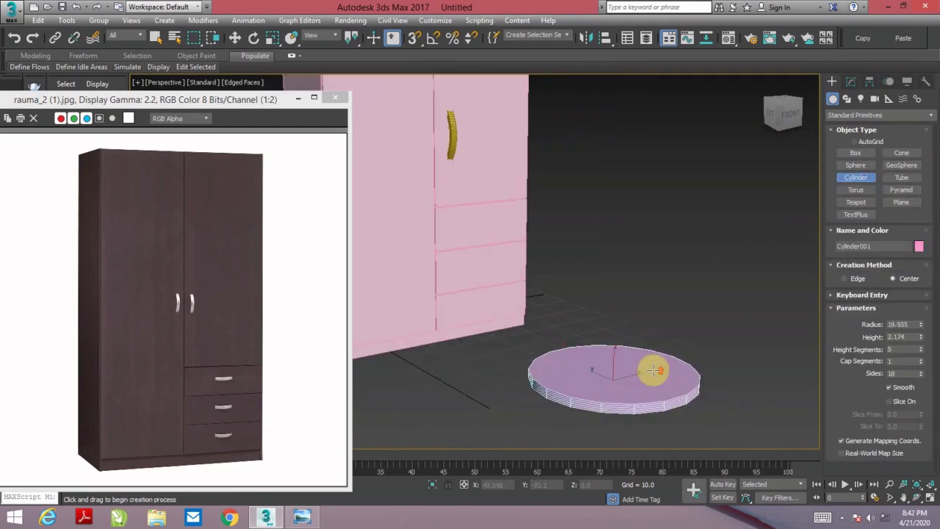
middle_drag(650, 368, 594, 353)
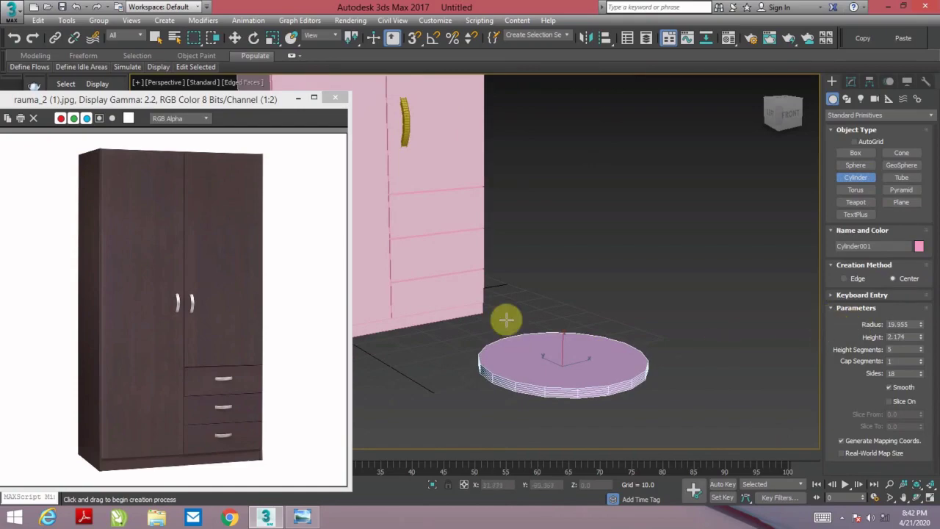
middle_drag(671, 337, 664, 334)
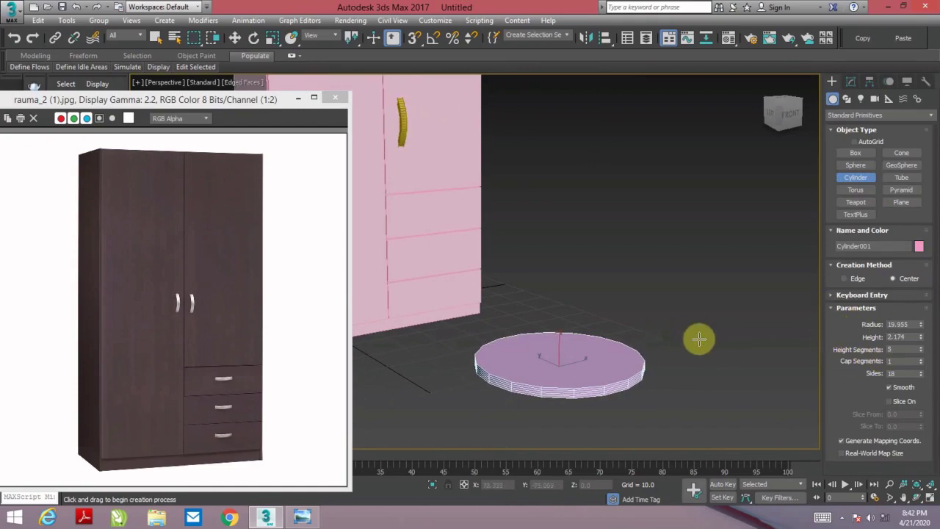
- Enable Slice On and cut the cylinder down to a partial wedge
click(855, 389)
click(903, 402)
drag(920, 414, 921, 459)
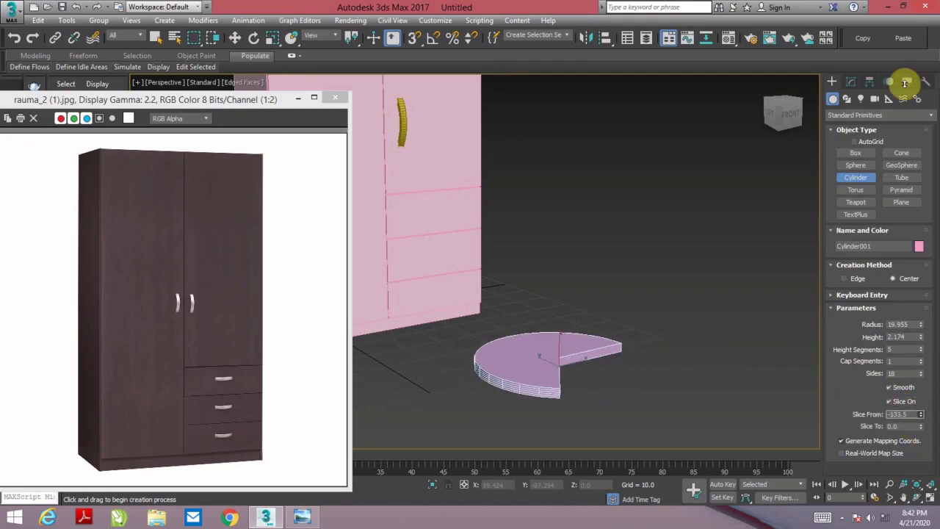
drag(895, 164, 892, 139)
- With Angle Snap on, rotate the sliced cylinder 90° around X to stand upright
click(254, 38)
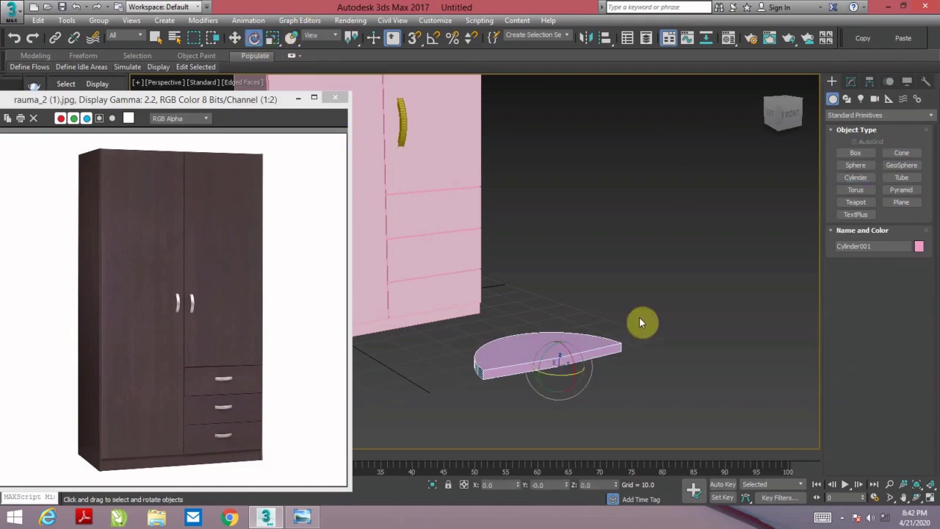
mouse_move(565, 345)
mouse_down()
mouse_move(599, 446)
mouse_move(585, 399)
mouse_up()
right_click(584, 398)
click(432, 42)
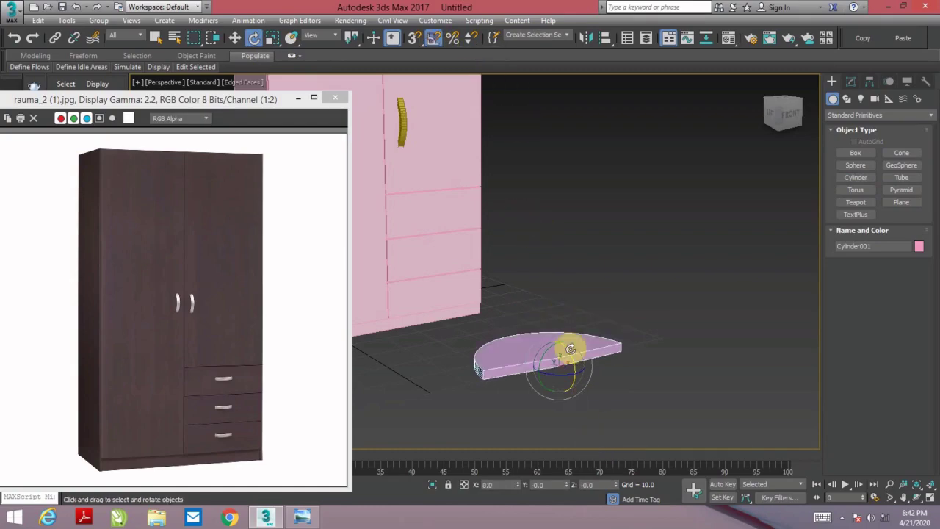
drag(570, 360, 589, 403)
- Set Slice From to 180, Radius to 6.186 and Height to 2.0
click(851, 81)
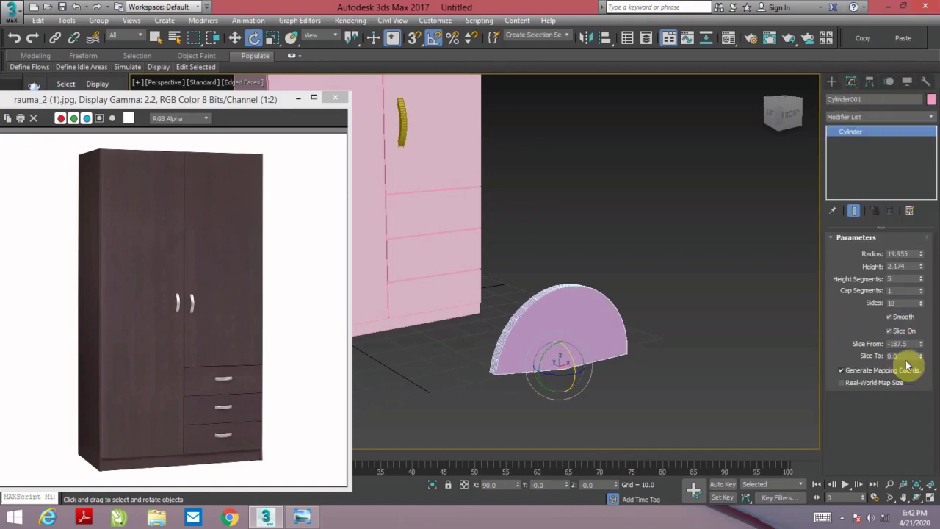
double_click(897, 343)
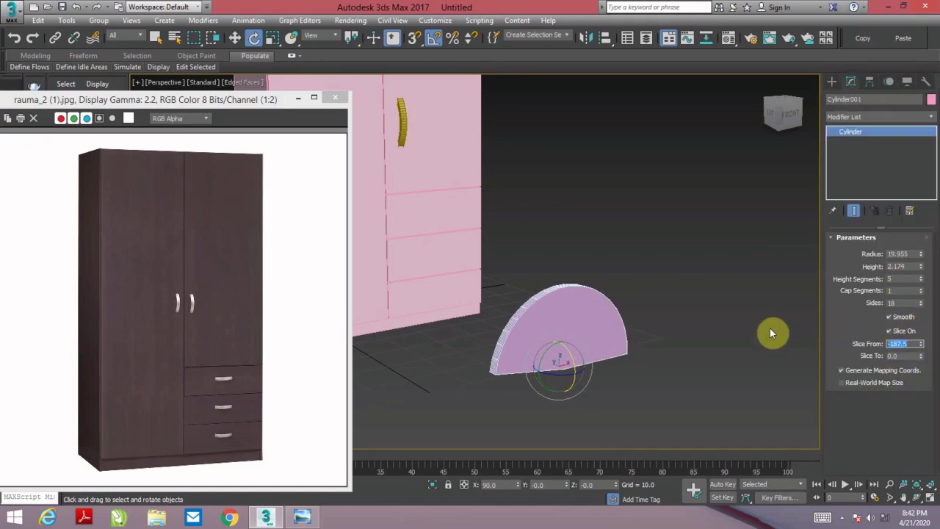
text(1)
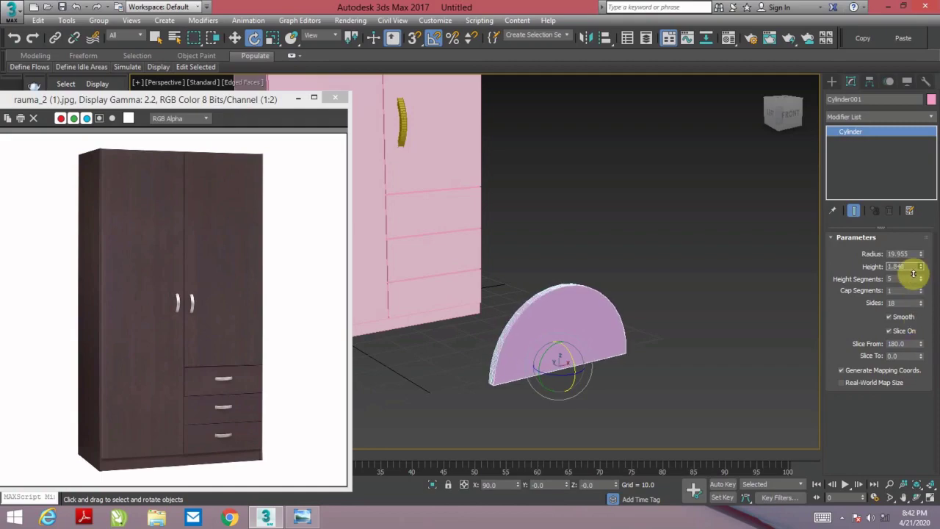
drag(921, 254, 923, 296)
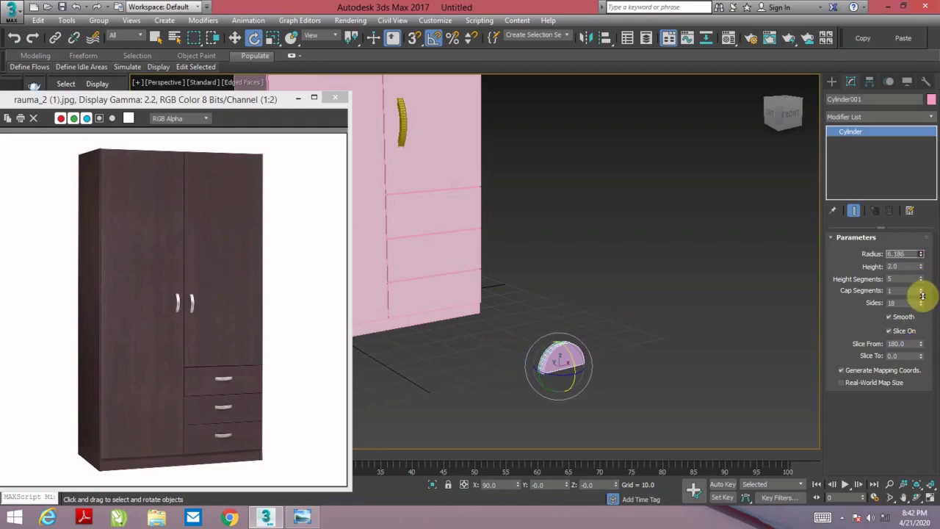
scroll(569, 344, up, 3)
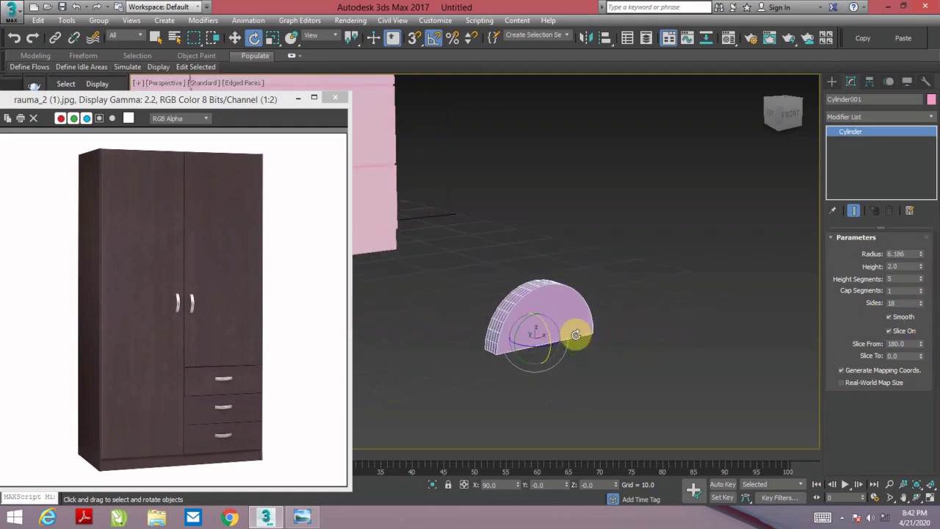
scroll(573, 331, up, 4)
scroll(559, 279, down, 4)
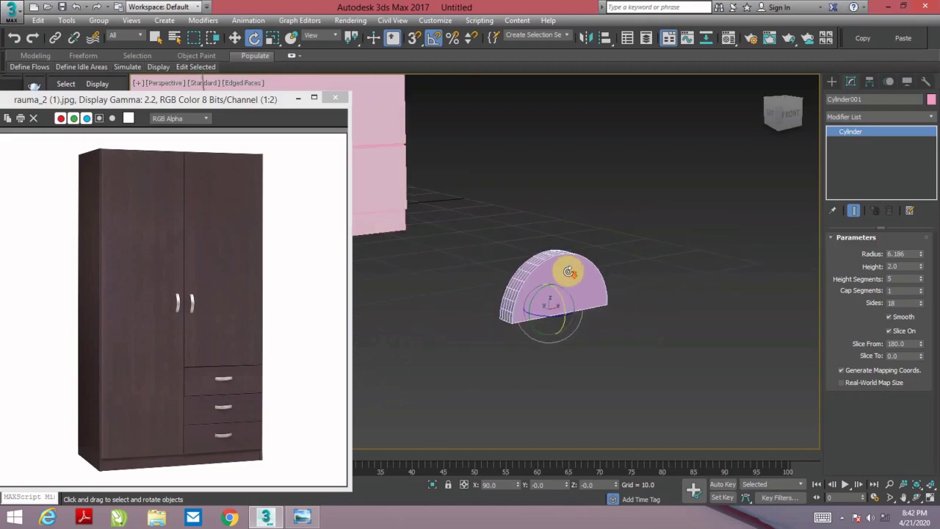
- Non-uniformly scale the half-disc wider along X
click(234, 37)
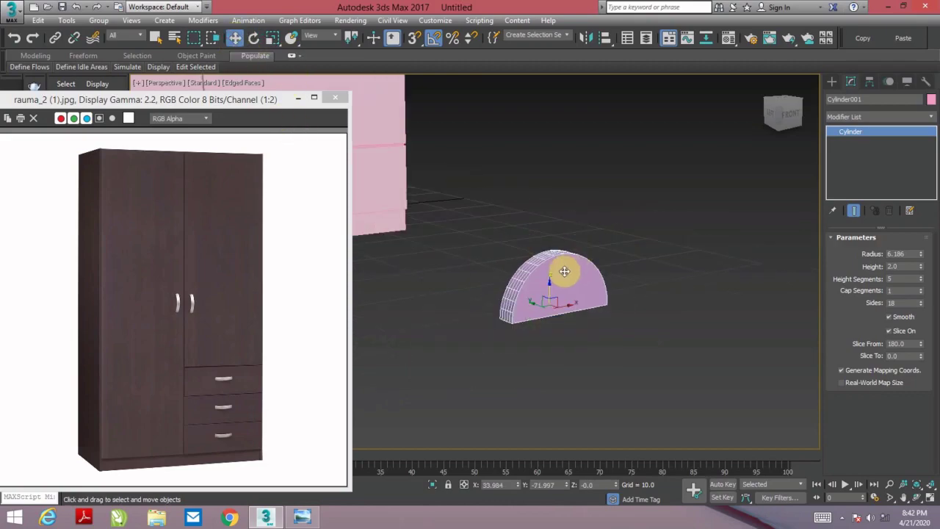
scroll(543, 262, up, 1)
scroll(562, 272, up, 1)
scroll(554, 253, down, 2)
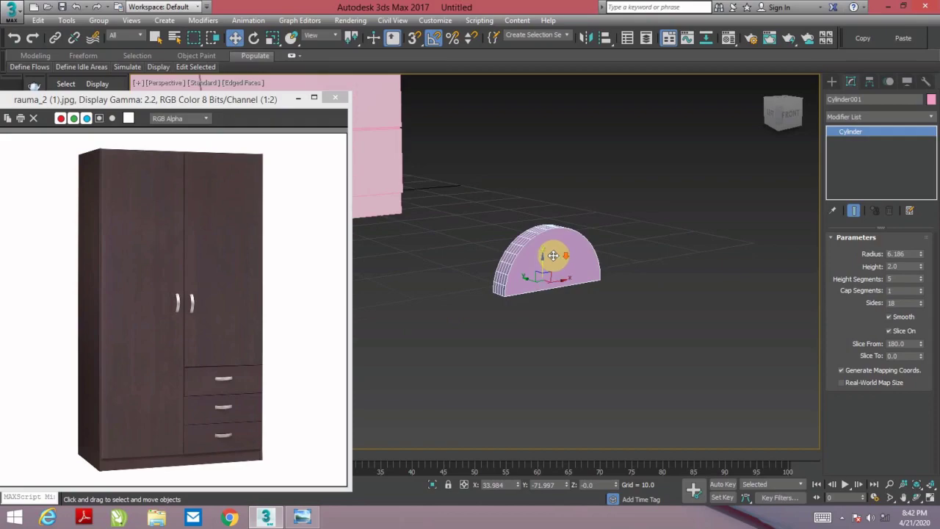
click(272, 37)
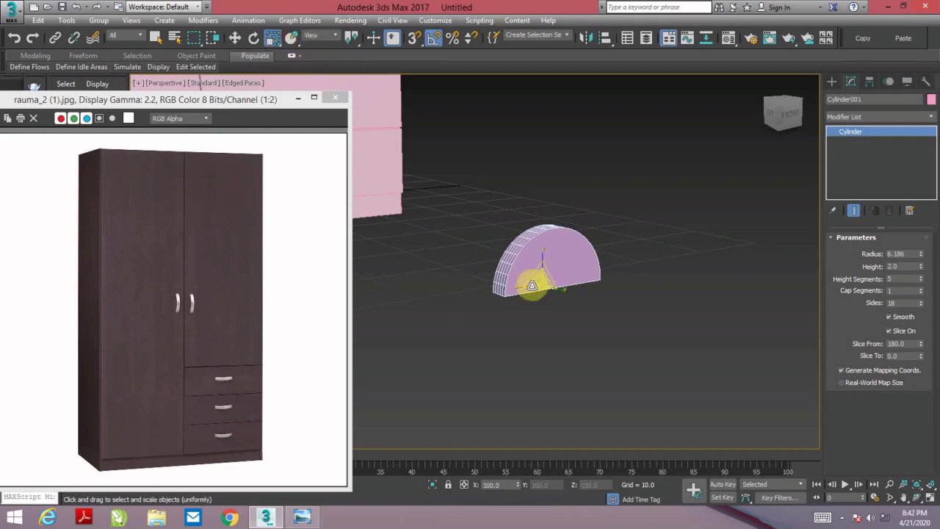
mouse_move(533, 284)
mouse_down()
mouse_move(507, 290)
mouse_move(531, 268)
mouse_up()
- Convert the half-disc to Editable Poly and select its front and back faces
right_click(530, 263)
mouse_move(587, 391)
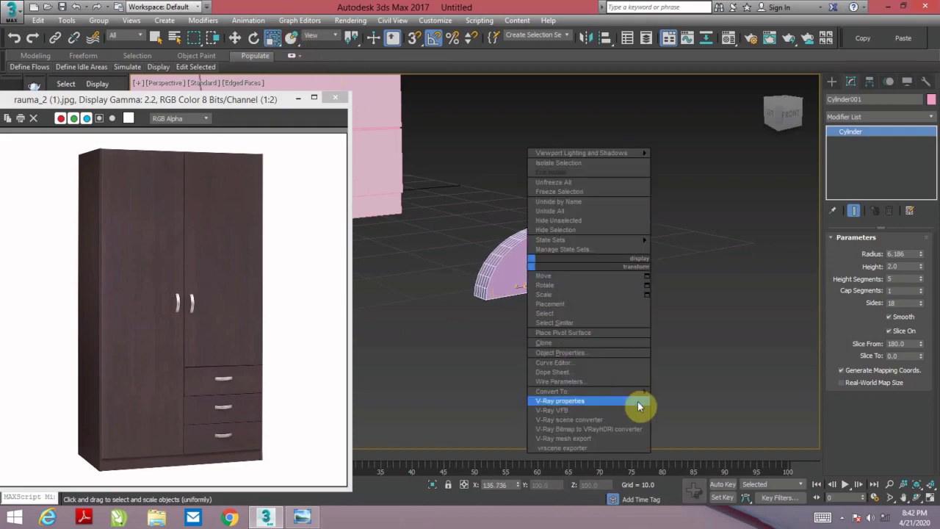
click(691, 400)
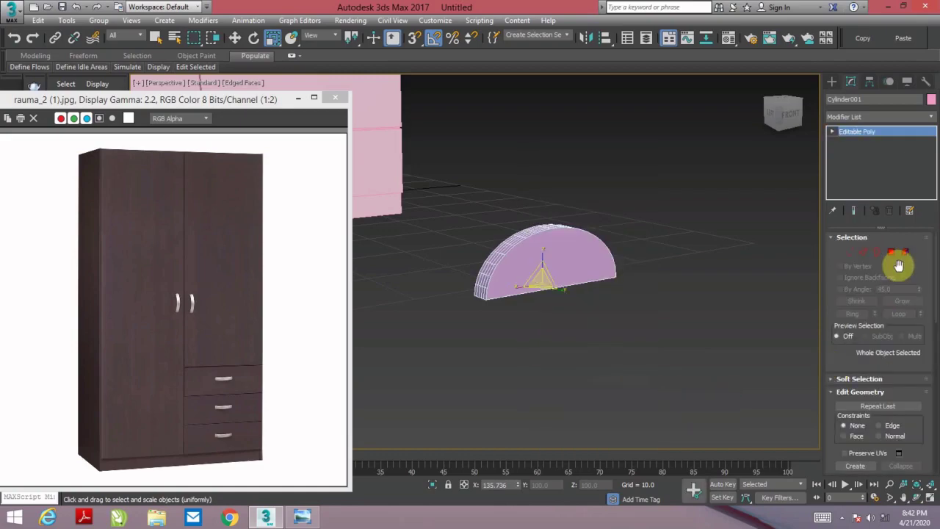
click(890, 252)
click(530, 265)
mouse_move(534, 267)
alt+middle_down()
mouse_move(653, 287)
mouse_move(443, 250)
mouse_move(594, 238)
mouse_move(582, 222)
mouse_move(570, 225)
mouse_move(571, 202)
mouse_move(592, 231)
alt+middle_up()
scroll(587, 265, down, 5)
ctrl+click(556, 279)
- Inset the two selected faces, then delete the centre faces to leave an arch
right_click(723, 210)
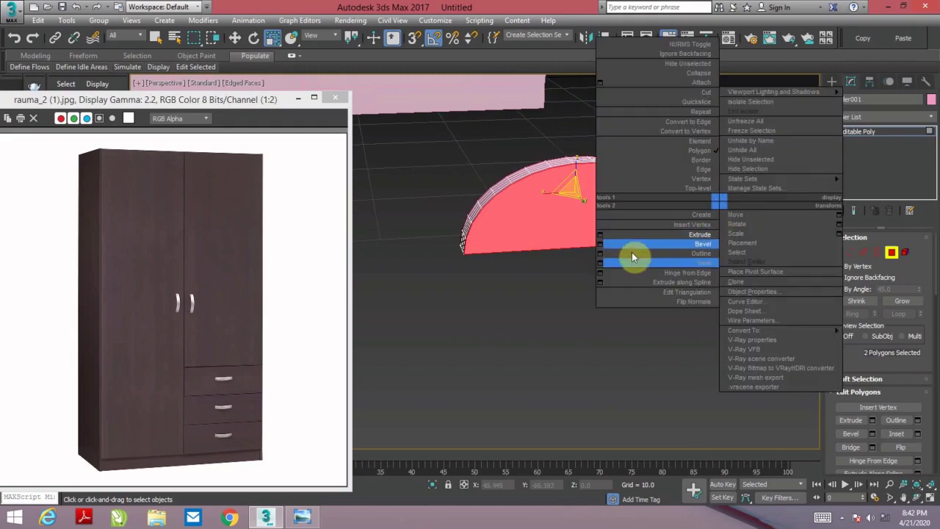
click(604, 265)
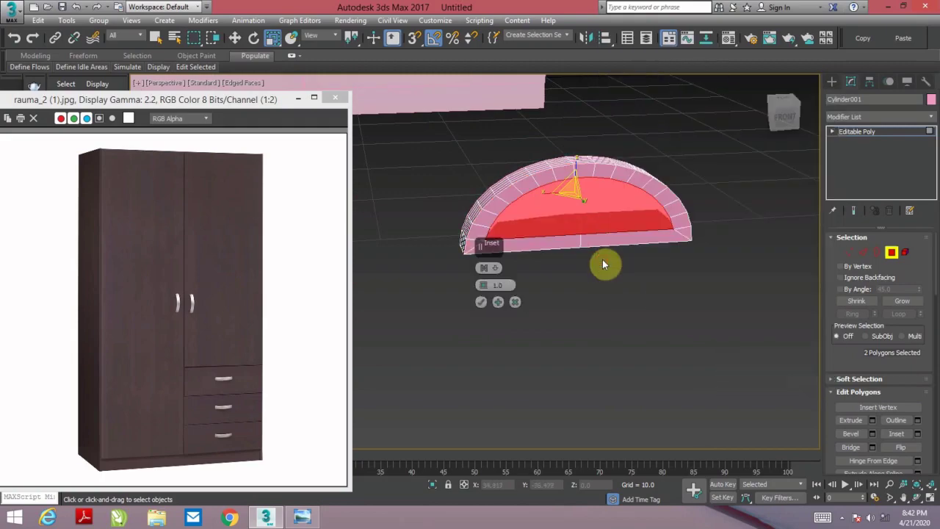
click(515, 304)
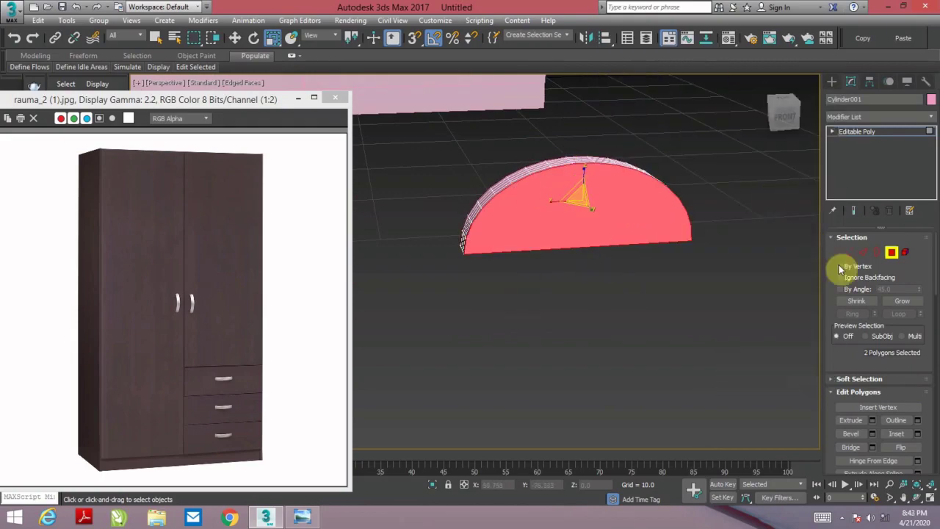
right_click(647, 171)
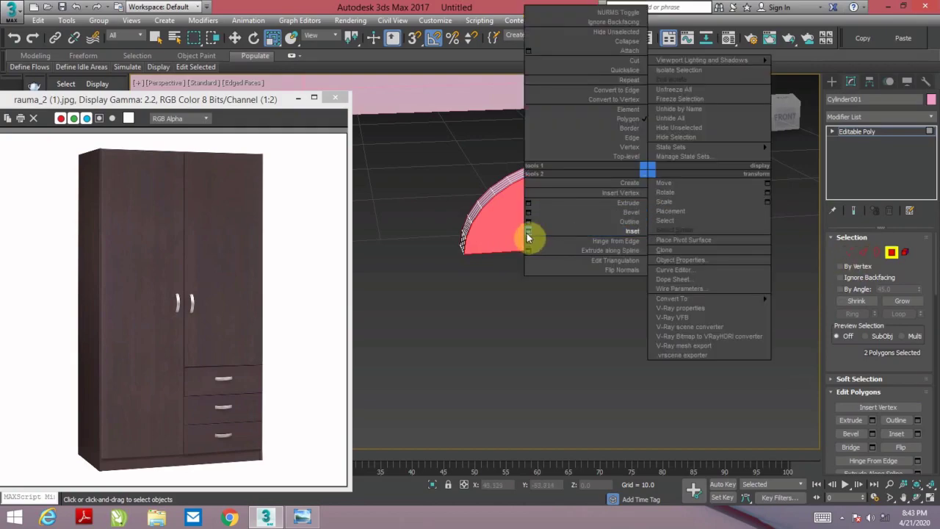
click(527, 232)
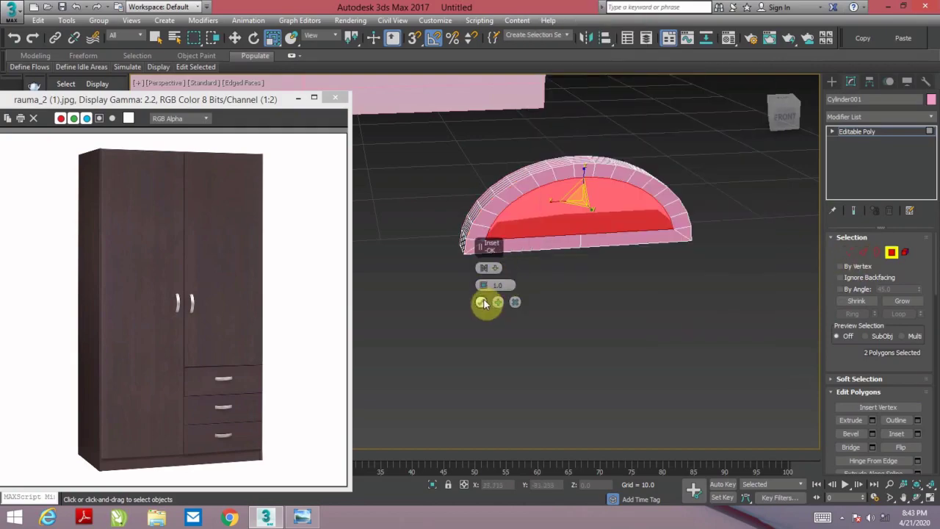
click(481, 303)
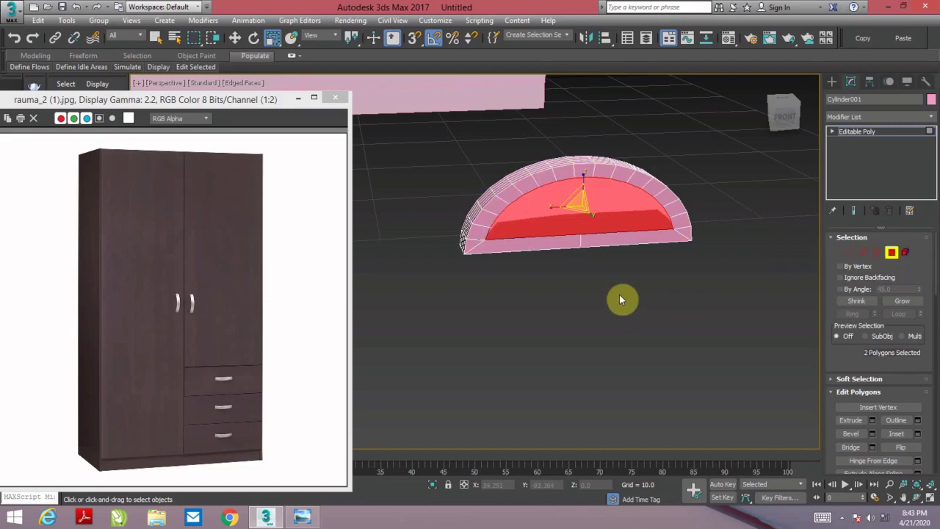
key(Delete)
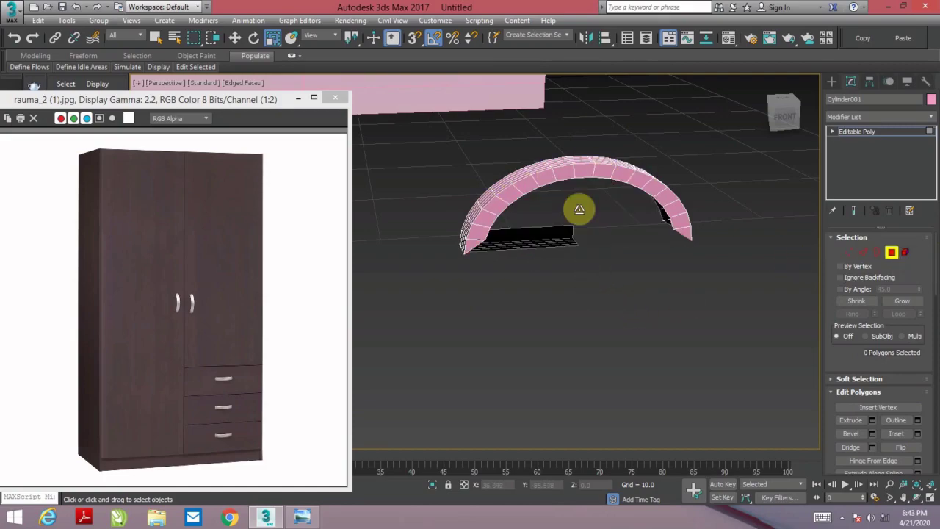
- Undo the face deletion, deselect, and exit Polygon mode back to the whole object
key(ctrl+z)
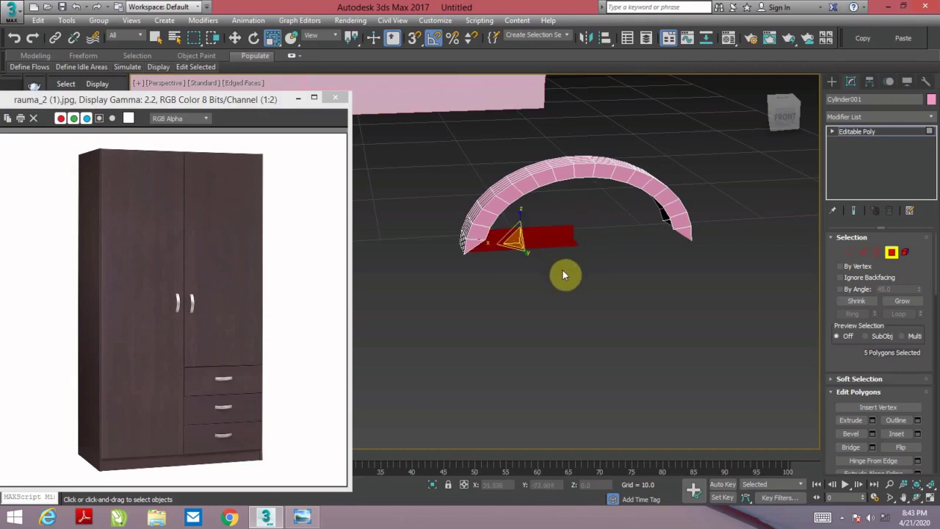
click(562, 269)
mouse_move(583, 231)
alt+middle_down()
mouse_move(584, 215)
mouse_move(609, 260)
mouse_move(562, 222)
mouse_move(629, 263)
mouse_move(659, 252)
mouse_move(640, 228)
alt+middle_up()
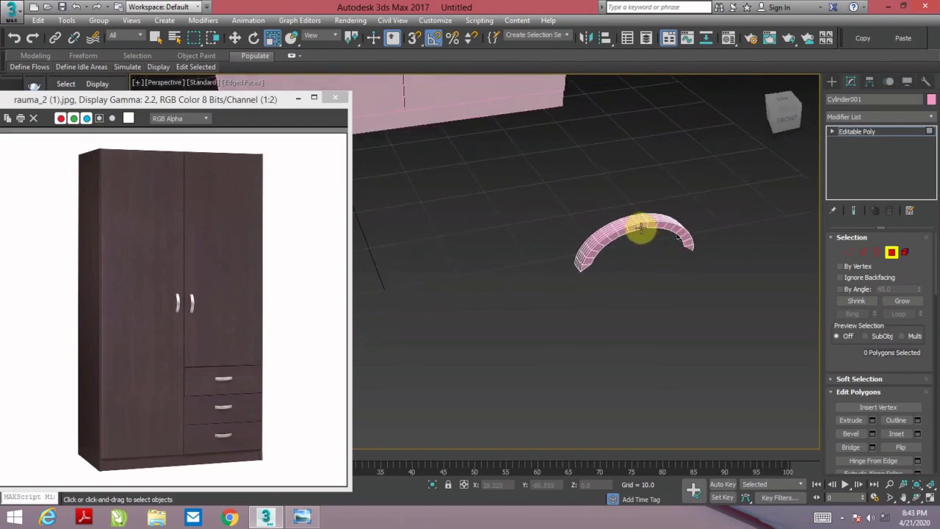
click(890, 252)
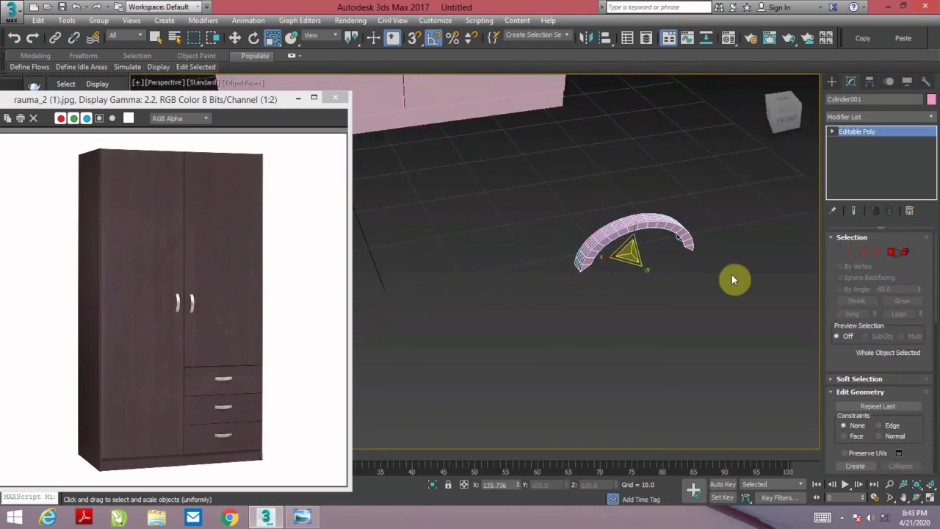
alt+middle_drag(677, 297, 667, 291)
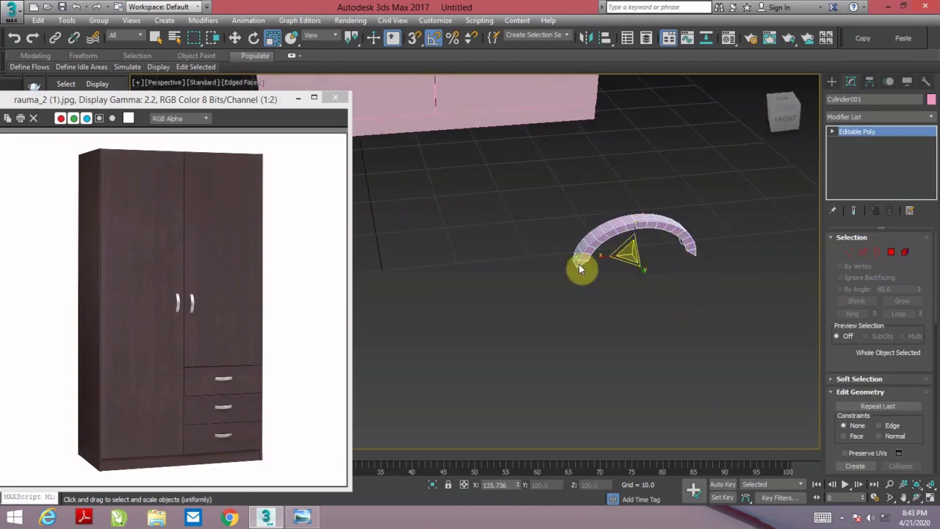
- Delete the test arch and scale door handle Arc001 down slightly in Z to 96
key(Delete)
middle_drag(577, 257, 539, 344)
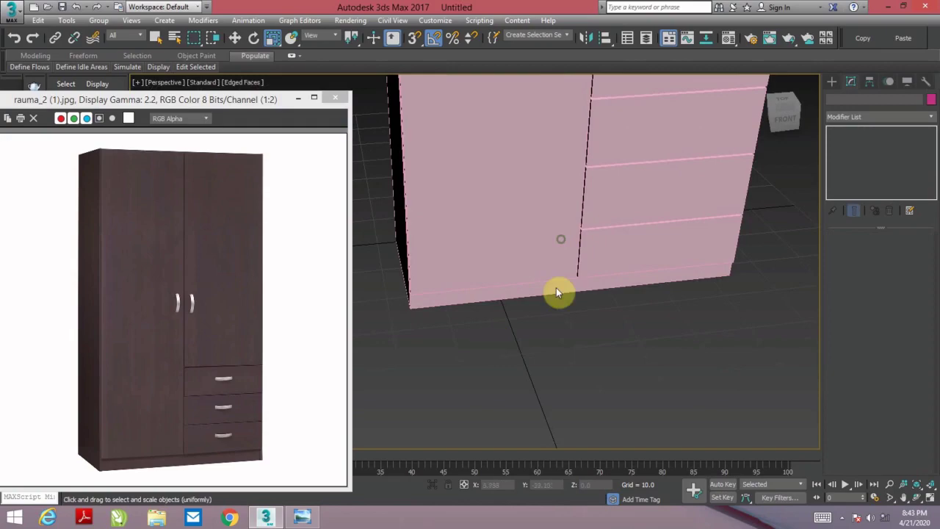
middle_drag(558, 292, 524, 319)
mouse_move(573, 180)
middle_down()
mouse_move(562, 242)
mouse_move(550, 227)
middle_up()
click(565, 208)
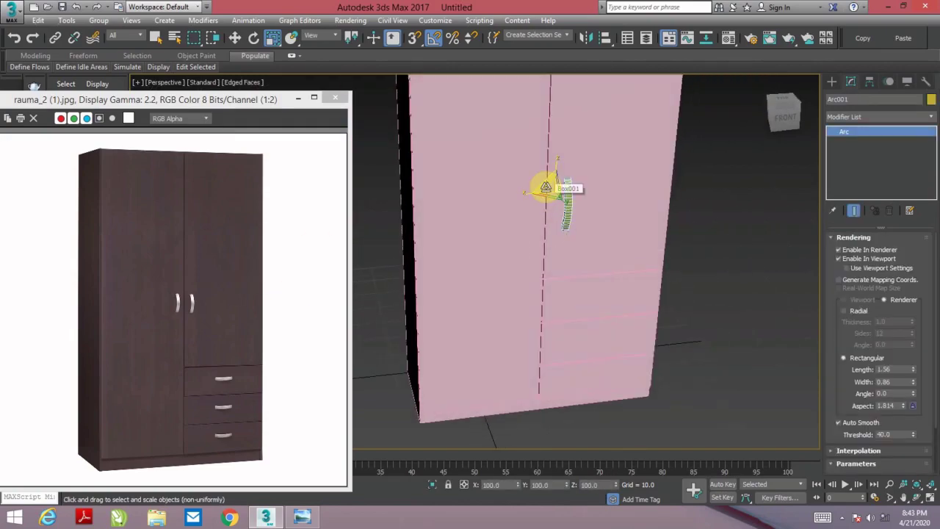
mouse_move(545, 188)
mouse_down()
mouse_move(556, 167)
mouse_move(477, 204)
mouse_up()
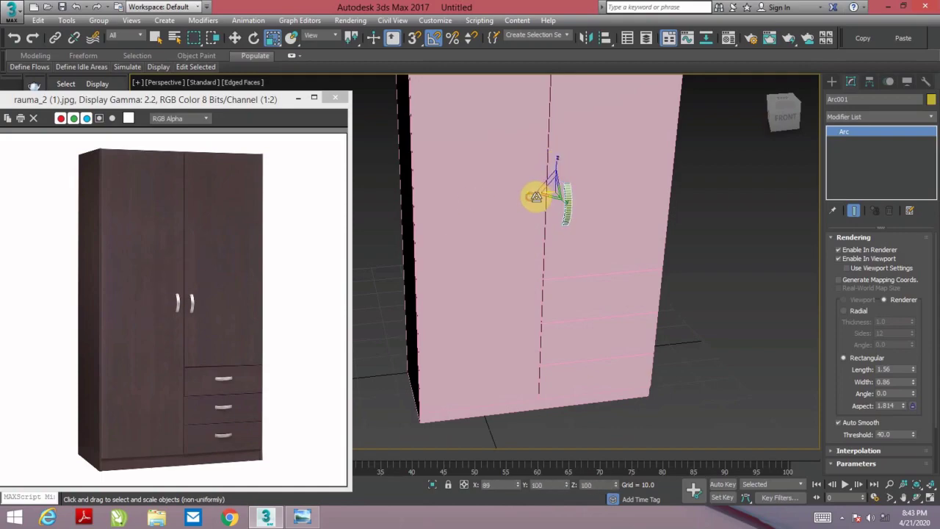
- Switch to Move and maximize the Front viewport
key(w)
key(alt+w)
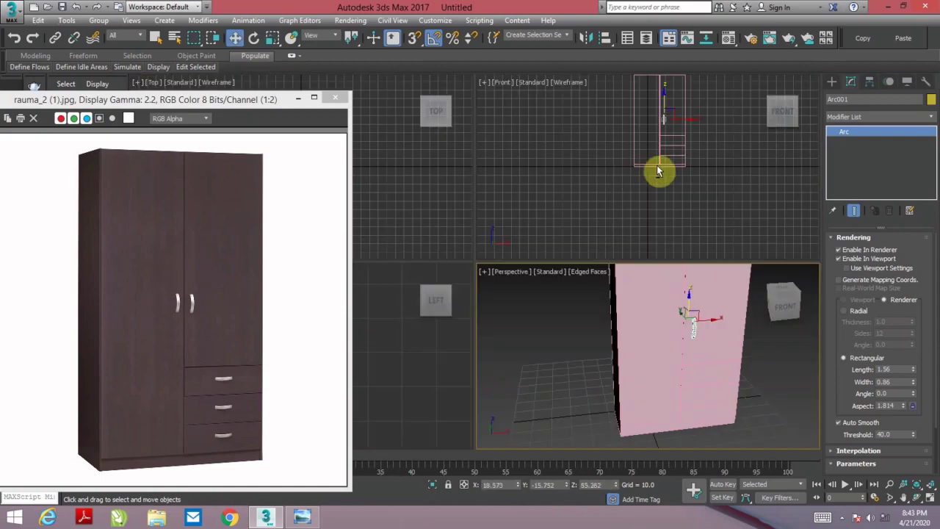
right_click(684, 143)
key(alt+w)
scroll(608, 257, up, 3)
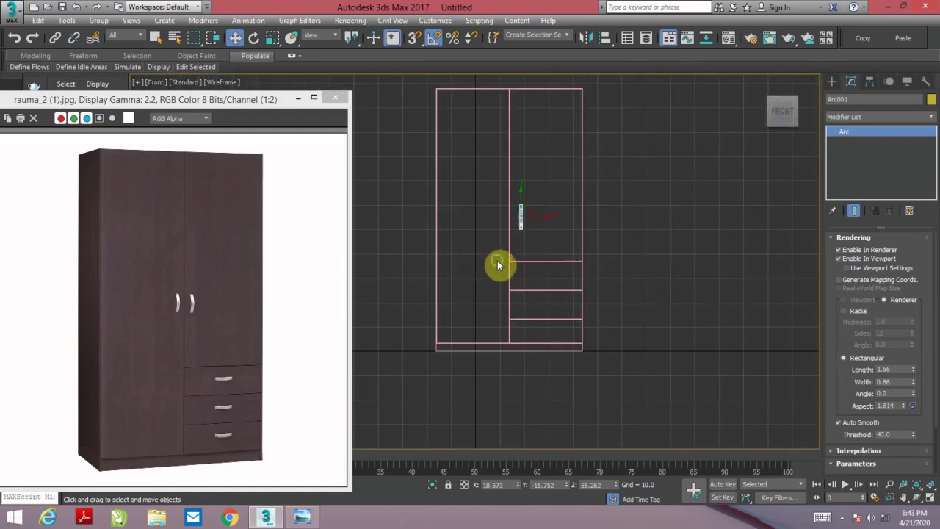
scroll(550, 215, up, 5)
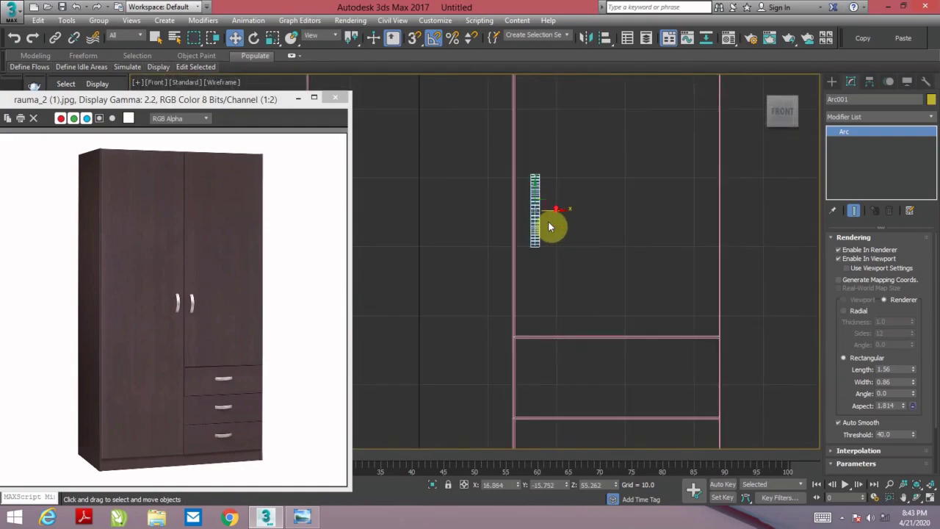
- Shift-move clones of the handle: Arc002 beside it and Arc003 down by the drawers
drag(551, 210, 505, 206)
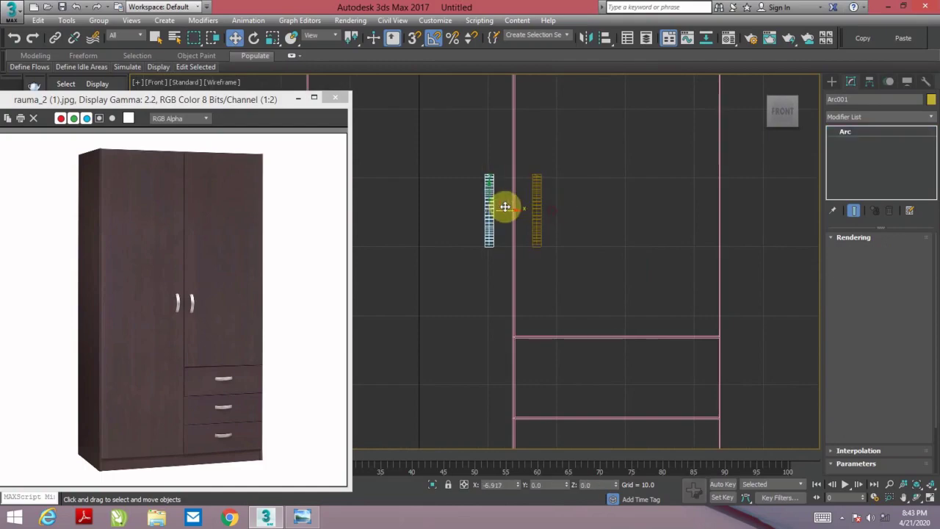
click(522, 307)
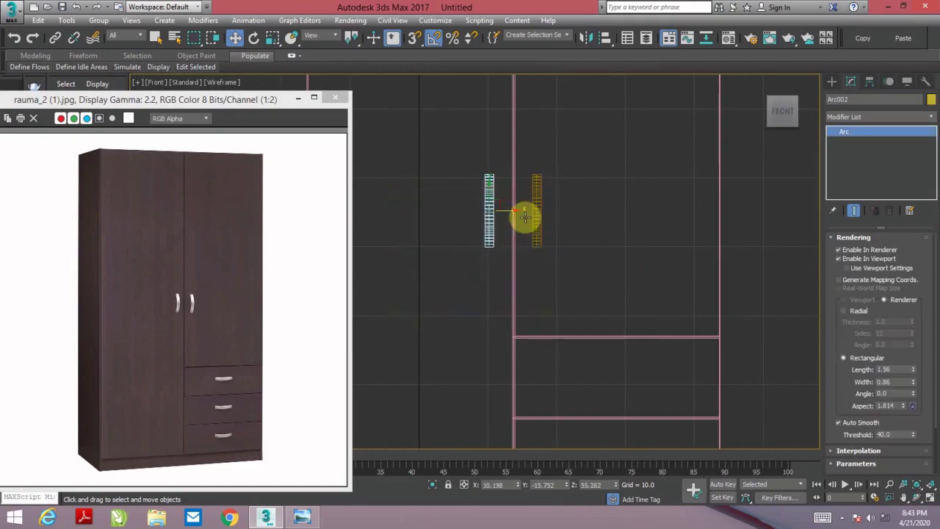
click(540, 211)
shift+drag(541, 210, 556, 347)
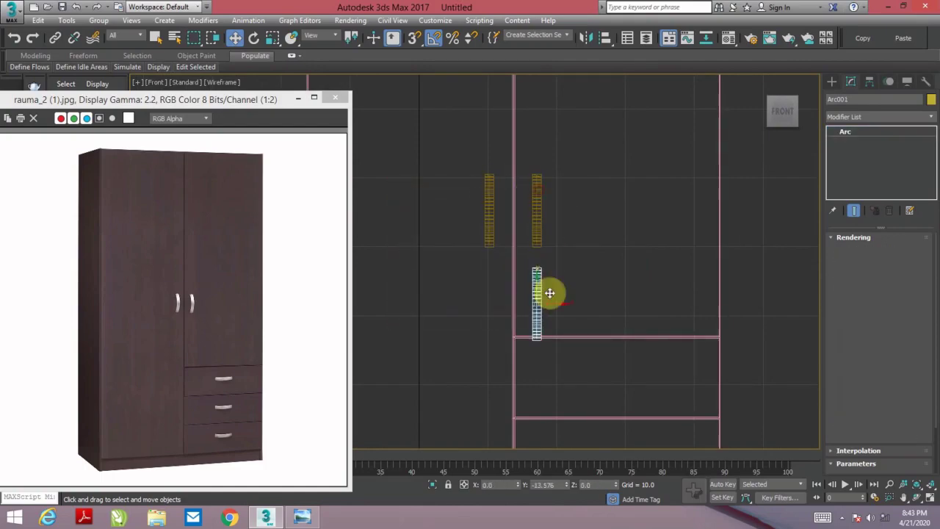
click(482, 311)
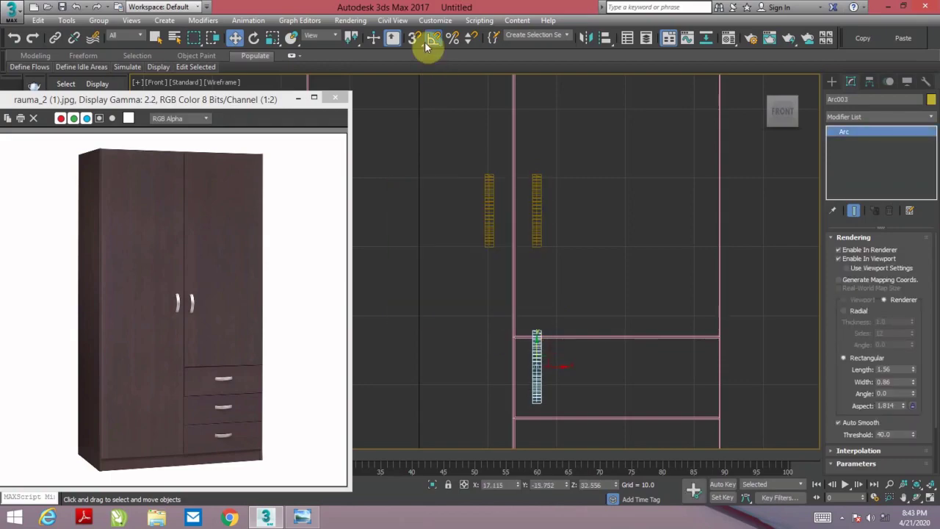
key(e)
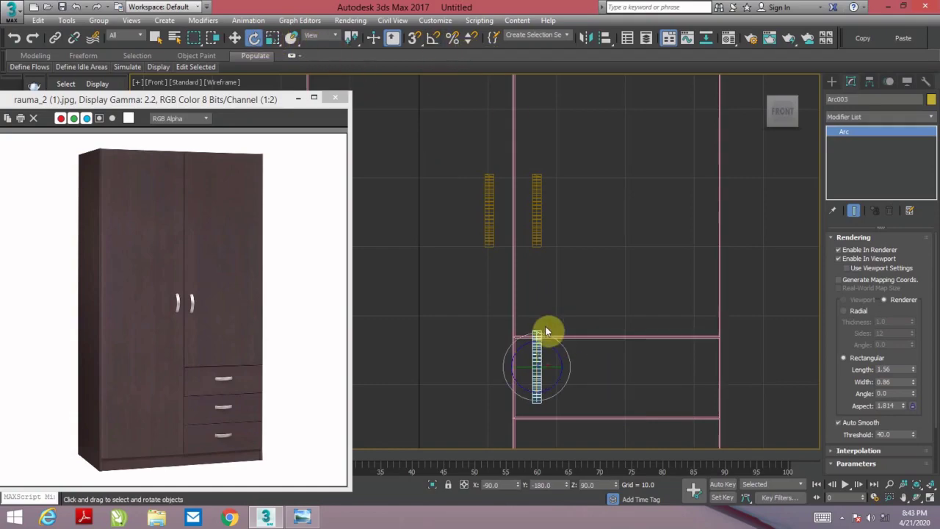
drag(546, 329, 634, 470)
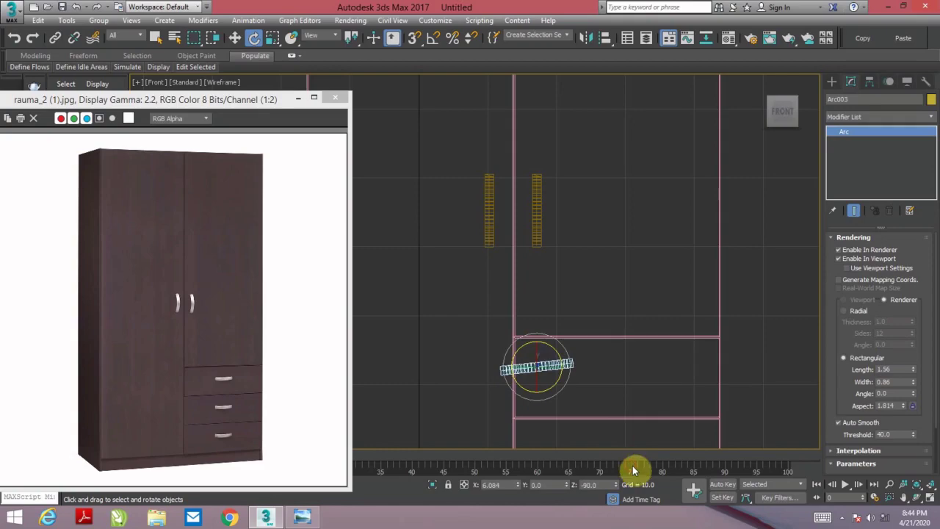
key(ctrl+z)
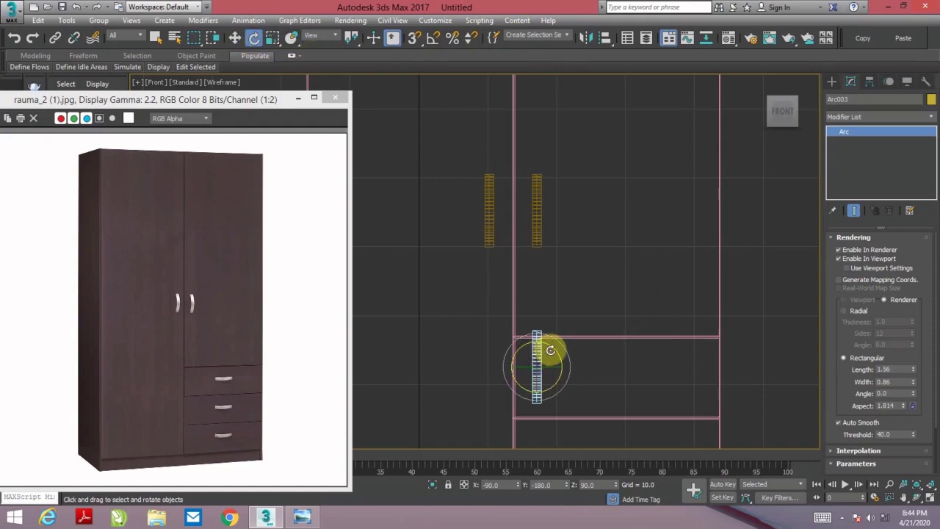
mouse_move(550, 351)
mouse_down()
mouse_move(589, 407)
mouse_move(637, 423)
mouse_up()
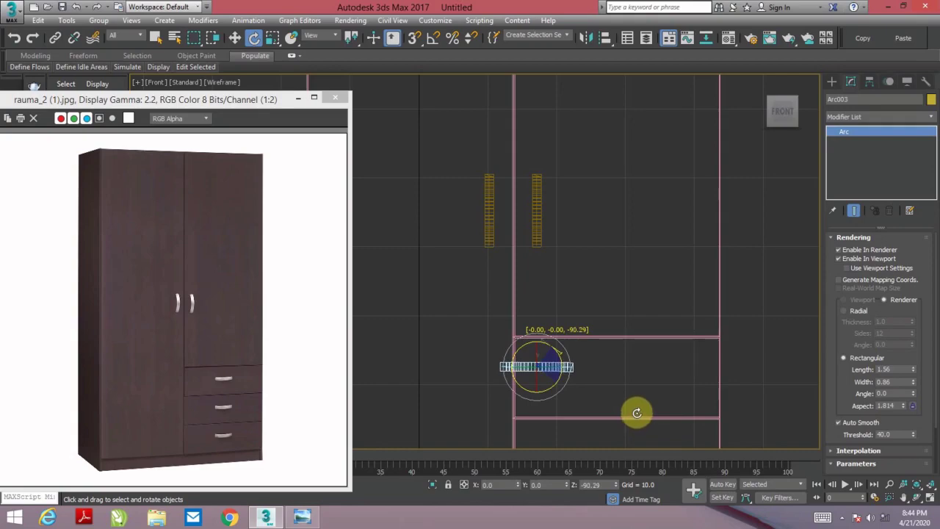
scroll(541, 357, up, 3)
scroll(510, 374, up, 2)
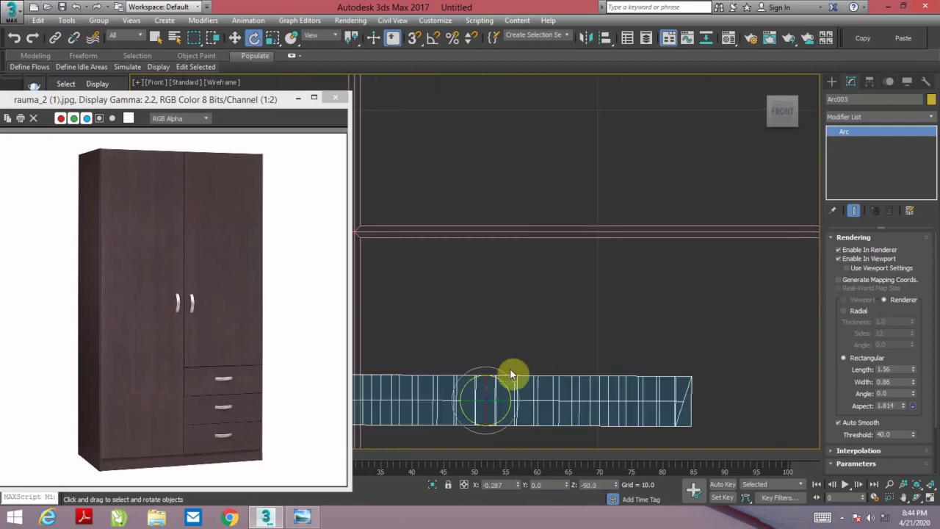
mouse_move(506, 377)
mouse_down()
mouse_move(514, 386)
mouse_move(543, 377)
mouse_move(551, 384)
mouse_move(552, 343)
mouse_up()
scroll(516, 388, down, 3)
scroll(551, 384, down, 3)
key(ctrl+z)
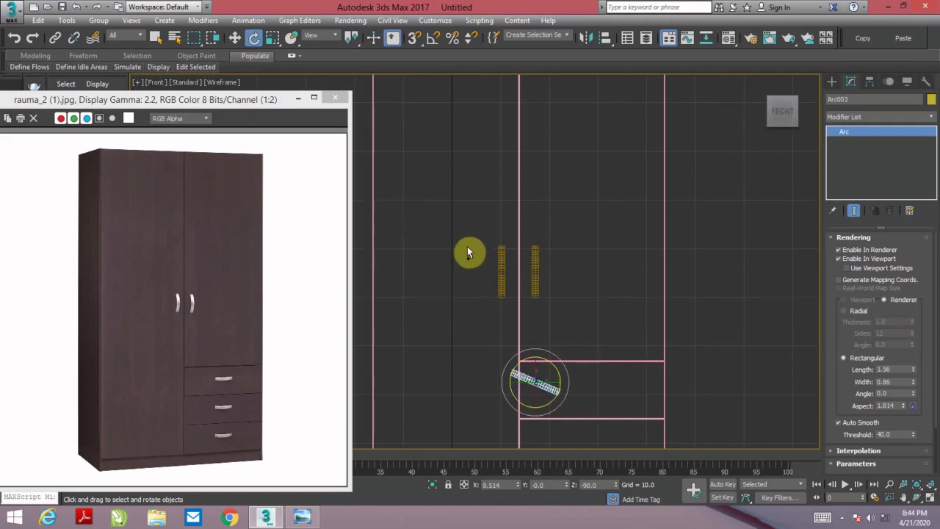
key(ctrl+z)
key(ctrl+z)
mouse_move(560, 350)
mouse_down()
mouse_move(570, 375)
mouse_move(594, 374)
mouse_up()
scroll(578, 382, down, 2)
scroll(578, 376, down, 2)
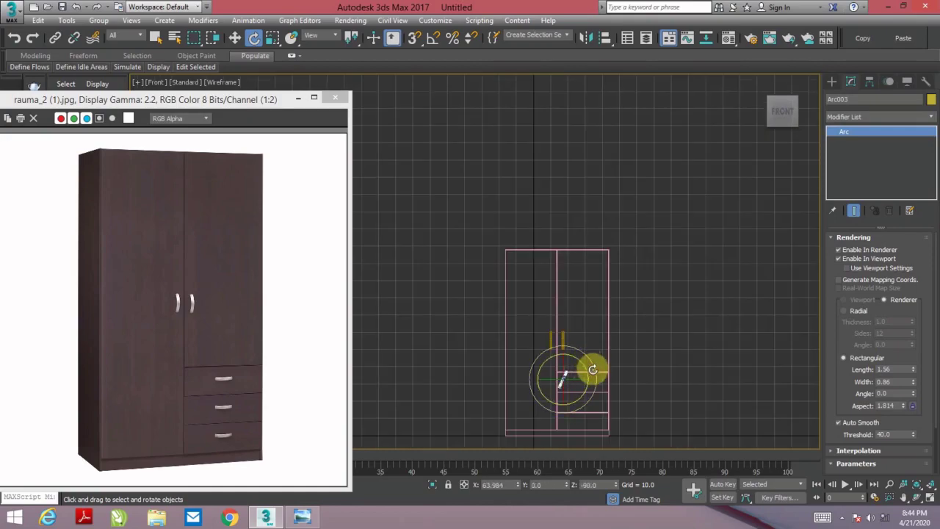
scroll(594, 374, up, 5)
scroll(572, 379, up, 2)
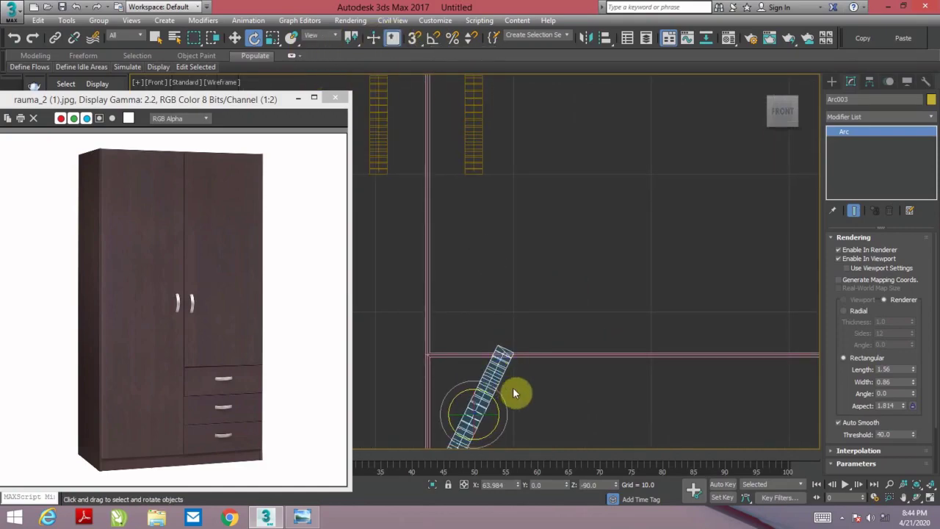
middle_drag(514, 390, 548, 356)
drag(531, 362, 557, 440)
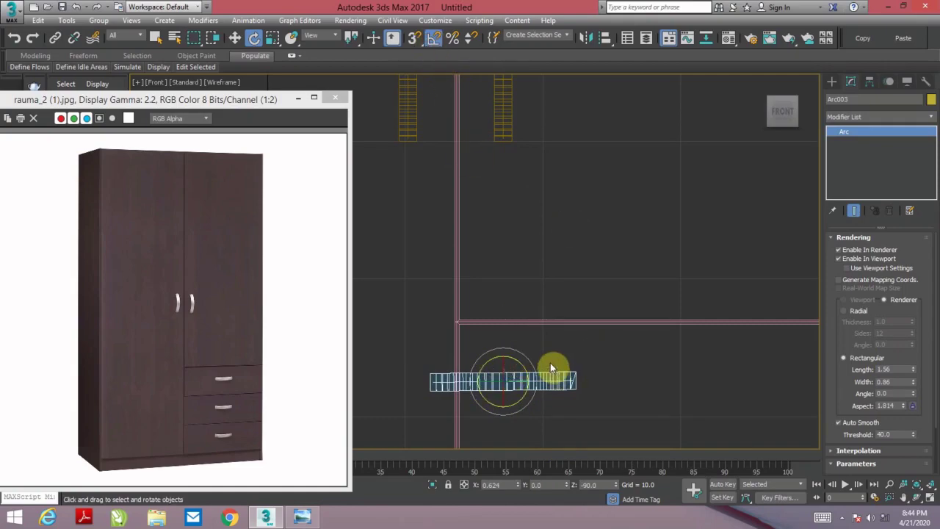
drag(545, 360, 544, 359)
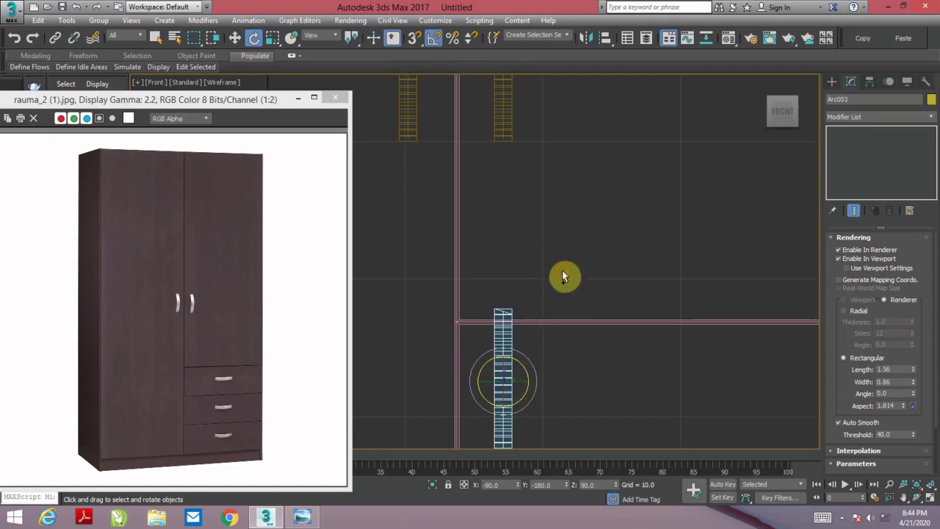
click(524, 372)
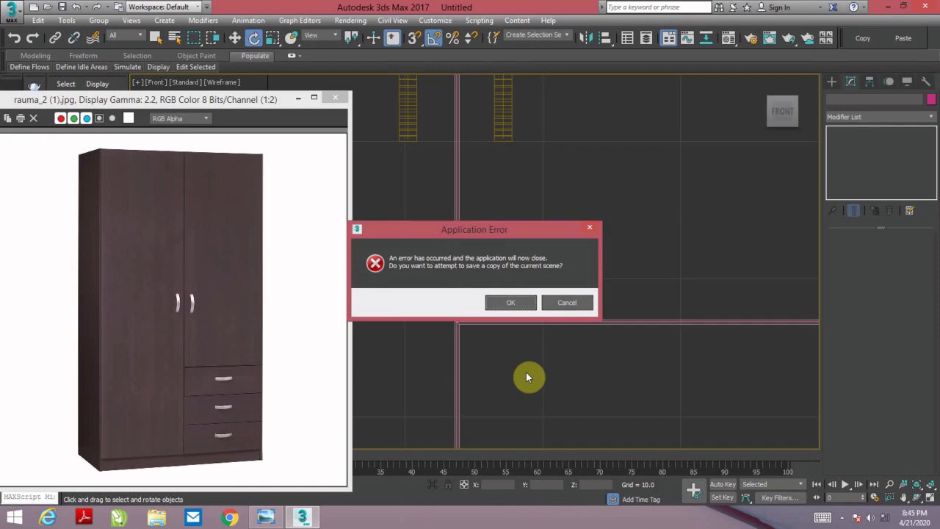
- Pause the screen recorder from its notification-area icon menu
click(841, 517)
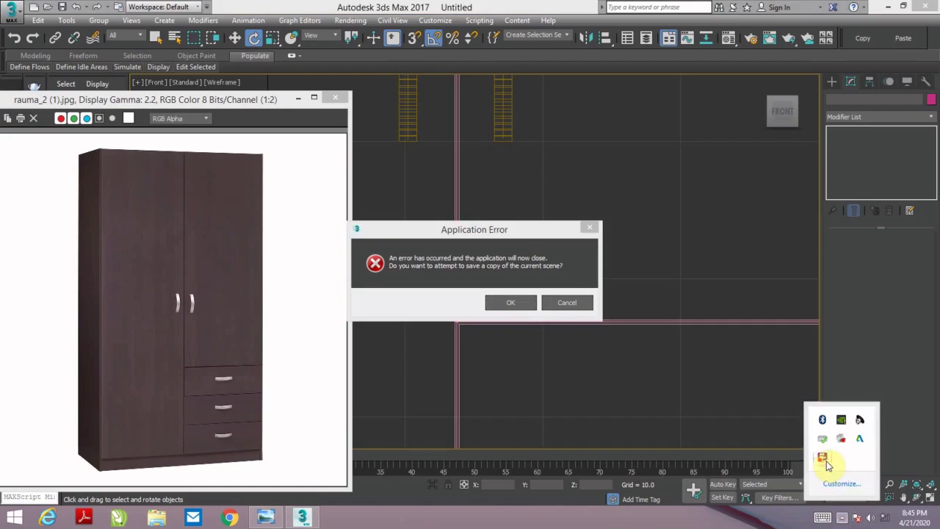
right_click(824, 460)
click(824, 333)
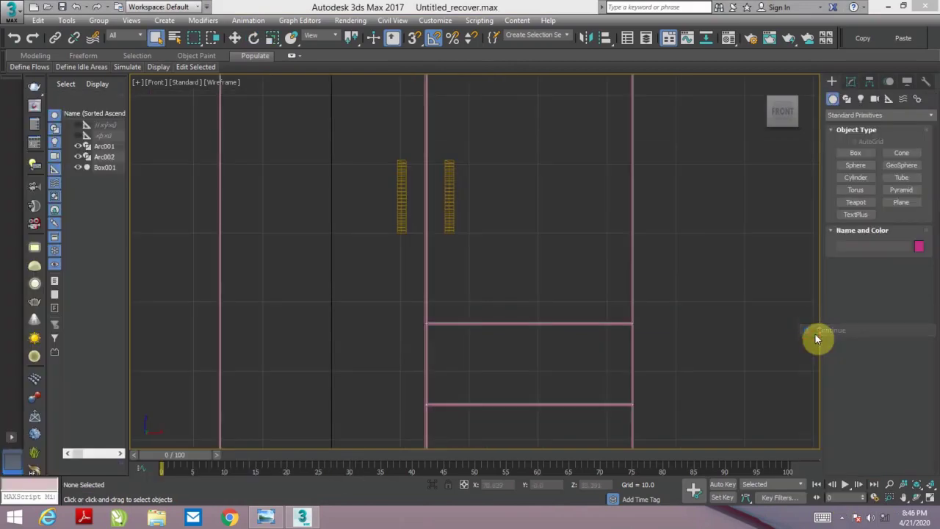
click(850, 519)
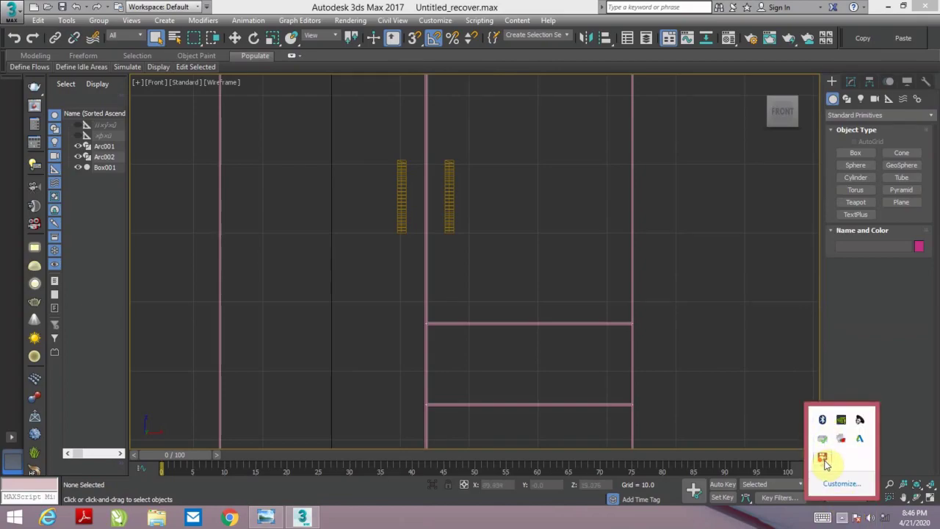
right_click(823, 458)
- Shift-move a copy of Arc001 down to the drawers as Arc003
click(768, 389)
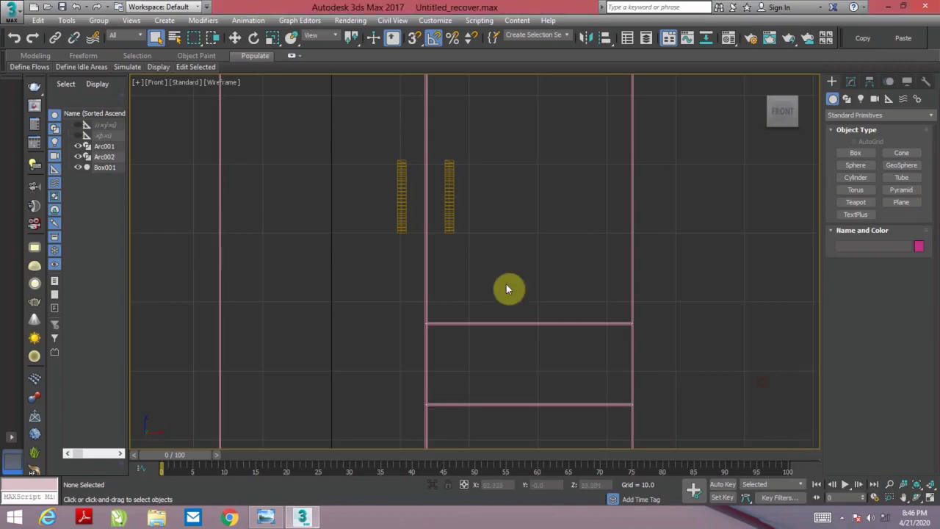
click(450, 218)
key(w)
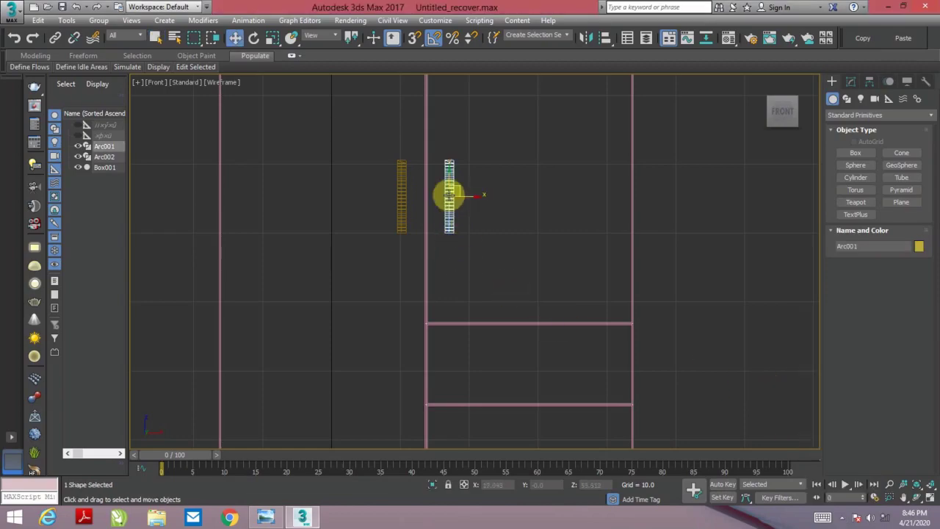
shift+drag(446, 157, 453, 326)
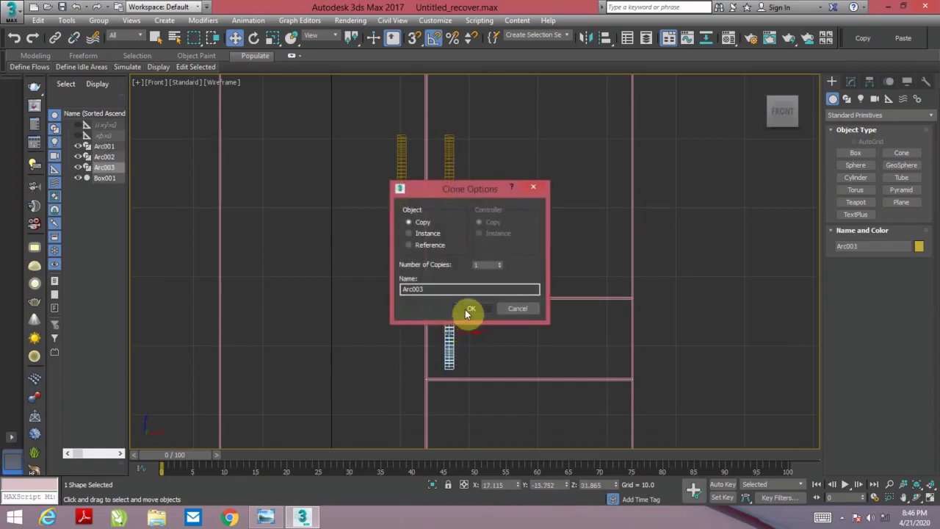
click(468, 308)
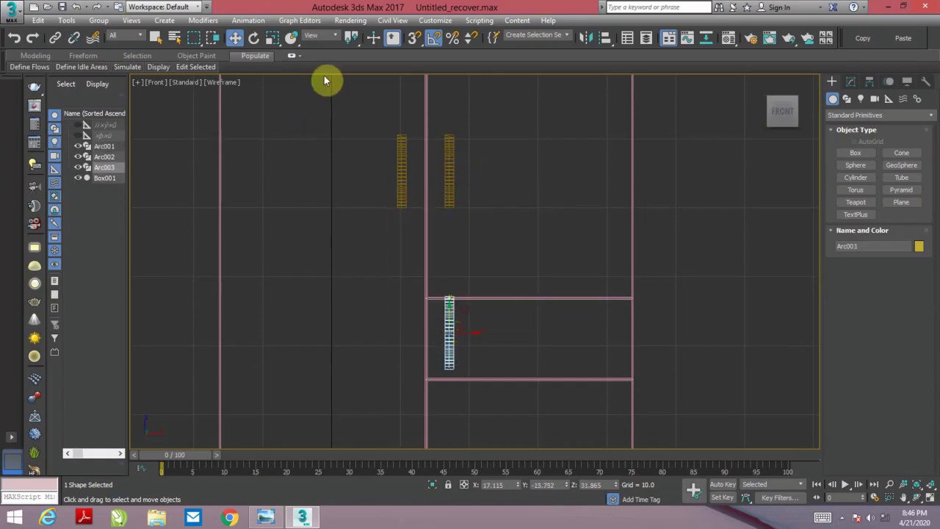
- With Angle Snap on, rotate Arc003 90° so it lies horizontally
click(433, 41)
click(254, 38)
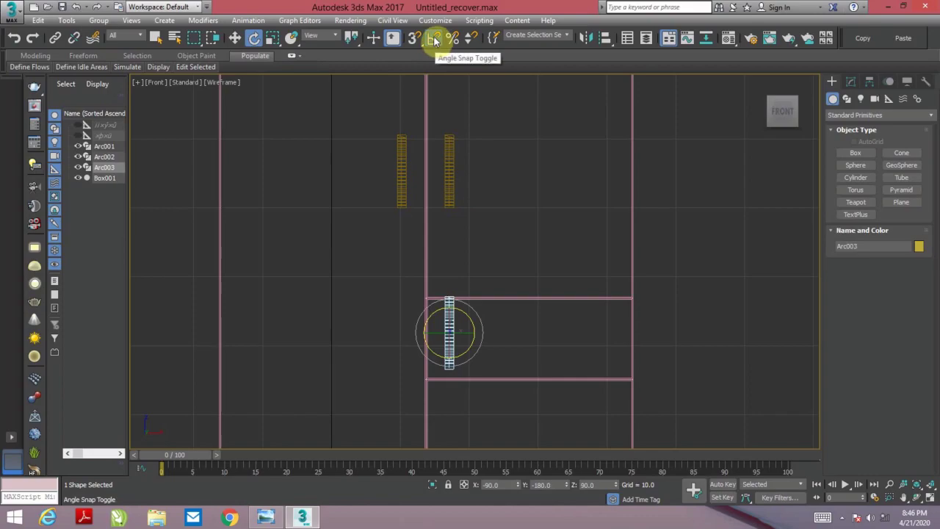
drag(476, 314, 501, 353)
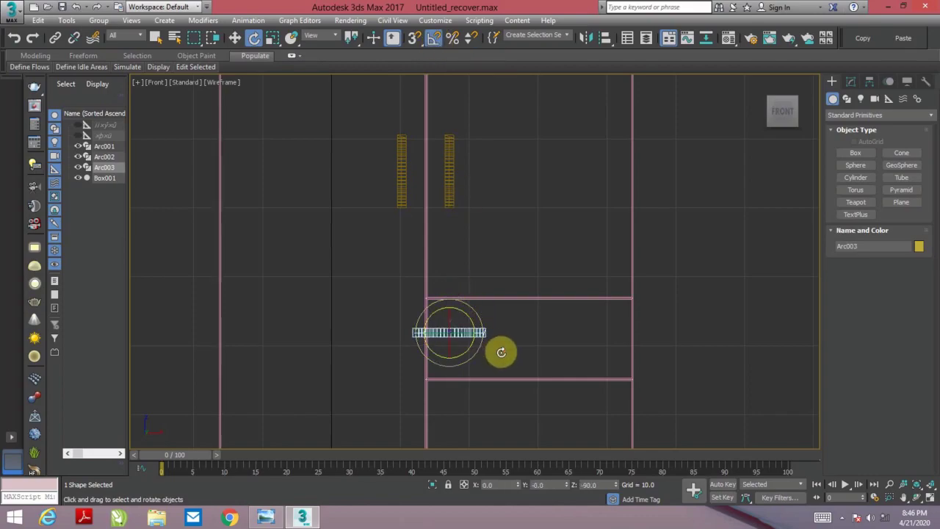
- In a maximized Perspective view, try further arc rotations and undo back to horizontal
key(alt+w)
key(alt+w)
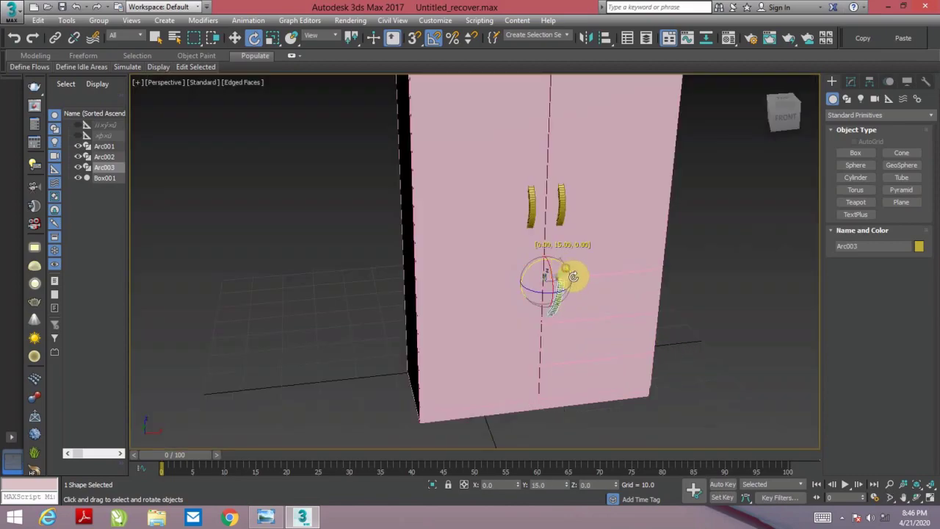
scroll(573, 288, up, 2)
scroll(559, 283, up, 2)
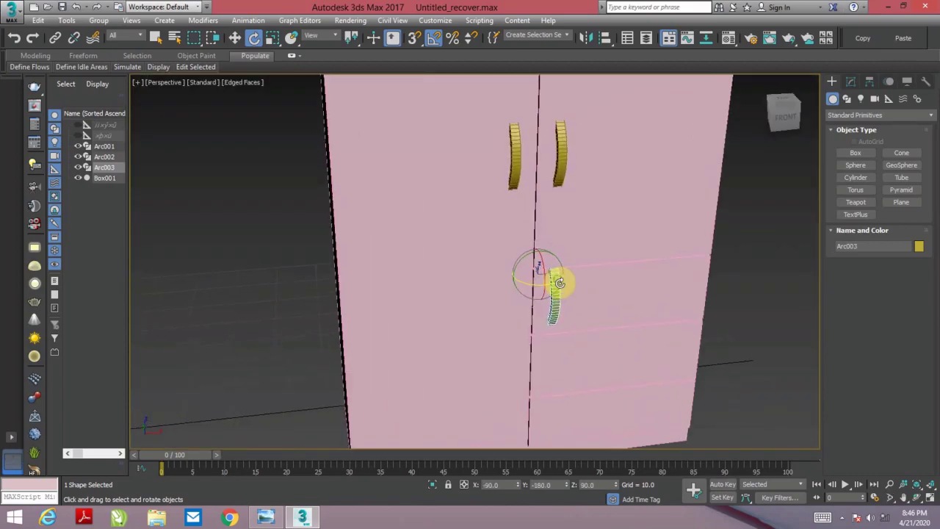
scroll(559, 284, up, 2)
drag(548, 256, 557, 257)
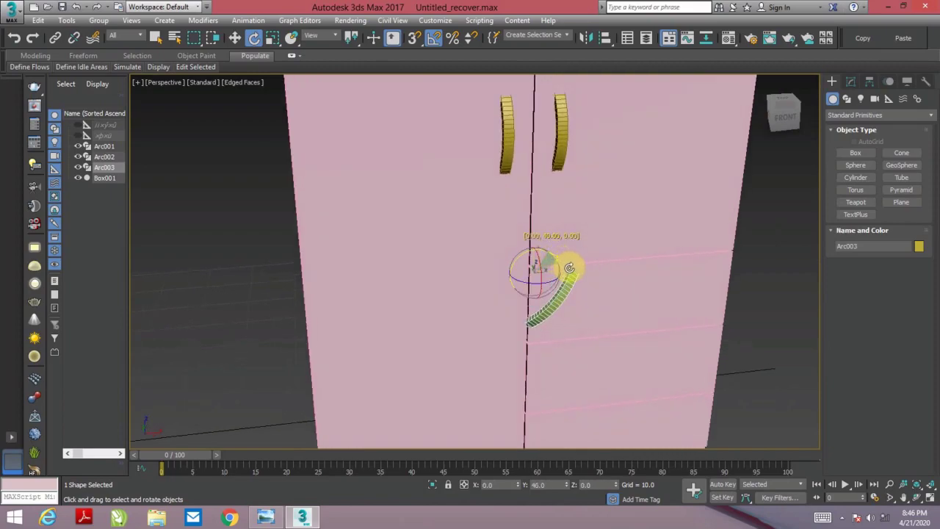
drag(579, 278, 584, 283)
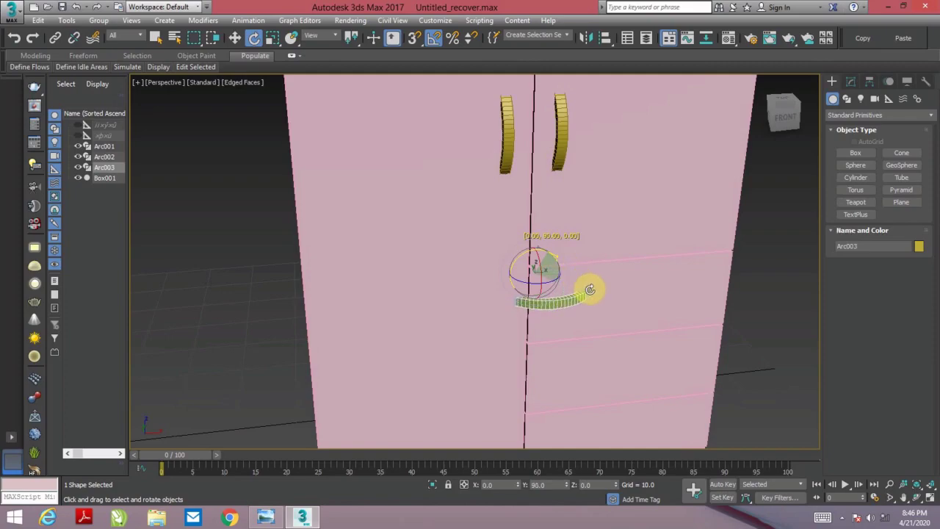
key(ctrl+z)
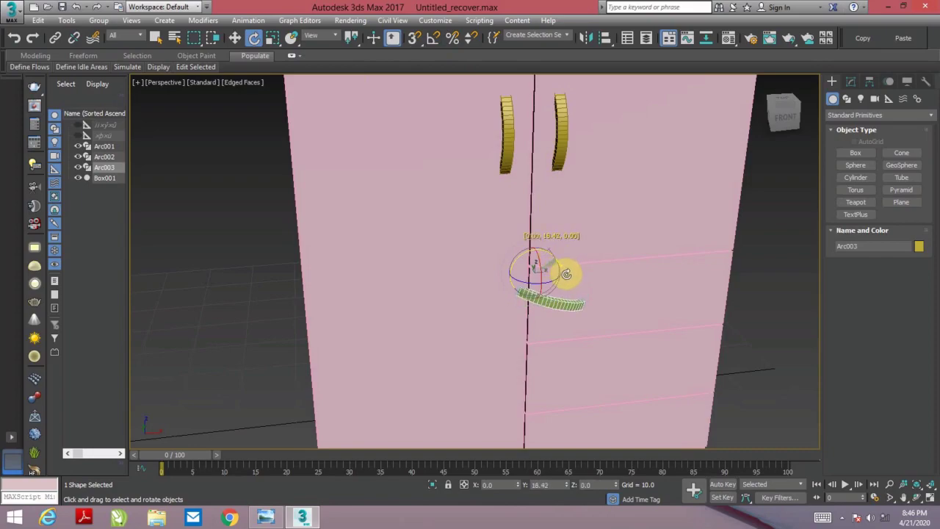
drag(569, 277, 591, 331)
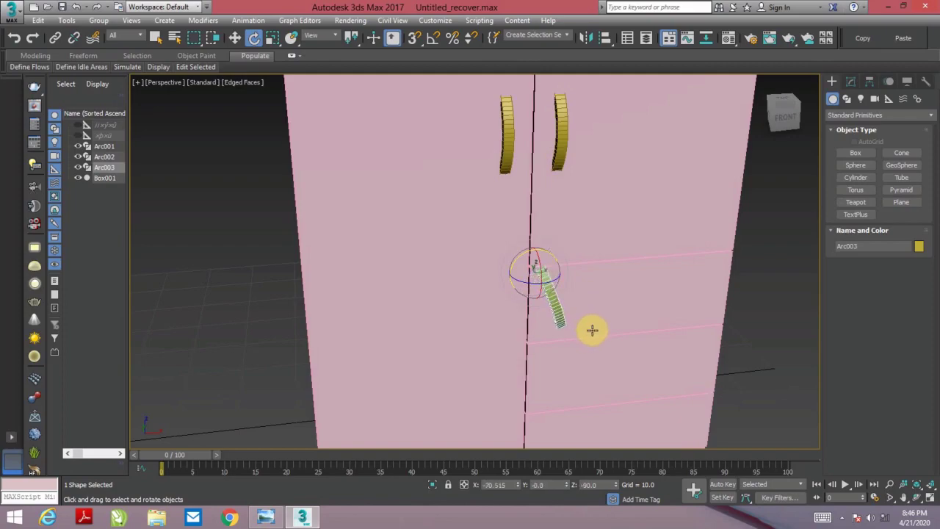
key(ctrl+z)
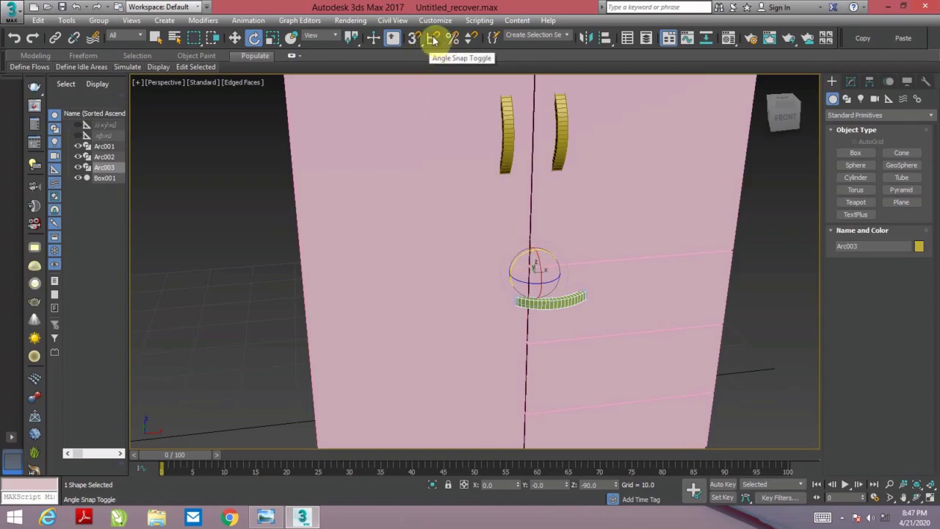
- Set the Angle Snap increment to 90° in Grid and Snap Settings
right_click(434, 40)
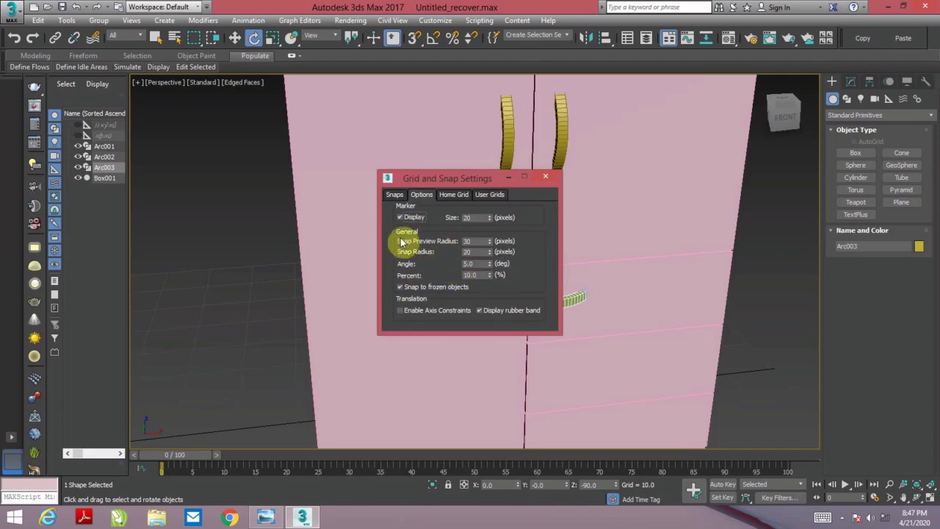
double_click(473, 263)
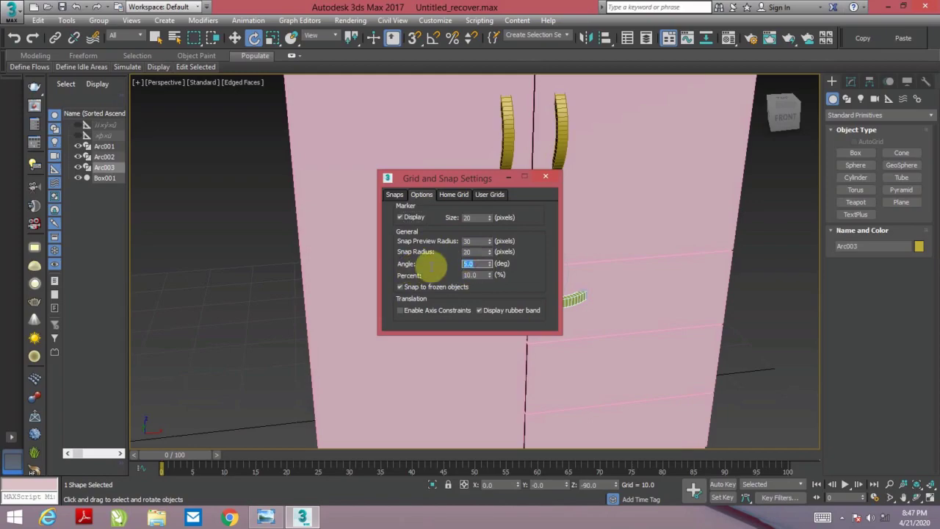
text(90)
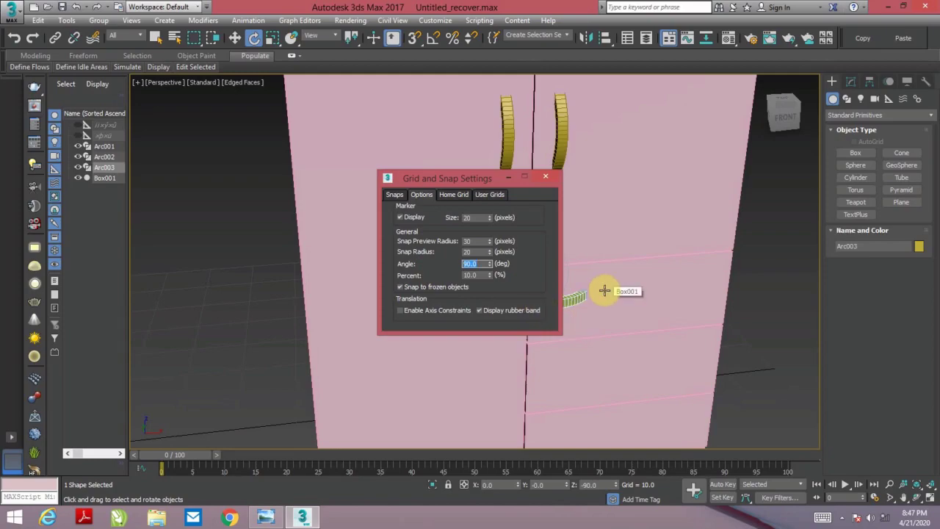
click(547, 179)
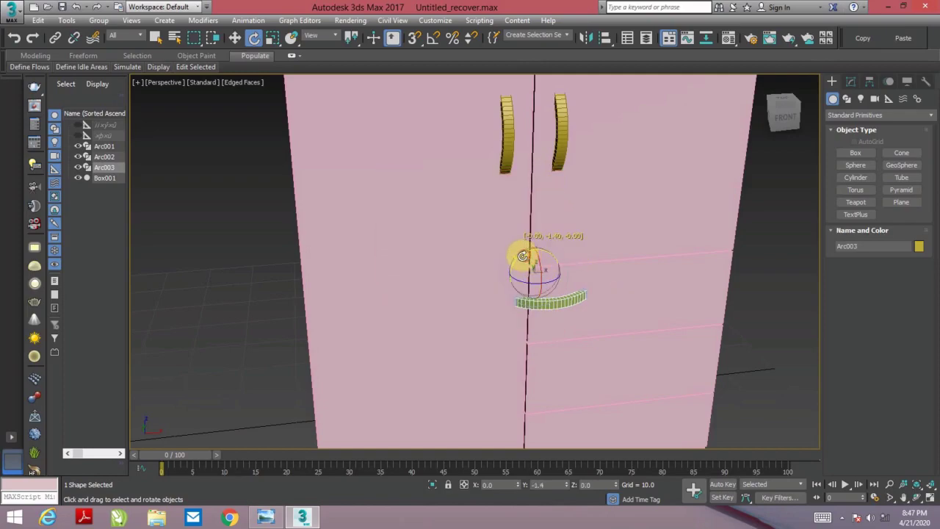
- Re-enable angle snap and flip the horizontal arc handle 180°
drag(523, 256, 517, 259)
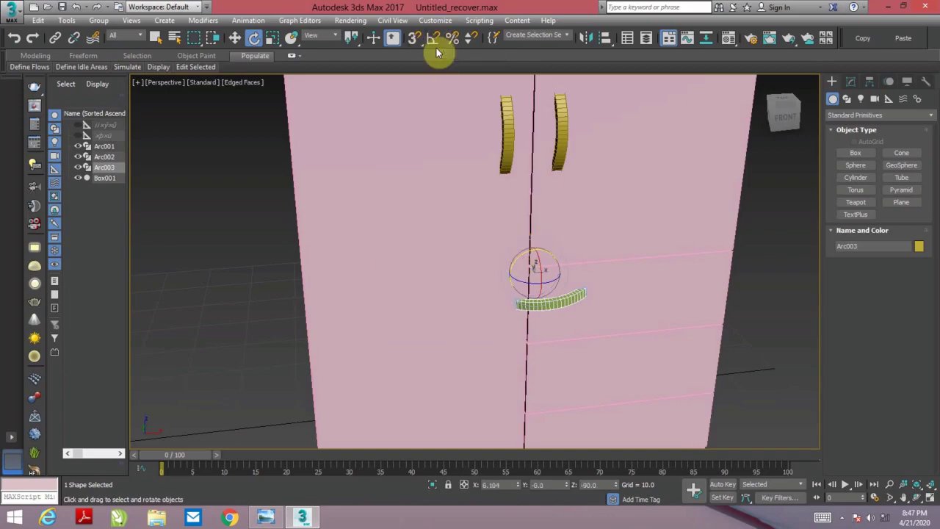
right_click(433, 43)
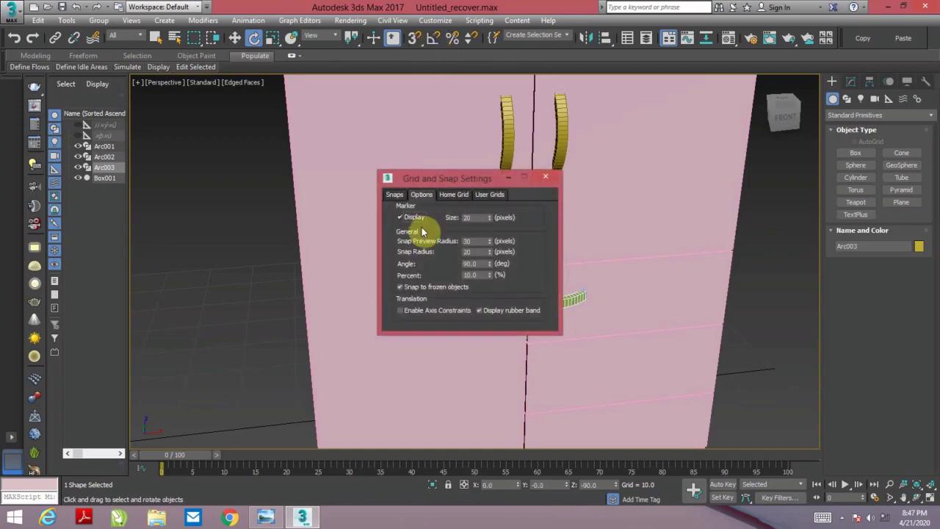
click(544, 178)
click(433, 37)
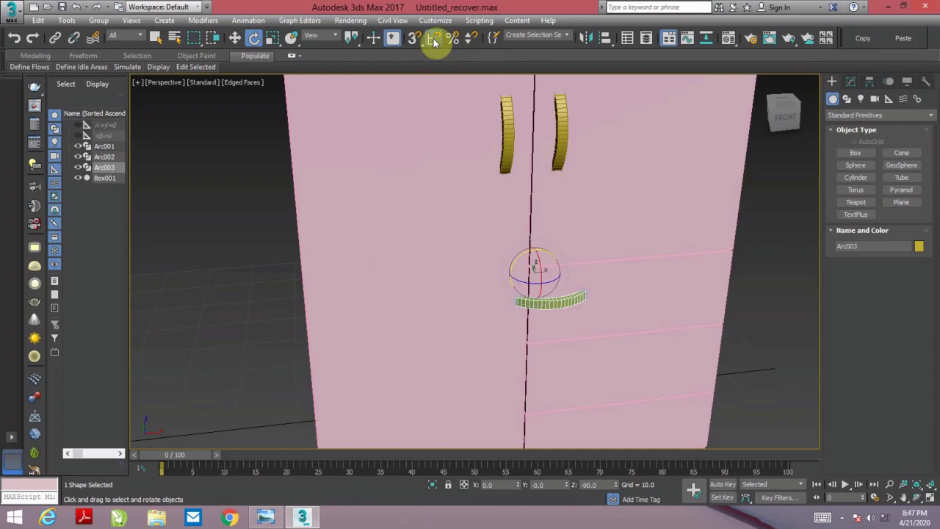
mouse_move(515, 258)
mouse_down()
mouse_move(499, 272)
mouse_move(502, 304)
mouse_up()
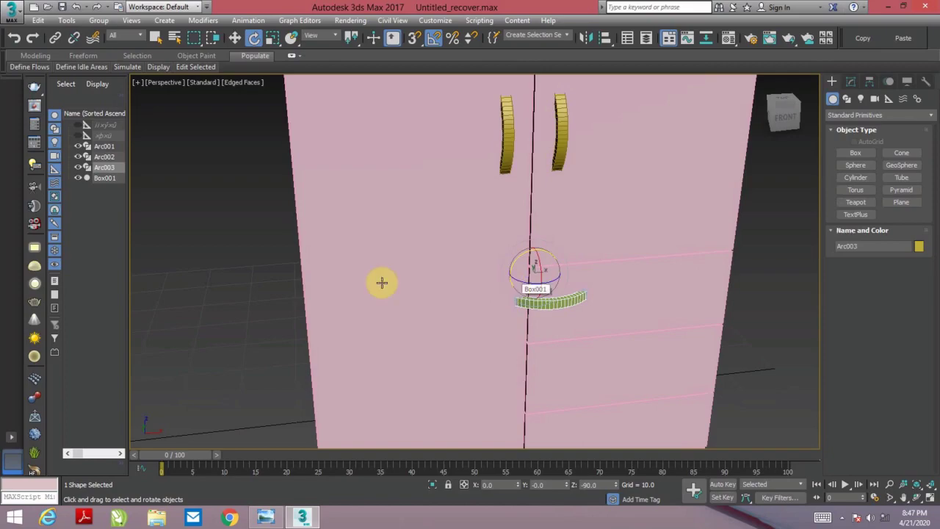
- Move Arc003 right onto the top drawer front, to about X 27.489, Z 34.871
click(235, 37)
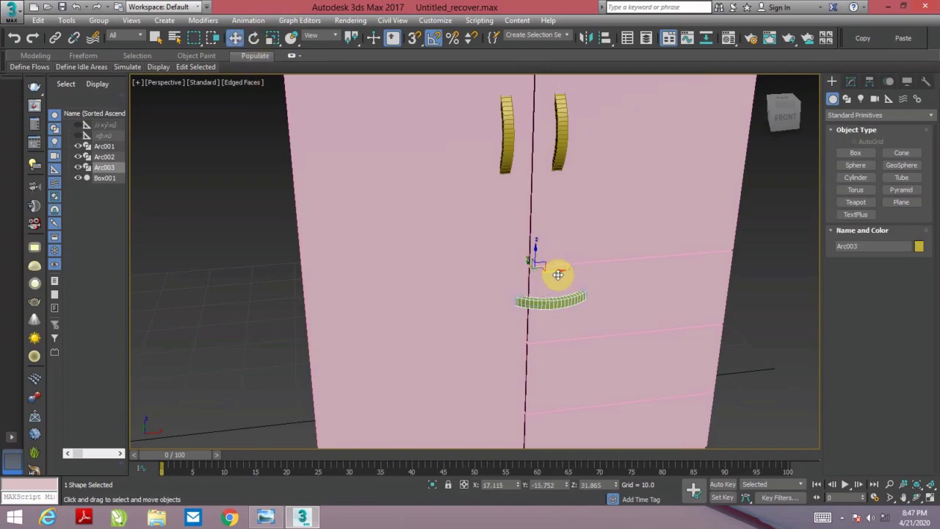
drag(557, 275, 595, 279)
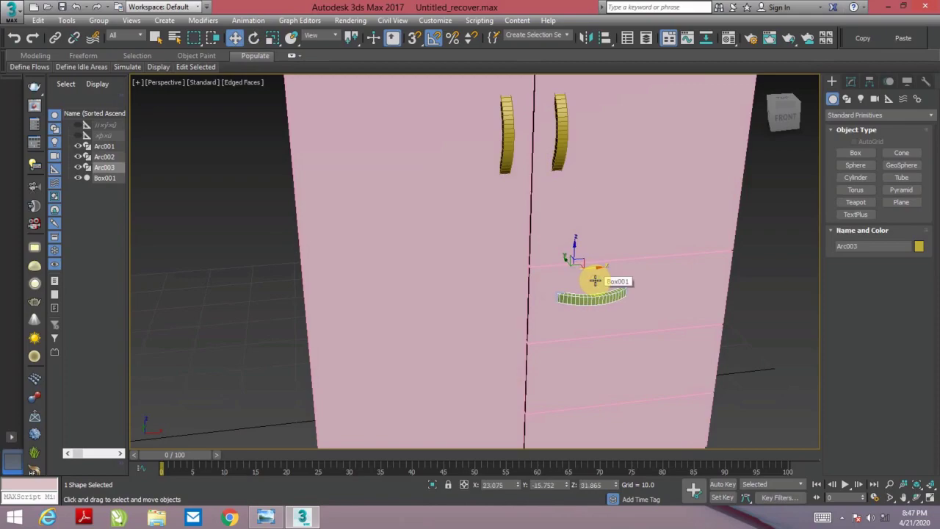
click(843, 519)
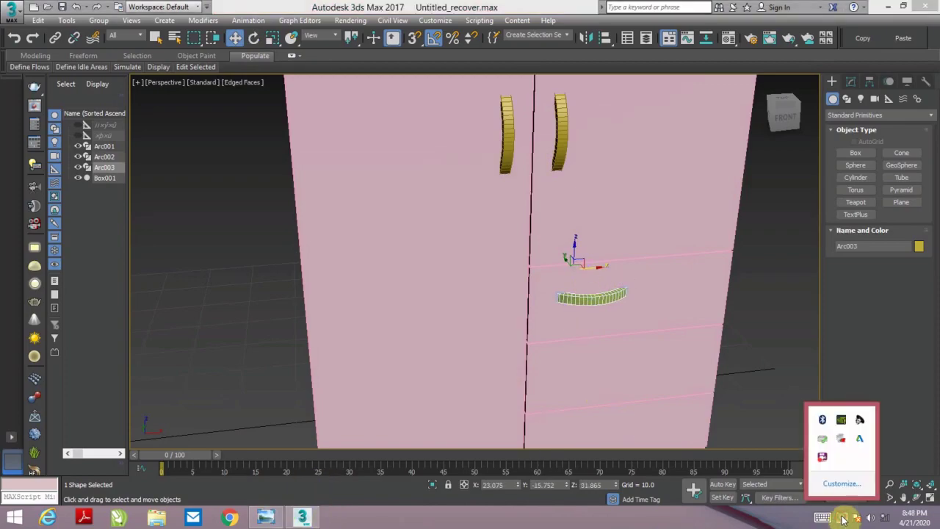
right_click(824, 457)
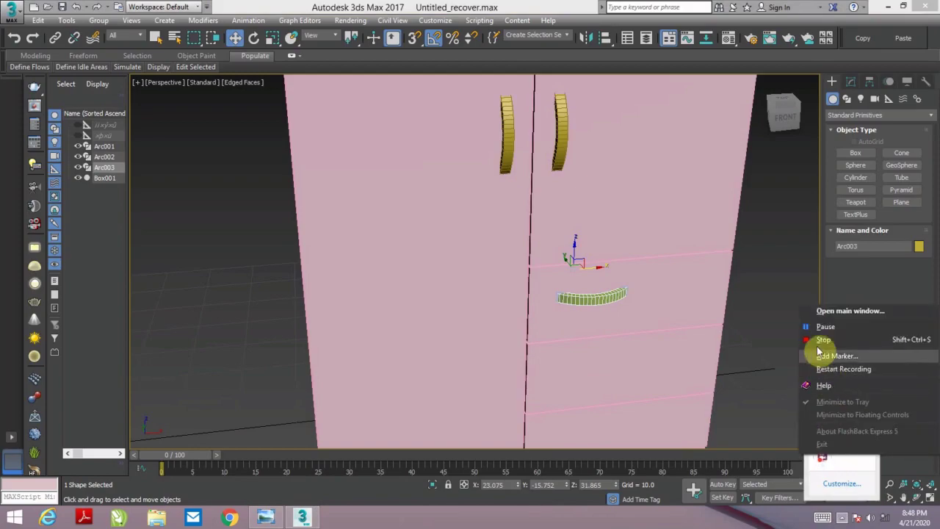
click(811, 327)
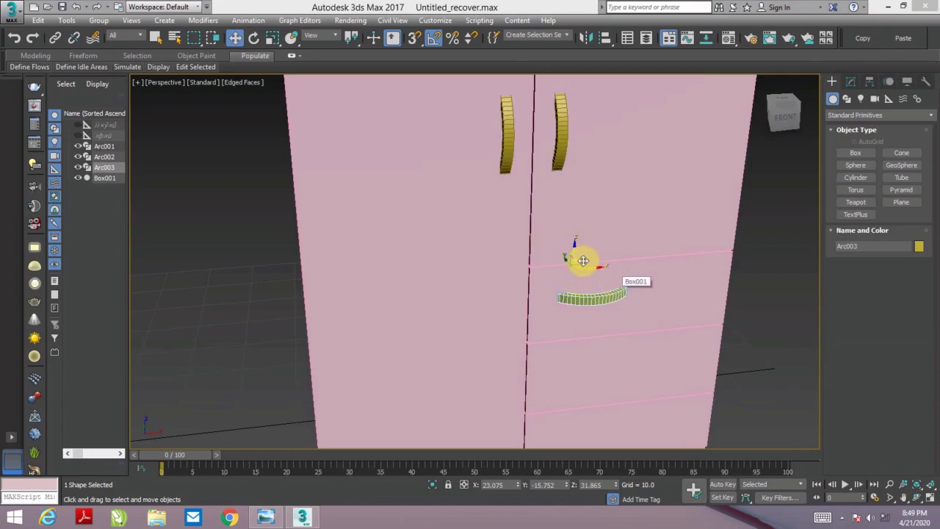
mouse_move(594, 274)
mouse_down()
mouse_move(621, 269)
mouse_move(612, 265)
mouse_up()
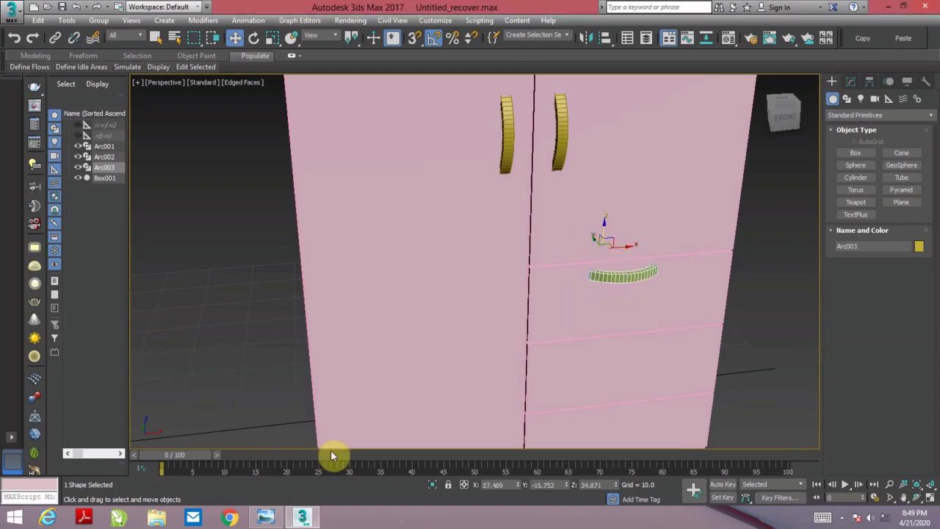
- Open reshma.JPG from the Desktop using Rendering > View Image File
click(350, 20)
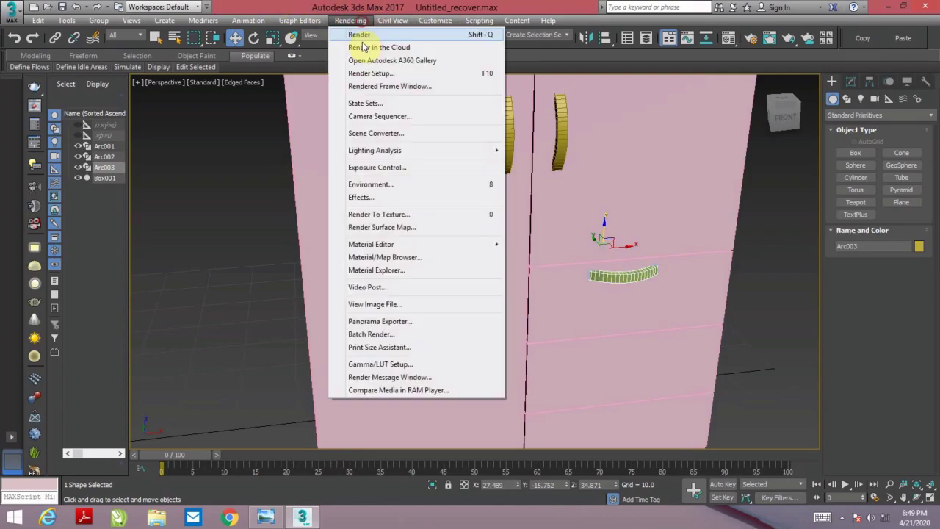
click(358, 287)
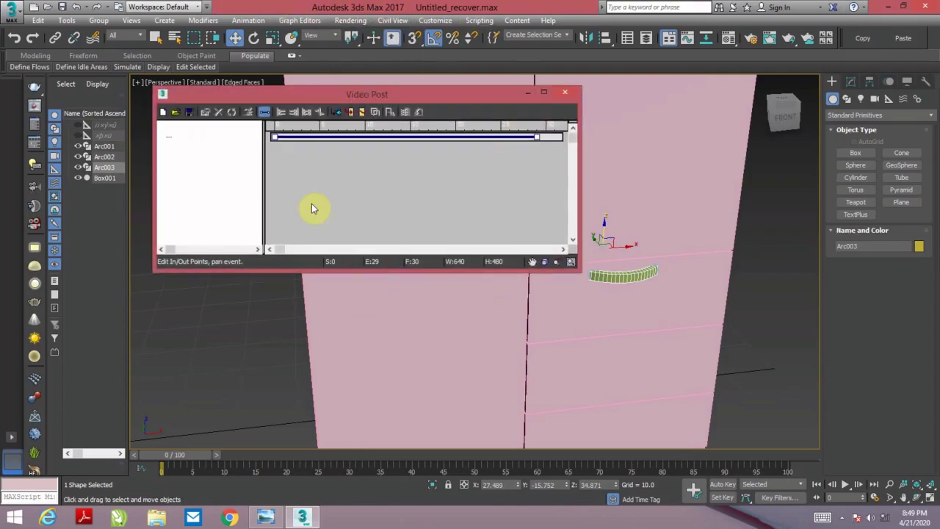
click(575, 93)
click(351, 20)
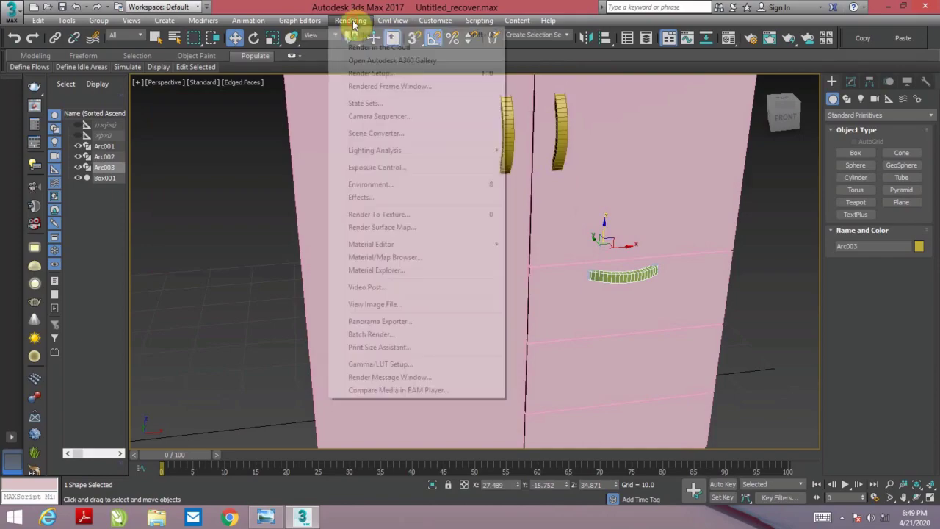
click(380, 305)
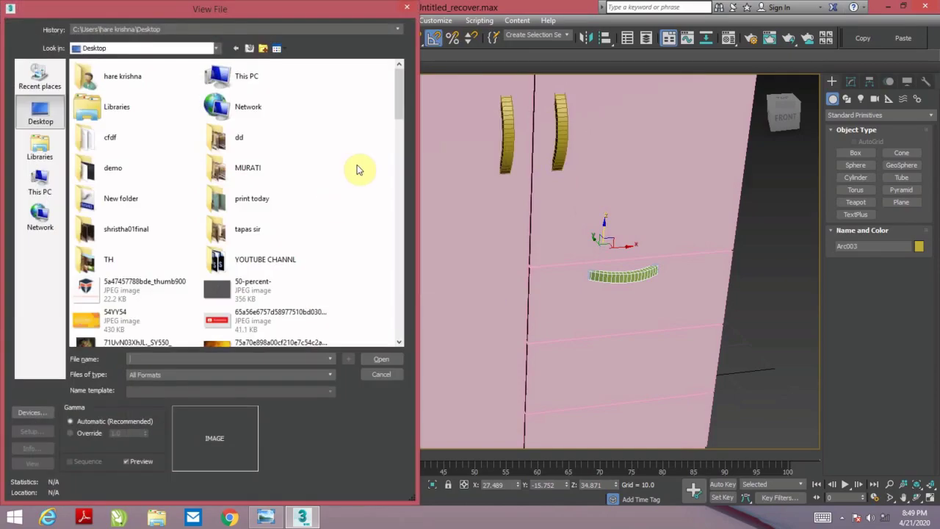
mouse_move(395, 110)
mouse_down()
mouse_move(405, 115)
mouse_move(421, 266)
mouse_up()
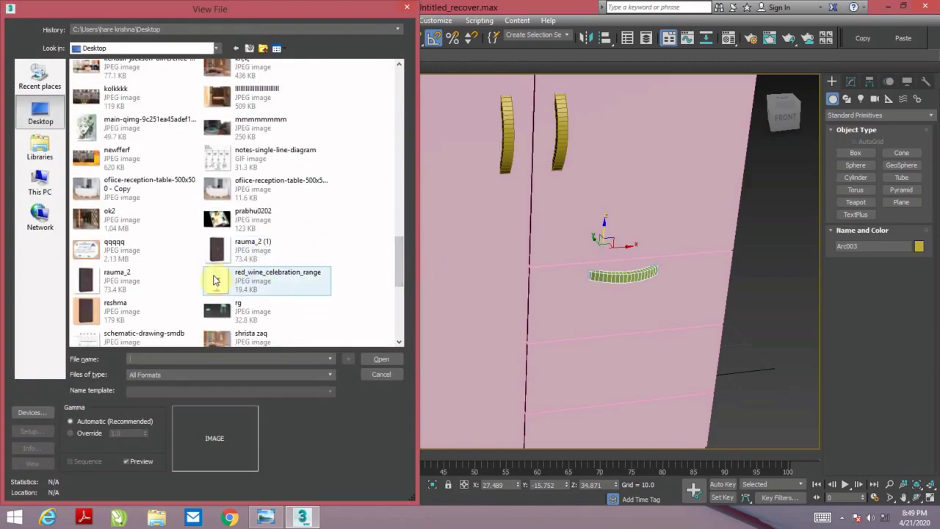
click(155, 307)
double_click(153, 307)
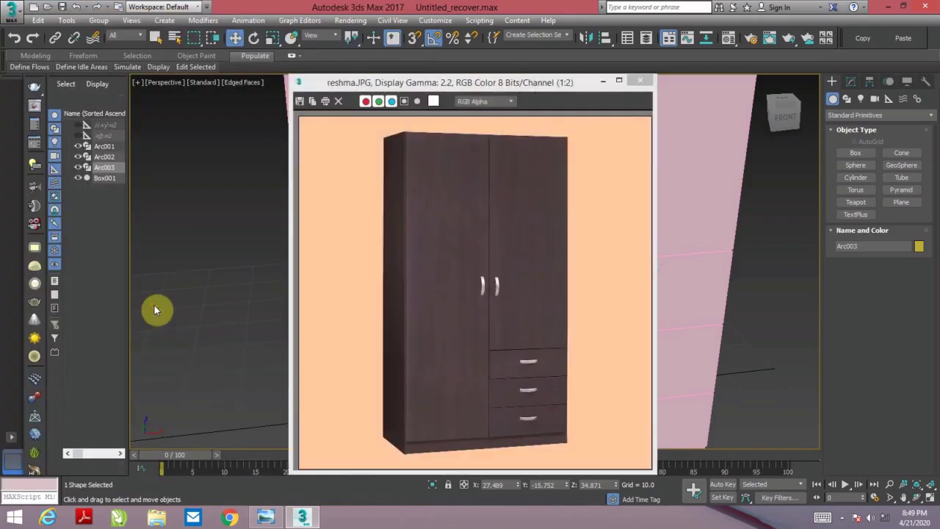
- Shift-drag the drawer handle down one drawer as a Copy, creating Arc004
drag(510, 83, 195, 41)
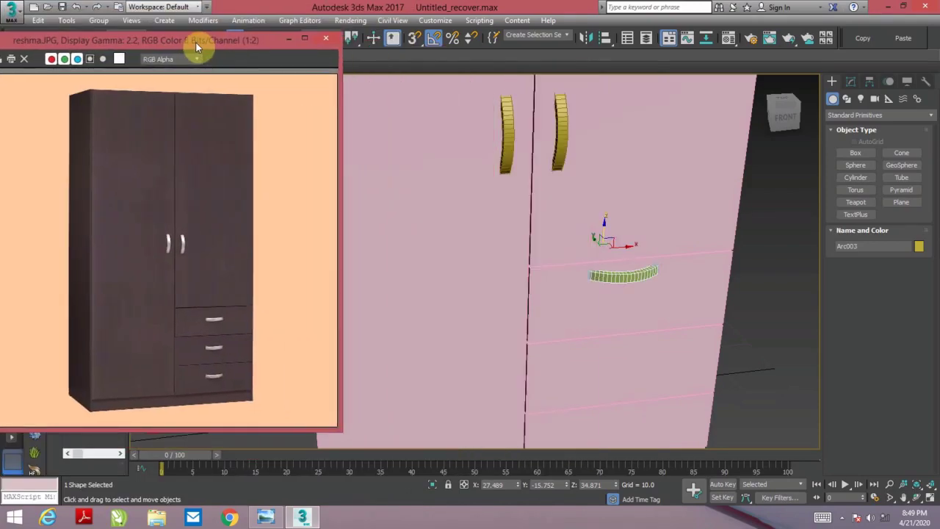
click(601, 297)
scroll(608, 280, down, 3)
scroll(612, 261, up, 1)
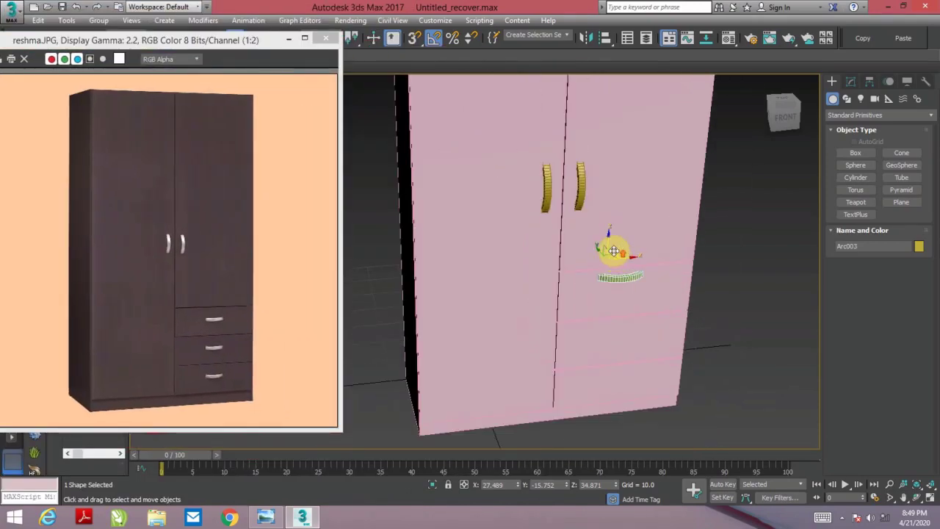
key(r)
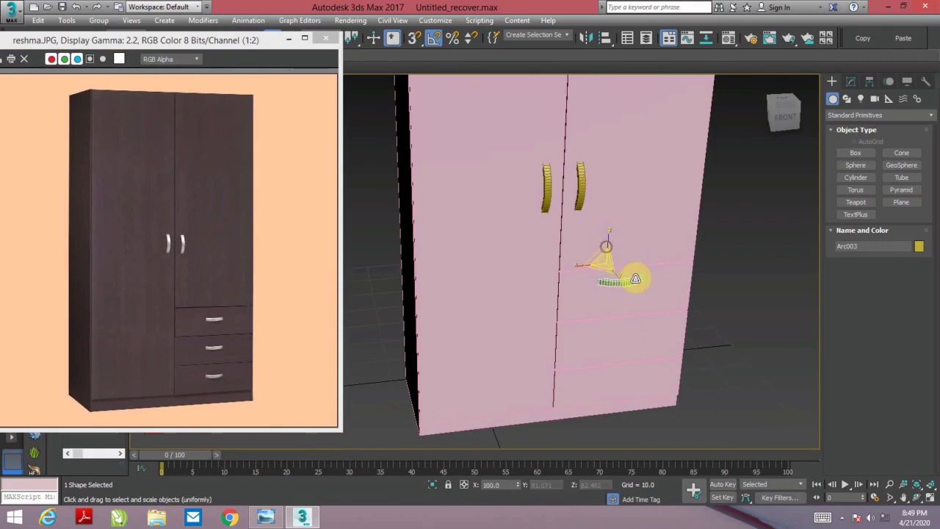
key(w)
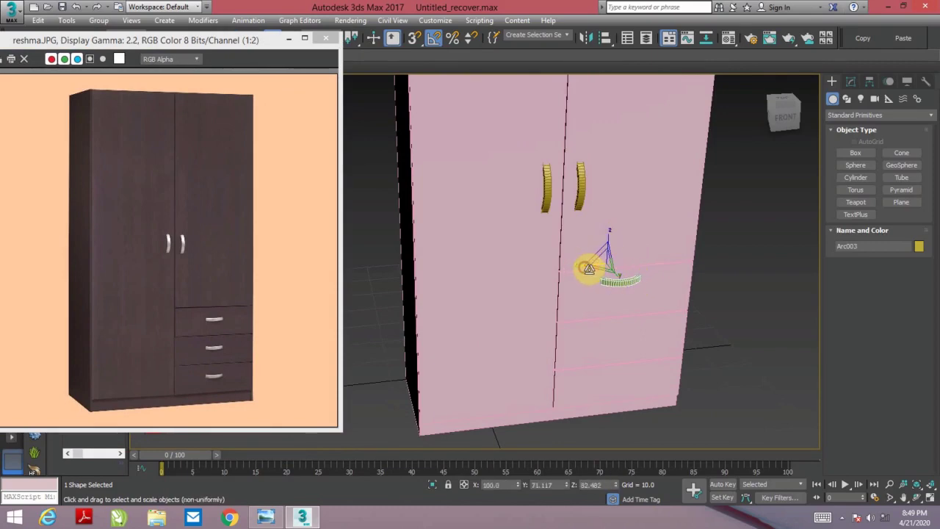
shift+drag(607, 244, 609, 298)
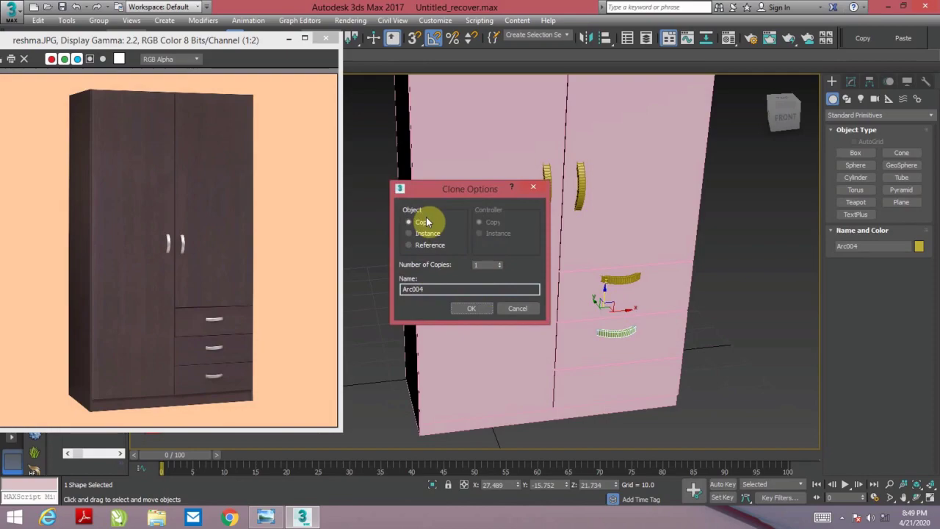
drag(434, 188, 430, 175)
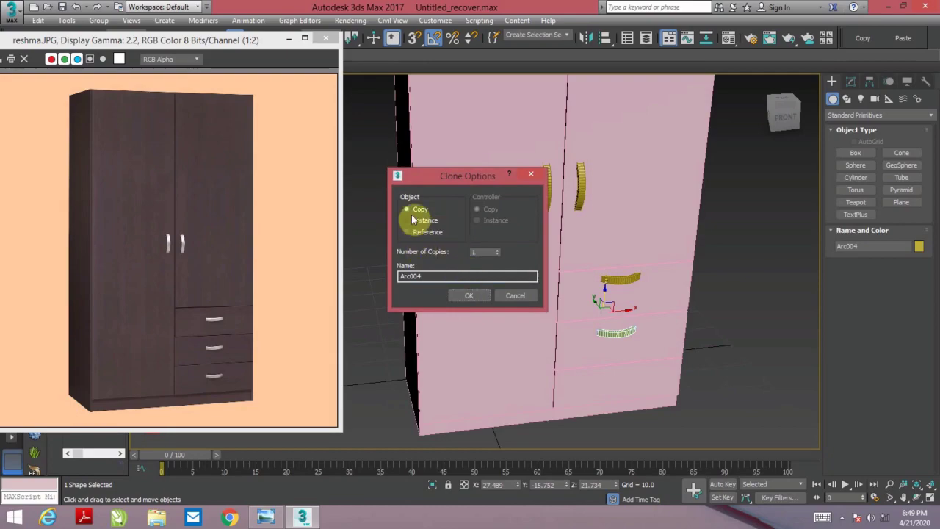
click(472, 295)
middle_drag(663, 328, 489, 321)
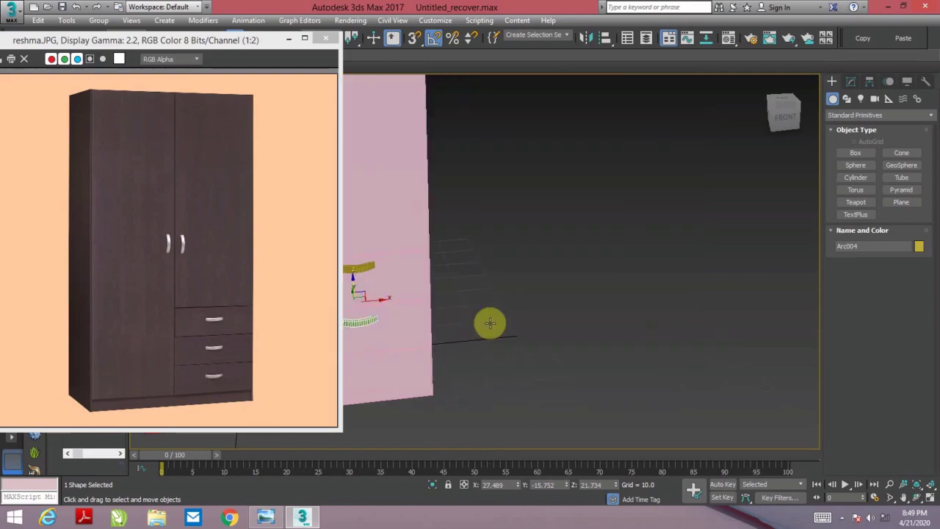
scroll(566, 287, down, 3)
- Draw a small cube, Box002, on the floor beside the wardrobe
click(853, 155)
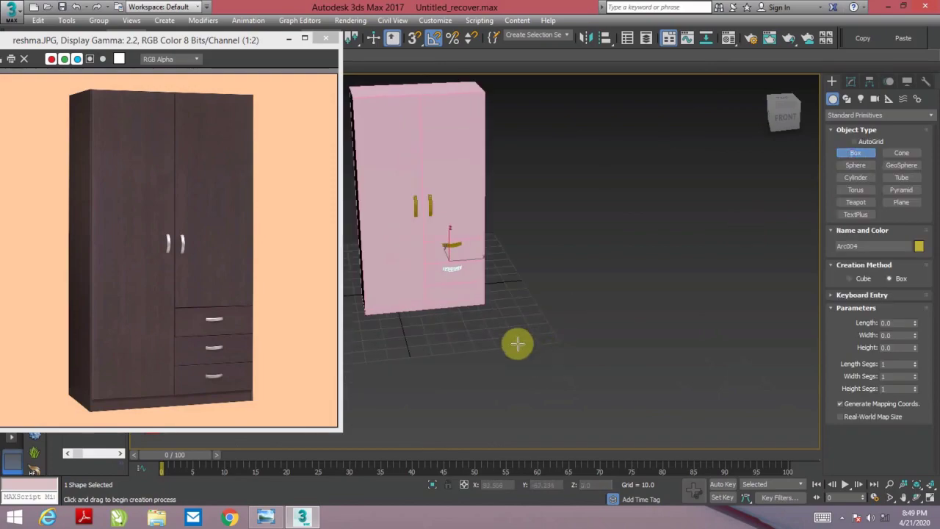
mouse_move(518, 330)
mouse_down()
mouse_move(554, 359)
mouse_move(588, 352)
mouse_up()
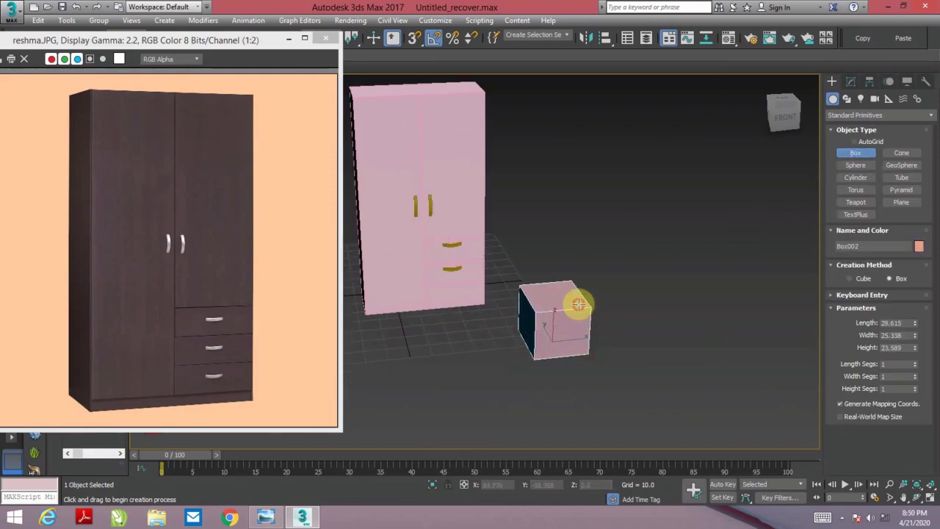
click(572, 294)
drag(248, 44, 241, 102)
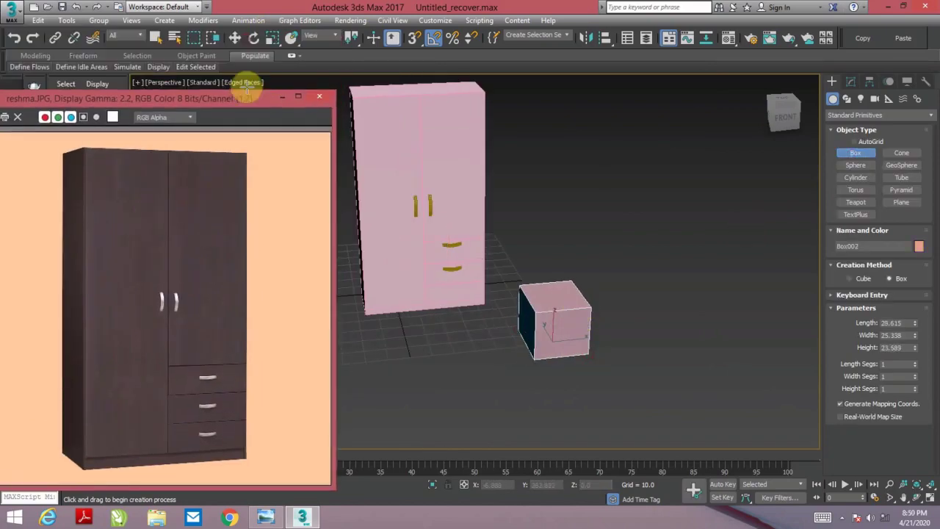
- Shift-move a Copy of the cube to the right
click(235, 38)
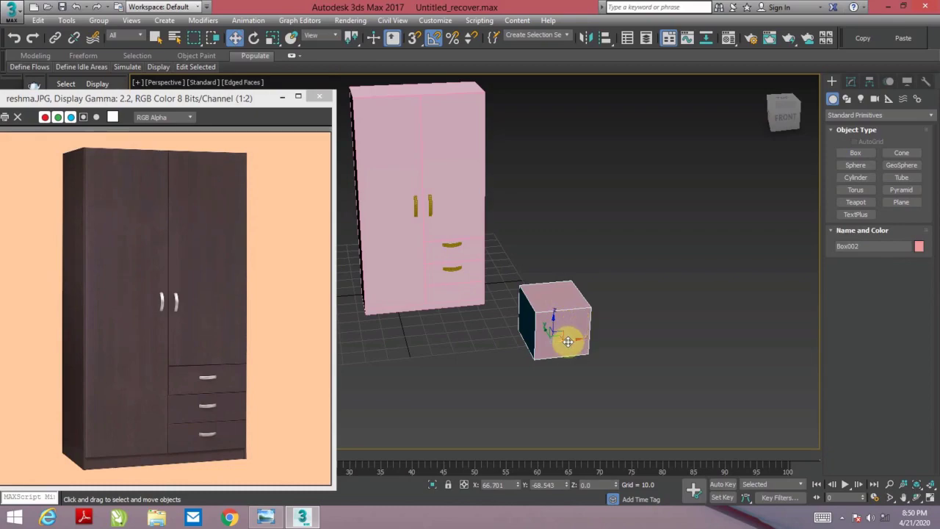
shift+drag(567, 341, 635, 334)
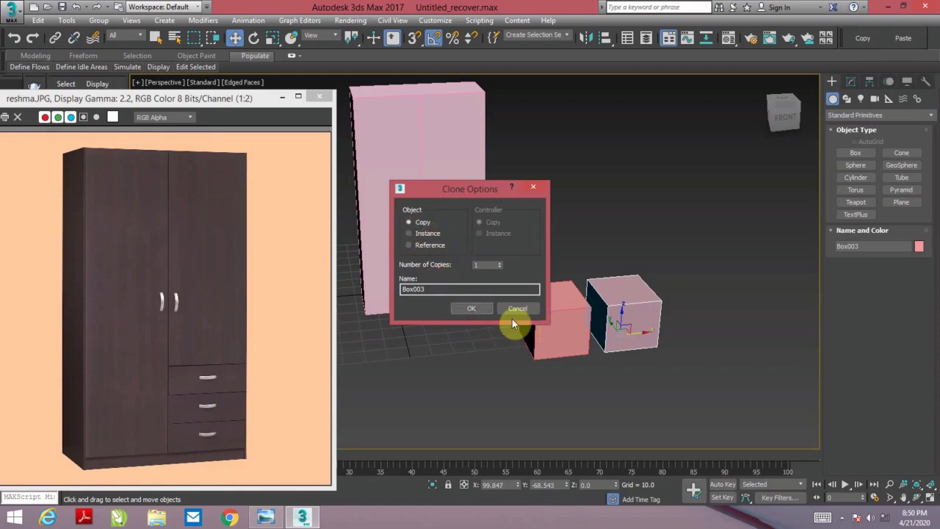
click(473, 310)
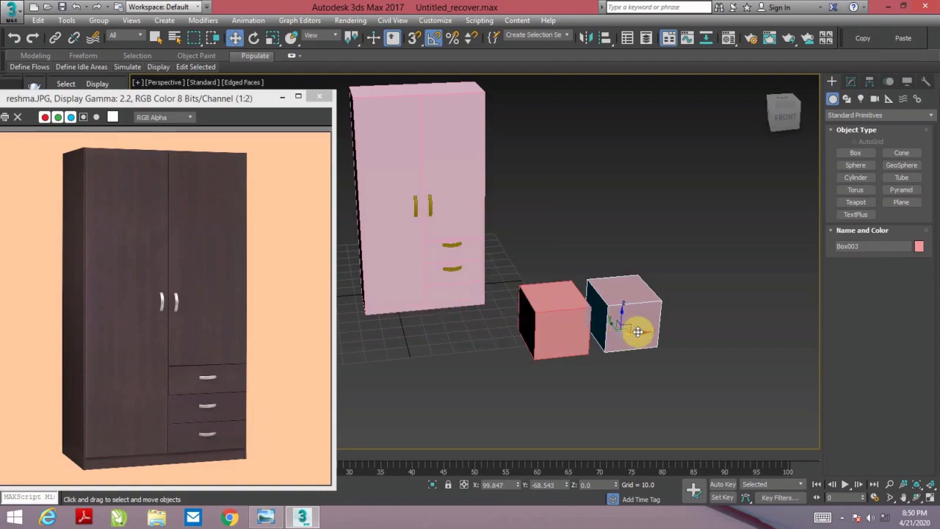
shift+drag(641, 332, 640, 327)
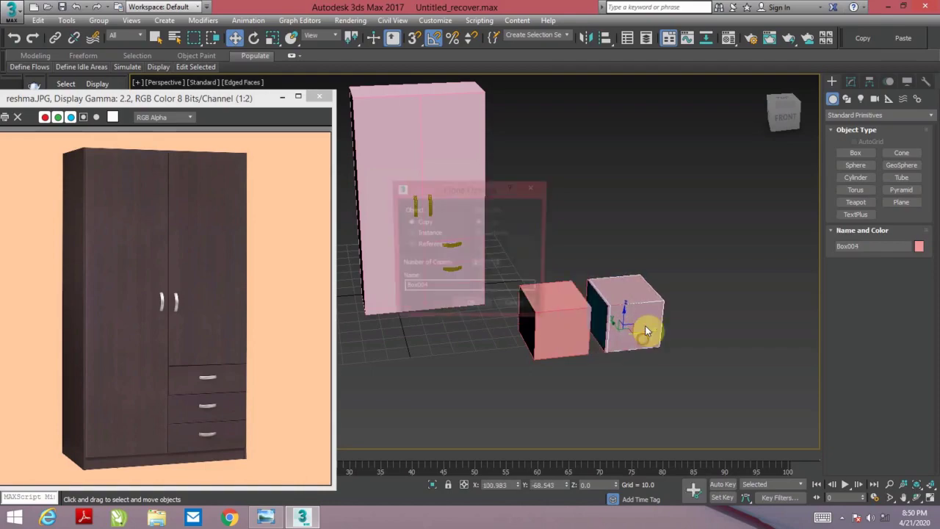
key(Return)
click(556, 326)
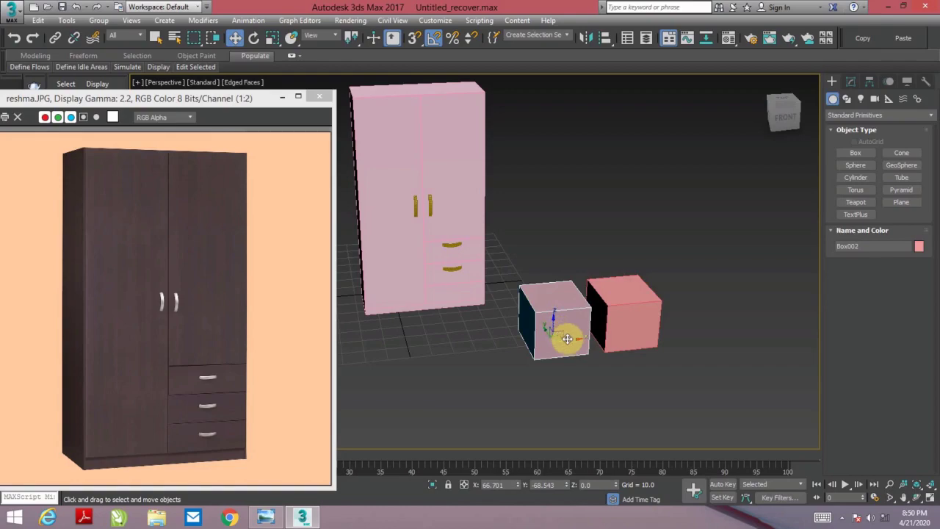
- Shift-drag an Instance copy toward the wardrobe front, then select the middle box
drag(563, 336, 469, 350)
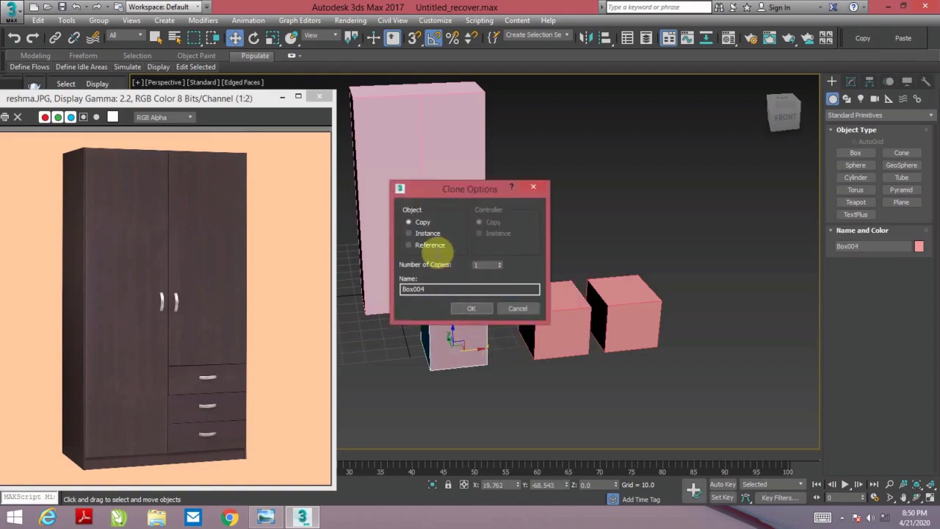
click(409, 233)
click(474, 308)
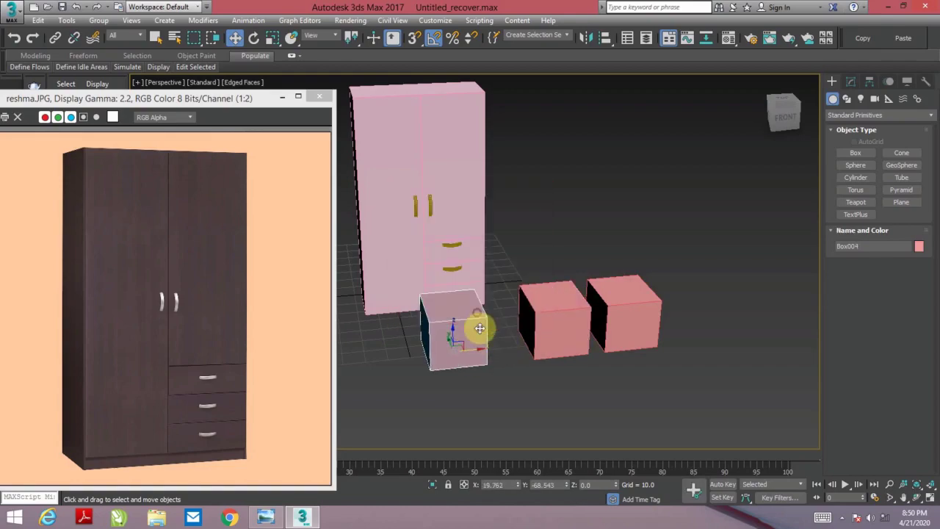
click(558, 315)
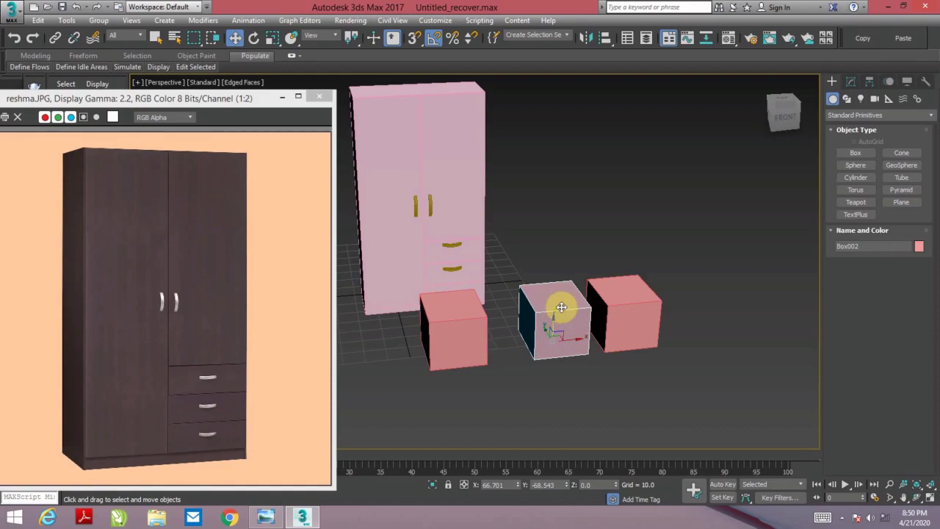
- Resize the middle box (Box002) to length 42.922 and width 20.271
click(851, 81)
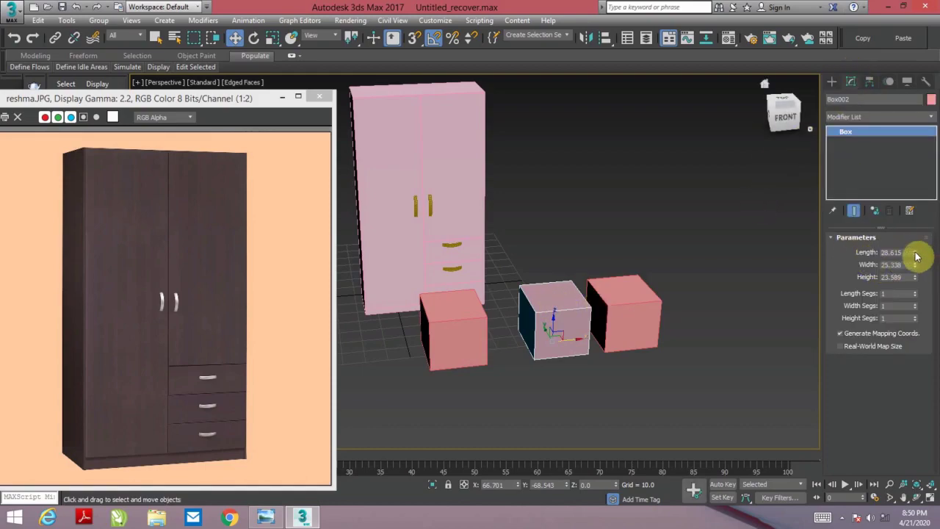
mouse_move(915, 256)
mouse_down()
mouse_move(915, 267)
mouse_move(904, 222)
mouse_up()
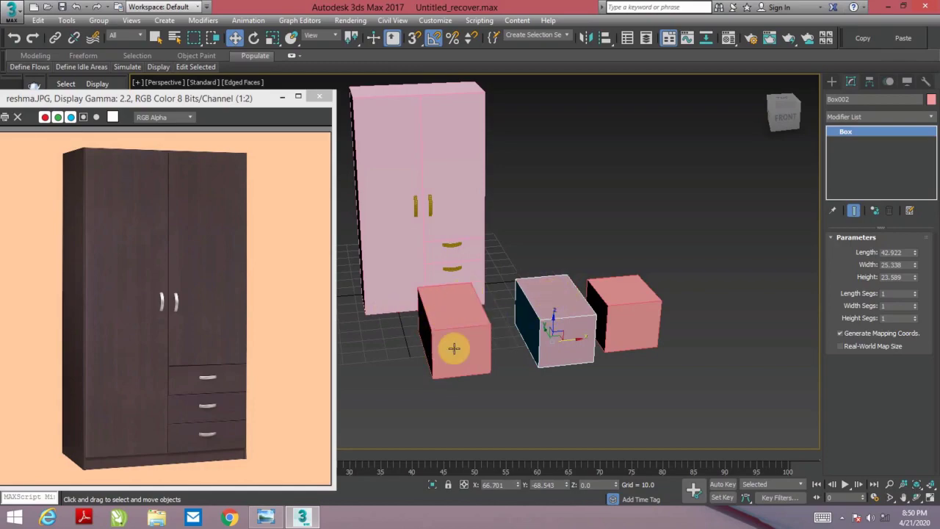
mouse_move(914, 265)
mouse_down()
mouse_move(911, 254)
mouse_move(932, 309)
mouse_up()
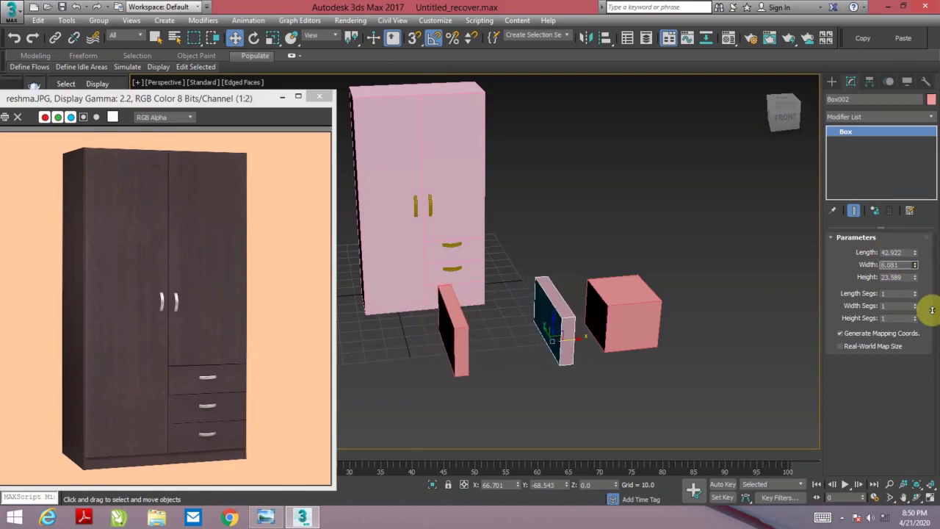
drag(932, 309, 931, 275)
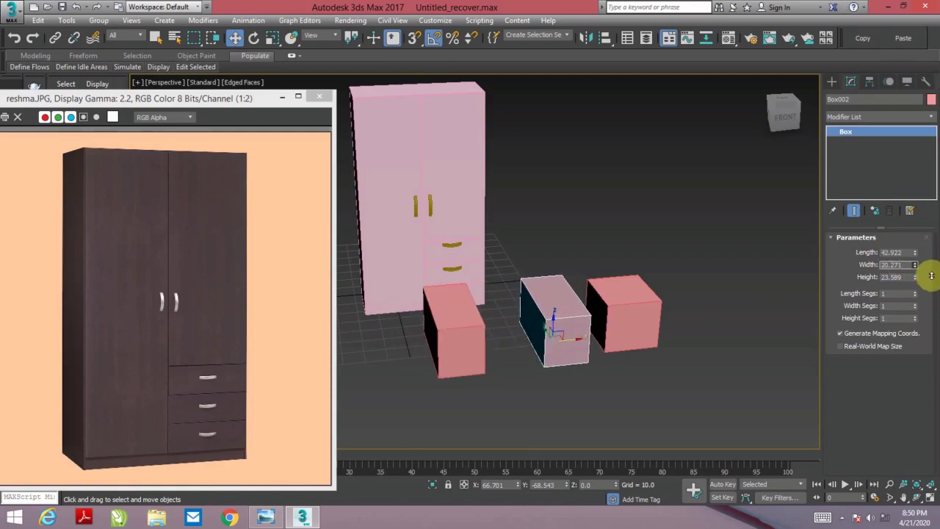
- Move the right box and then the middle box further right to spread the boxes apart
click(626, 315)
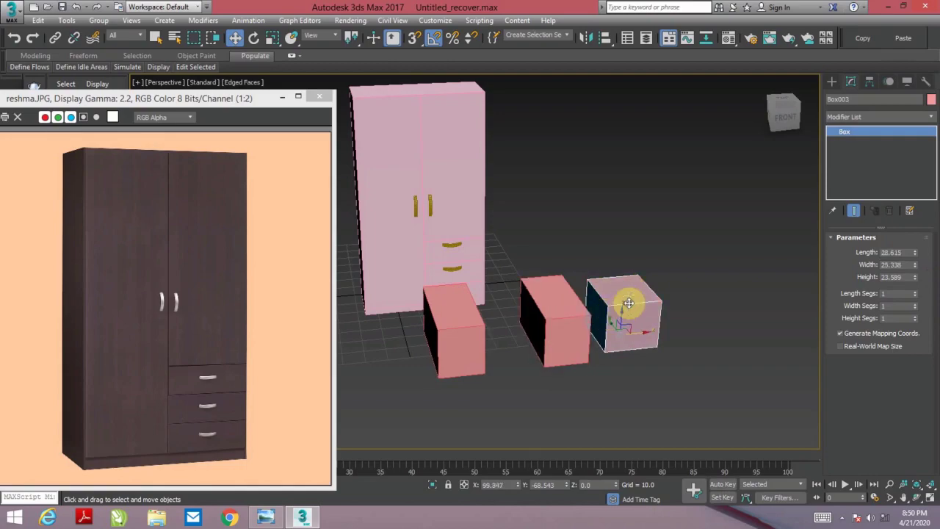
mouse_move(640, 330)
mouse_down()
mouse_move(661, 332)
mouse_move(634, 310)
mouse_up()
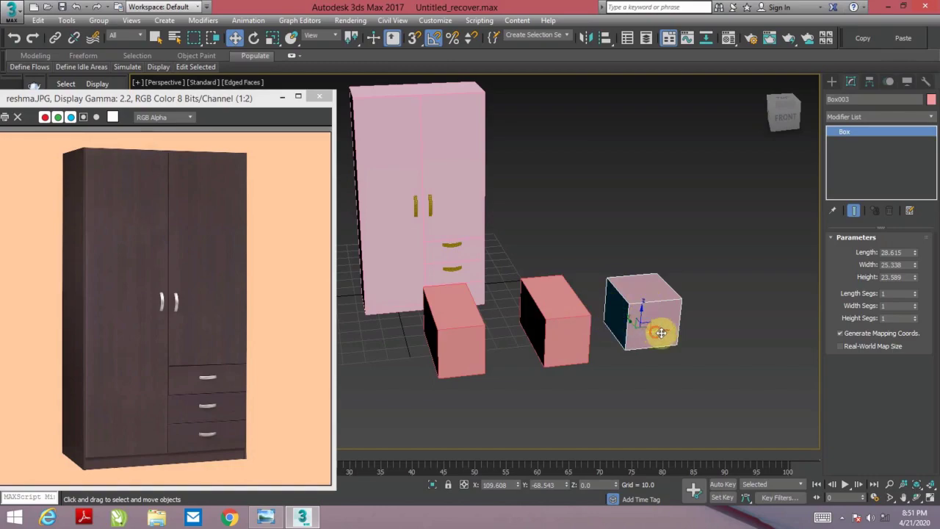
drag(658, 330, 702, 326)
click(583, 324)
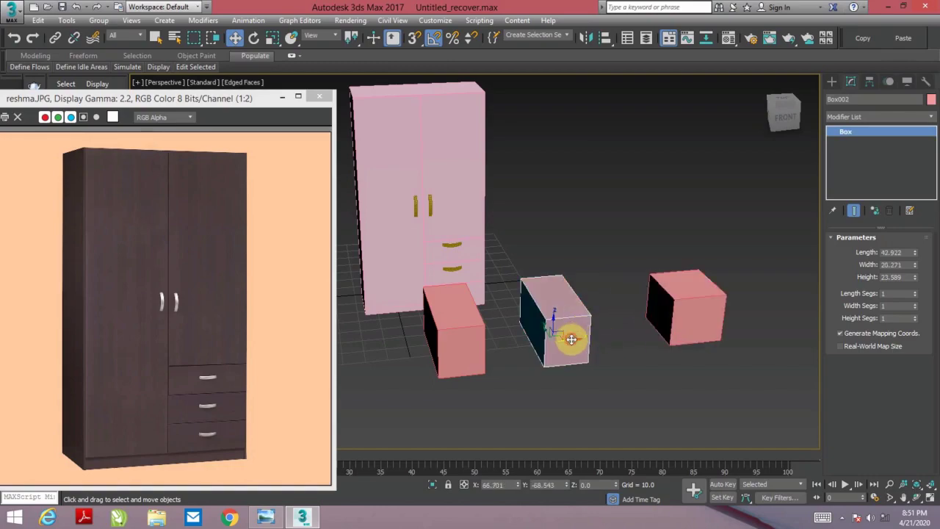
drag(571, 338, 600, 345)
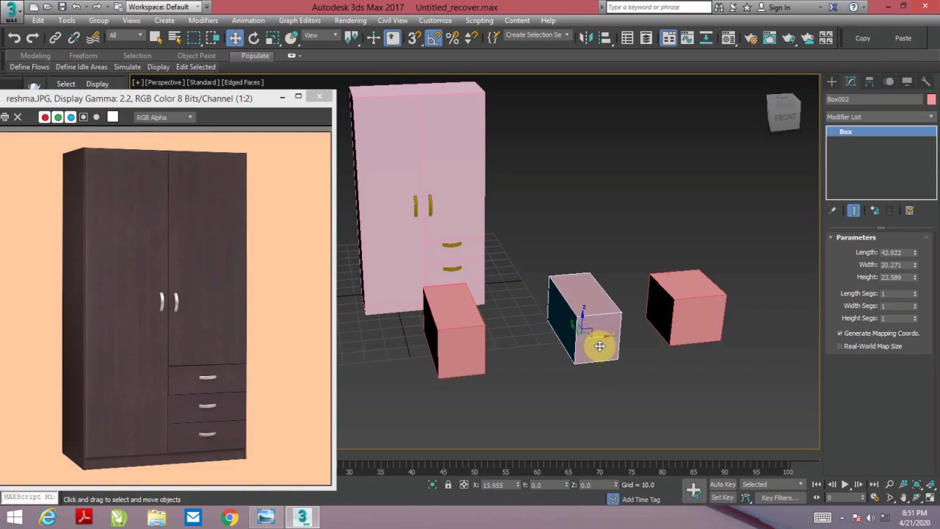
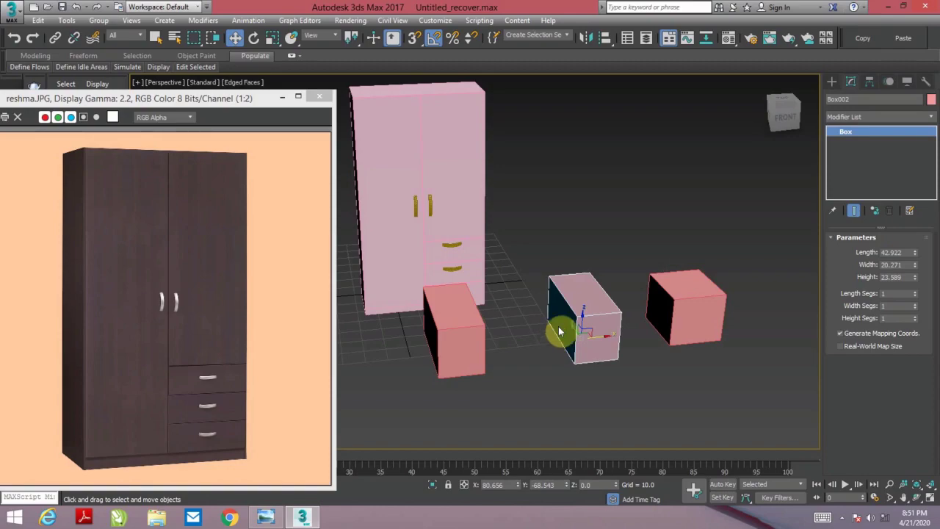
- Drag the leftmost box rightward until it lines up beside the other two boxes
click(453, 340)
drag(472, 350, 519, 360)
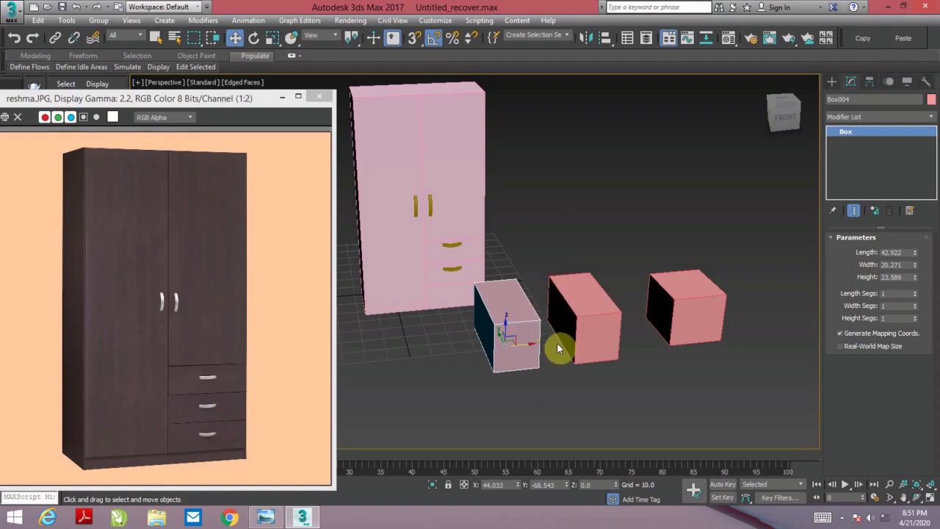
click(832, 81)
- Draw a thin flat box slab in front of the wardrobe
click(856, 152)
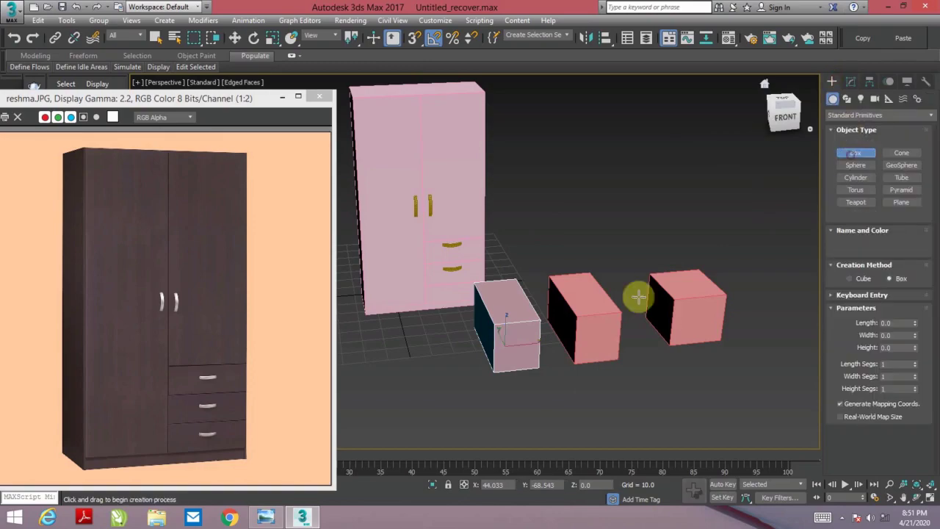
mouse_move(637, 299)
middle_down()
mouse_move(636, 281)
mouse_move(552, 326)
middle_up()
drag(464, 344, 742, 400)
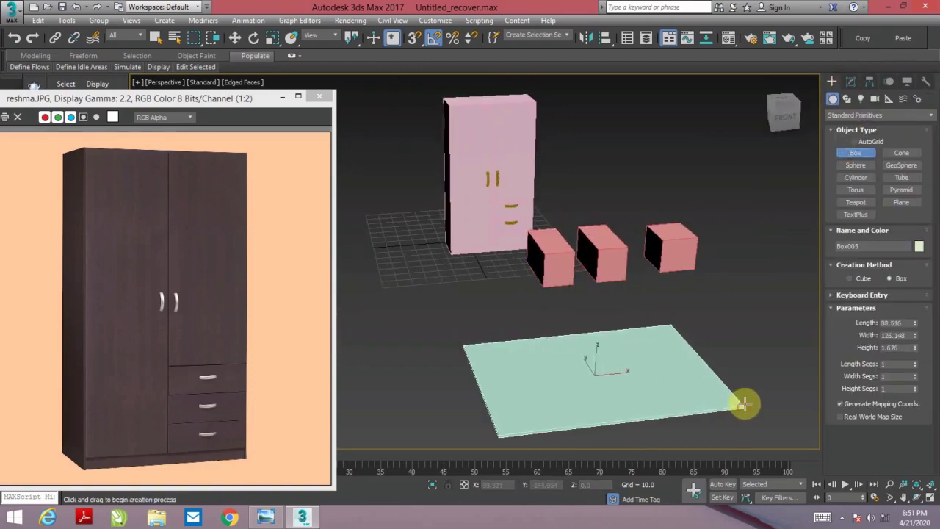
- Create a small cylinder on the slab and colour it blue
click(856, 177)
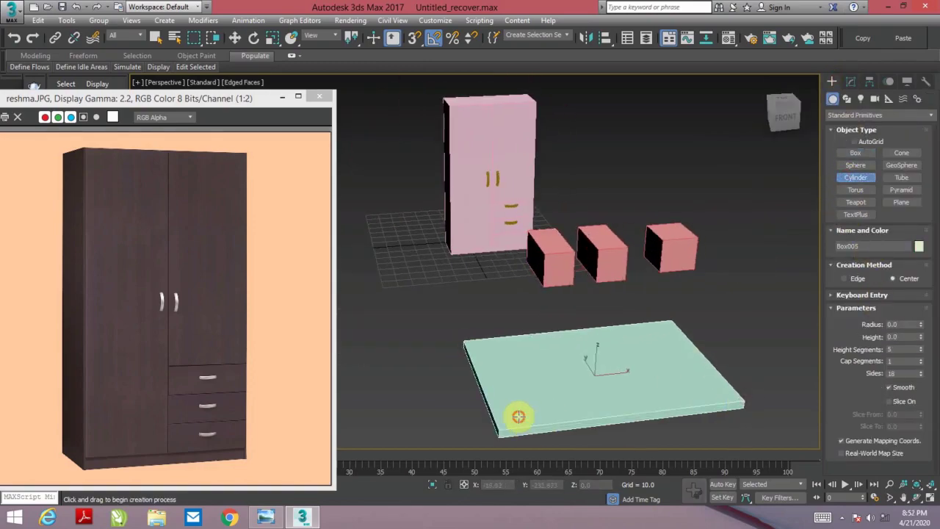
drag(518, 411, 533, 420)
click(524, 399)
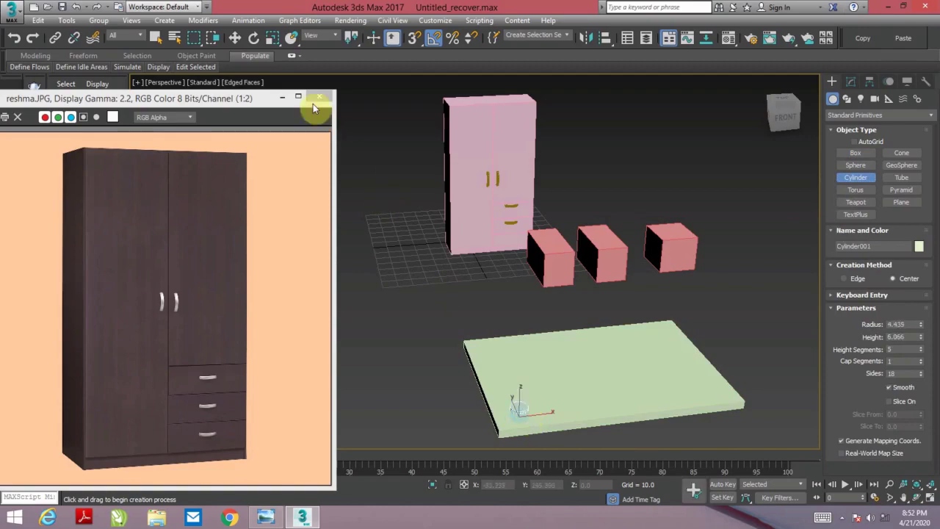
click(235, 38)
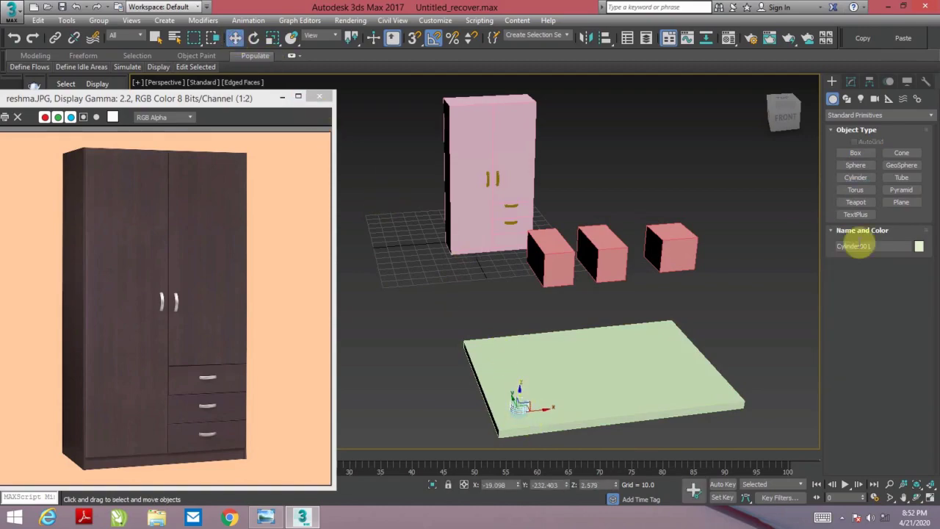
click(919, 246)
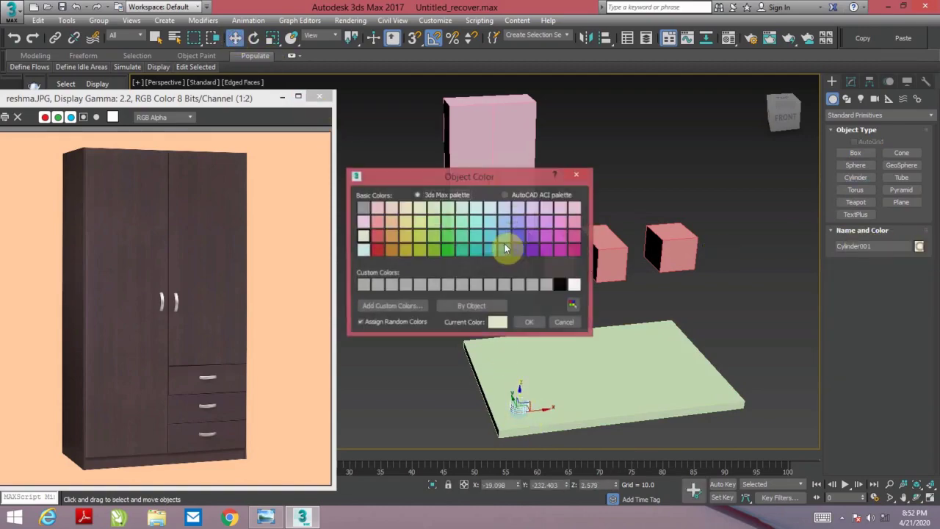
click(529, 322)
- Clone the cylinder as 4 instances in a row along the slab
shift+drag(535, 409, 580, 403)
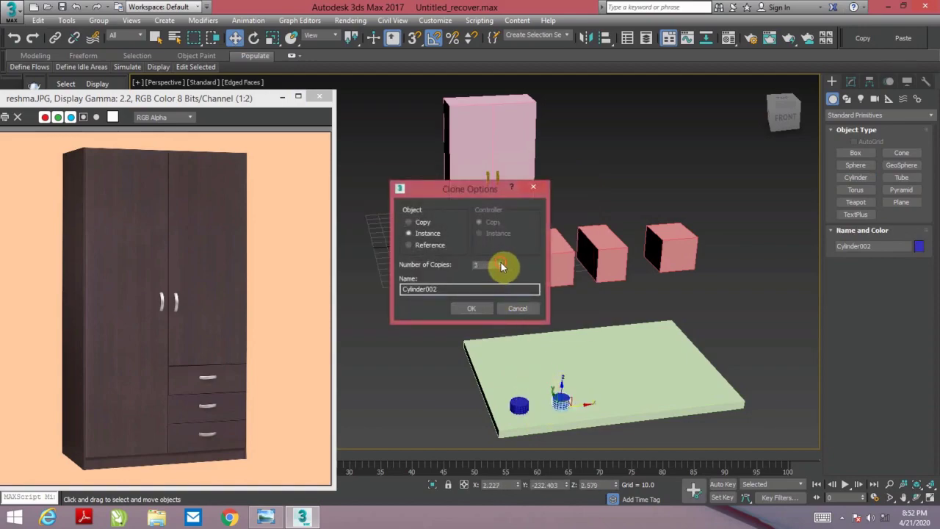
click(474, 308)
middle_drag(703, 384, 689, 369)
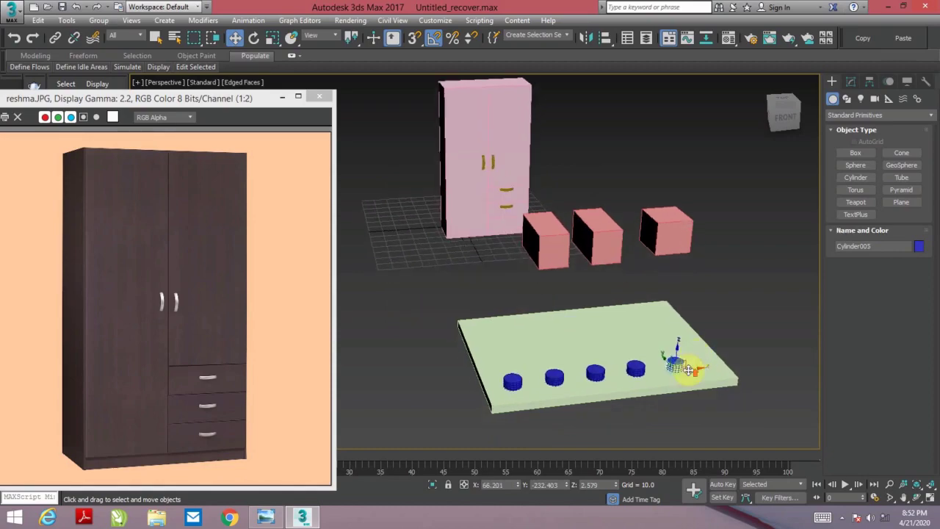
scroll(688, 369, up, 3)
click(630, 373)
click(430, 360)
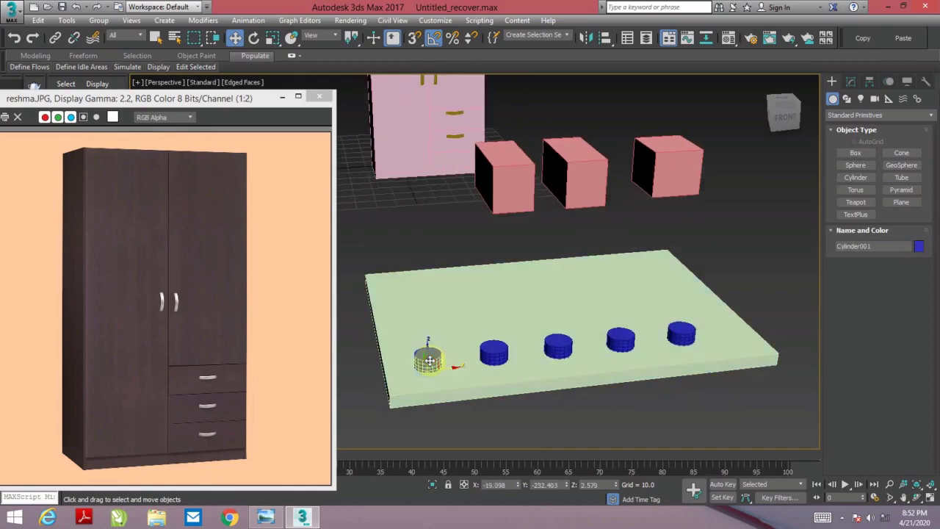
key(ctrl+z)
key(ctrl+z)
- Dismiss the Application Error and crash report so 3ds Max closes and recovers the scene
click(496, 361)
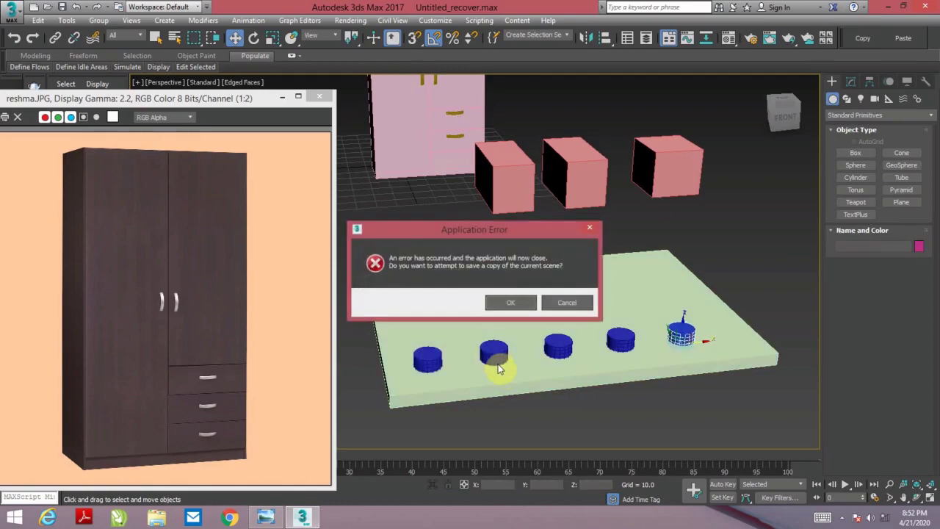
click(589, 228)
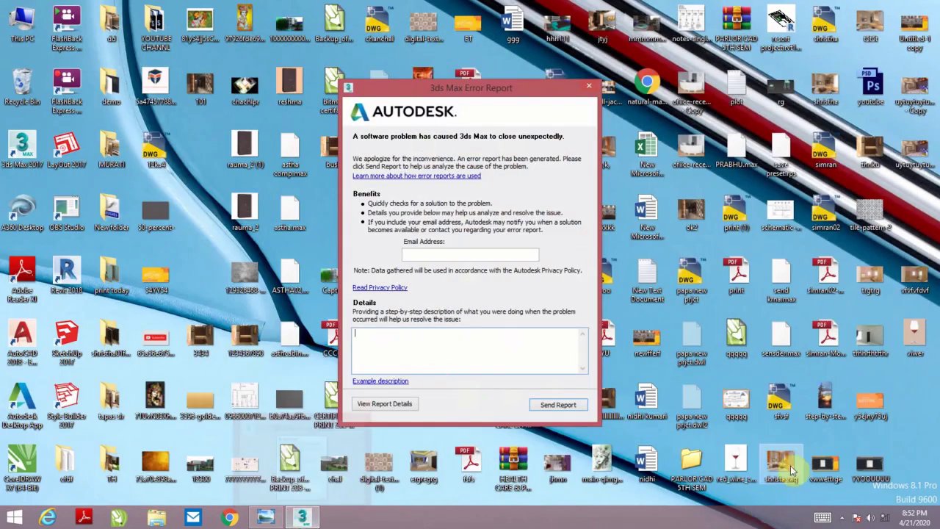
click(842, 517)
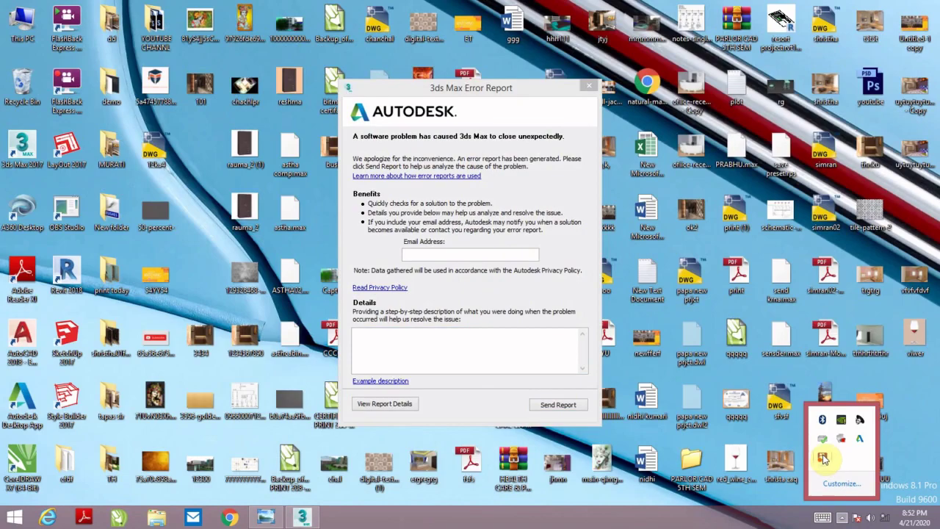
right_click(826, 456)
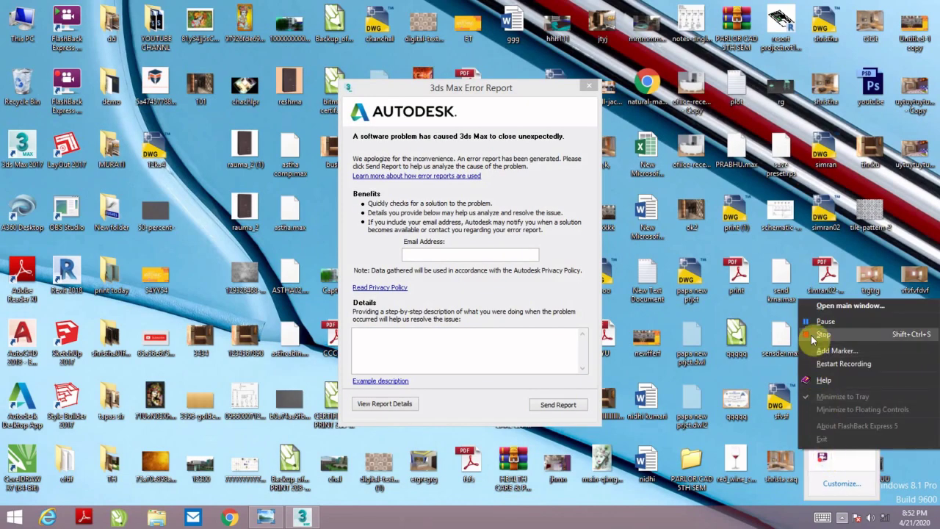
- Shift-drag the cylinder sideways to make 4 instanced copies along the green slab
click(811, 335)
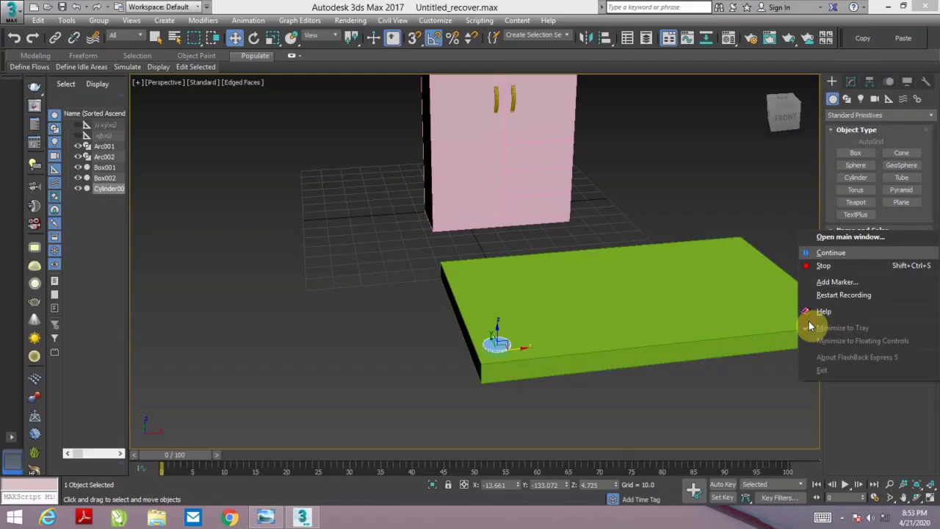
click(809, 320)
middle_drag(525, 352, 518, 359)
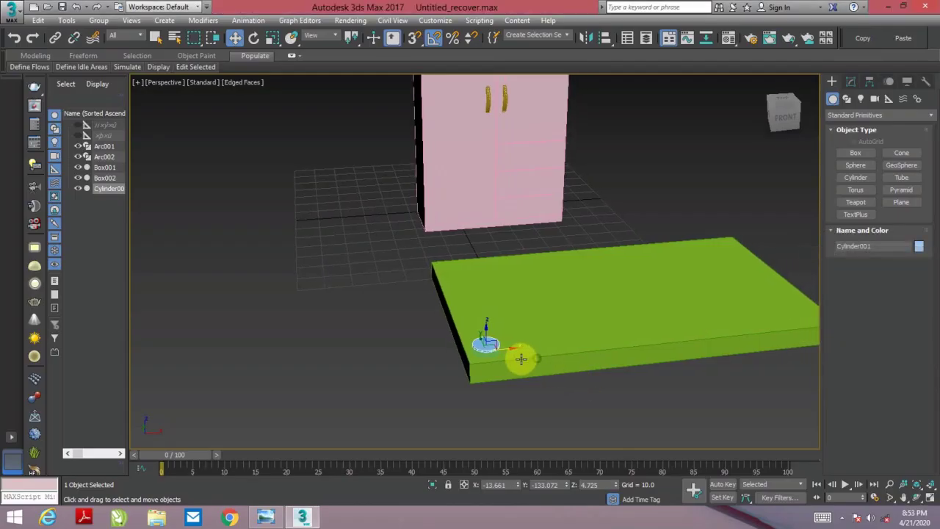
shift+drag(509, 350, 558, 342)
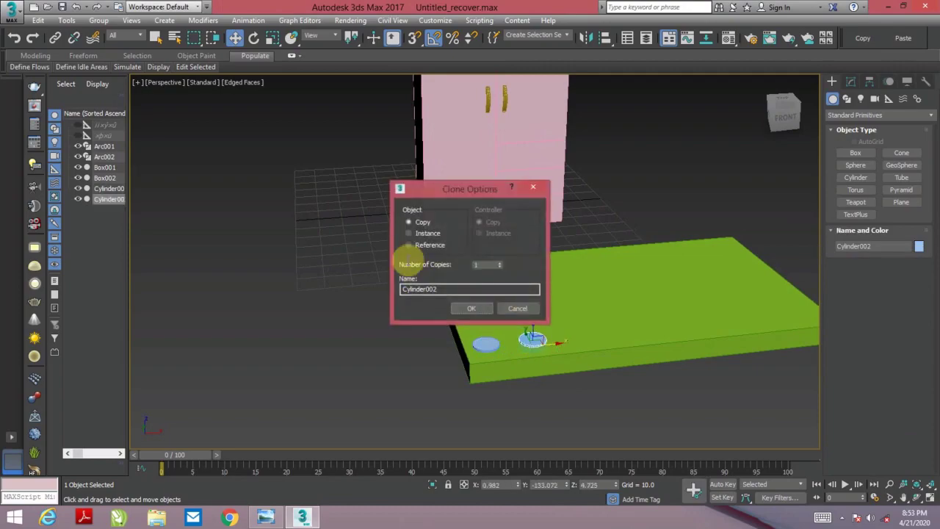
click(409, 233)
click(499, 262)
click(498, 262)
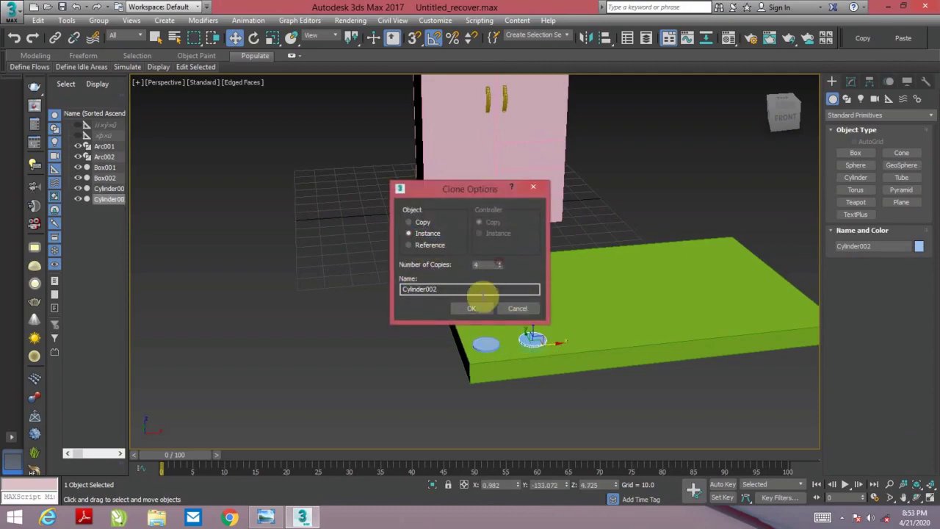
click(471, 308)
middle_drag(594, 357, 568, 350)
scroll(515, 345, up, 4)
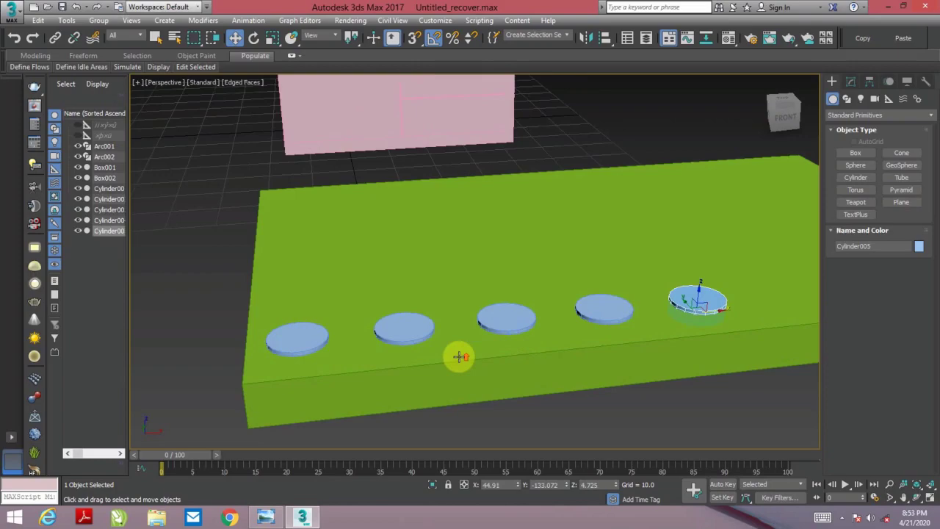
scroll(374, 336, down, 2)
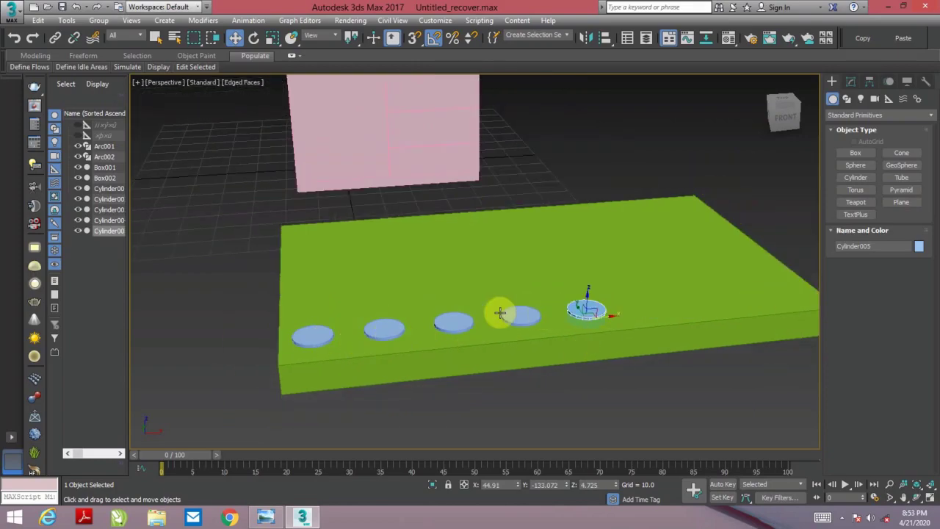
click(312, 337)
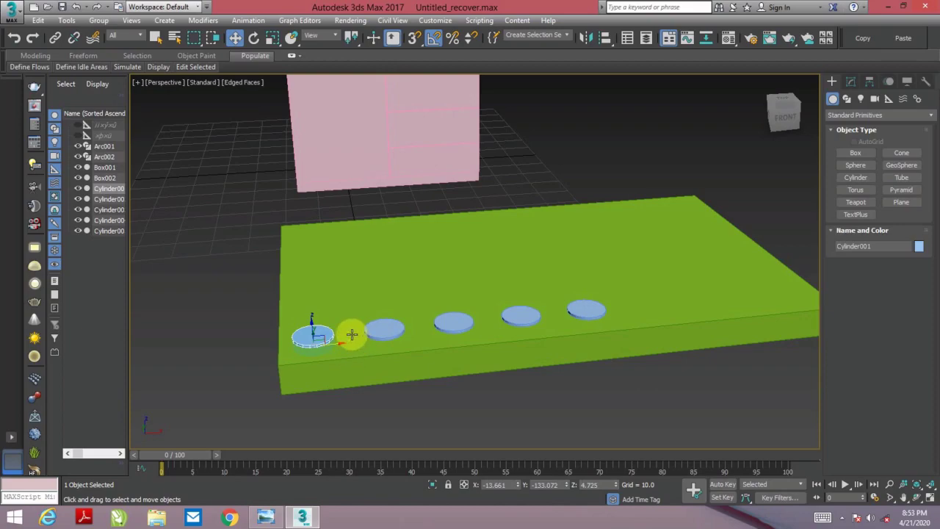
- Make the first cylinder unique and reduce its radius slightly
click(382, 329)
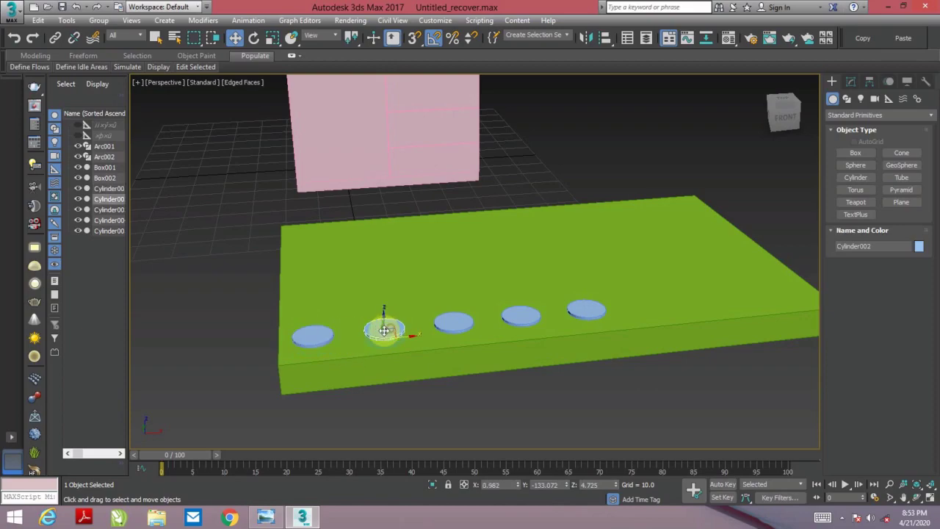
click(331, 335)
click(328, 335)
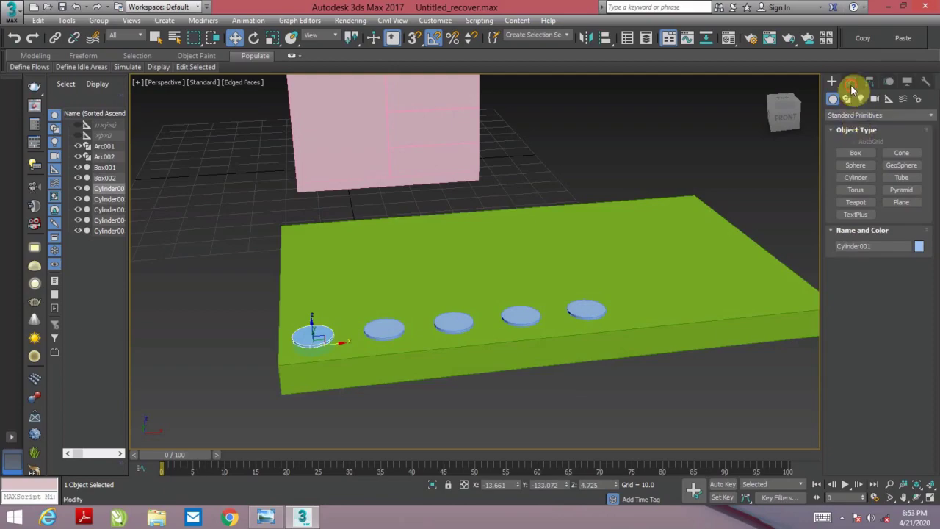
click(852, 81)
click(897, 303)
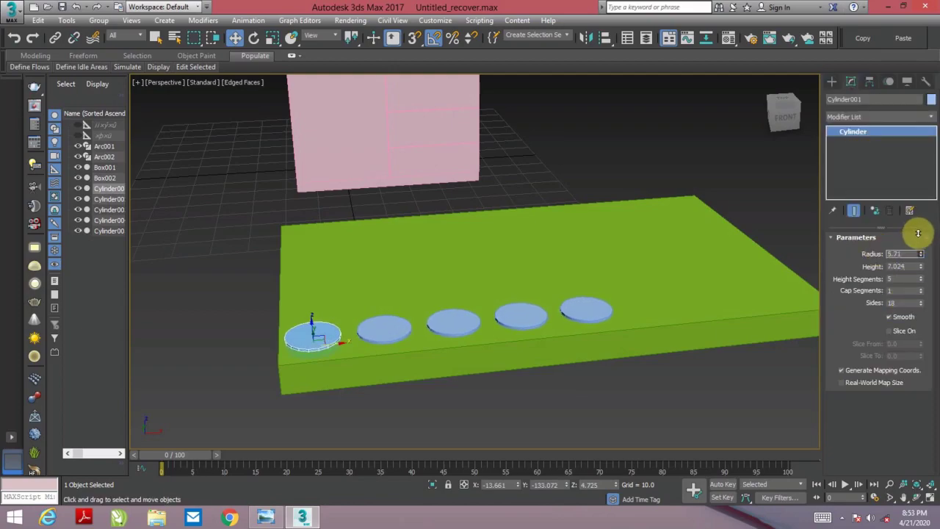
mouse_move(920, 253)
mouse_down()
mouse_move(918, 268)
mouse_move(906, 185)
mouse_up()
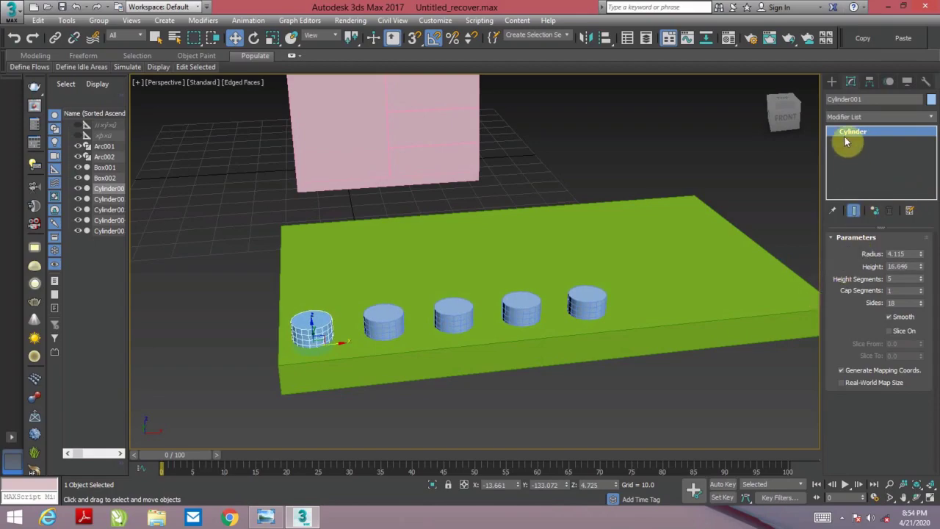
click(877, 211)
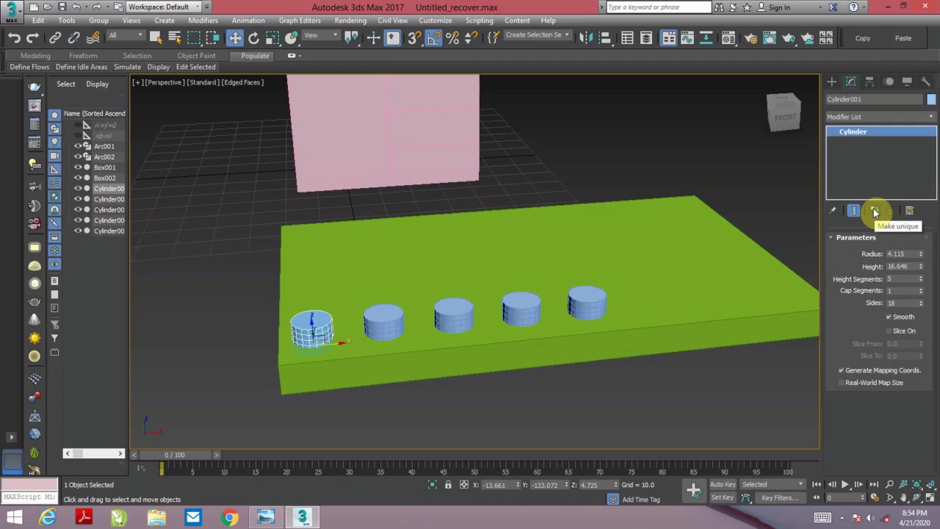
click(920, 270)
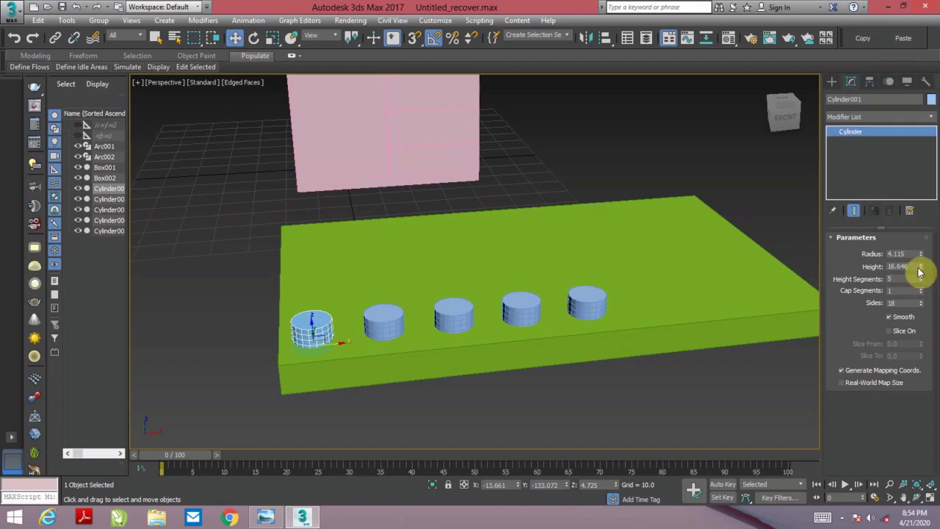
drag(927, 257, 917, 243)
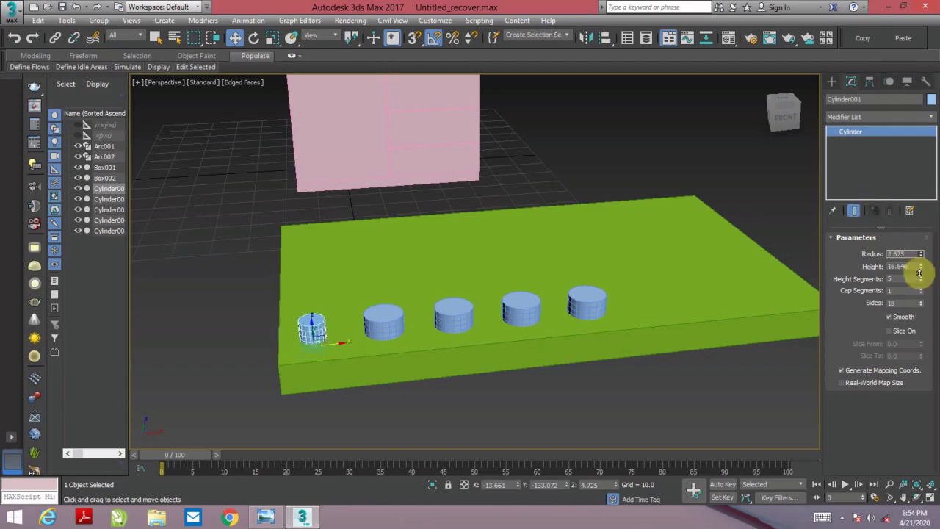
- Set the second cylinder's radius to about 3.95 and the third's to 4.306
click(386, 321)
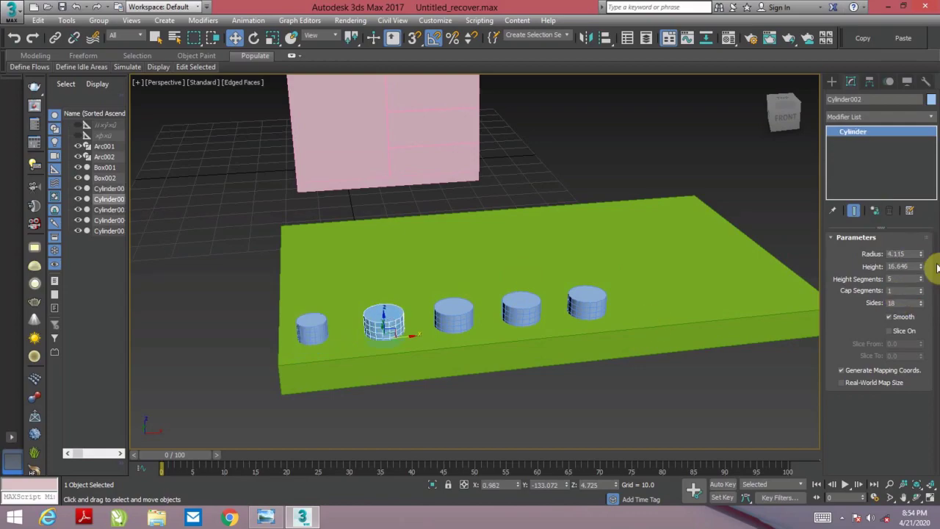
drag(923, 259, 918, 255)
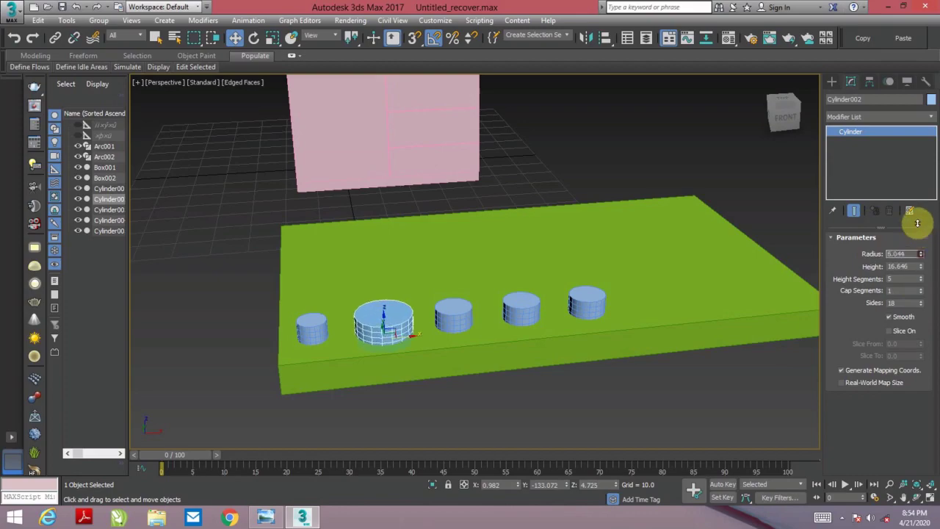
click(456, 313)
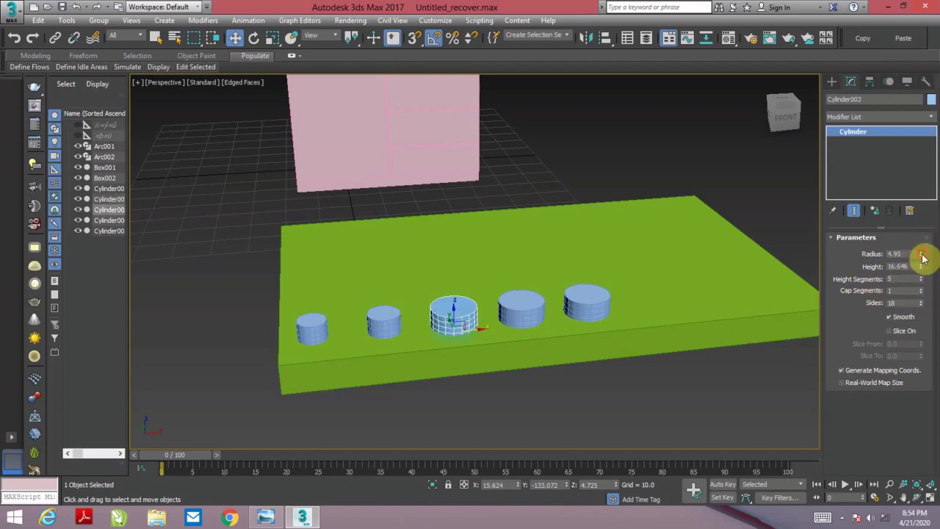
drag(920, 253, 920, 248)
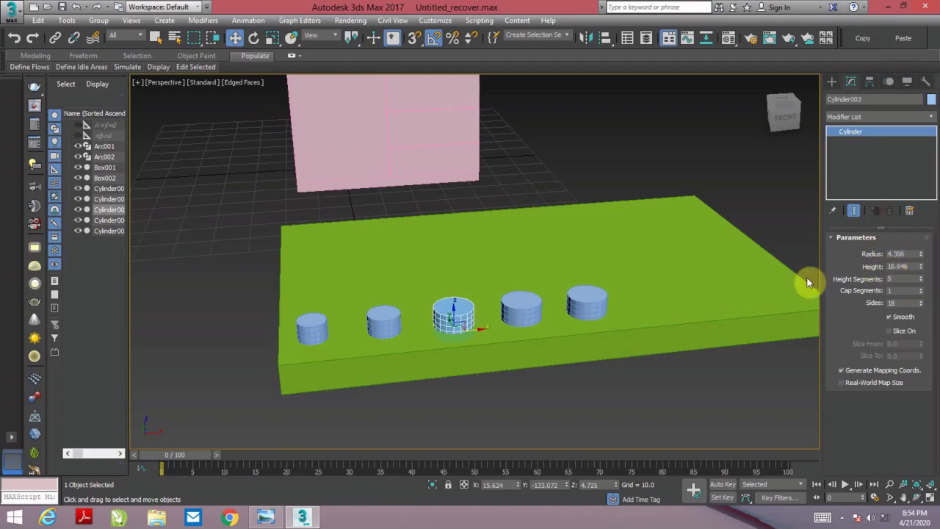
click(541, 408)
- Orbit to look down on the slab and window-select it with all five cylinders
scroll(482, 330, up, 3)
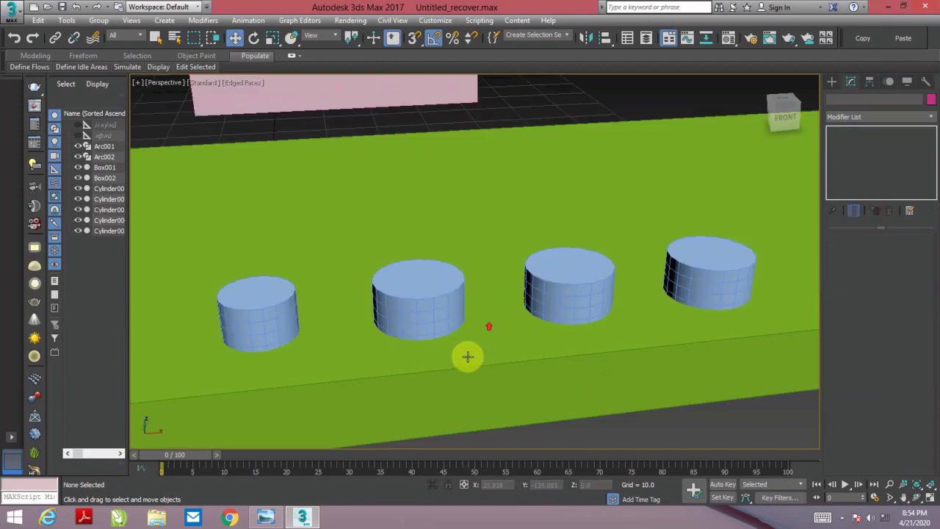
scroll(446, 338, down, 1)
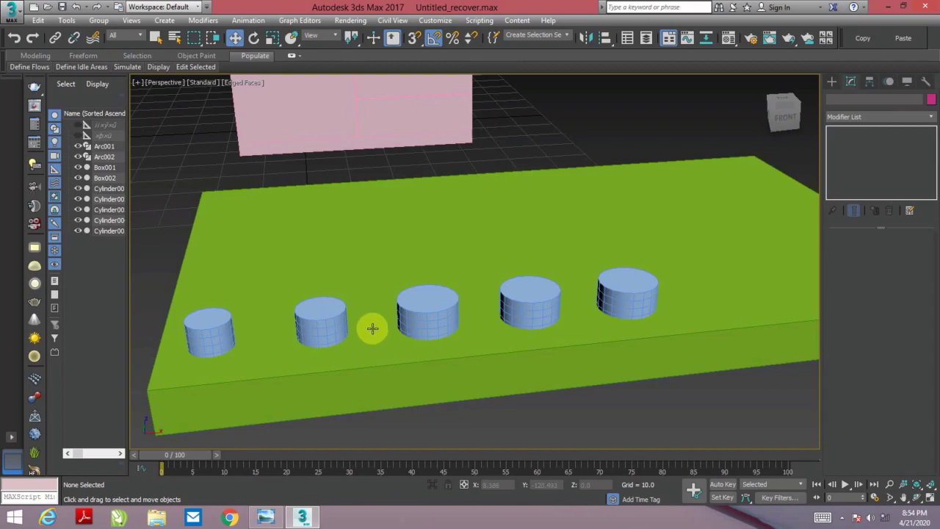
scroll(348, 336, down, 3)
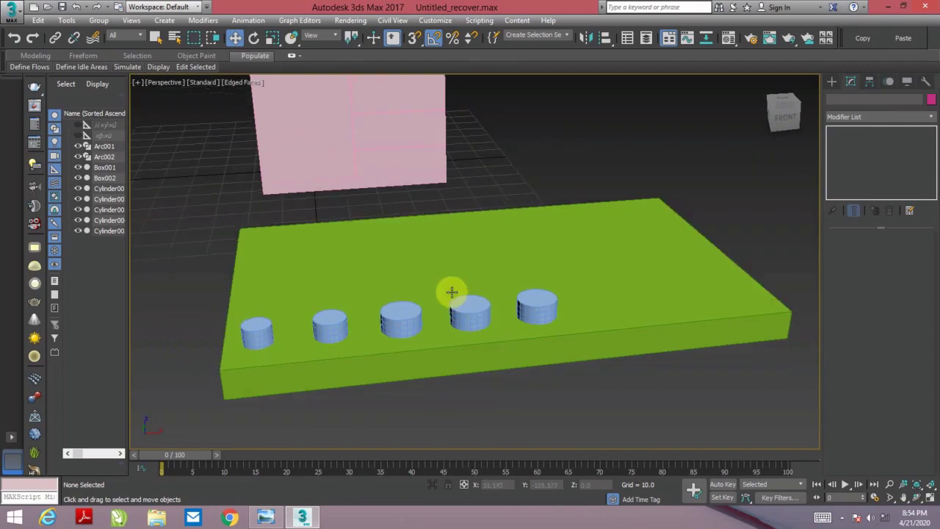
scroll(452, 298, up, 5)
scroll(477, 377, down, 3)
mouse_move(478, 360)
alt+middle_down()
mouse_move(571, 333)
mouse_move(562, 317)
mouse_move(581, 302)
alt+middle_up()
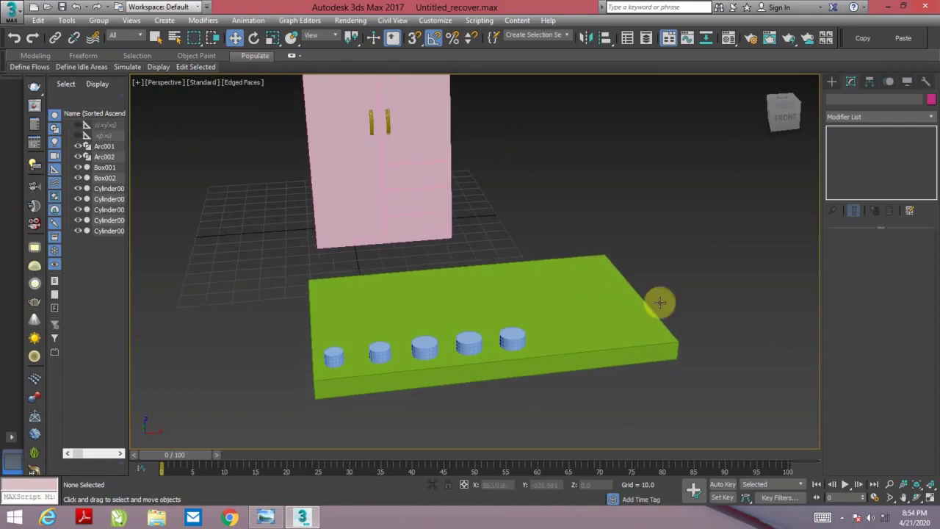
mouse_move(692, 293)
mouse_down()
mouse_move(382, 408)
mouse_move(319, 412)
mouse_up()
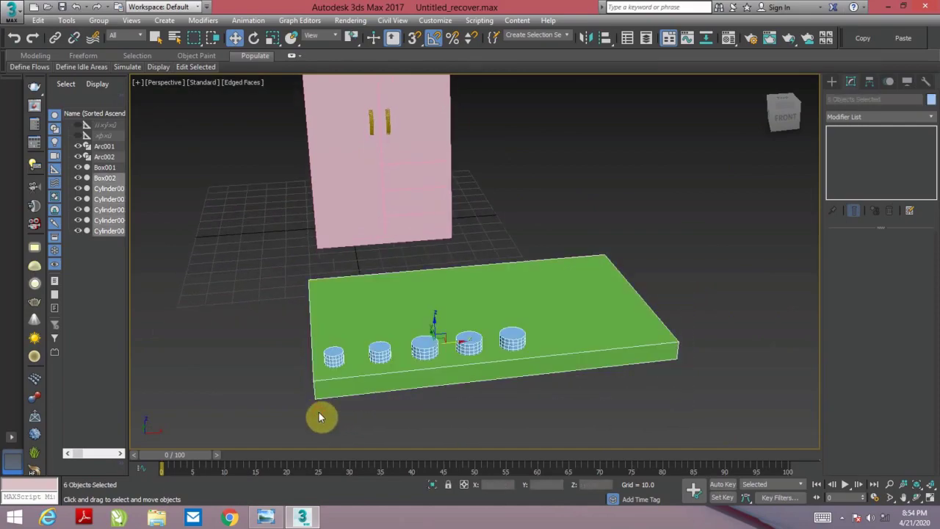
- Delete the green slab and the five cylinders
key(Delete)
scroll(436, 361, down, 3)
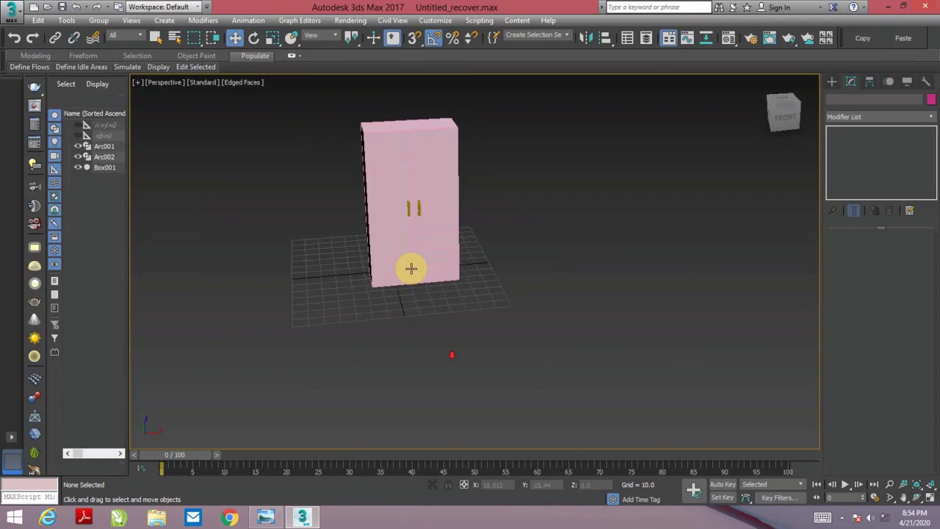
scroll(464, 292, up, 3)
scroll(404, 267, up, 2)
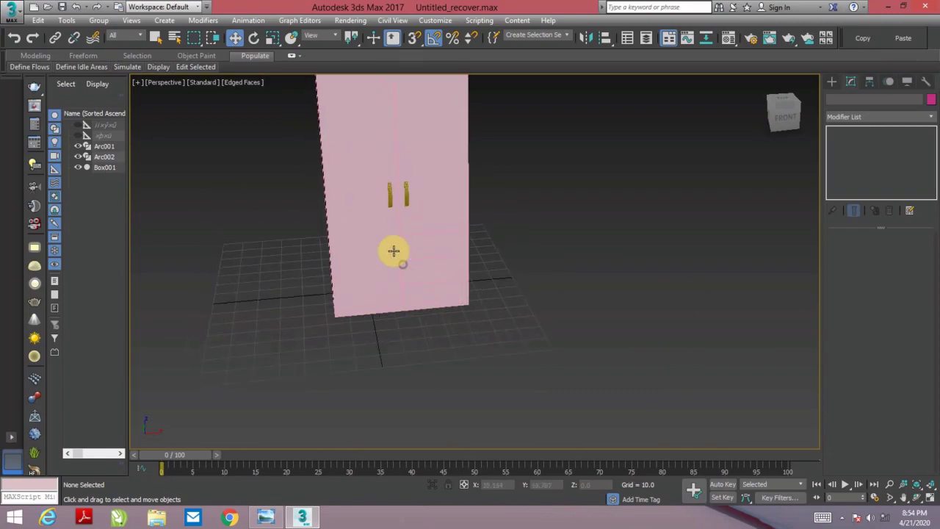
scroll(392, 252, up, 3)
- Copy the right door's arc handle, rotate it, and place it on the top drawer
middle_drag(415, 242, 431, 249)
click(419, 172)
mouse_move(419, 172)
shift+mouse_down()
mouse_move(416, 262)
mouse_move(470, 280)
shift+mouse_up()
click(462, 309)
key(e)
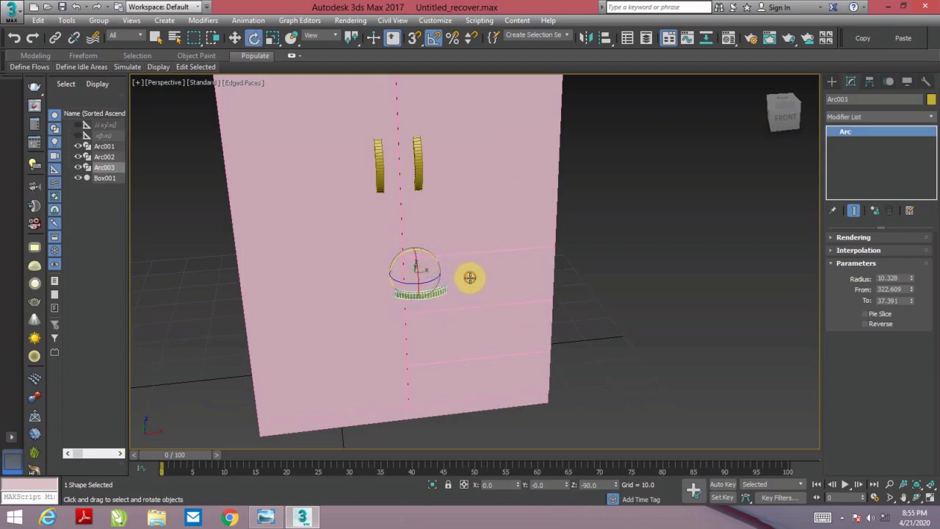
key(w)
mouse_move(458, 281)
alt+middle_down()
mouse_move(478, 300)
mouse_move(417, 257)
alt+middle_up()
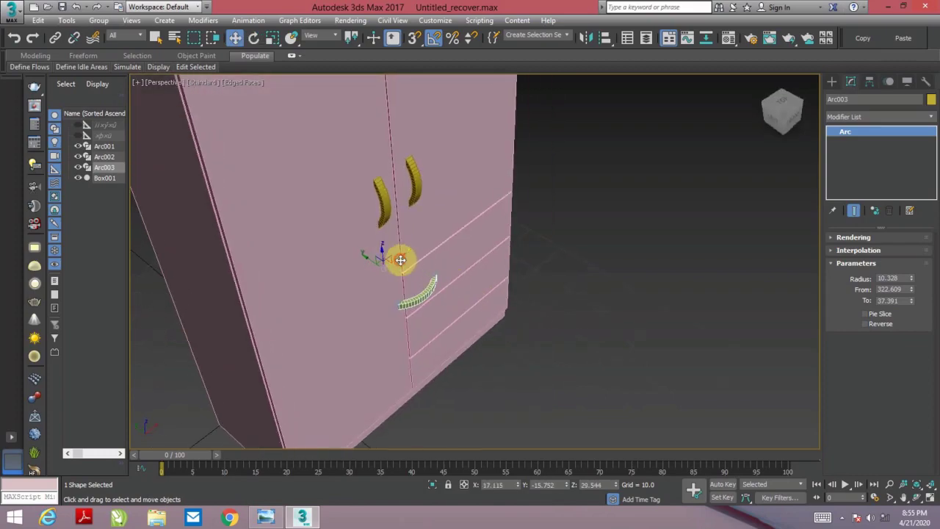
mouse_move(400, 260)
mouse_down()
mouse_move(438, 239)
mouse_move(405, 168)
mouse_up()
scroll(434, 260, up, 3)
scroll(415, 220, up, 2)
mouse_move(405, 168)
alt+middle_down()
mouse_move(466, 237)
mouse_move(485, 216)
alt+middle_up()
- Add instanced copies of the handle to the middle and bottom drawers
mouse_move(509, 197)
alt+middle_down()
mouse_move(522, 231)
mouse_move(466, 231)
mouse_move(480, 237)
mouse_move(486, 224)
alt+middle_up()
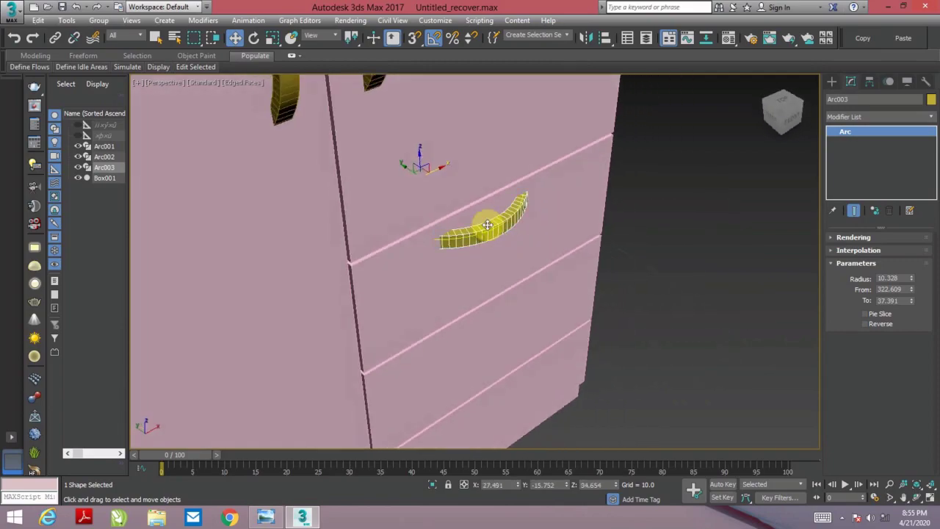
mouse_move(514, 254)
alt+middle_down()
mouse_move(484, 243)
mouse_move(541, 258)
mouse_move(536, 275)
mouse_move(522, 249)
mouse_move(537, 280)
mouse_move(504, 193)
alt+middle_up()
shift+drag(500, 194, 505, 248)
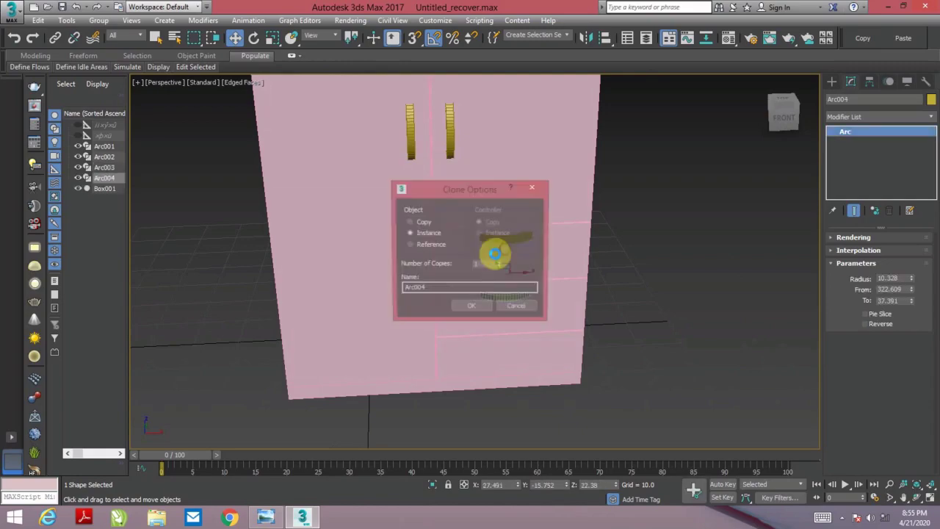
click(425, 233)
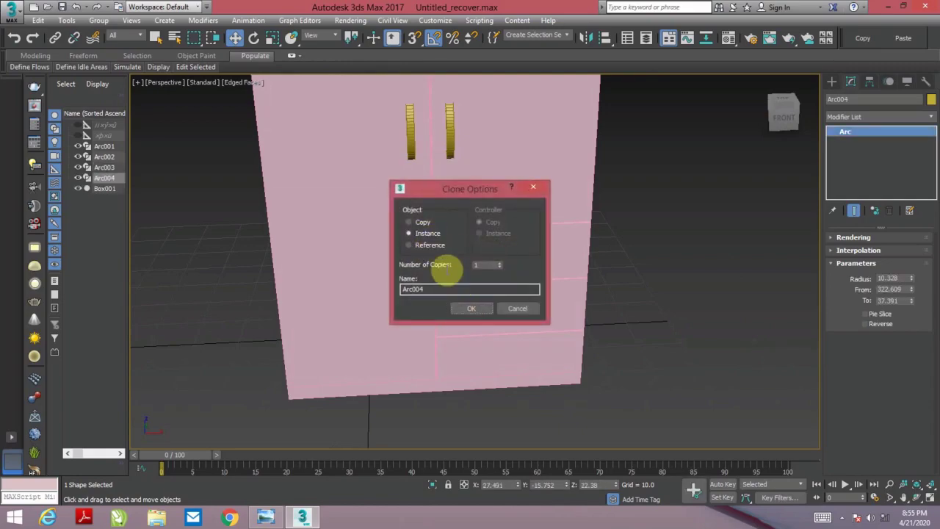
click(470, 308)
scroll(506, 298, up, 2)
click(486, 250)
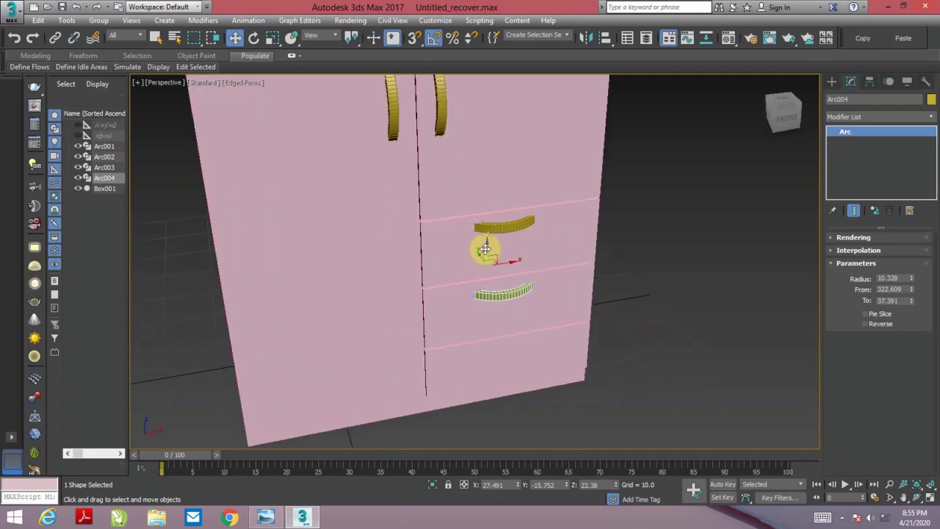
shift+drag(485, 250, 486, 304)
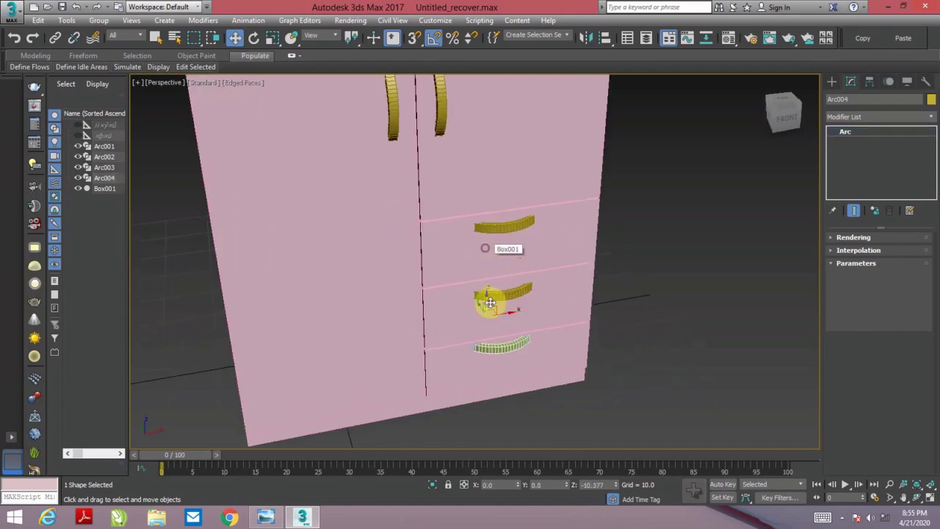
click(470, 308)
click(642, 320)
alt+middle_drag(642, 320, 595, 315)
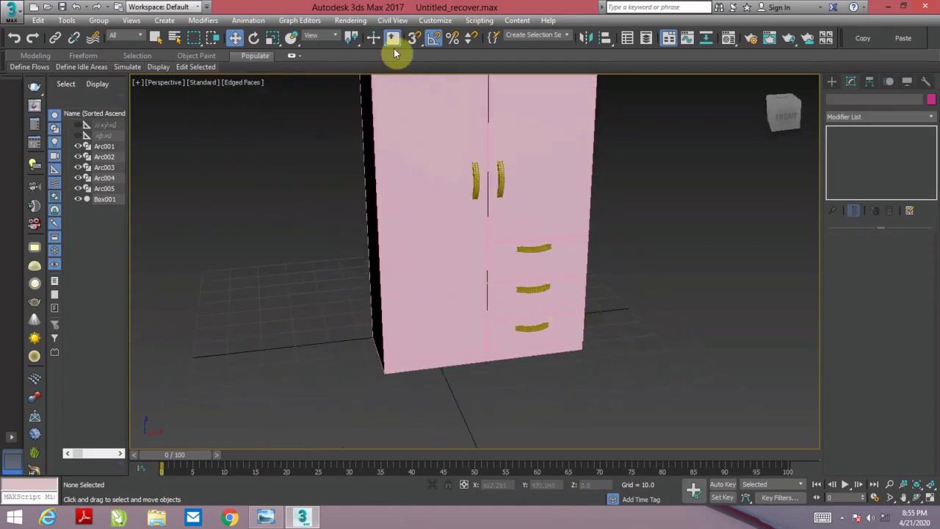
- Open the Desktop image reshma.JPG with Rendering > View Image File
click(353, 20)
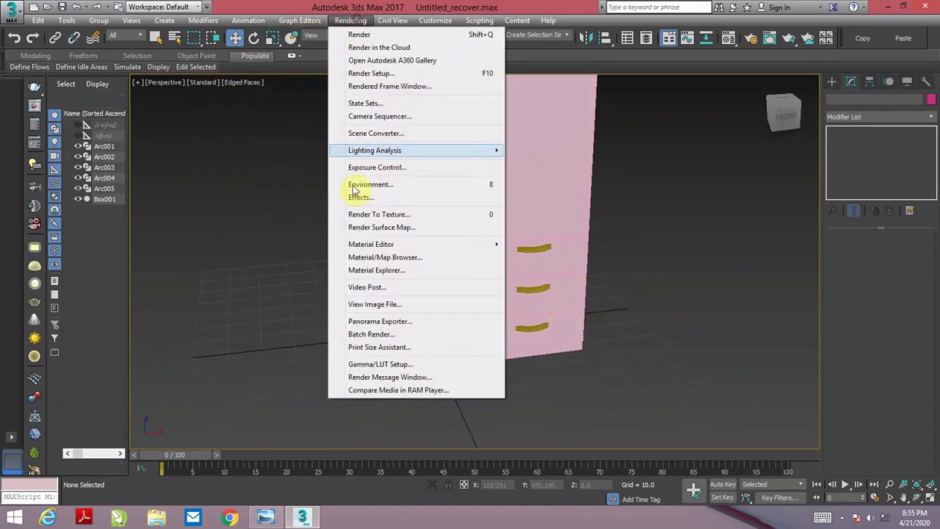
click(367, 288)
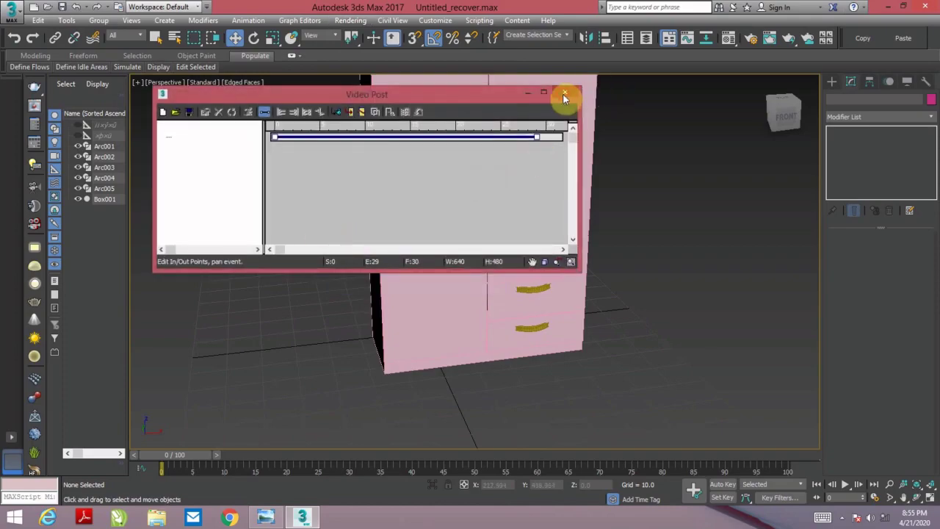
click(562, 94)
click(351, 21)
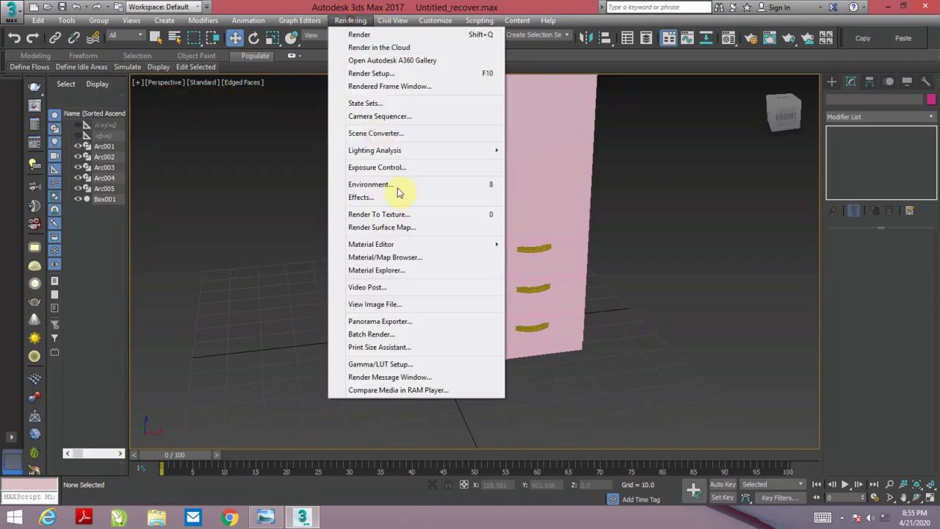
click(381, 307)
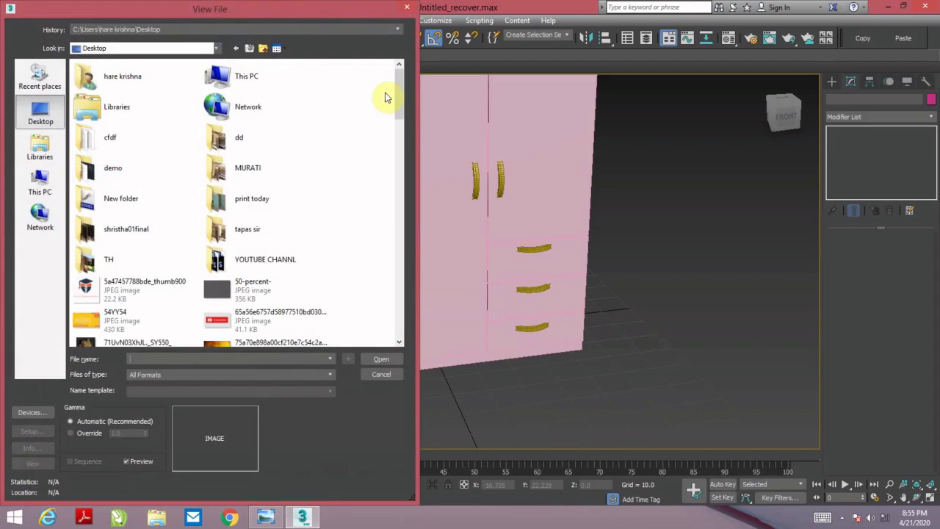
drag(401, 116, 417, 278)
click(132, 296)
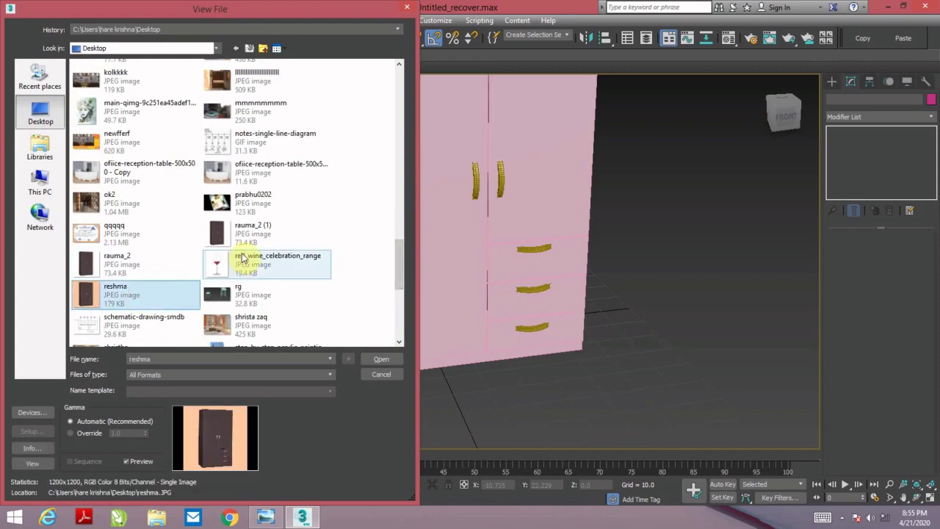
double_click(132, 297)
drag(454, 81, 223, 58)
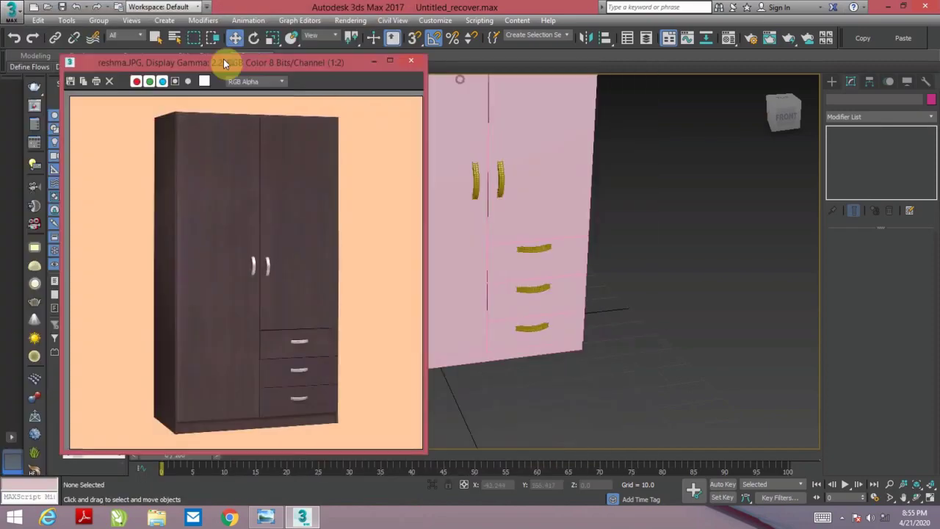
middle_drag(535, 191, 591, 208)
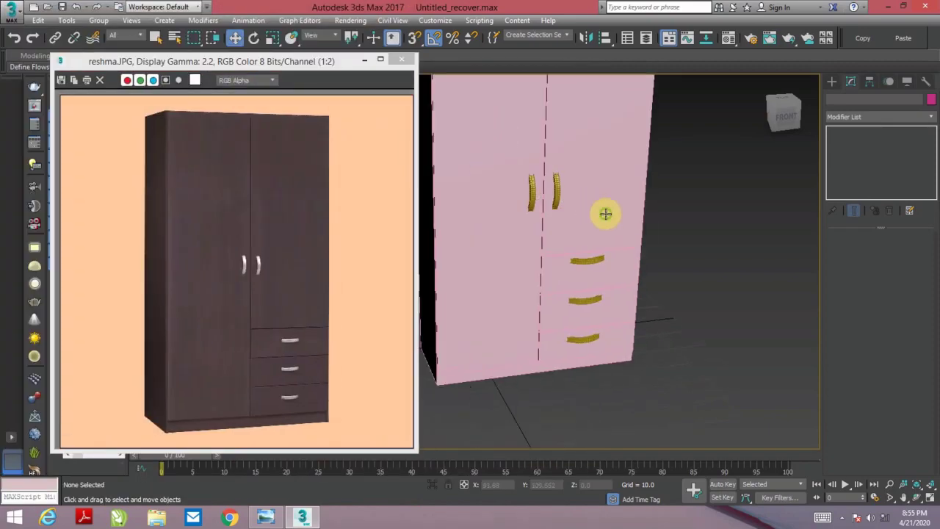
scroll(605, 213, down, 2)
scroll(604, 241, down, 1)
scroll(621, 257, down, 1)
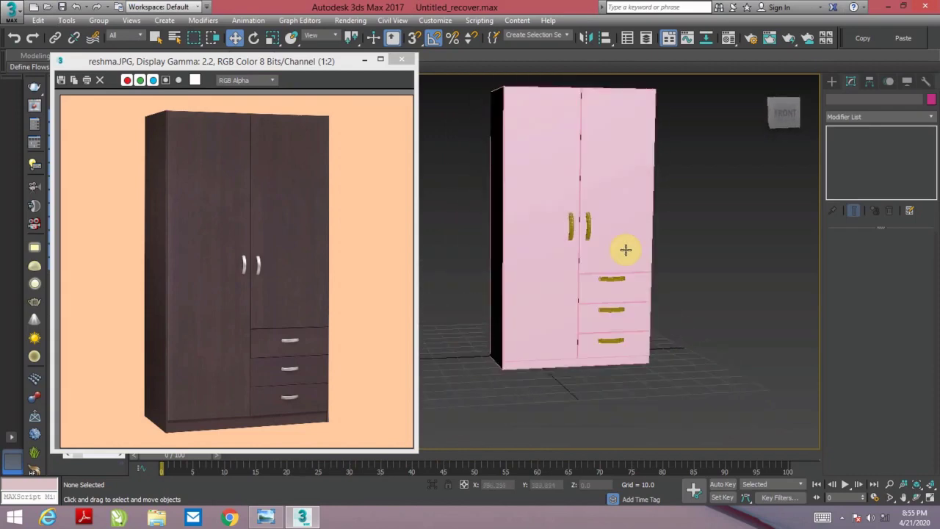
alt+middle_drag(625, 250, 629, 250)
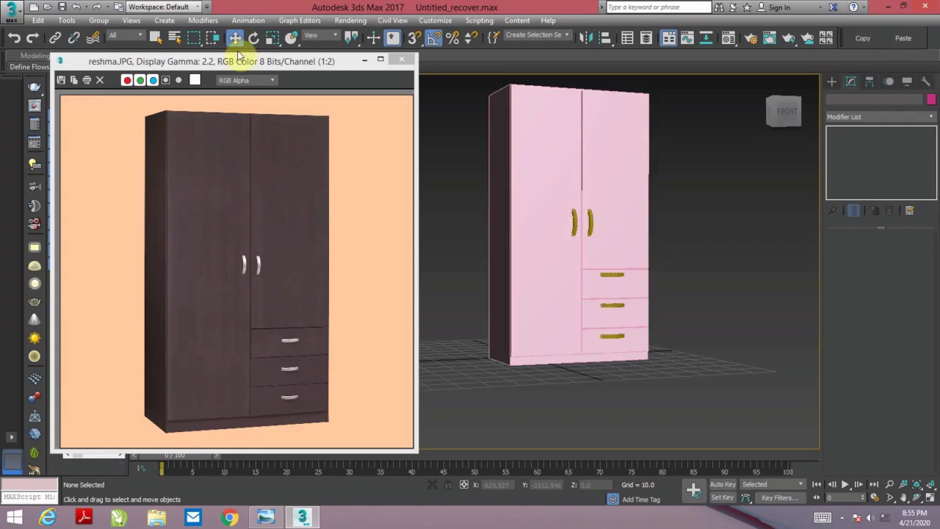
drag(231, 64, 226, 49)
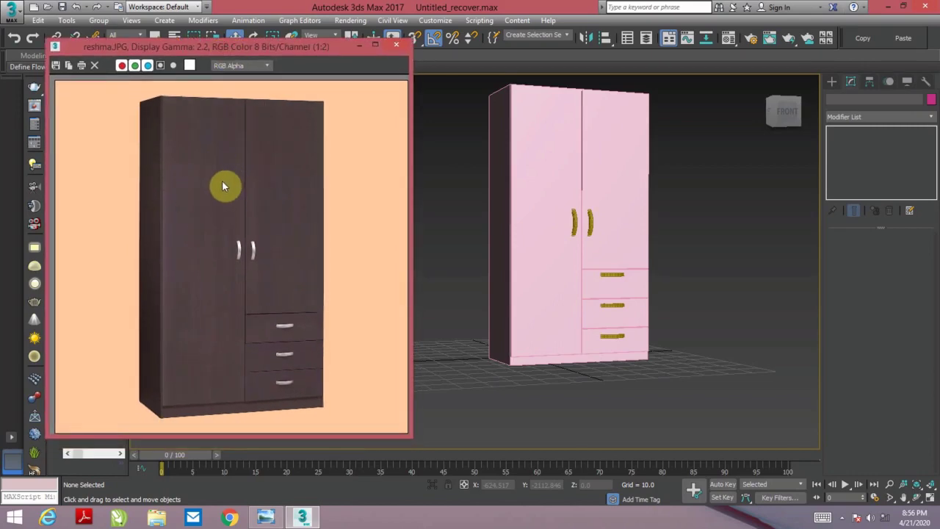
click(892, 8)
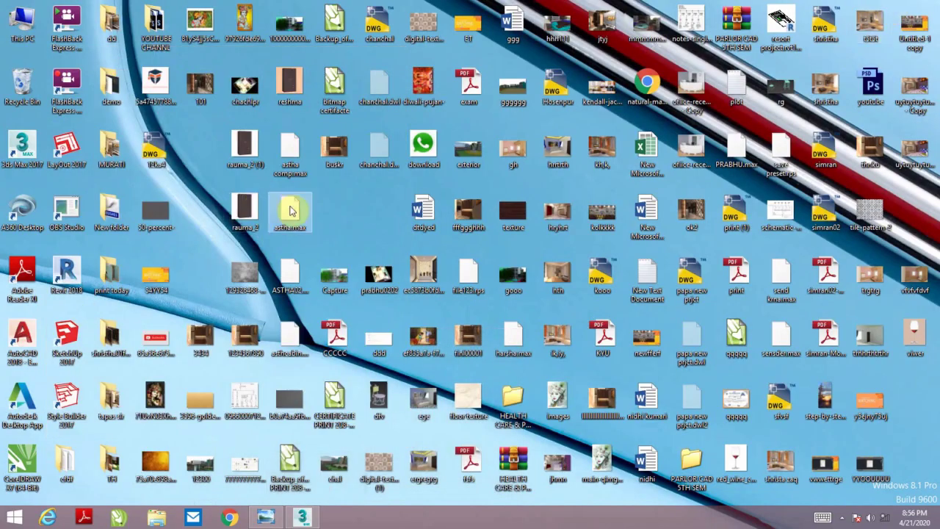
double_click(514, 219)
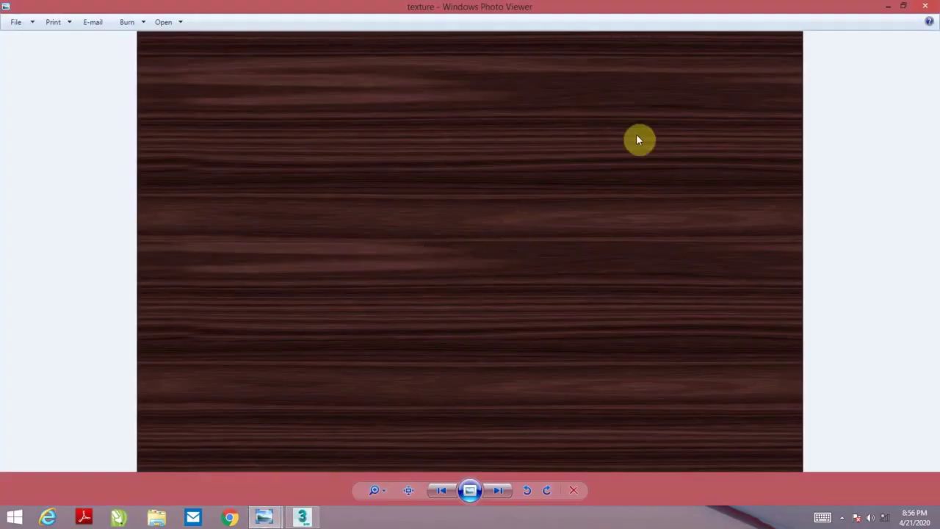
click(923, 9)
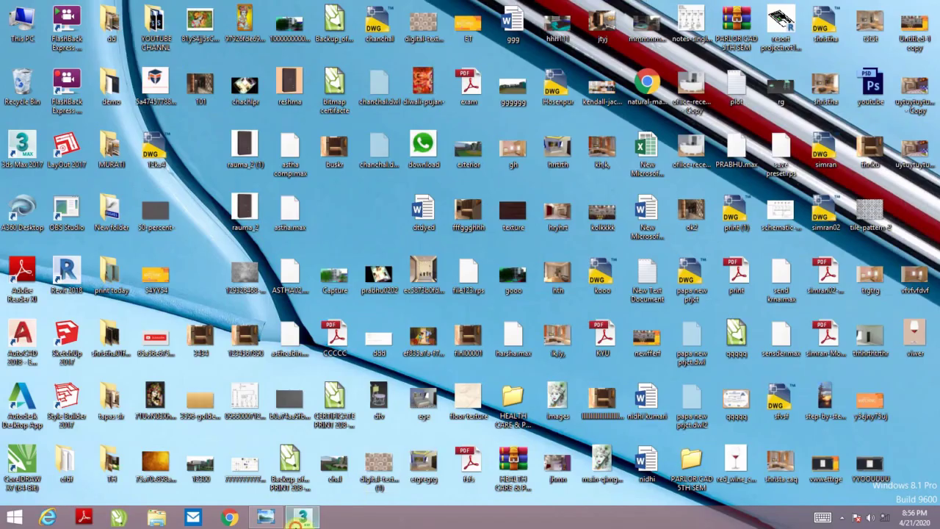
click(297, 520)
- Open the Material Editor with M and select the first sample slot
middle_drag(546, 253, 544, 263)
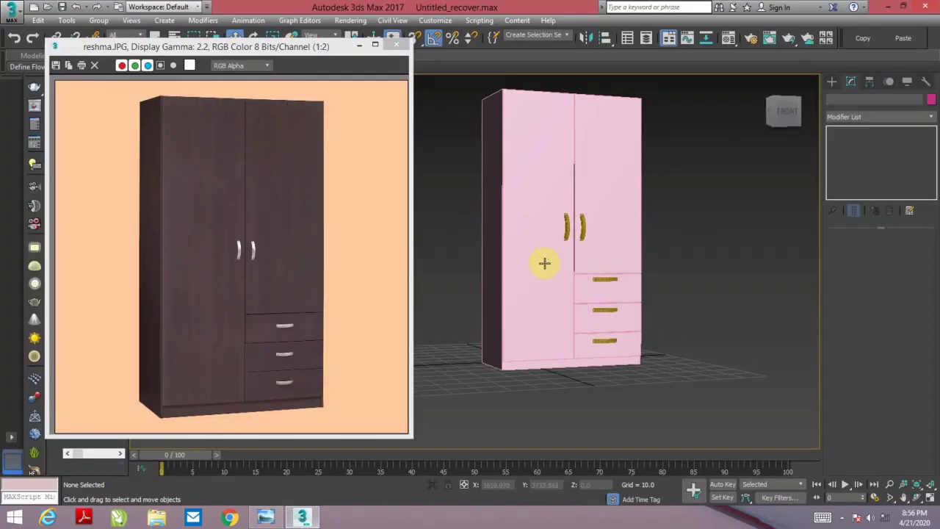
key(m)
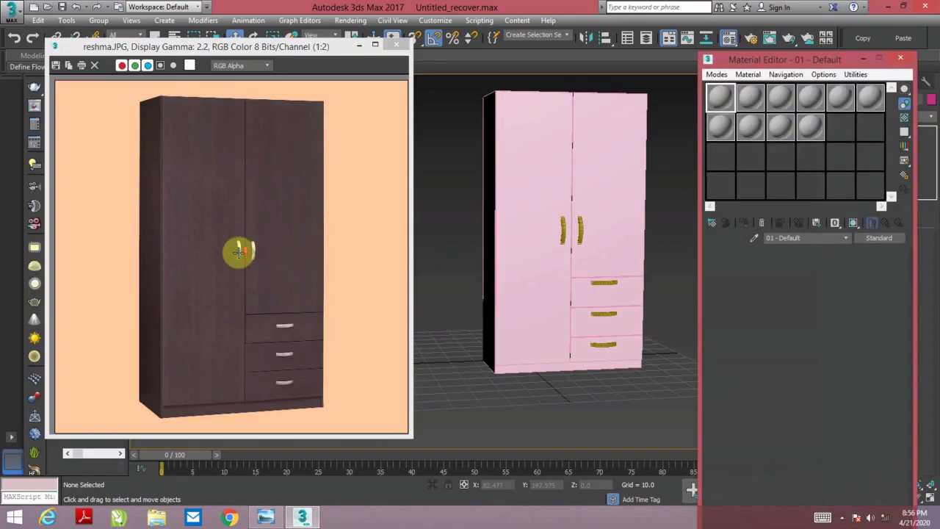
scroll(239, 252, up, 1)
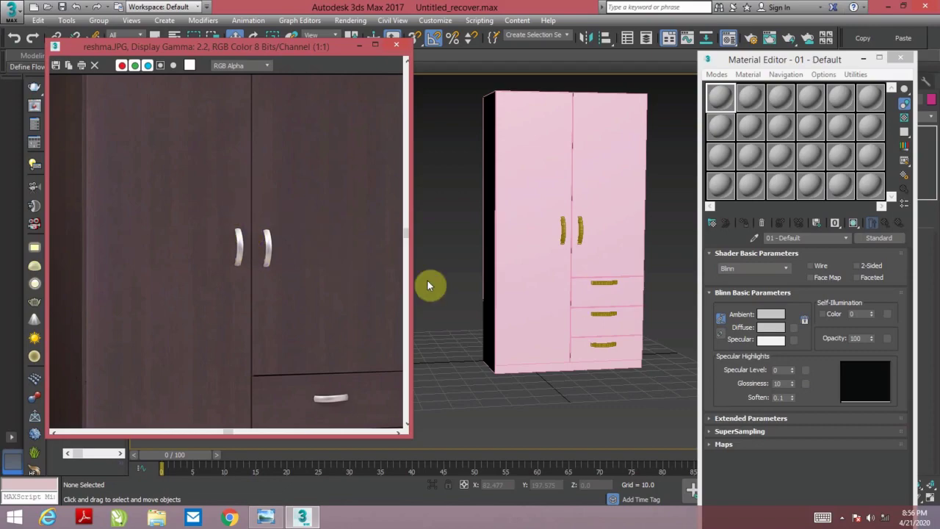
scroll(551, 301, down, 5)
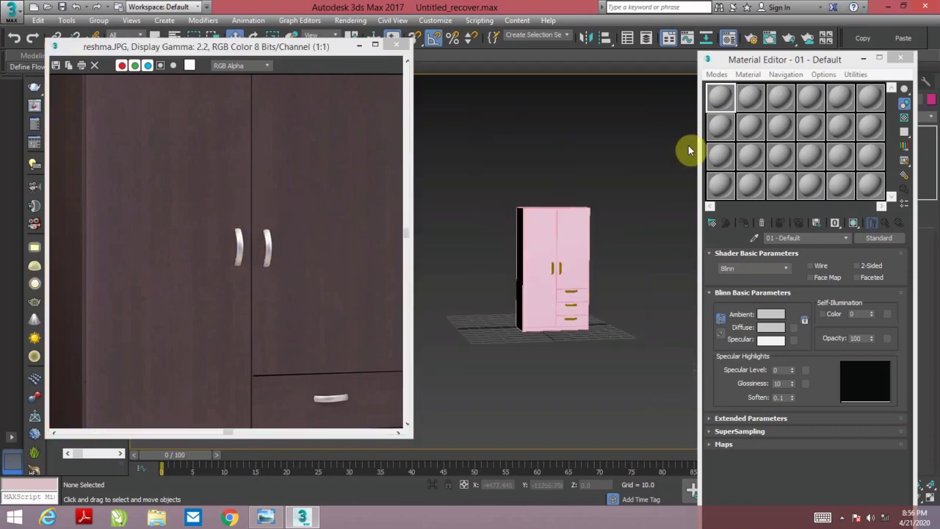
click(729, 109)
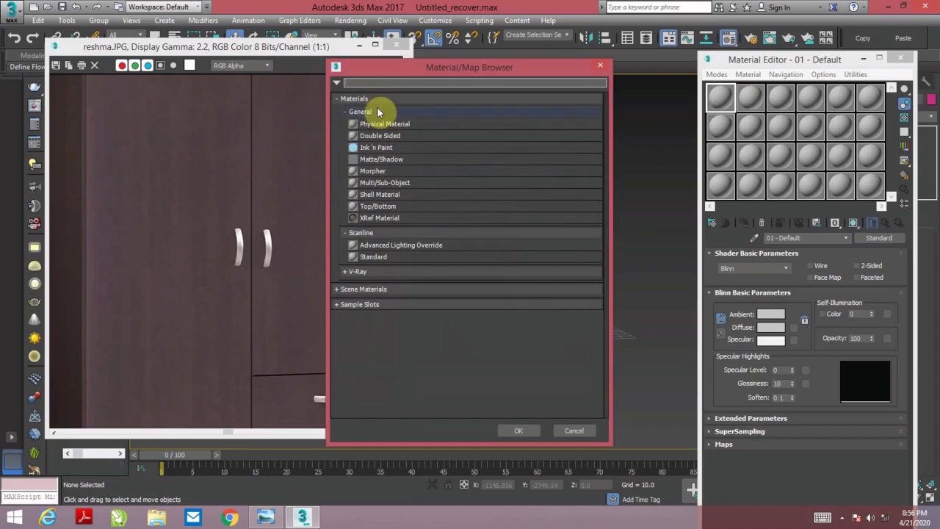
- Choose Bitmap for the Diffuse map and load texture.jpg from the Desktop
click(342, 99)
click(600, 66)
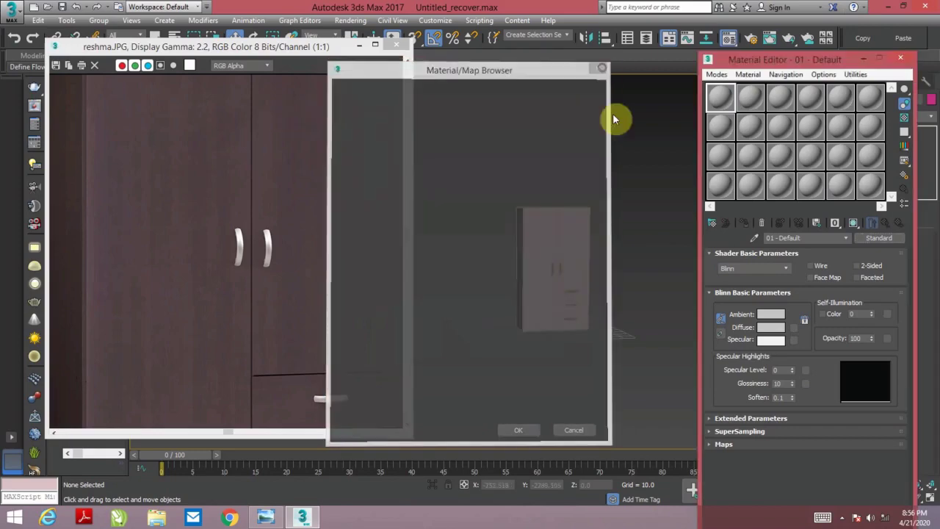
click(794, 327)
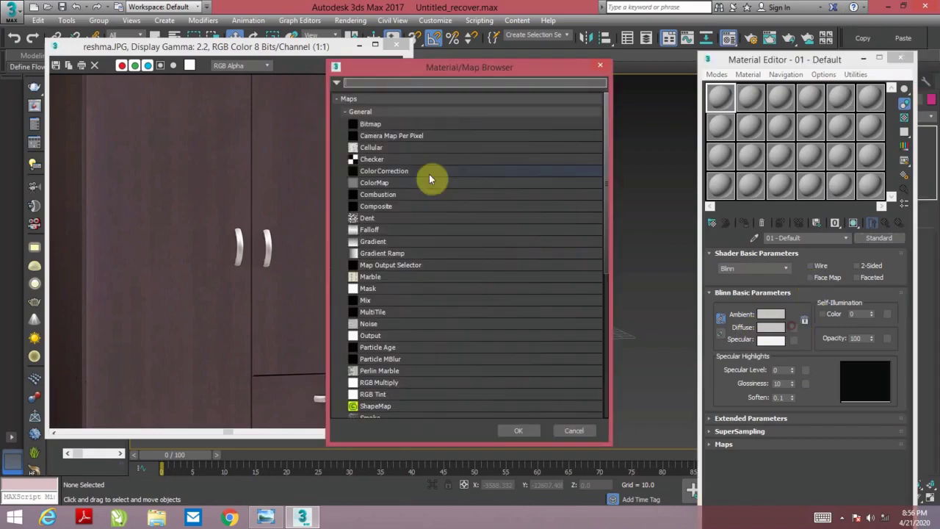
double_click(371, 124)
click(41, 110)
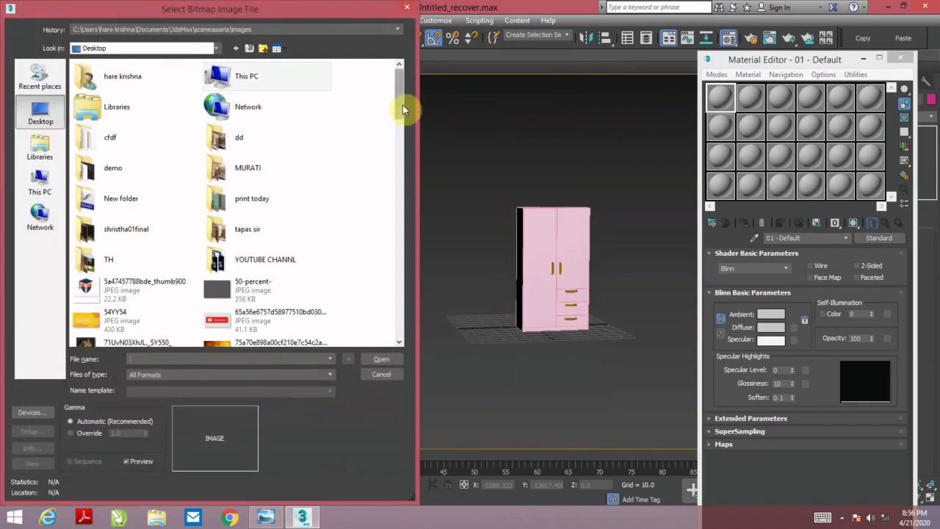
drag(401, 110, 404, 282)
click(273, 241)
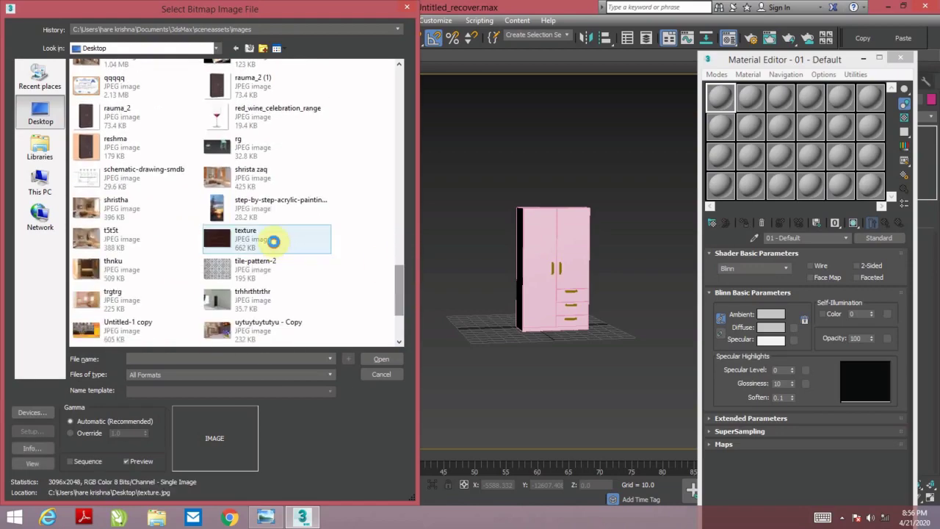
double_click(273, 242)
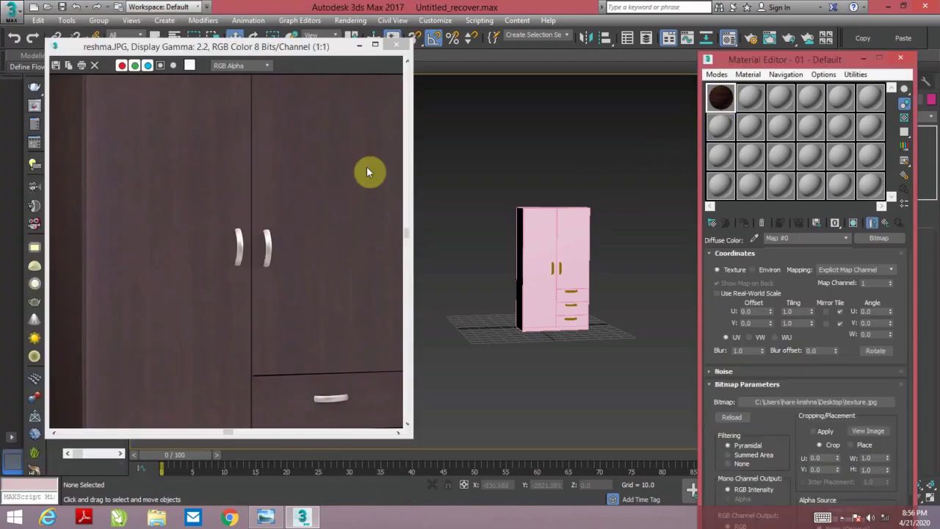
- Close the reference photo window and move the Material Editor out of the way
drag(312, 58, 300, 98)
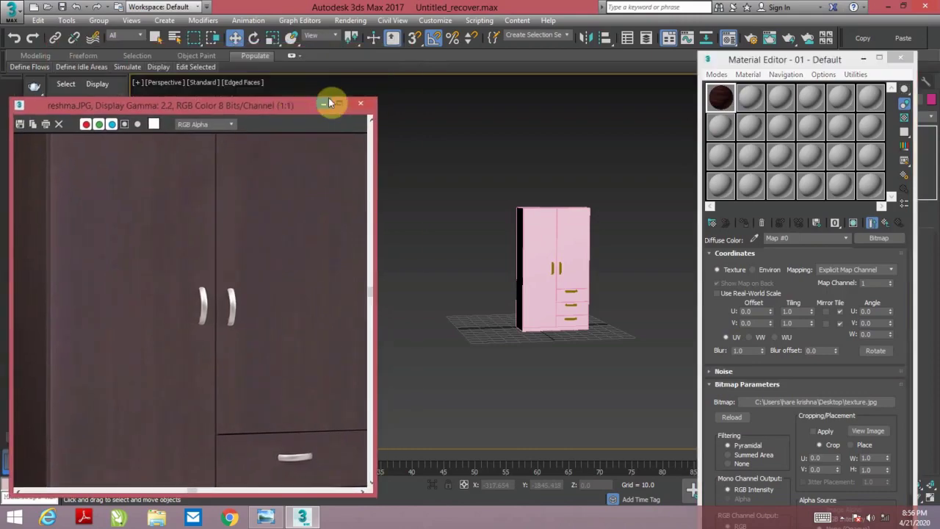
click(329, 100)
drag(757, 59, 144, 18)
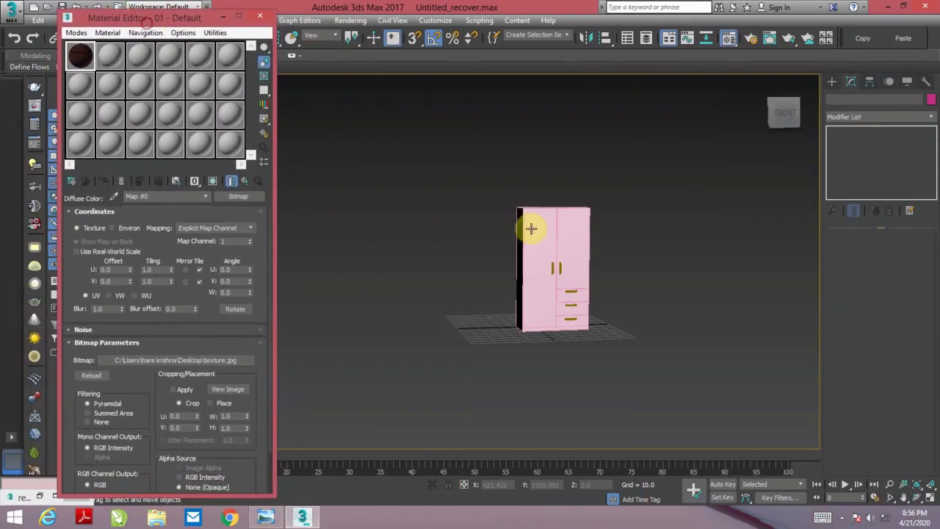
scroll(536, 242, up, 3)
scroll(586, 225, up, 2)
- Select the wardrobe, preview the first slot's dark wood material, and assign it
click(586, 226)
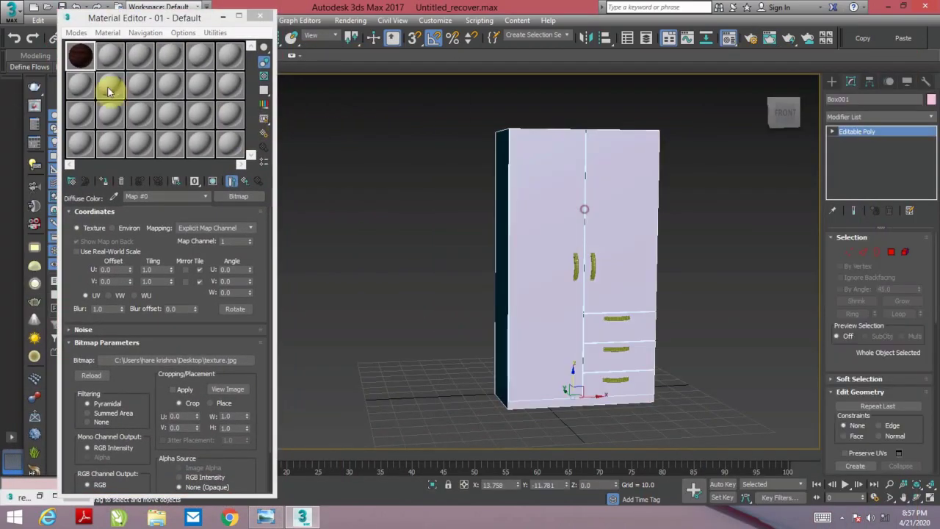
click(79, 60)
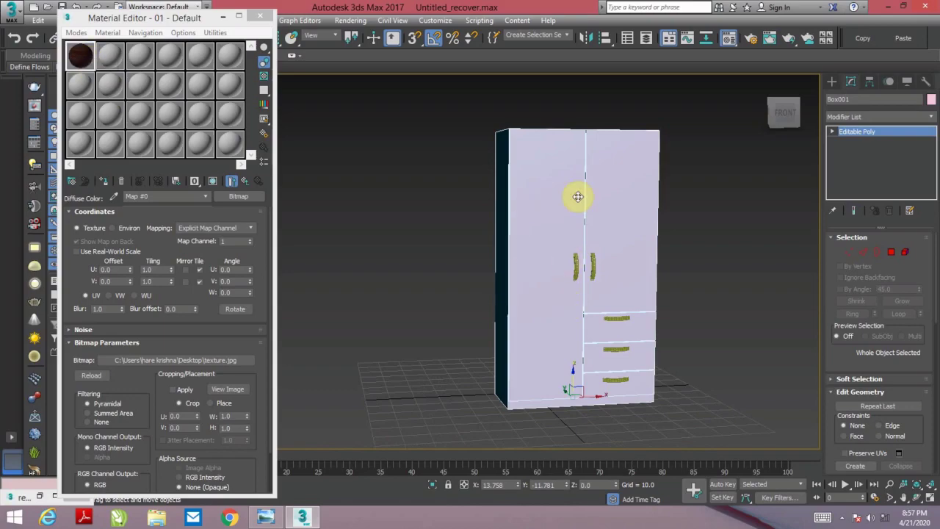
click(245, 181)
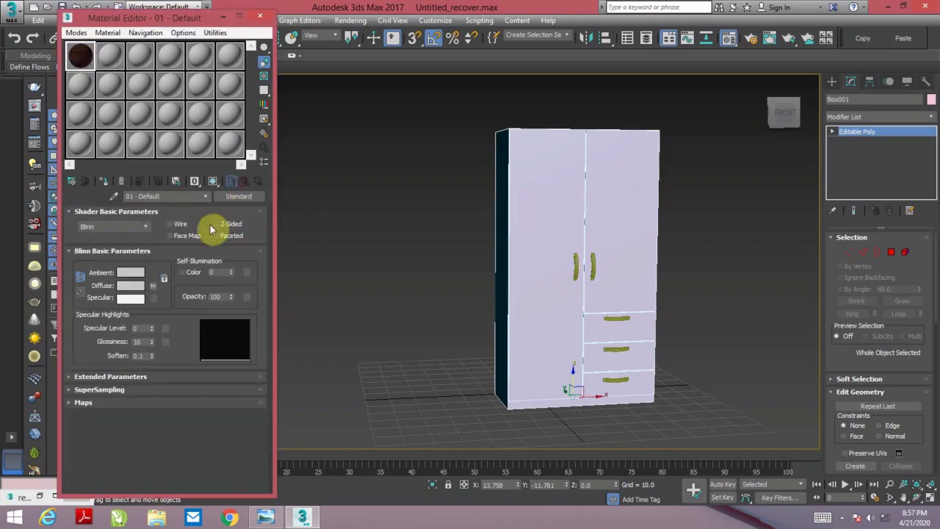
double_click(73, 57)
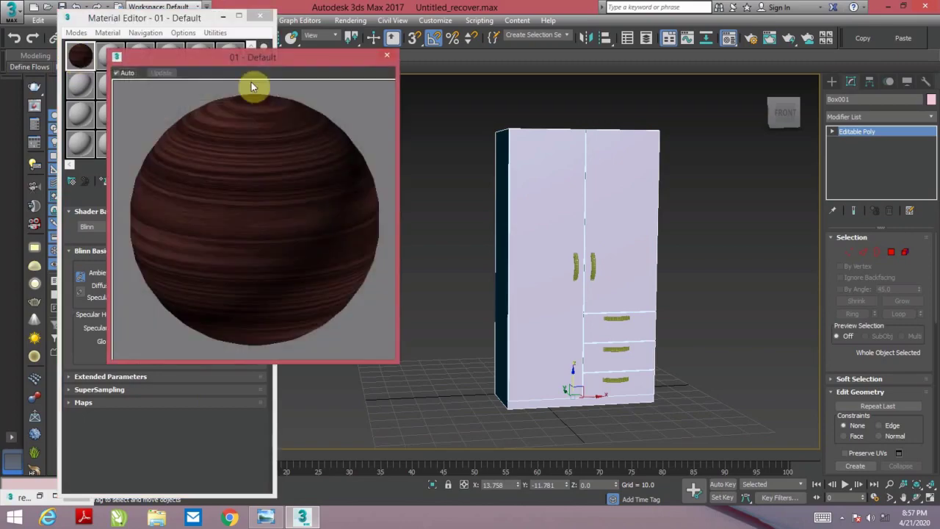
click(387, 57)
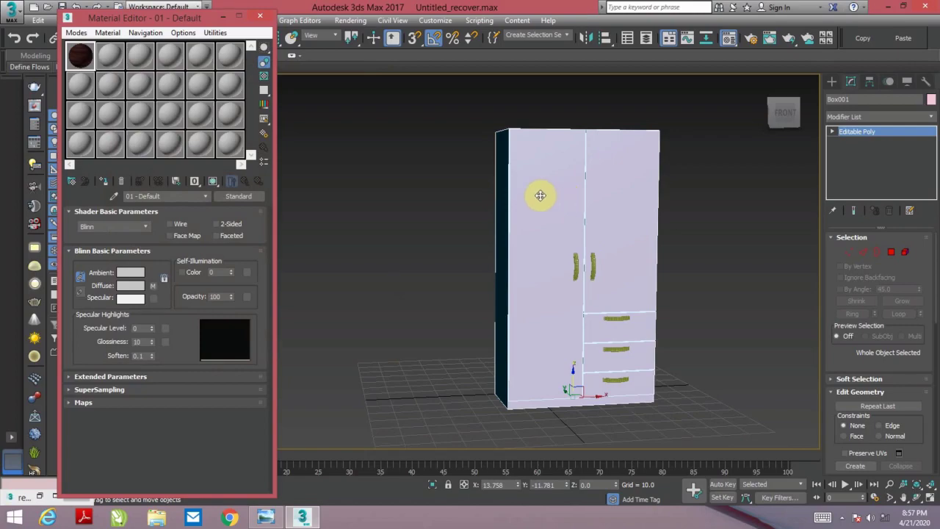
click(104, 181)
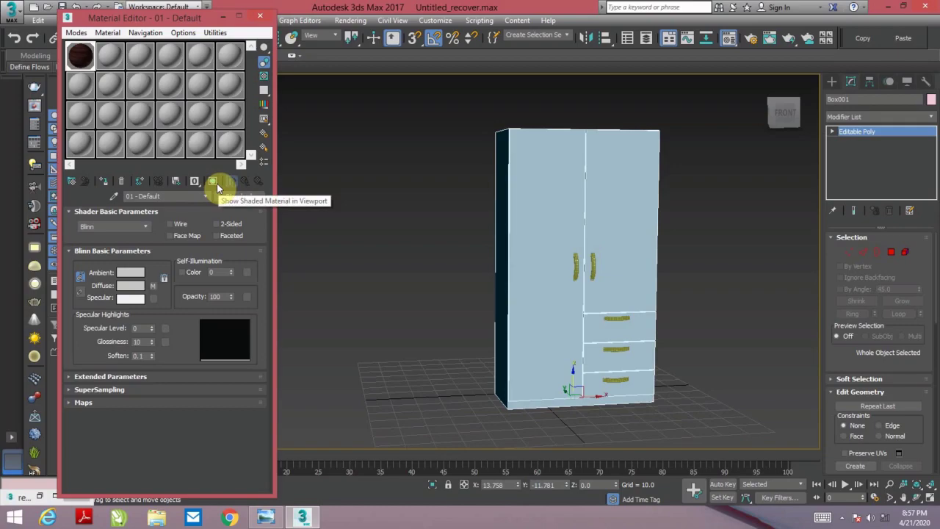
- Run a Render Production test render and close the V-Ray frame buffer
click(217, 189)
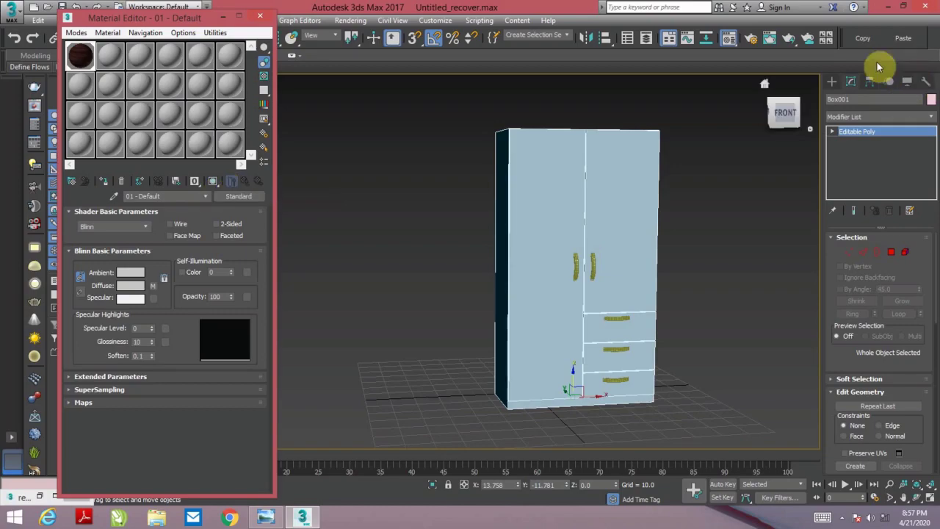
click(787, 42)
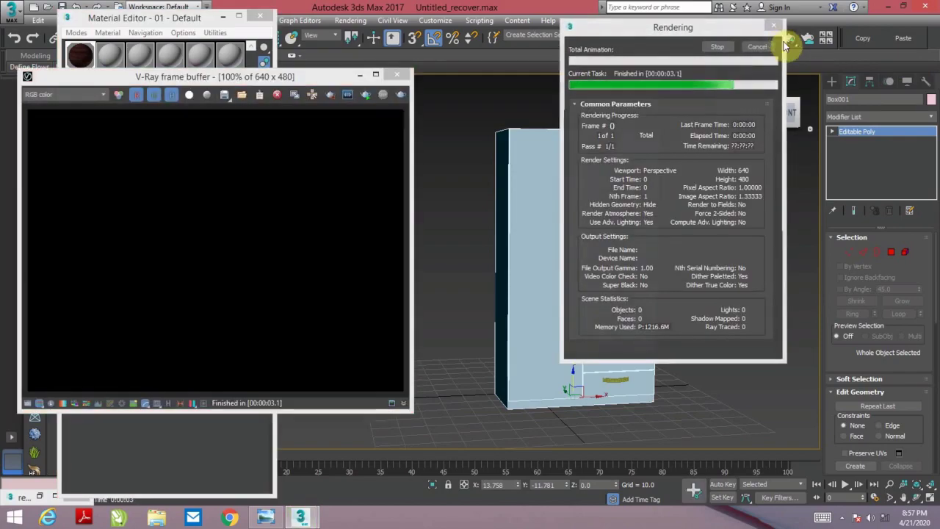
click(396, 78)
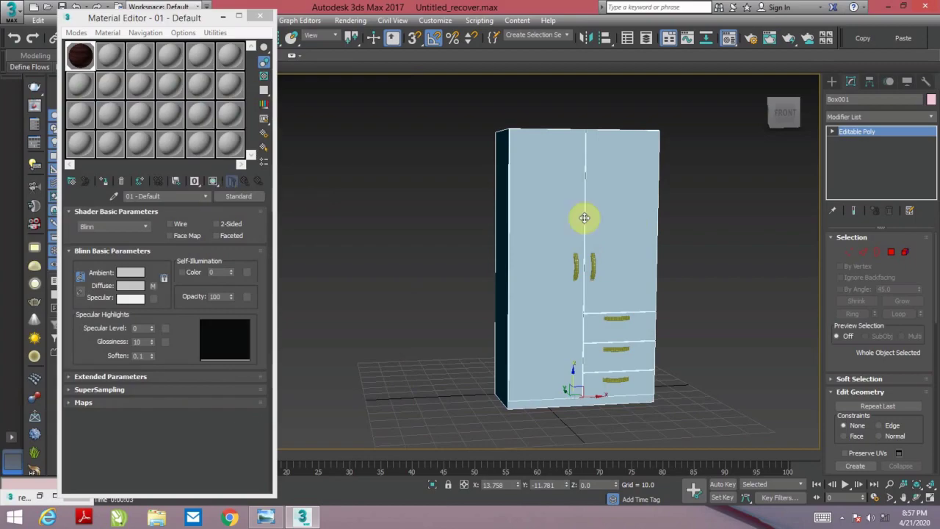
- Show the dark wood material shaded in the viewport and reframe the wardrobe to inspect it
click(213, 181)
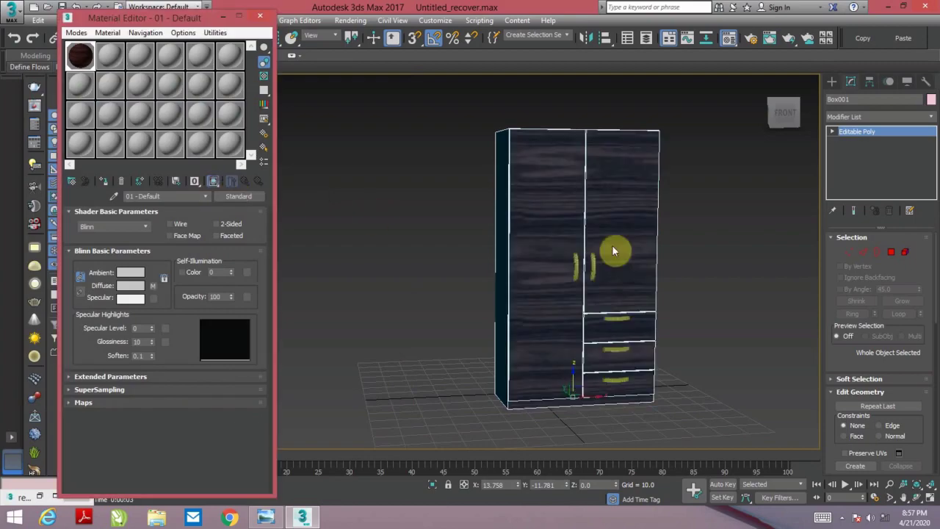
middle_drag(710, 255, 686, 245)
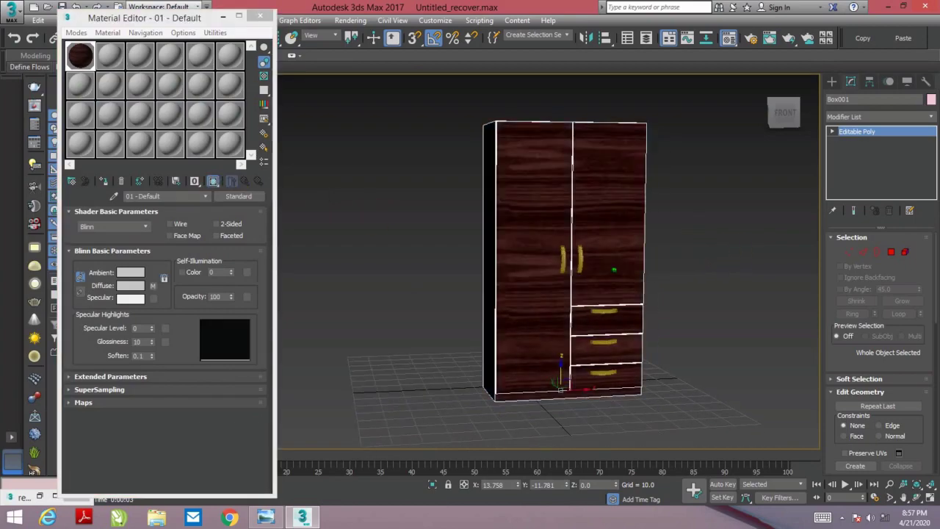
scroll(614, 257, up, 3)
click(693, 258)
scroll(686, 250, down, 3)
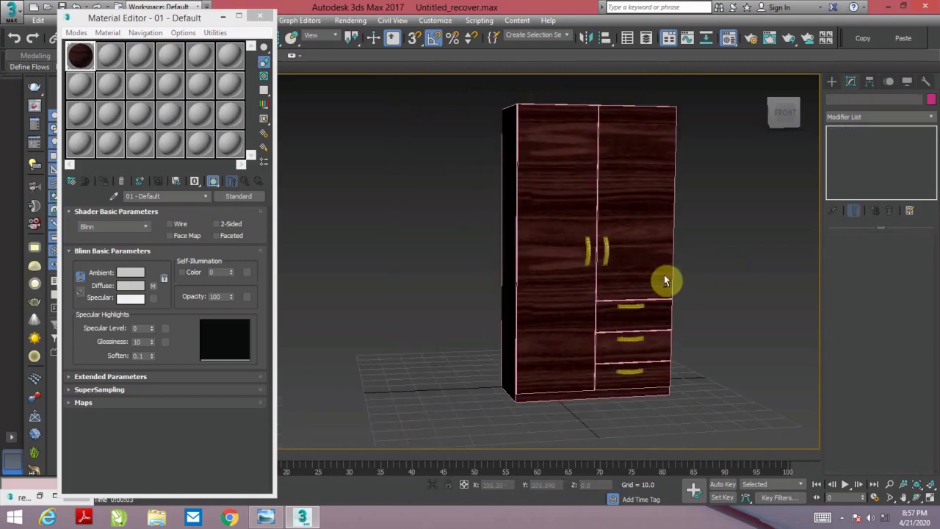
alt+middle_drag(649, 266, 665, 269)
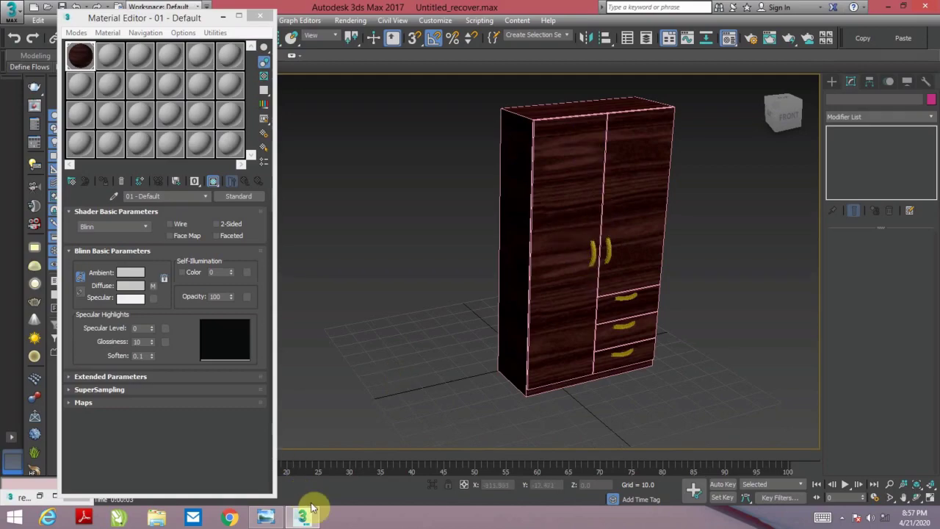
click(265, 518)
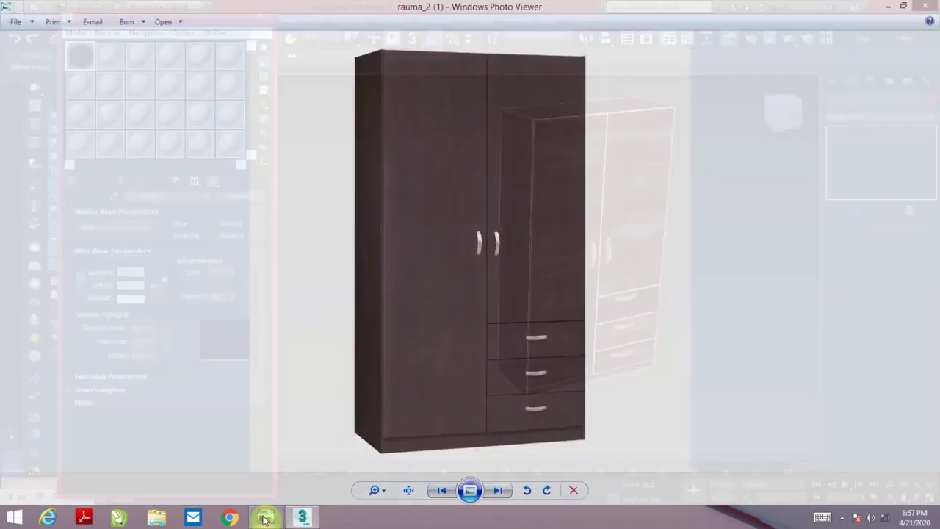
scroll(456, 265, up, 1)
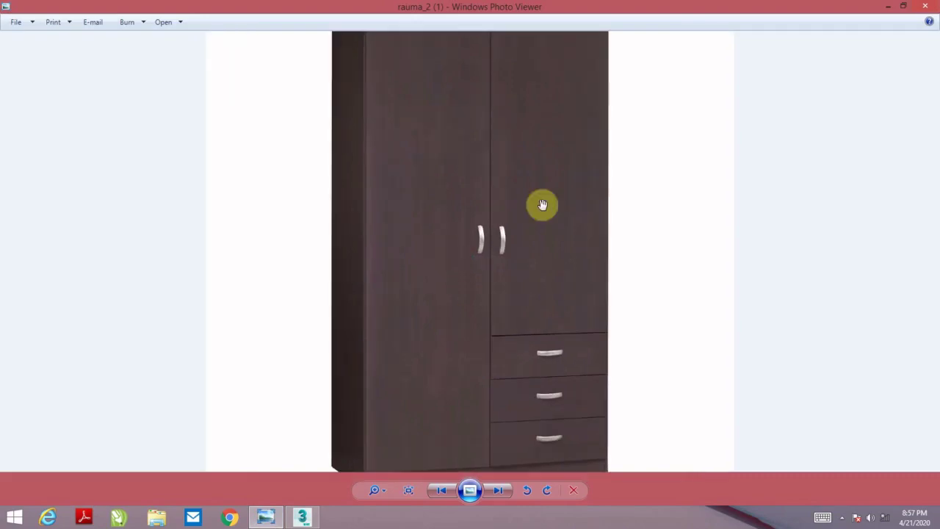
click(885, 6)
mouse_move(667, 258)
alt+middle_down()
mouse_move(567, 201)
mouse_move(518, 196)
mouse_move(535, 220)
alt+middle_up()
scroll(520, 195, up, 2)
scroll(522, 202, down, 2)
click(523, 208)
alt+middle_drag(621, 298, 630, 306)
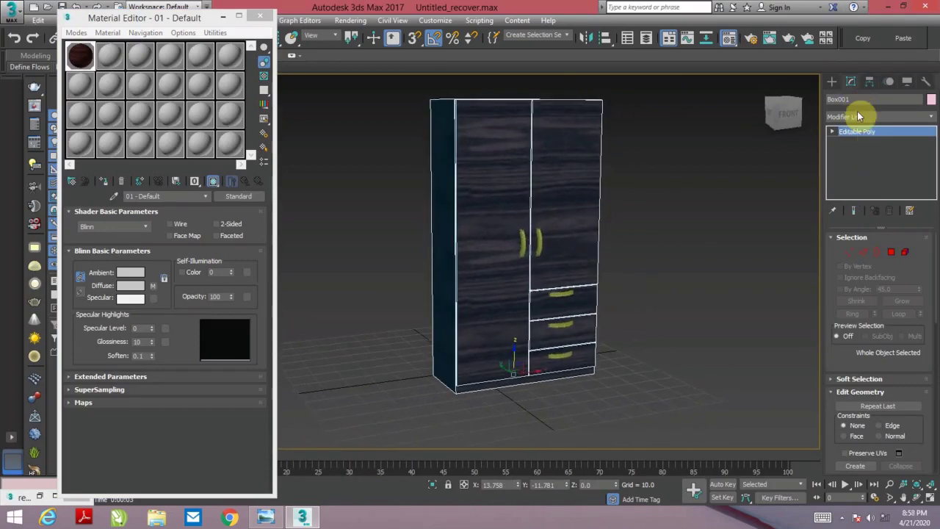
- Add a UVW Map modifier to the wardrobe (Box001) from the modifier list
click(858, 122)
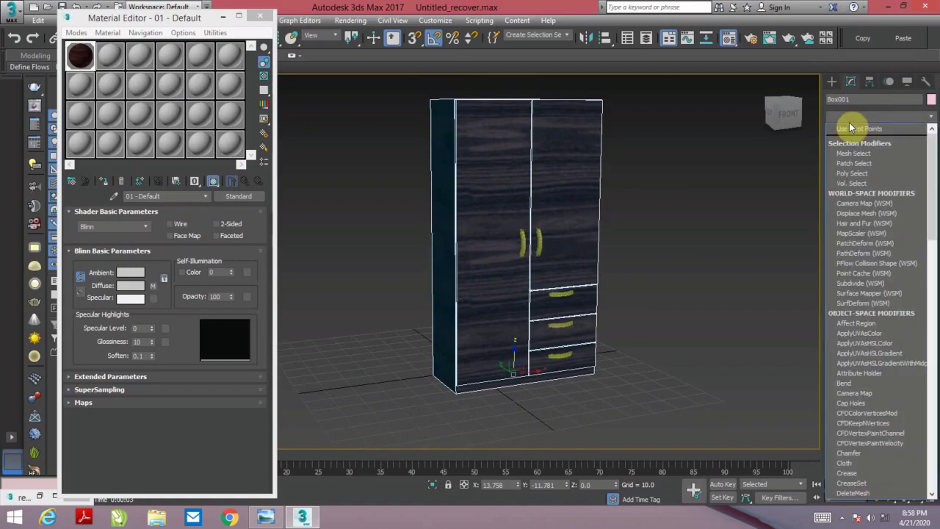
key(u)
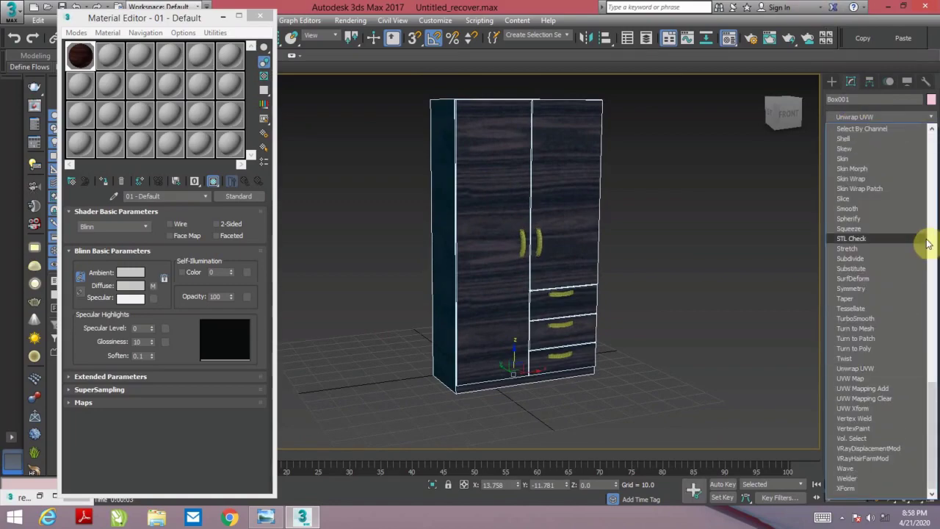
click(846, 381)
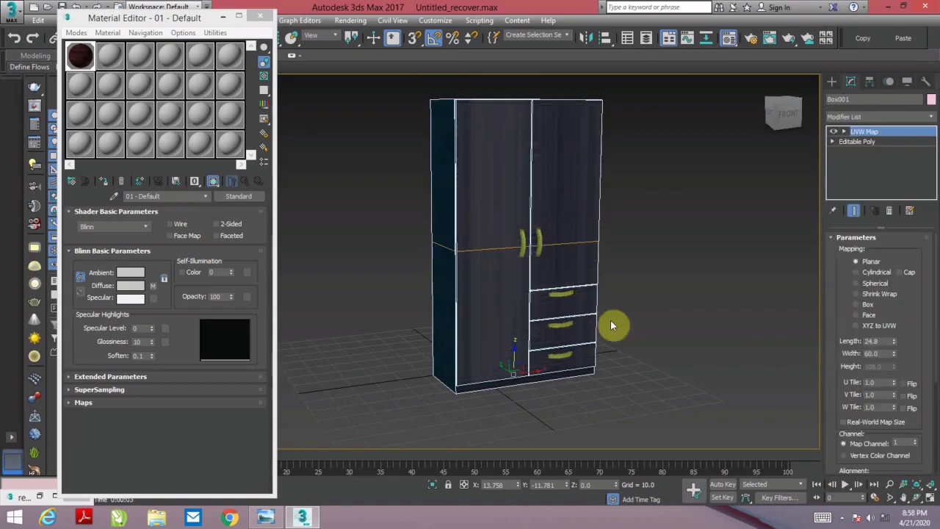
click(701, 300)
scroll(524, 284, up, 2)
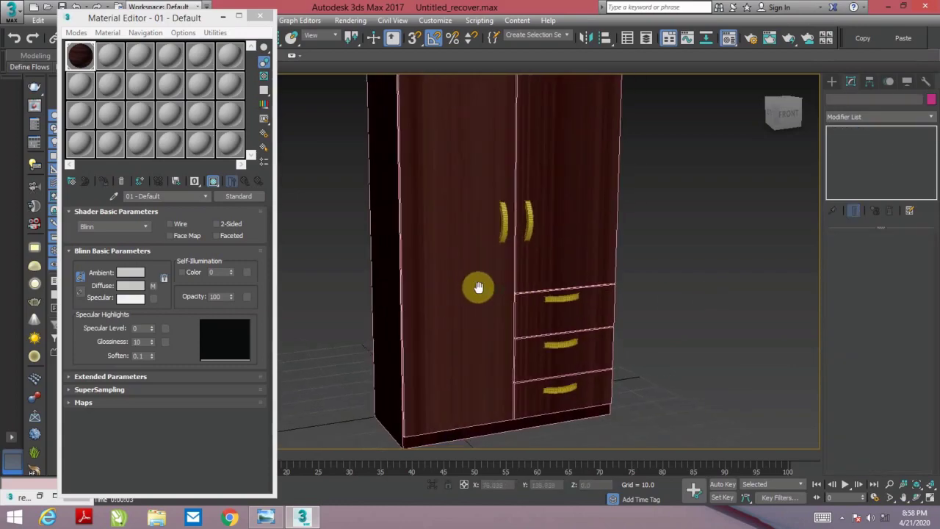
scroll(478, 287, up, 2)
click(469, 281)
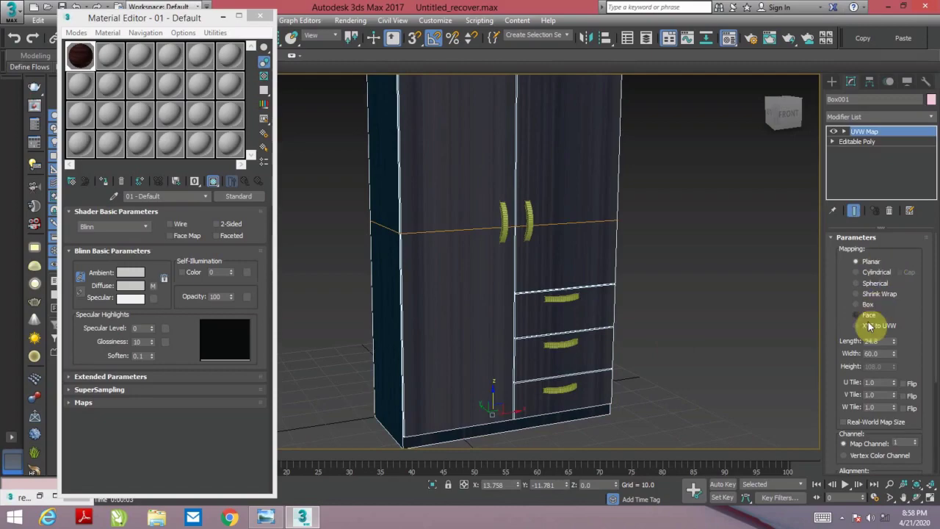
- Compare Cylindrical, Spherical, Shrink Wrap and Face mapping, then settle on Box mapping
click(875, 273)
click(869, 283)
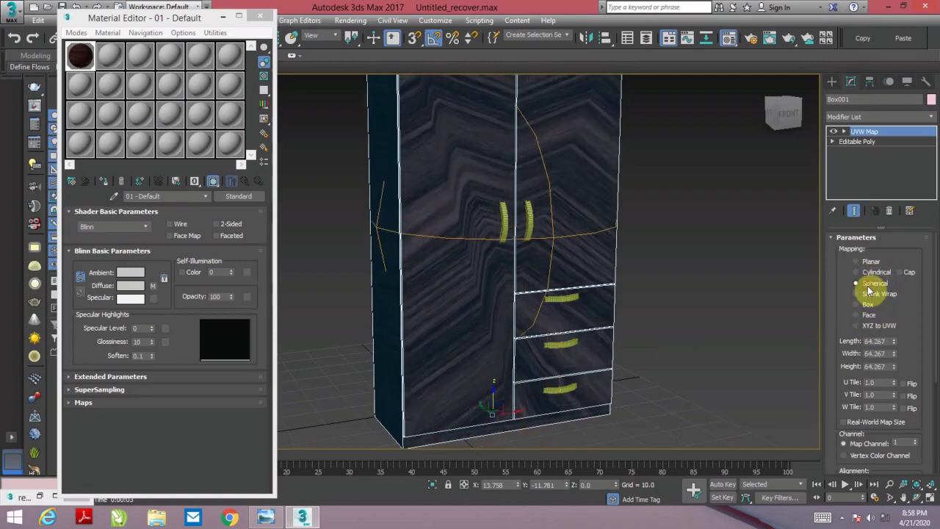
click(869, 294)
click(866, 305)
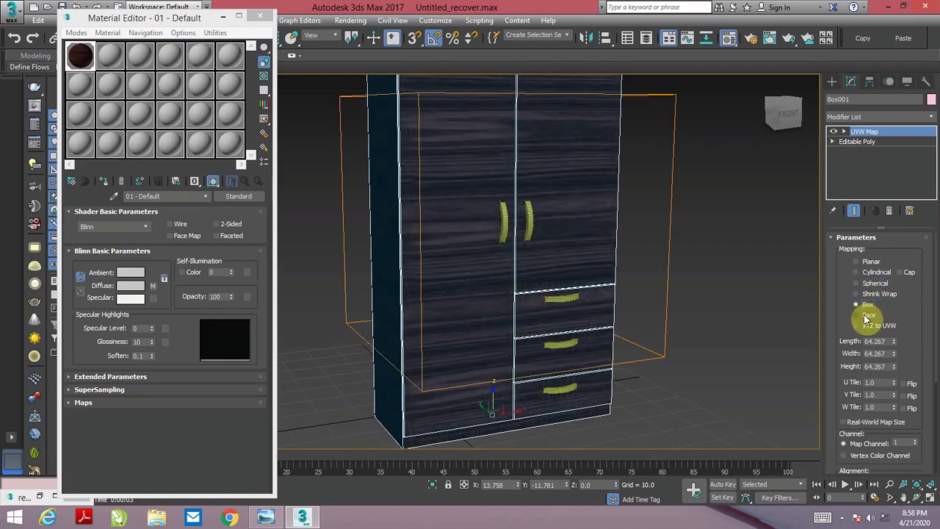
click(866, 315)
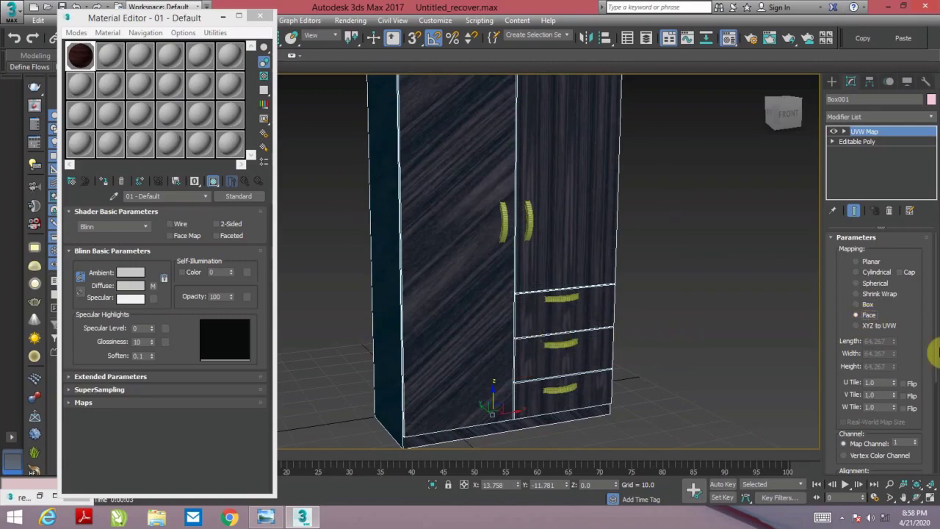
click(866, 305)
scroll(609, 309, down, 2)
scroll(597, 323, down, 2)
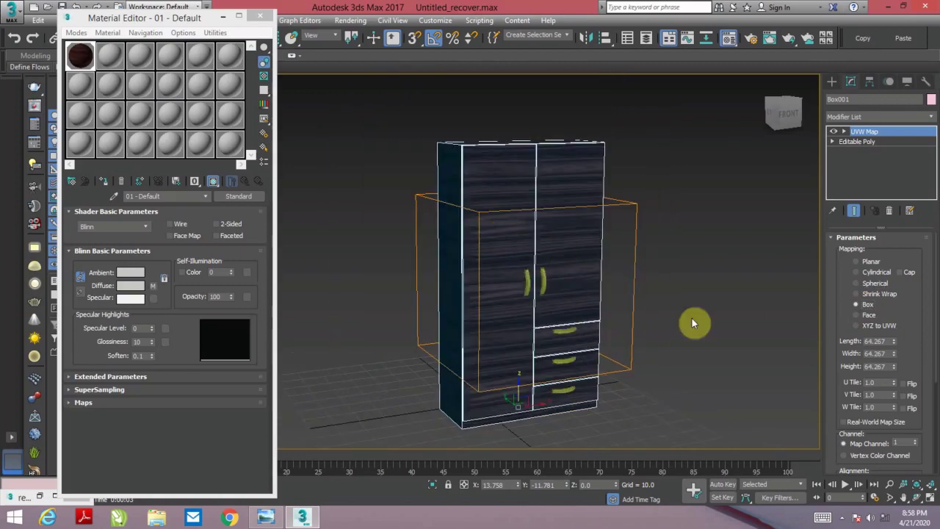
- Select the UVW Map Gizmo and rotate it 90° on Y so the grain runs vertically
click(844, 131)
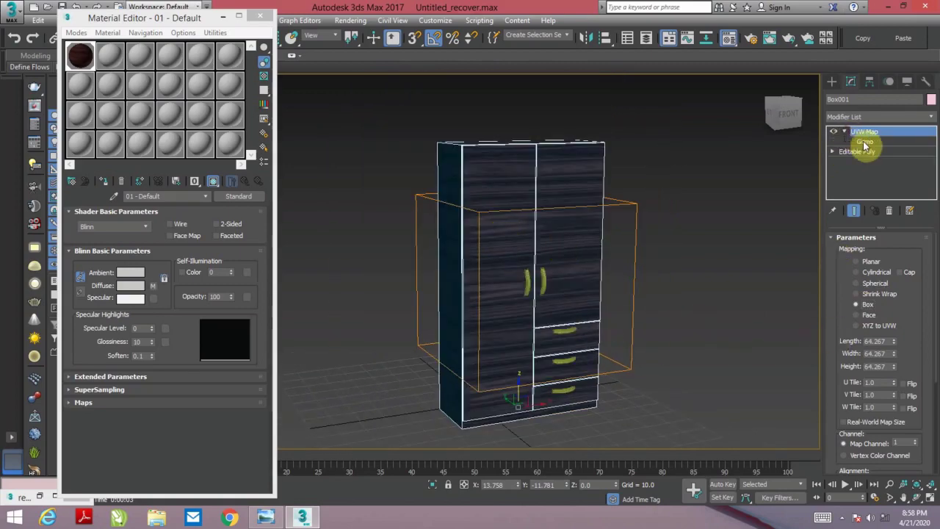
click(867, 141)
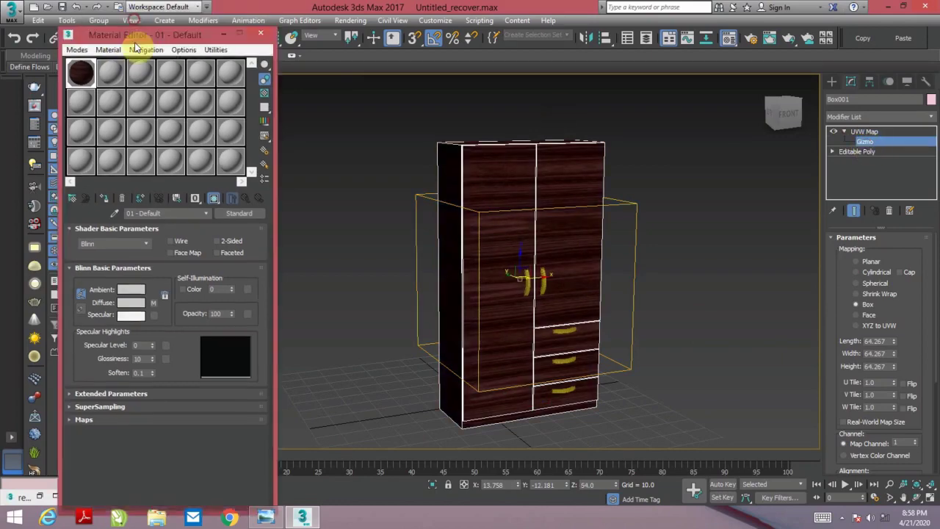
drag(147, 18, 106, 124)
click(253, 38)
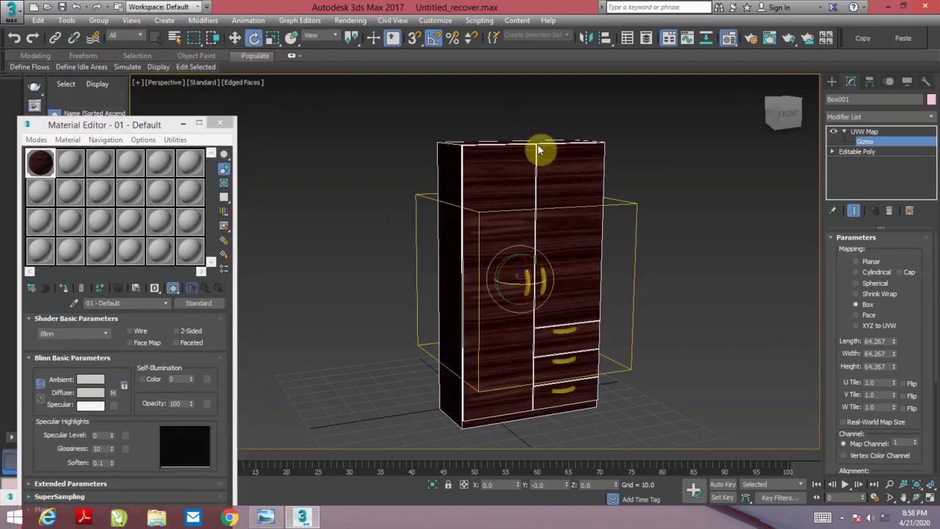
drag(495, 259, 549, 241)
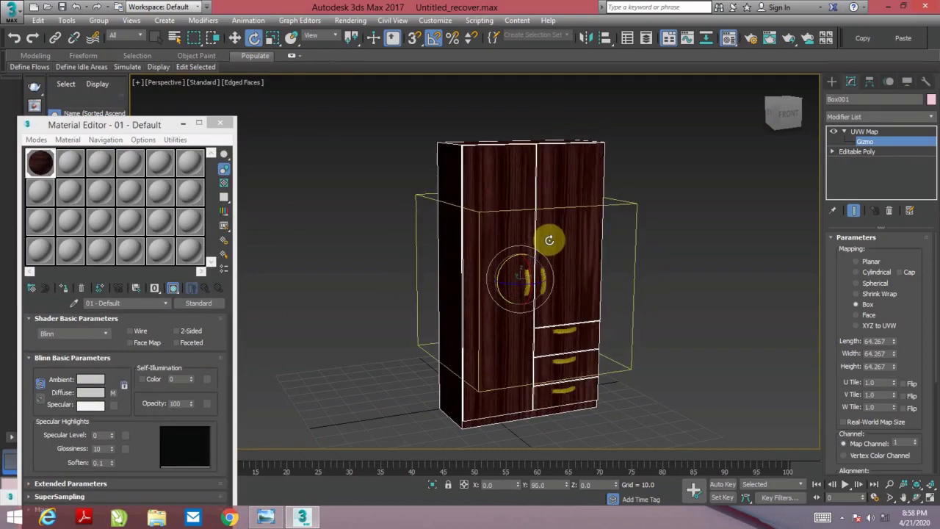
- Zoom and pan to check the vertical grain, then return to the UVW Map level
scroll(550, 240, up, 1)
scroll(577, 266, up, 1)
scroll(543, 254, up, 1)
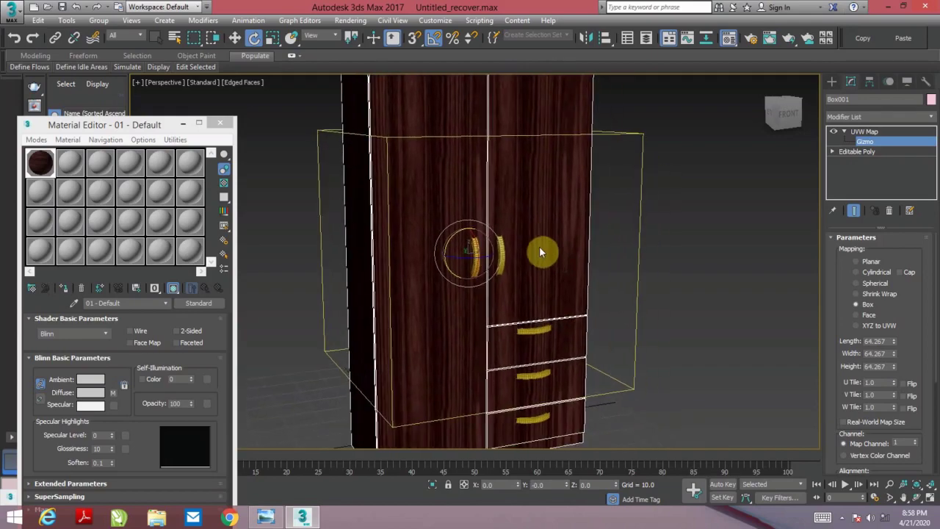
scroll(540, 253, down, 2)
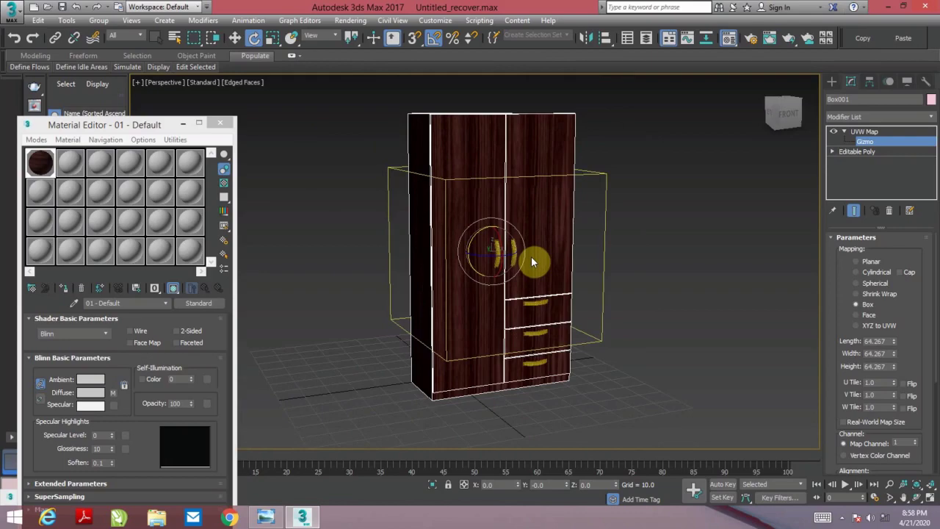
scroll(532, 260, up, 2)
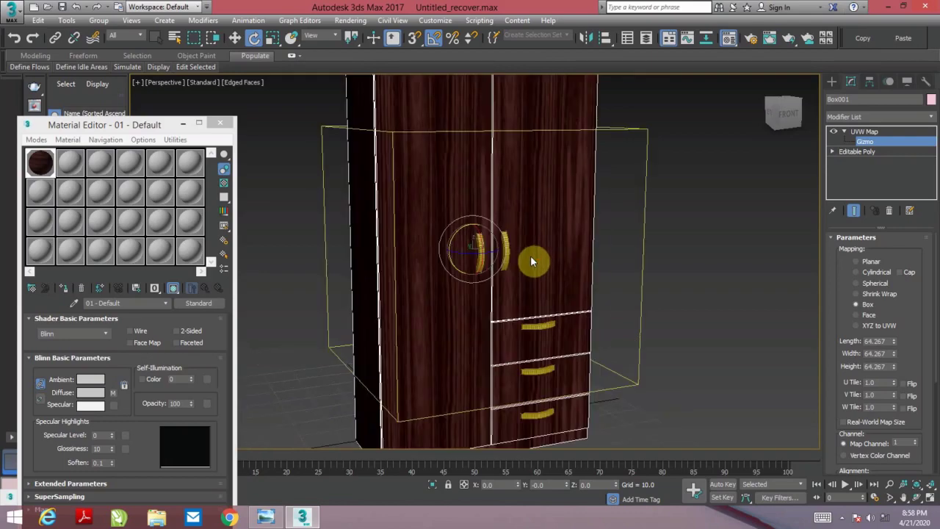
scroll(548, 264, down, 2)
middle_drag(580, 273, 589, 268)
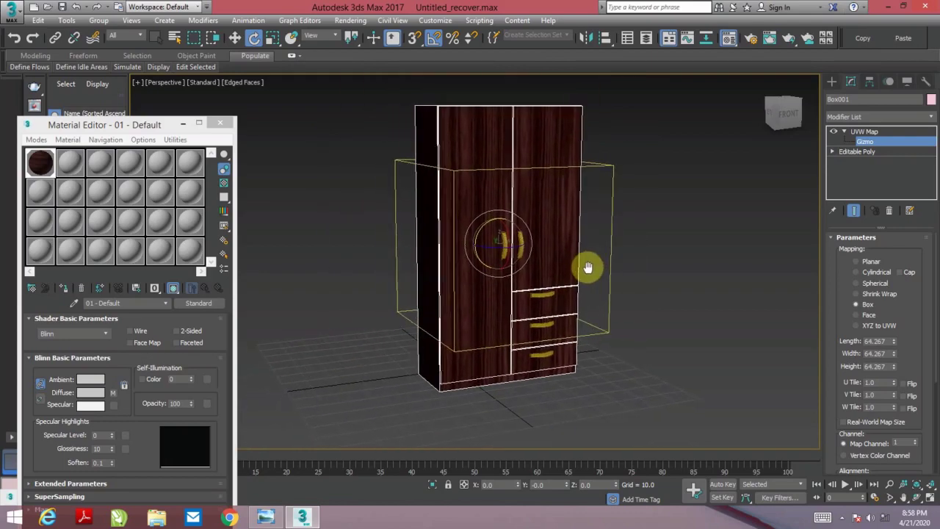
scroll(594, 277, up, 2)
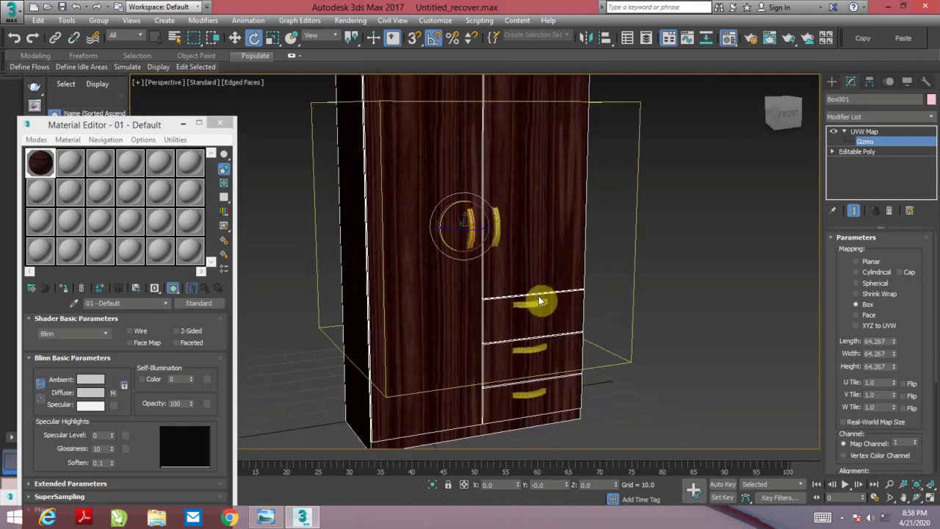
scroll(545, 301, up, 2)
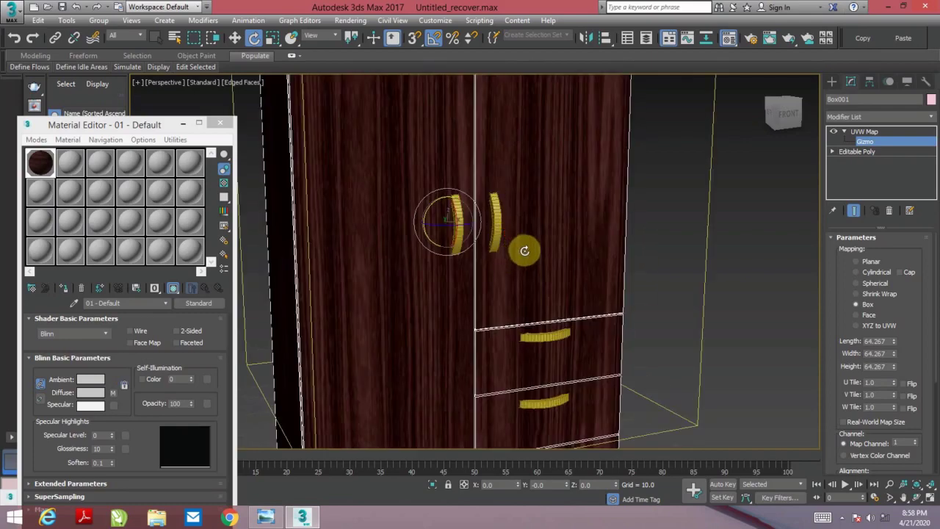
scroll(522, 248, down, 4)
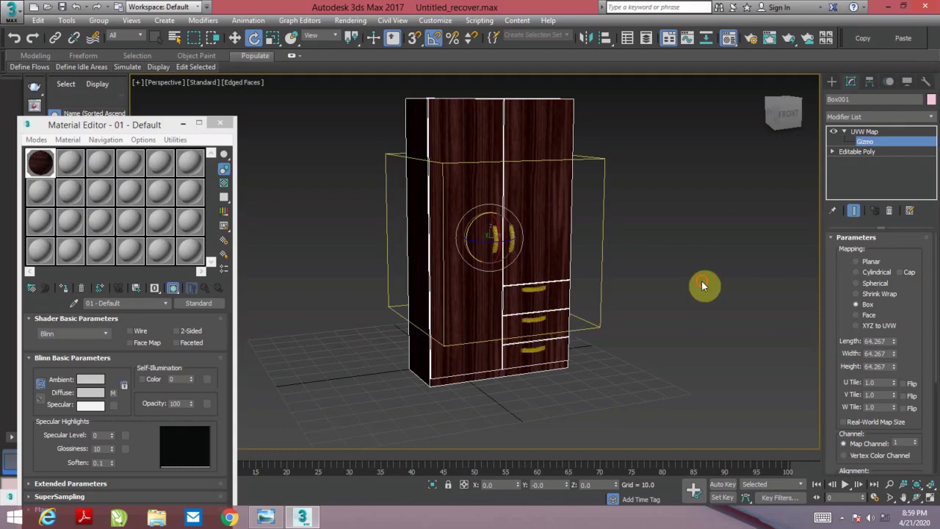
click(865, 132)
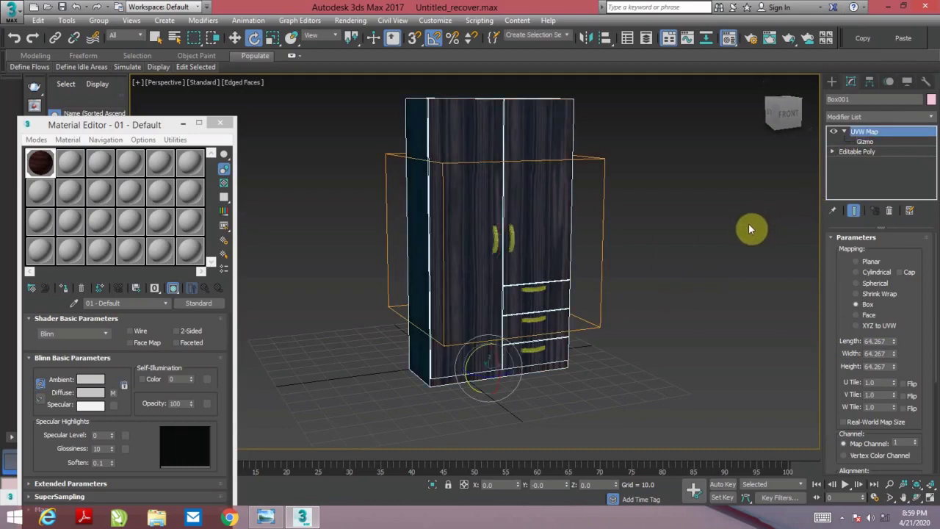
click(234, 37)
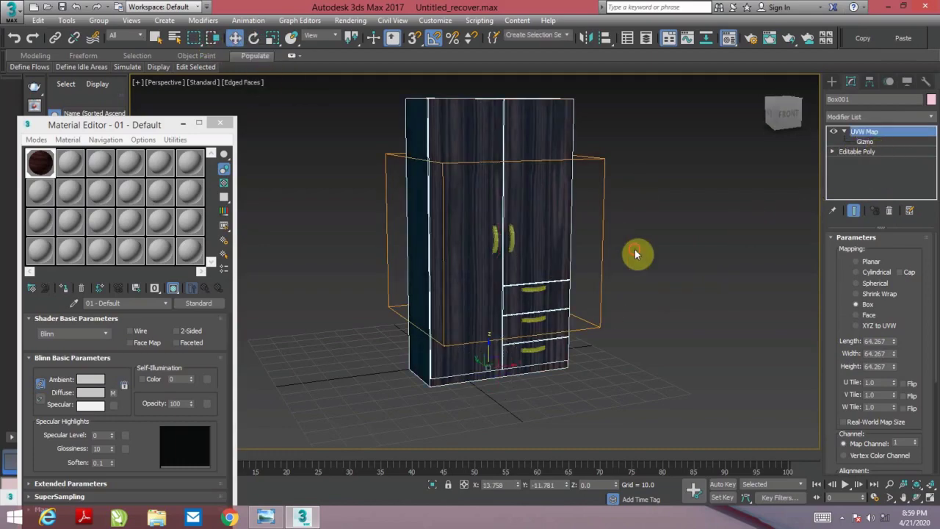
click(636, 254)
scroll(550, 257, up, 3)
middle_drag(550, 257, 548, 231)
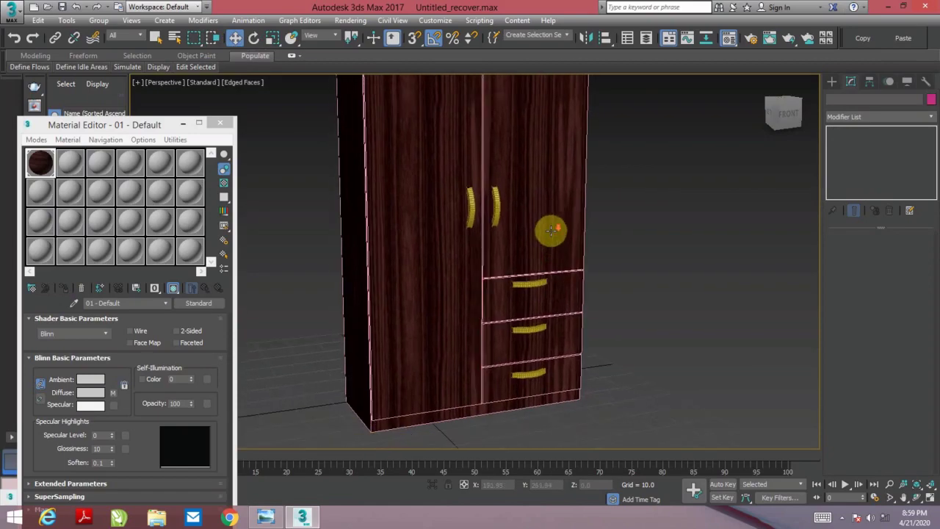
scroll(550, 231, down, 3)
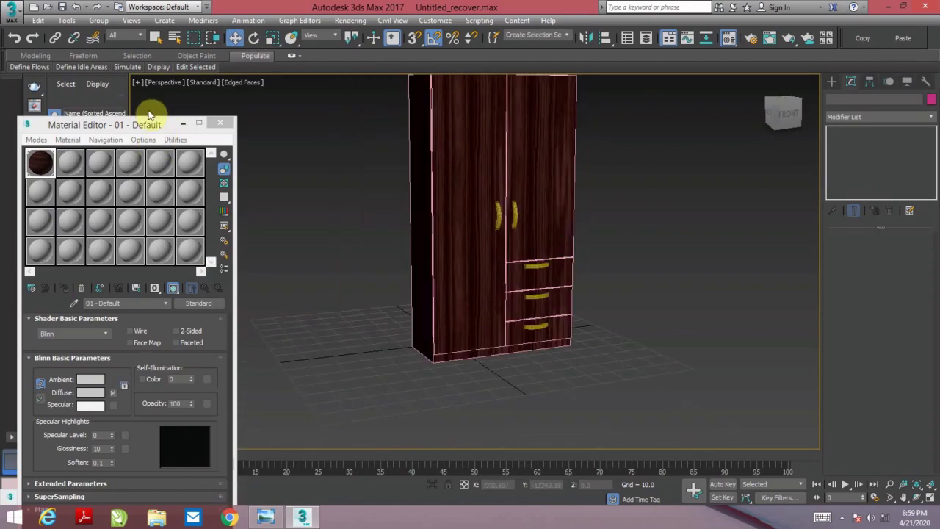
mouse_move(149, 116)
mouse_down()
mouse_move(374, 98)
mouse_move(391, 80)
mouse_up()
click(25, 504)
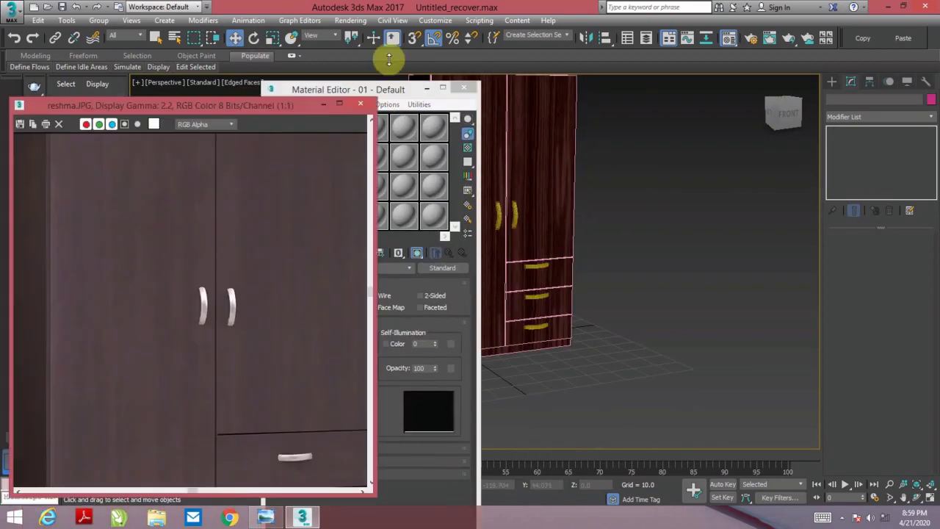
scroll(227, 308, down, 2)
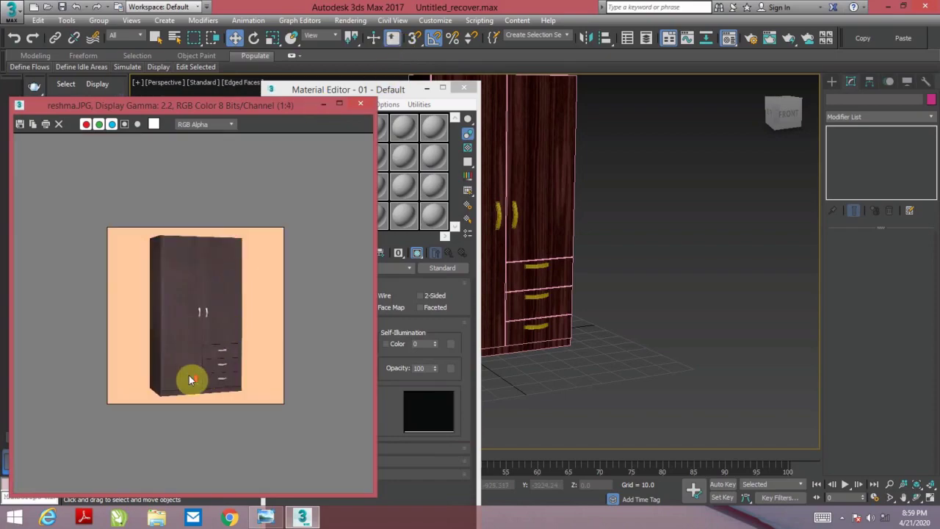
scroll(189, 379, up, 1)
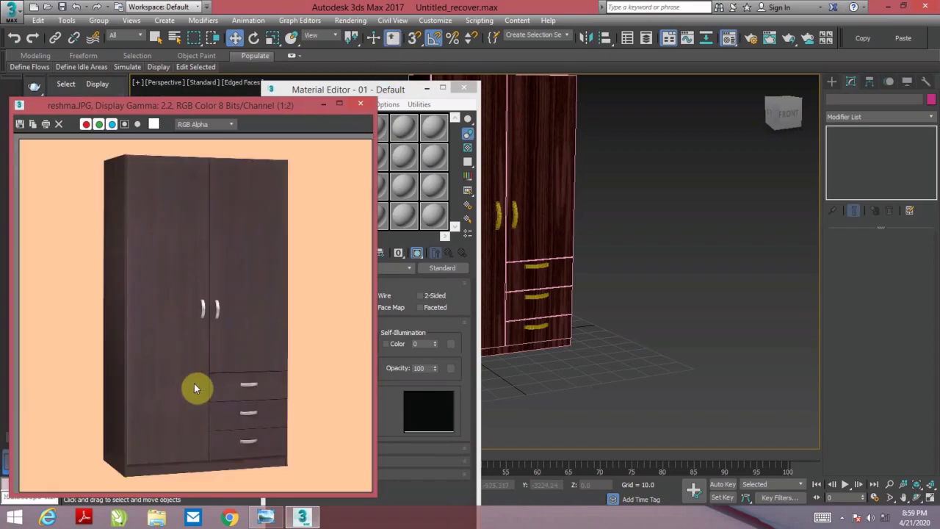
click(326, 108)
drag(346, 80, 109, 80)
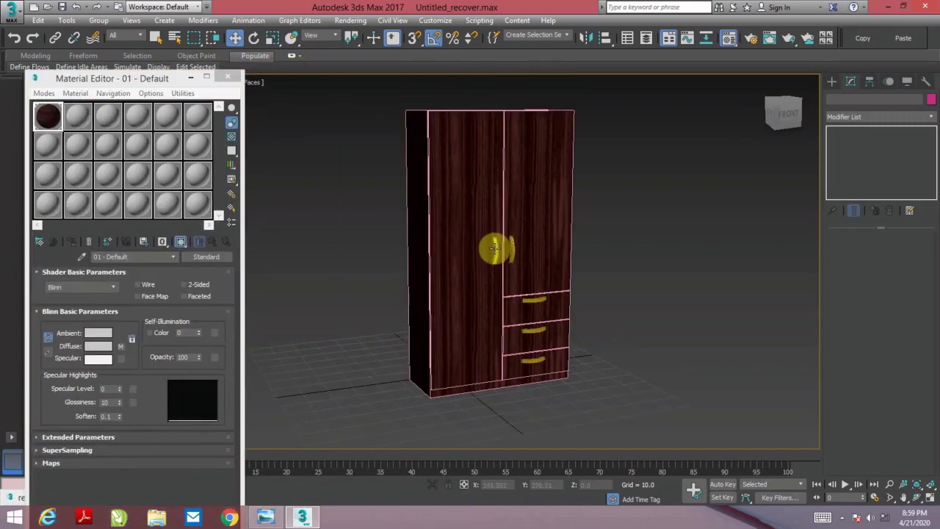
- Orbit and zoom around the finished wood-textured wardrobe to check its sides
scroll(510, 255, up, 1)
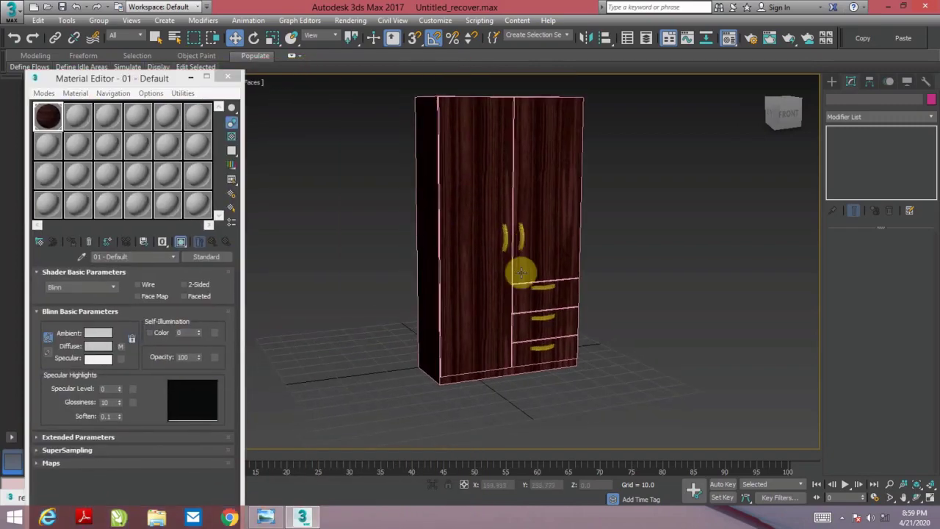
scroll(536, 276, up, 2)
scroll(558, 289, down, 2)
middle_drag(577, 280, 607, 290)
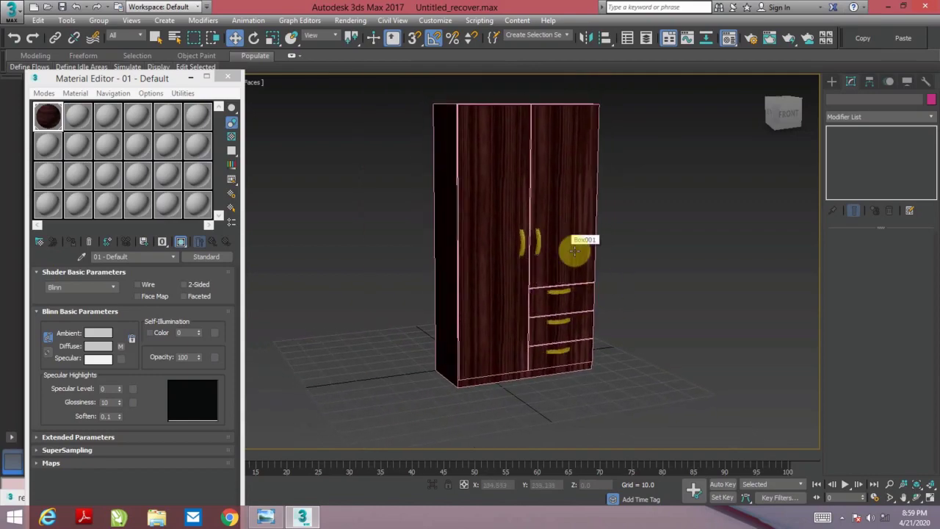
mouse_move(603, 271)
alt+middle_down()
mouse_move(420, 269)
mouse_move(424, 282)
mouse_move(671, 279)
alt+middle_up()
scroll(556, 315, up, 3)
mouse_move(556, 315)
alt+middle_down()
mouse_move(581, 316)
mouse_move(570, 331)
mouse_move(588, 331)
mouse_move(566, 329)
mouse_move(571, 321)
alt+middle_up()
scroll(547, 312, up, 2)
scroll(547, 312, down, 3)
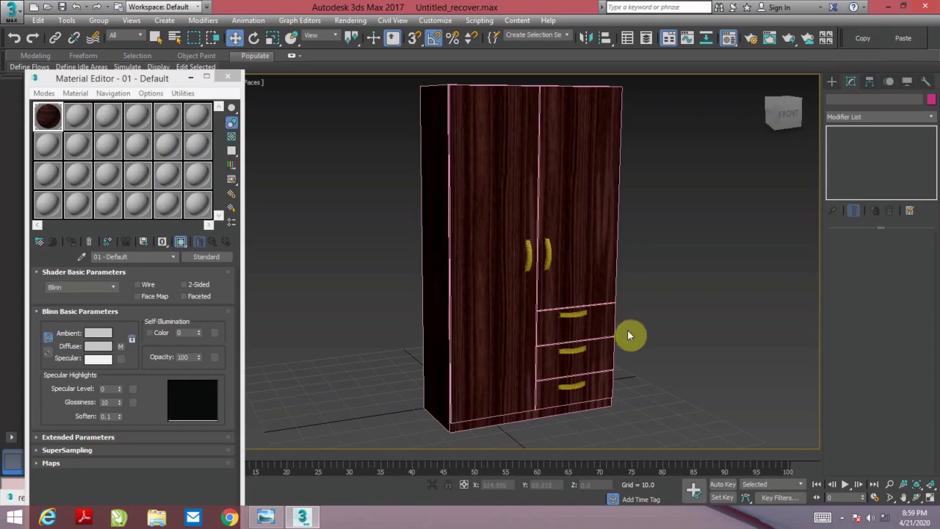
- Pan and zoom the view, move the Material Editor aside, and show hidden tray icons
middle_drag(608, 321, 619, 310)
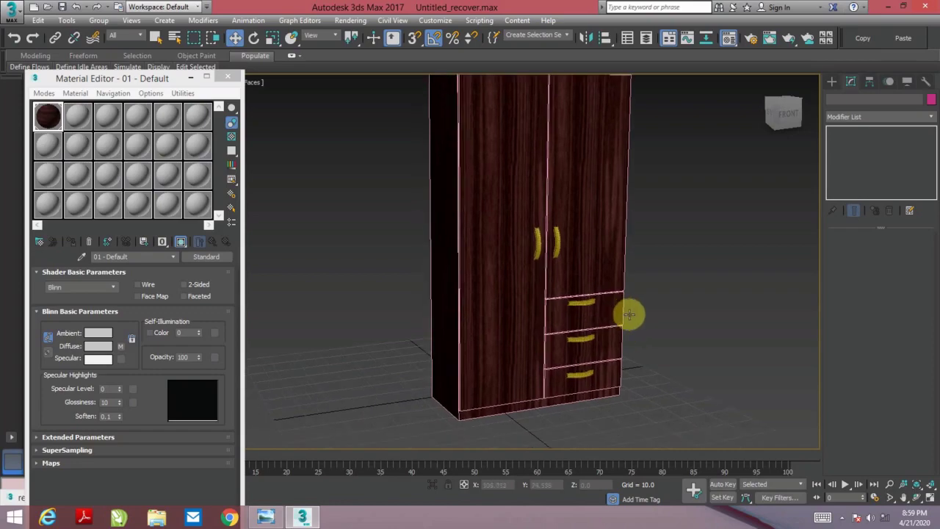
scroll(631, 308, down, 2)
scroll(629, 322, down, 2)
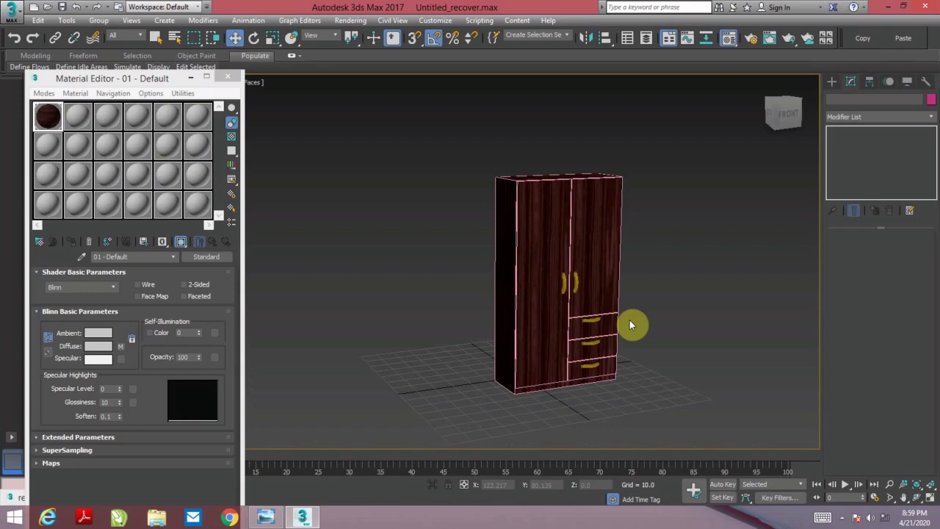
middle_drag(630, 319, 615, 322)
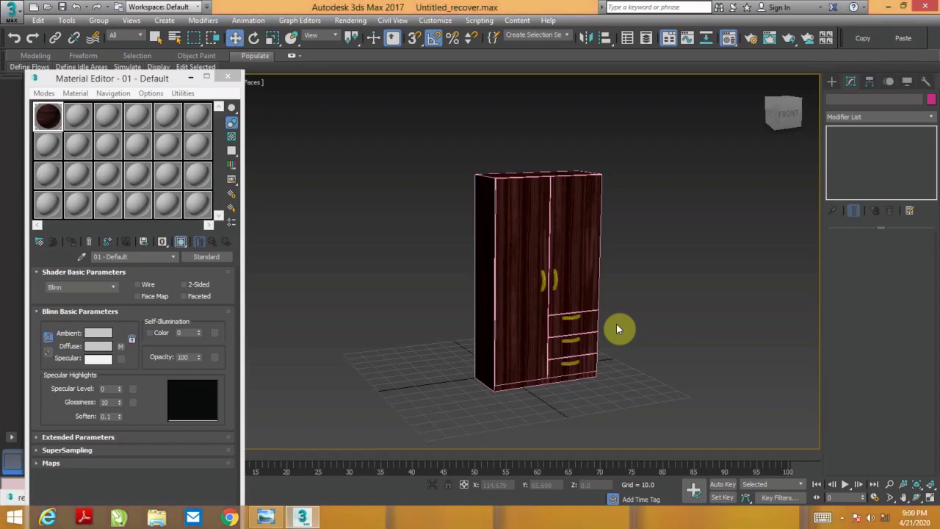
scroll(596, 324, down, 1)
scroll(595, 328, up, 5)
scroll(594, 327, down, 5)
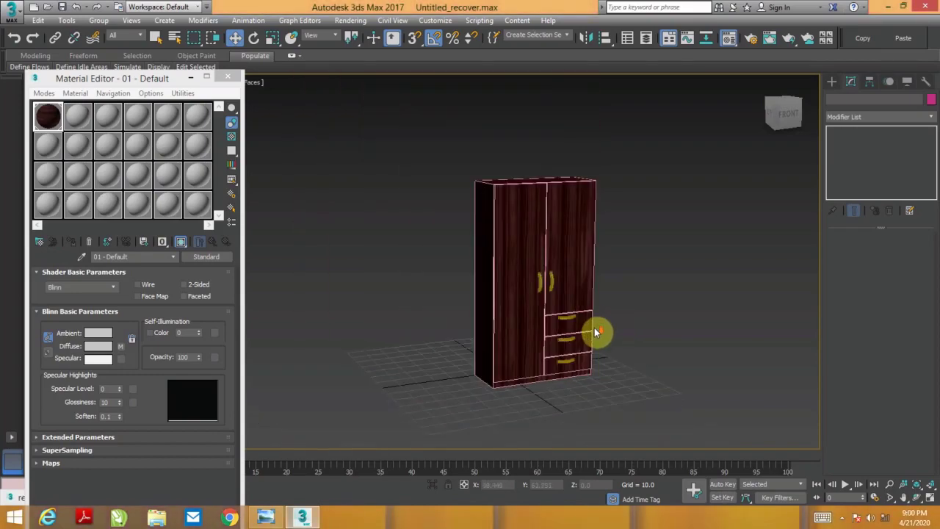
drag(141, 79, 154, 37)
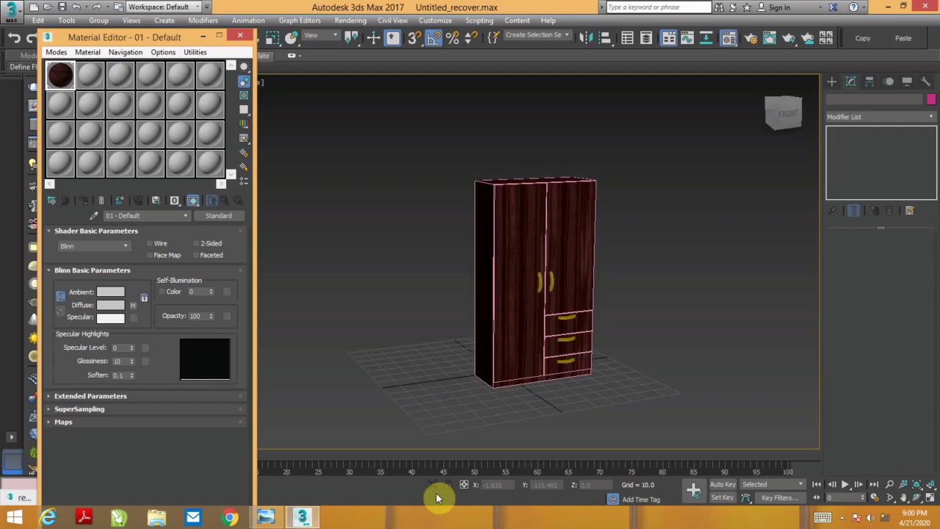
click(842, 518)
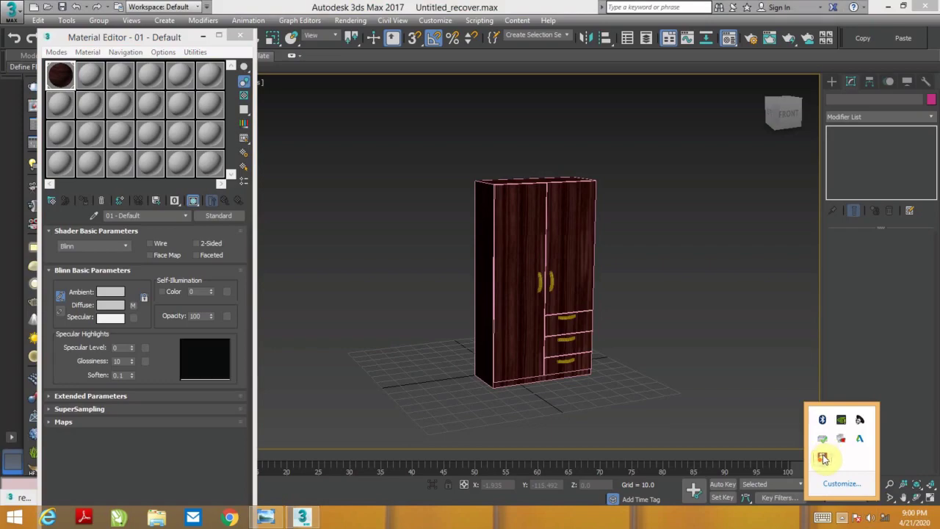